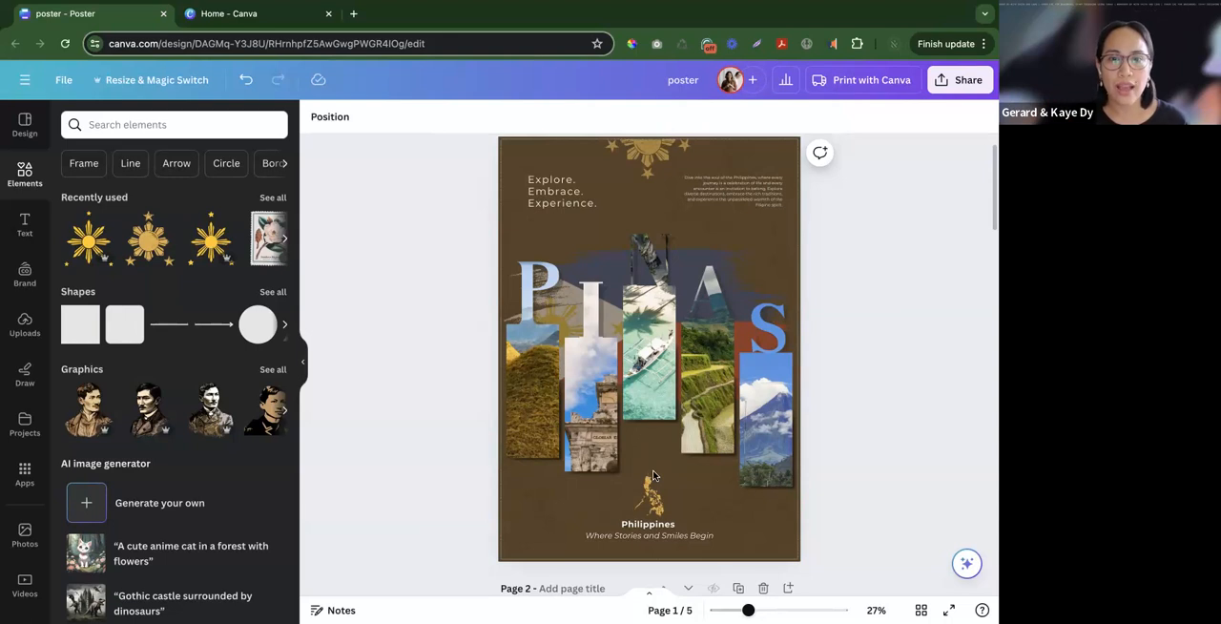
# - Examine the finished PINAS poster on page 1, including its full-page background image and thin border
pyautogui.scroll(2, 722, 323)
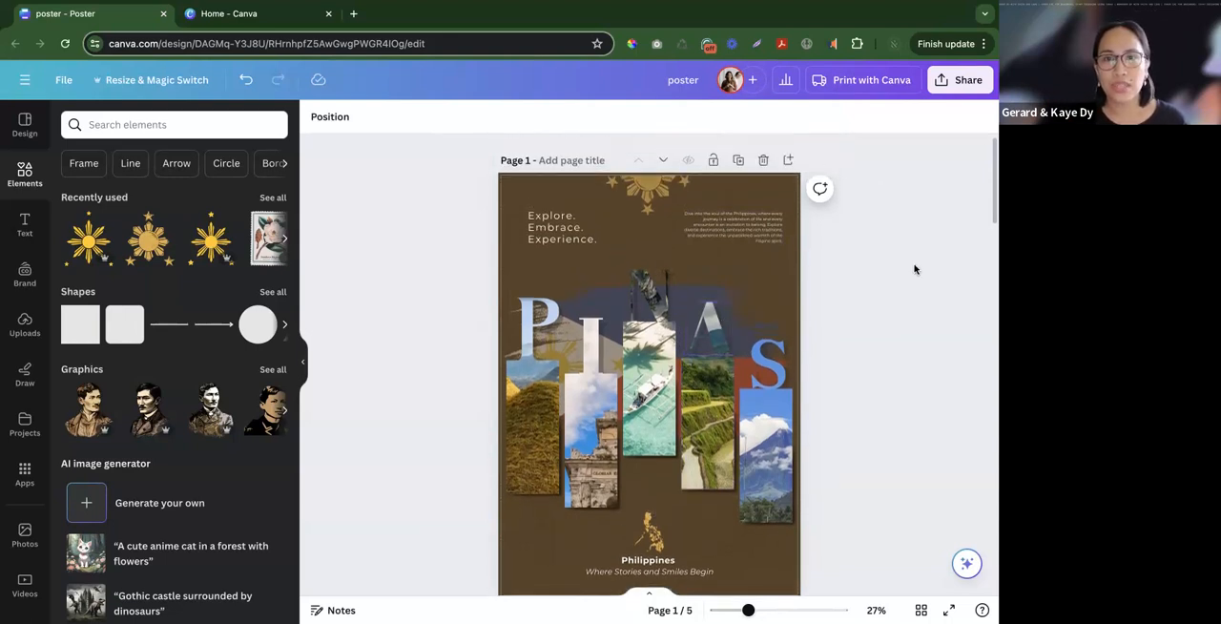
pyautogui.scroll(-1, 913, 269)
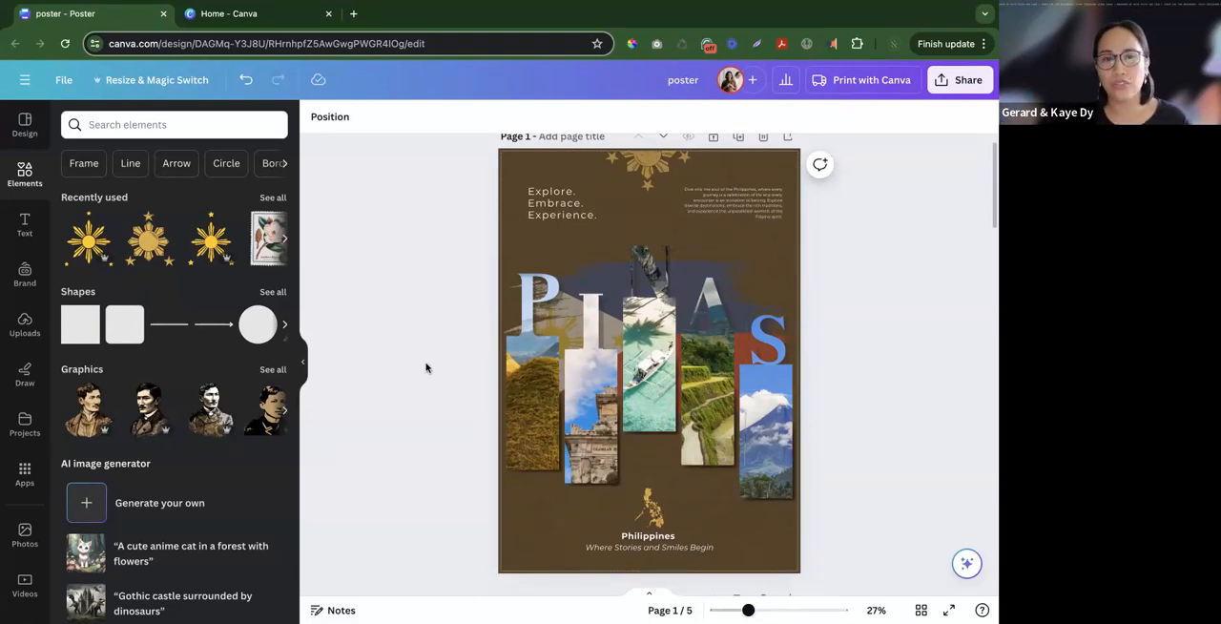
pyautogui.scroll(-1, 455, 334)
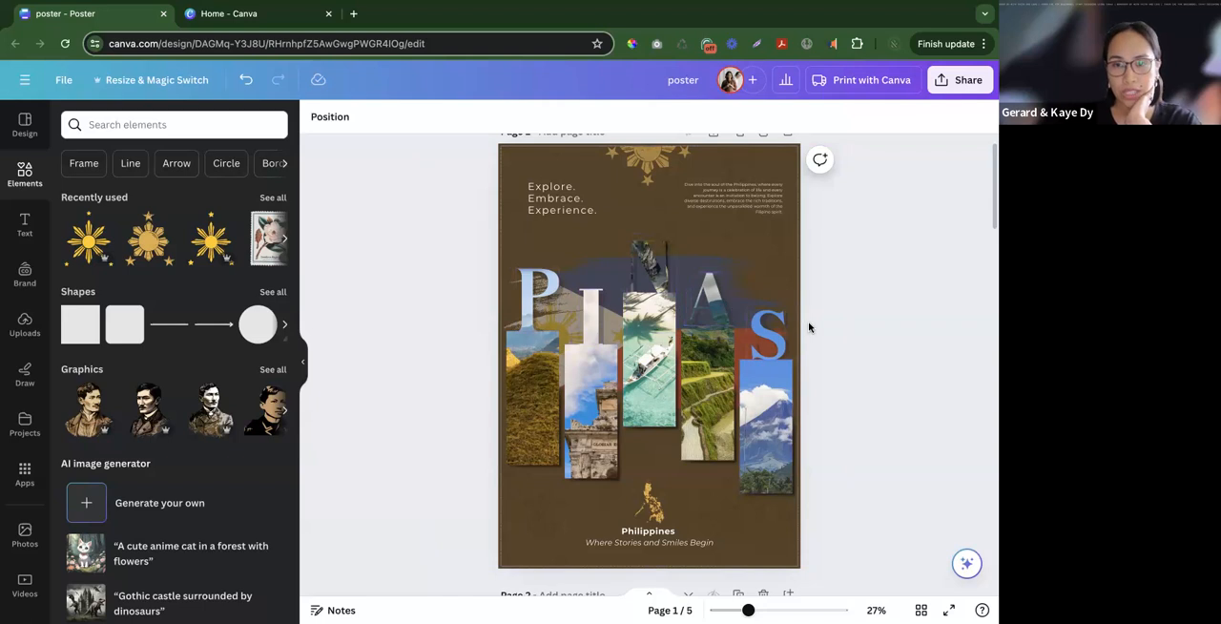
pyautogui.scroll(-1, 807, 328)
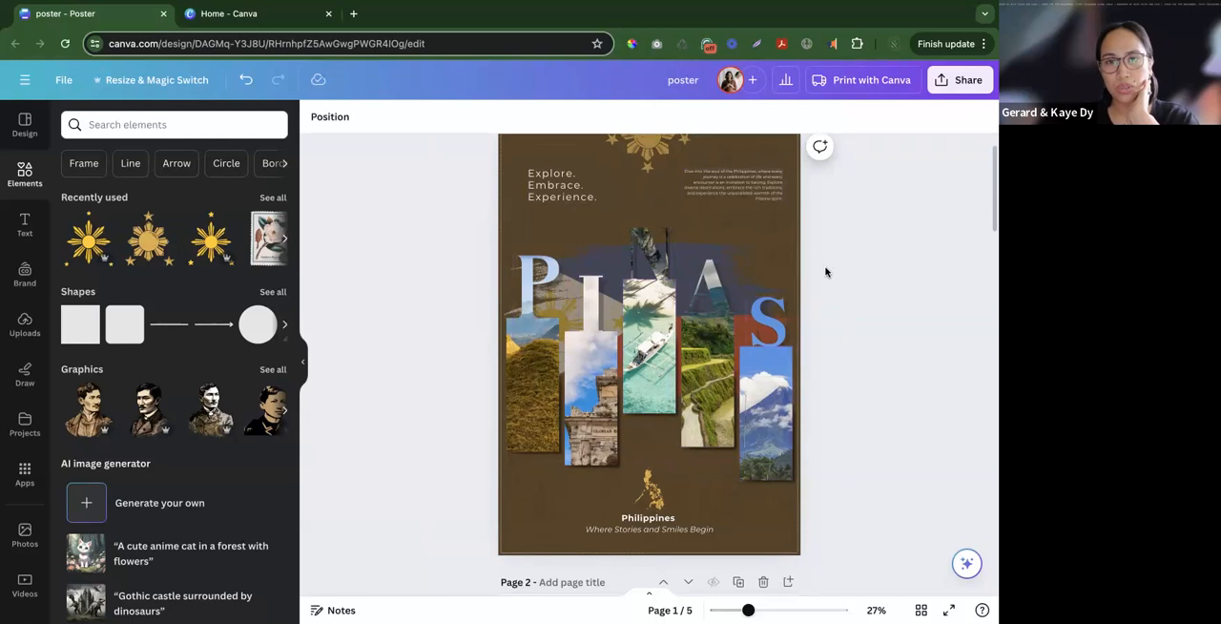
pyautogui.scroll(3, 825, 271)
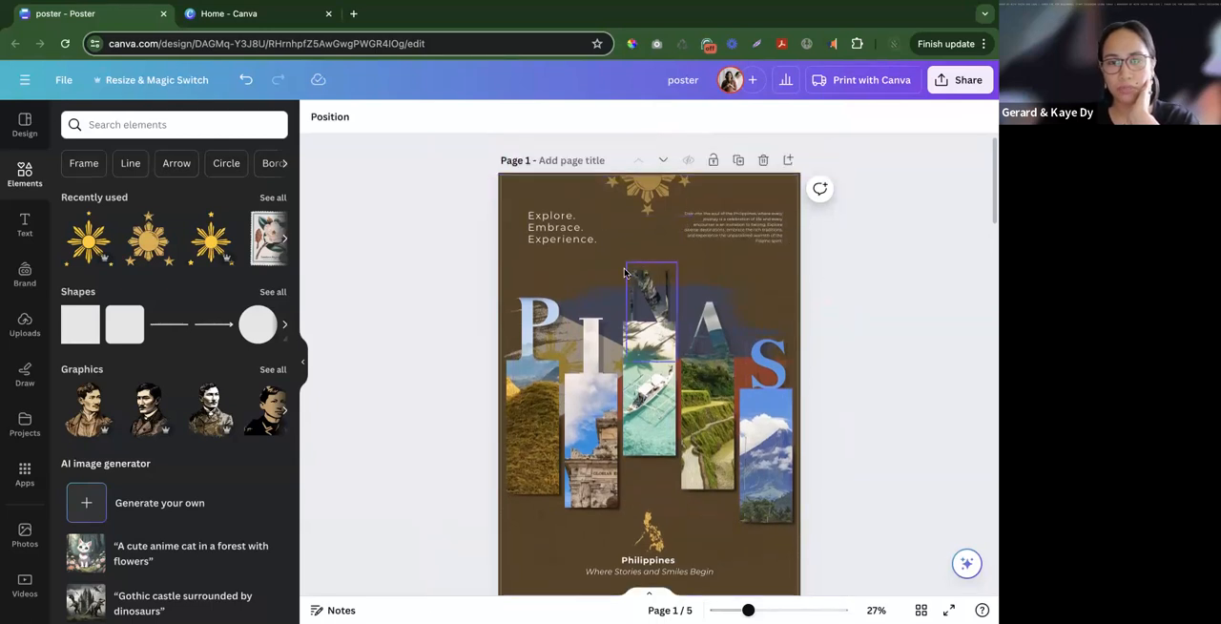
pyautogui.click(722, 508)
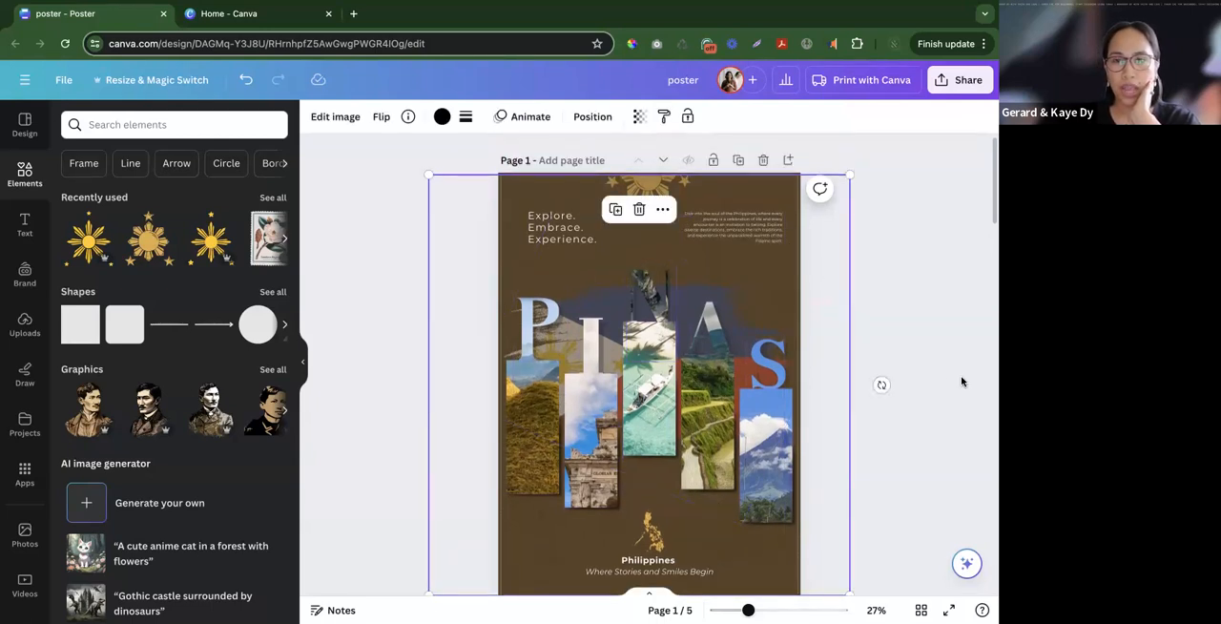
pyautogui.click(836, 360)
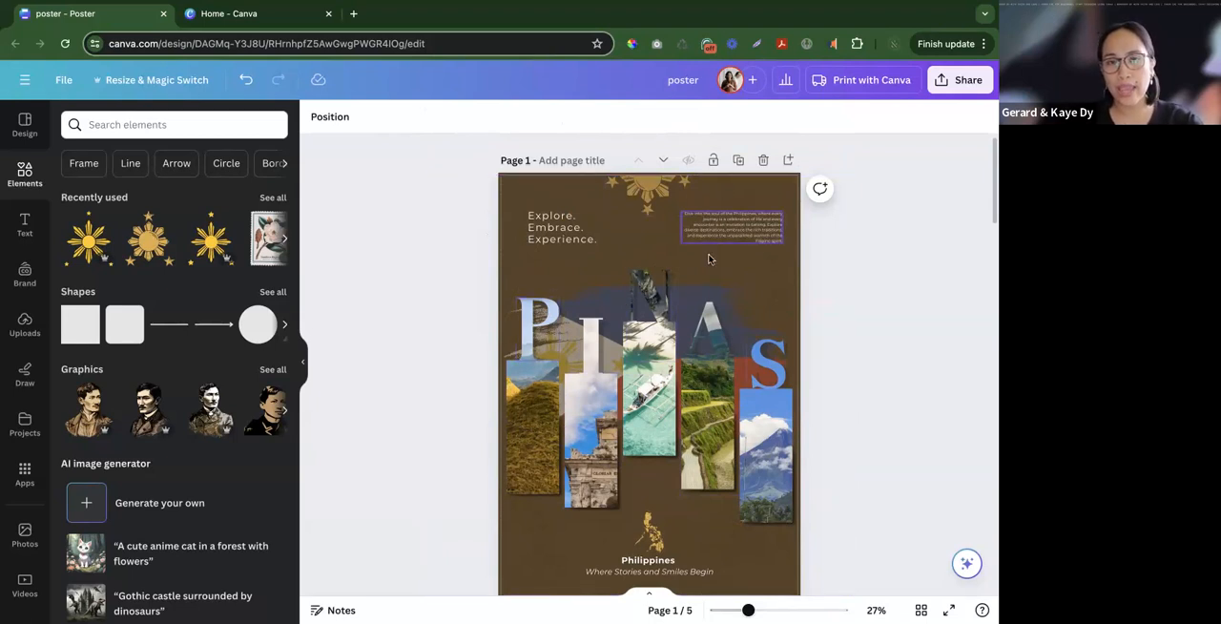
pyautogui.scroll(-1, 640, 416)
pyautogui.scroll(1, 641, 419)
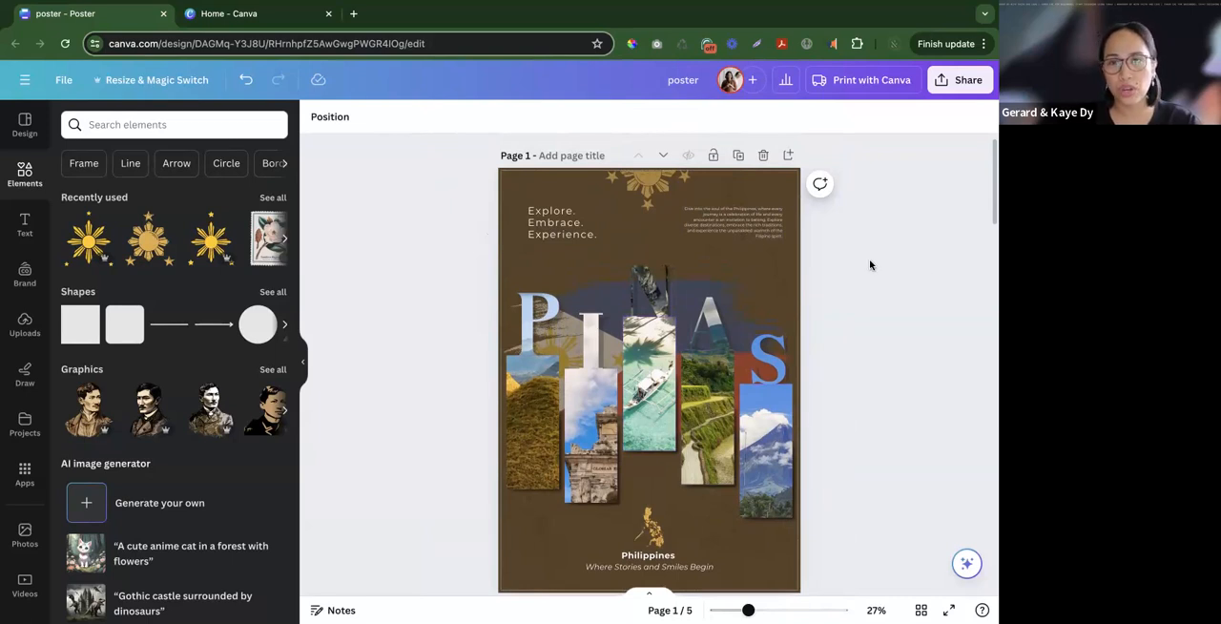
pyautogui.click(505, 187)
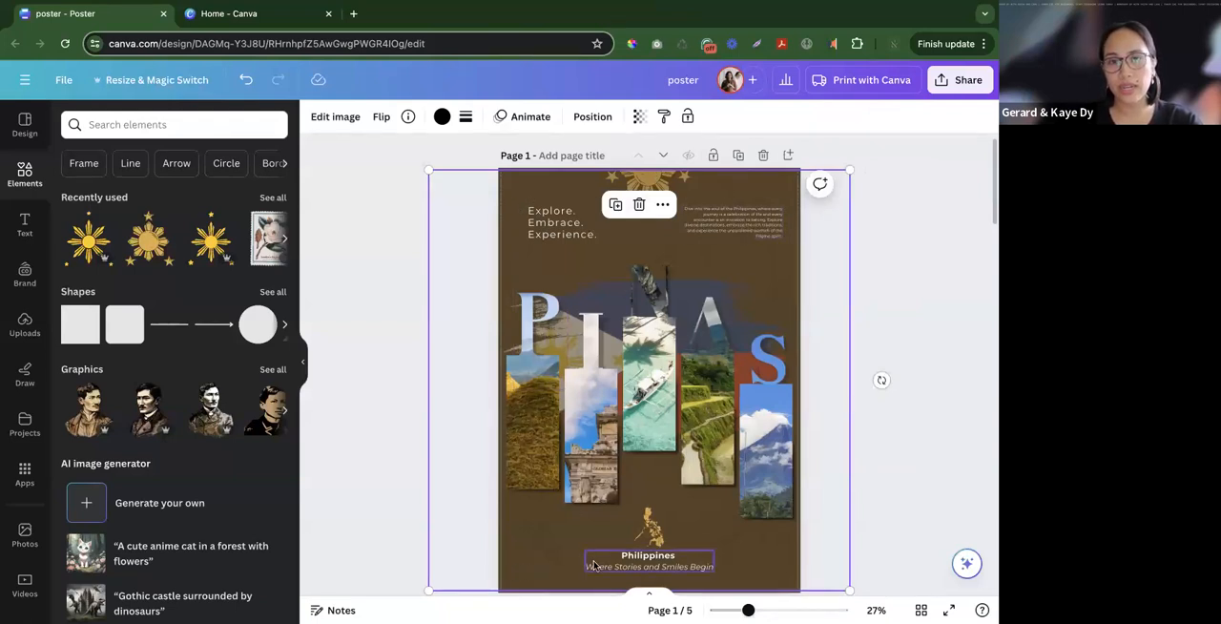
pyautogui.scroll(1, 801, 533)
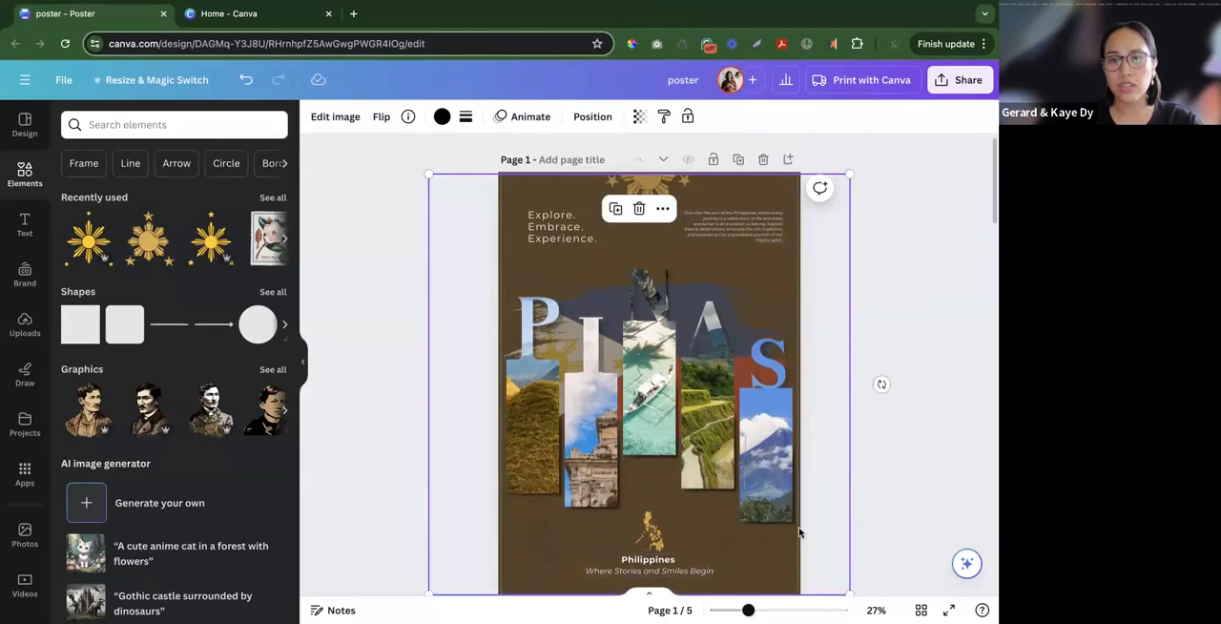
pyautogui.click(909, 445)
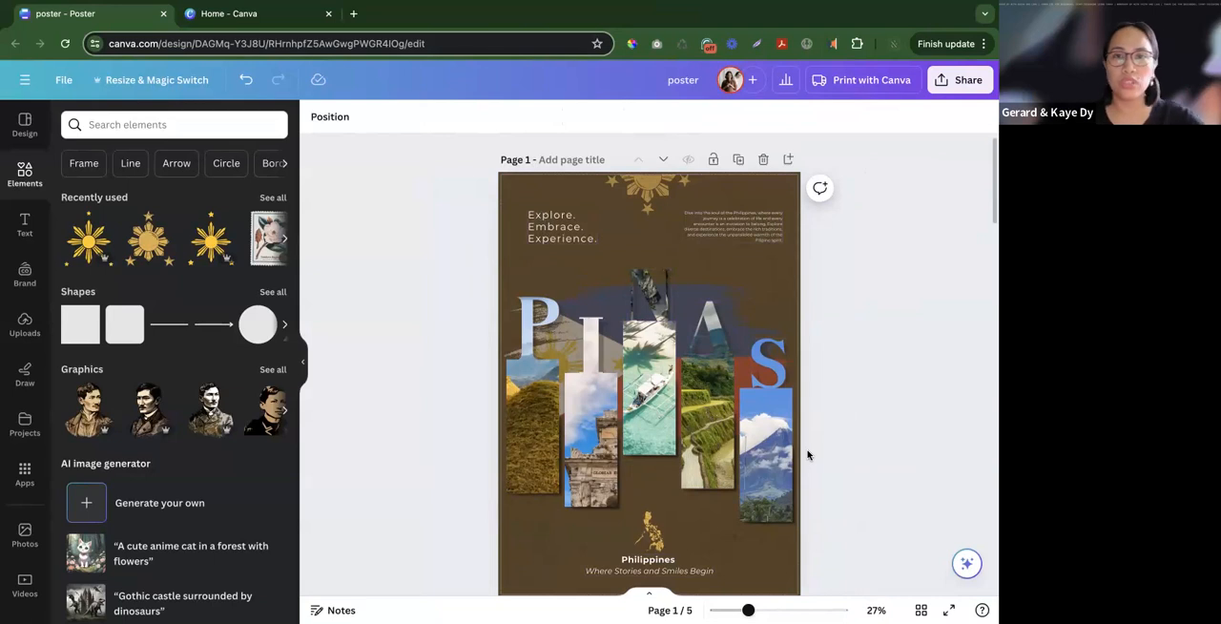
# - Hide the side panel and inspect the formatting of the description paragraph beginning "Dive into the soul of the Philippines"
pyautogui.keyDown('ctrl'); pyautogui.scroll(3, 809, 440); pyautogui.keyUp('ctrl')
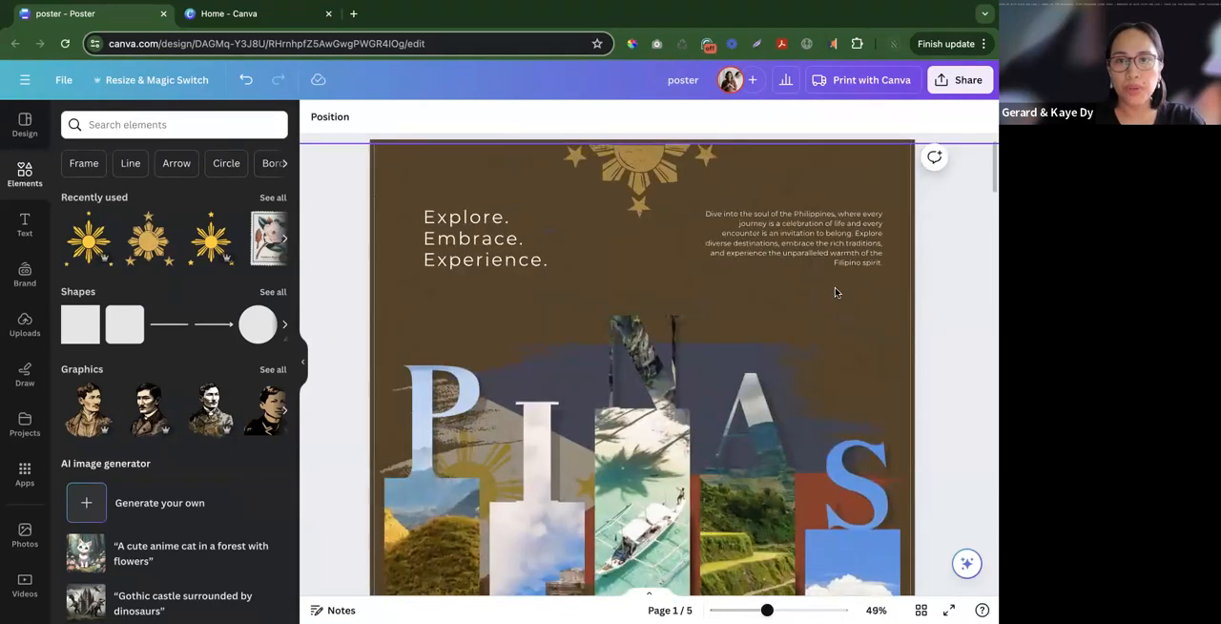
pyautogui.keyDown('ctrl'); pyautogui.scroll(5, 834, 292); pyautogui.keyUp('ctrl')
pyautogui.click(302, 358)
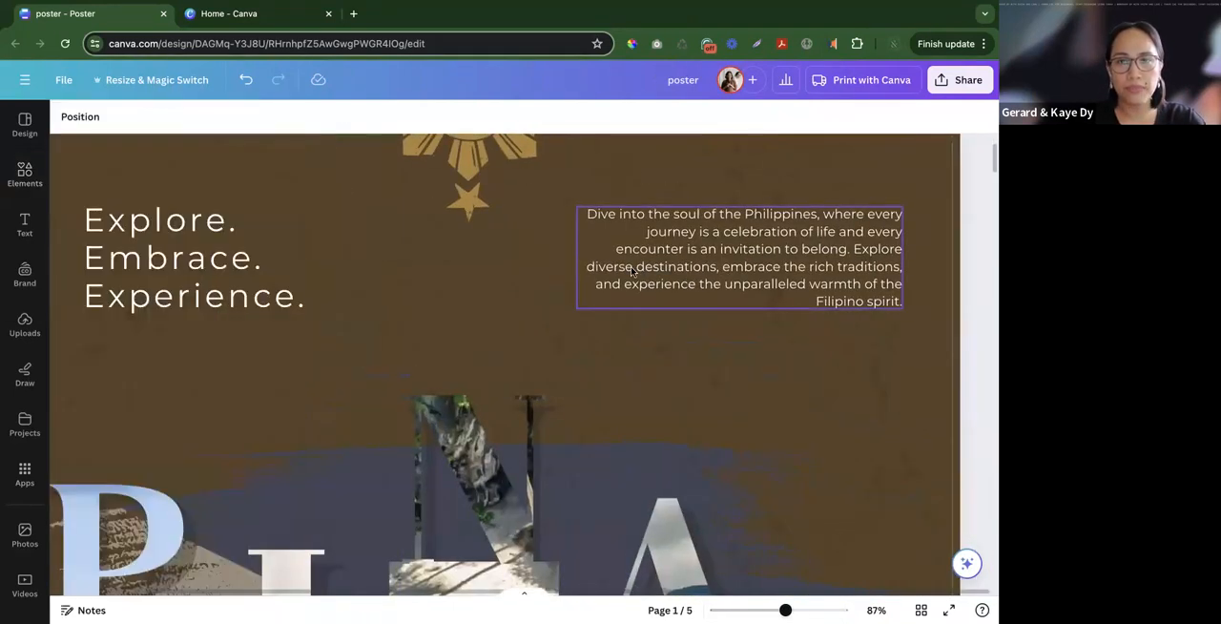
pyautogui.click(731, 271)
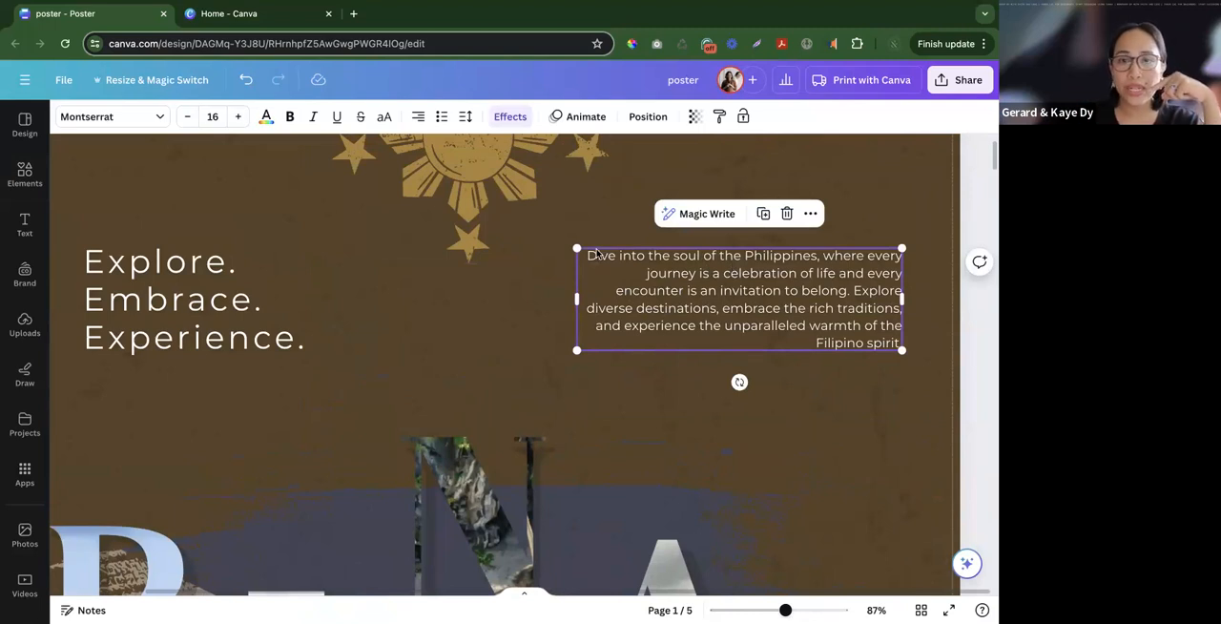
pyautogui.click(751, 395)
pyautogui.click(714, 316)
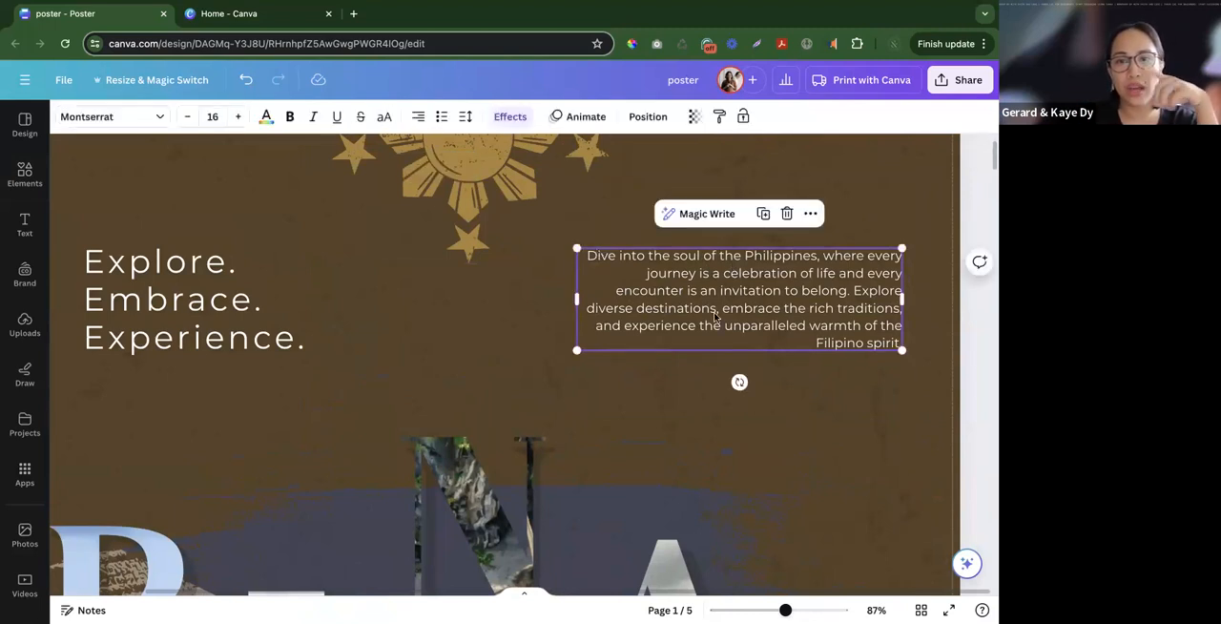
# - Try justified and left alignment on the description paragraph and restore its right alignment
pyautogui.click(417, 116)
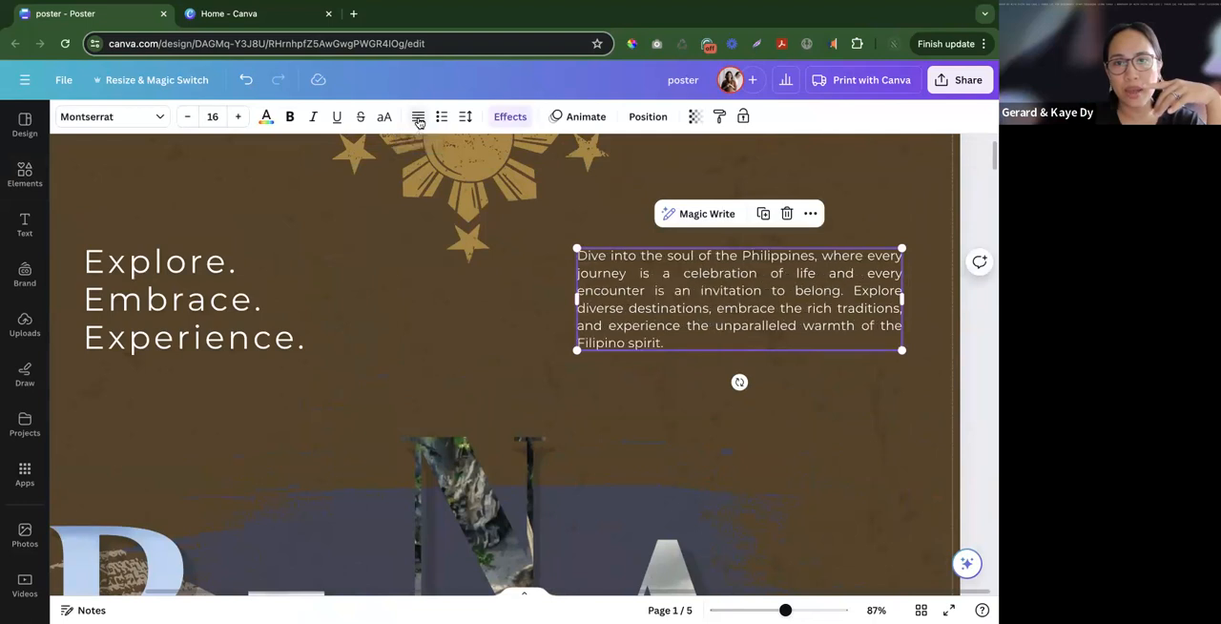
pyautogui.click(417, 117)
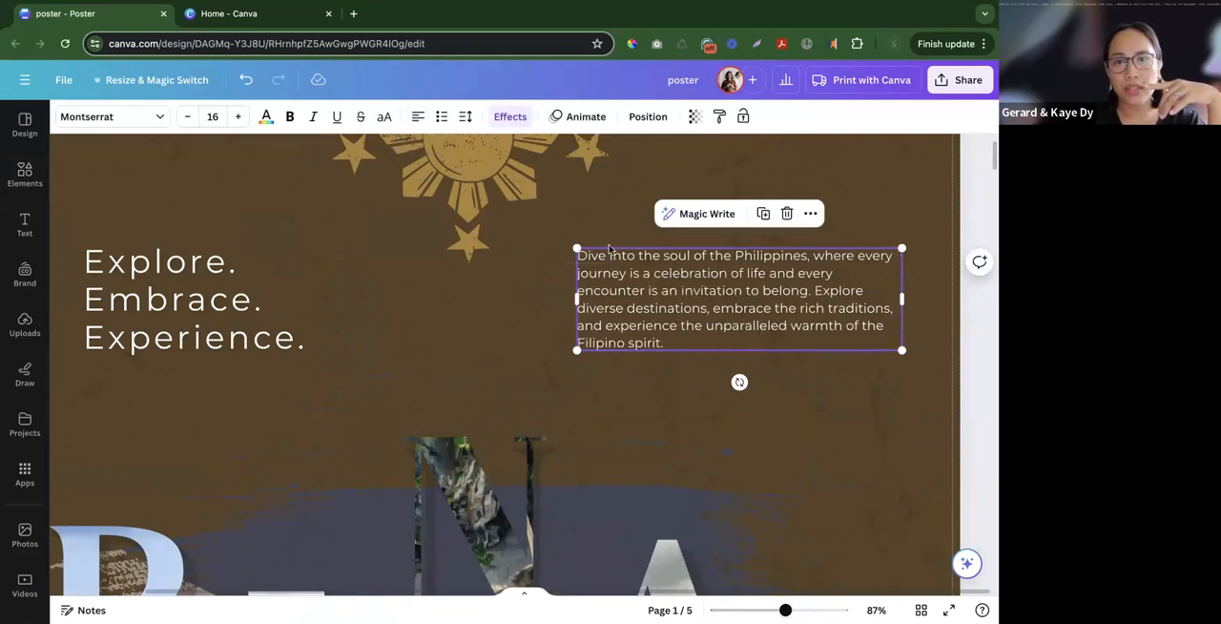
pyautogui.click(418, 117)
pyautogui.click(417, 116)
pyautogui.click(671, 391)
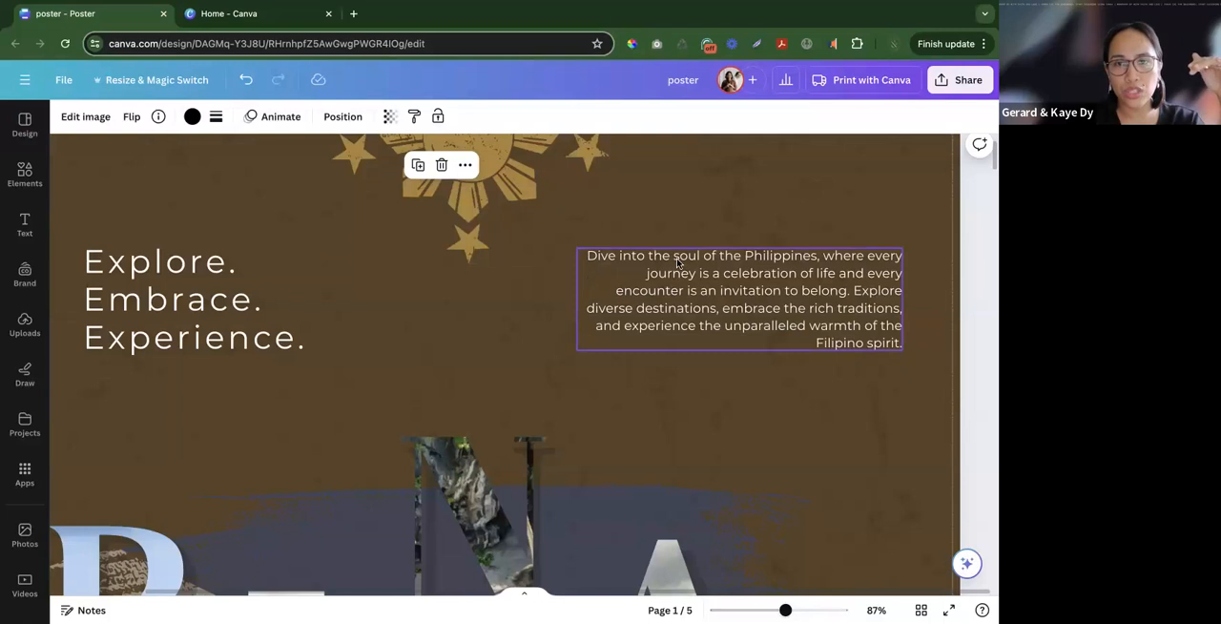
pyautogui.click(671, 306)
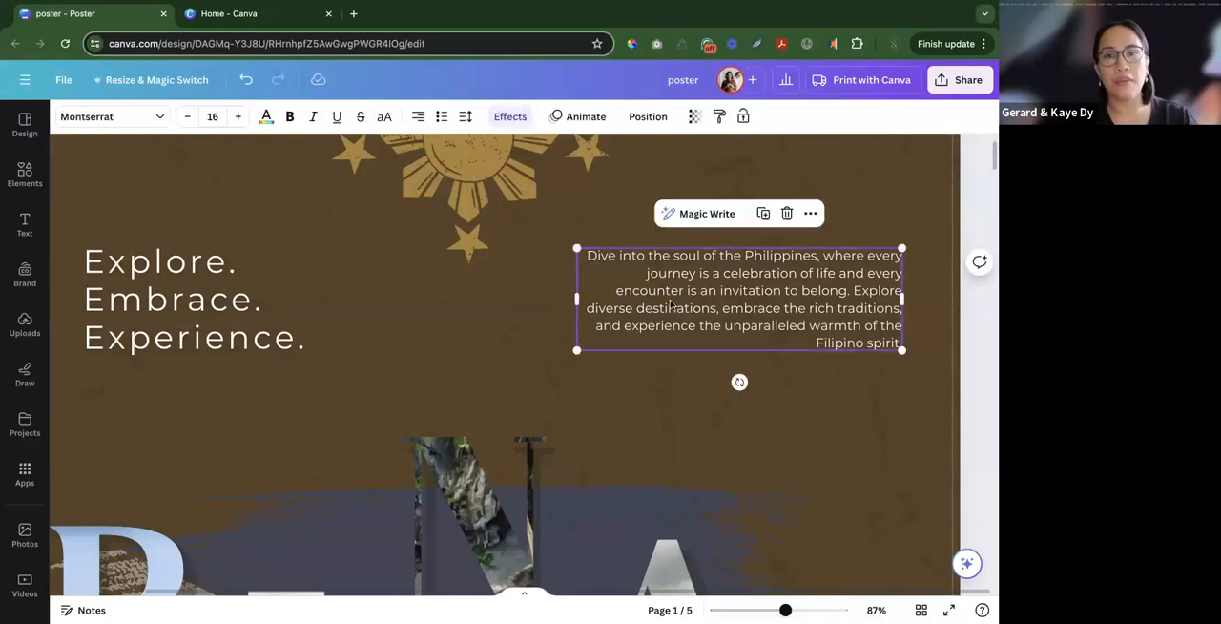
# - Examine the poster's overall layout, from the heading down through the PINAS photo columns to the Philippines caption
pyautogui.click(795, 358)
pyautogui.scroll(-3, 795, 359)
pyautogui.scroll(-2, 795, 361)
pyautogui.scroll(-2, 795, 359)
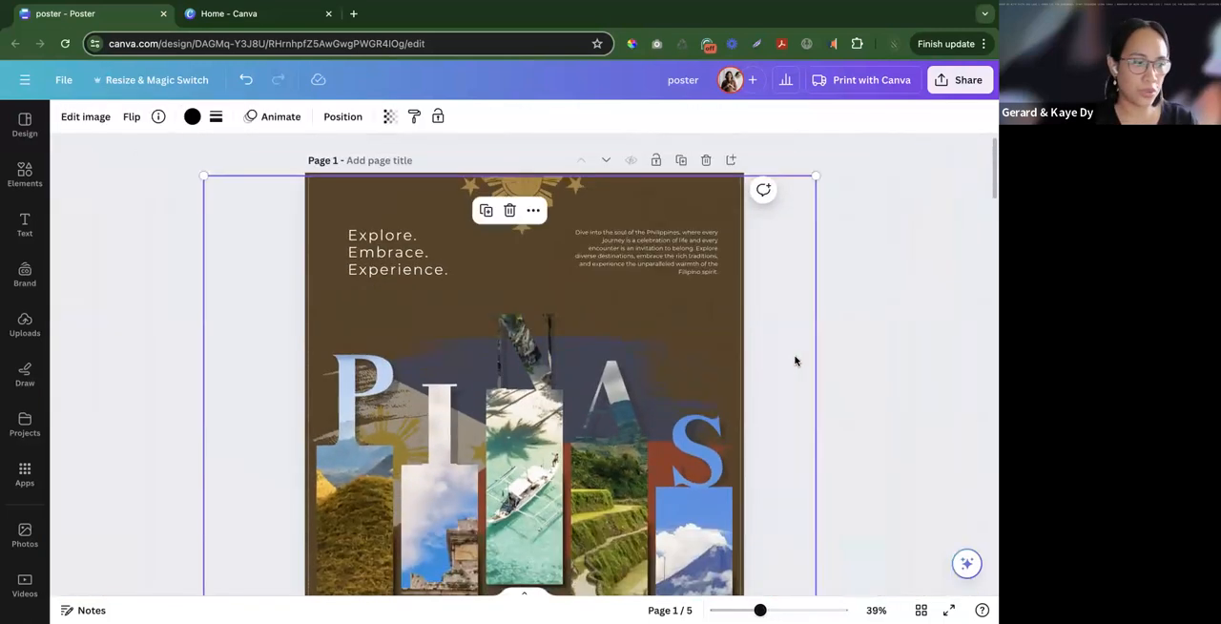
pyautogui.click(798, 358)
pyautogui.scroll(-2, 798, 358)
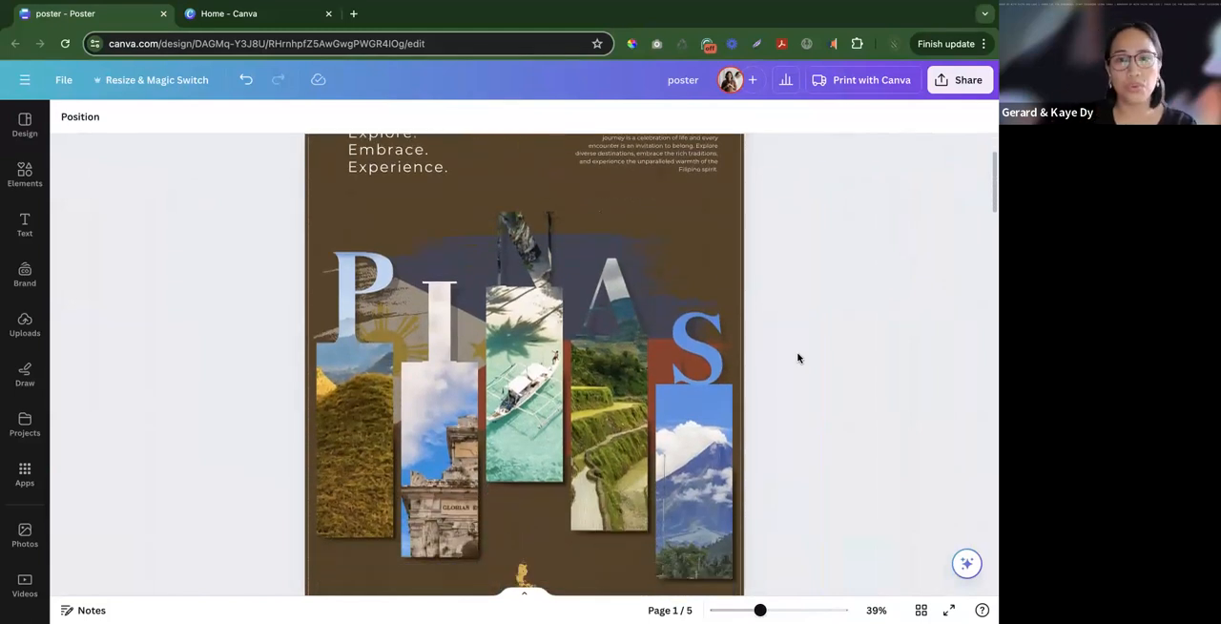
pyautogui.scroll(-2, 798, 358)
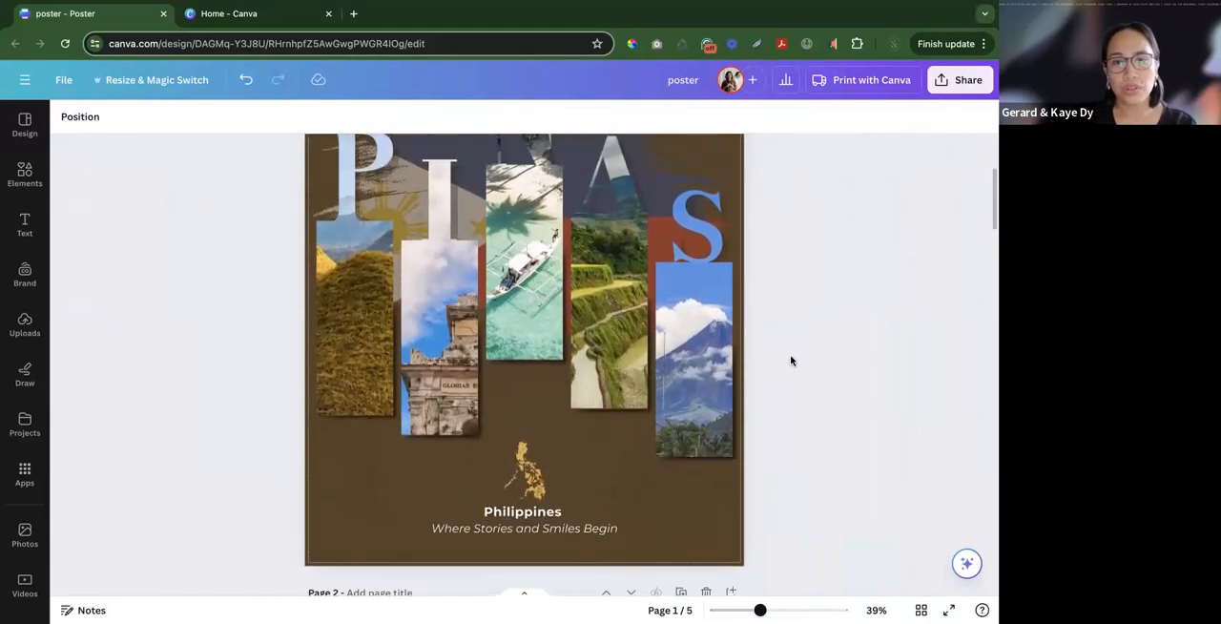
pyautogui.scroll(3, 769, 423)
pyautogui.scroll(-1, 769, 422)
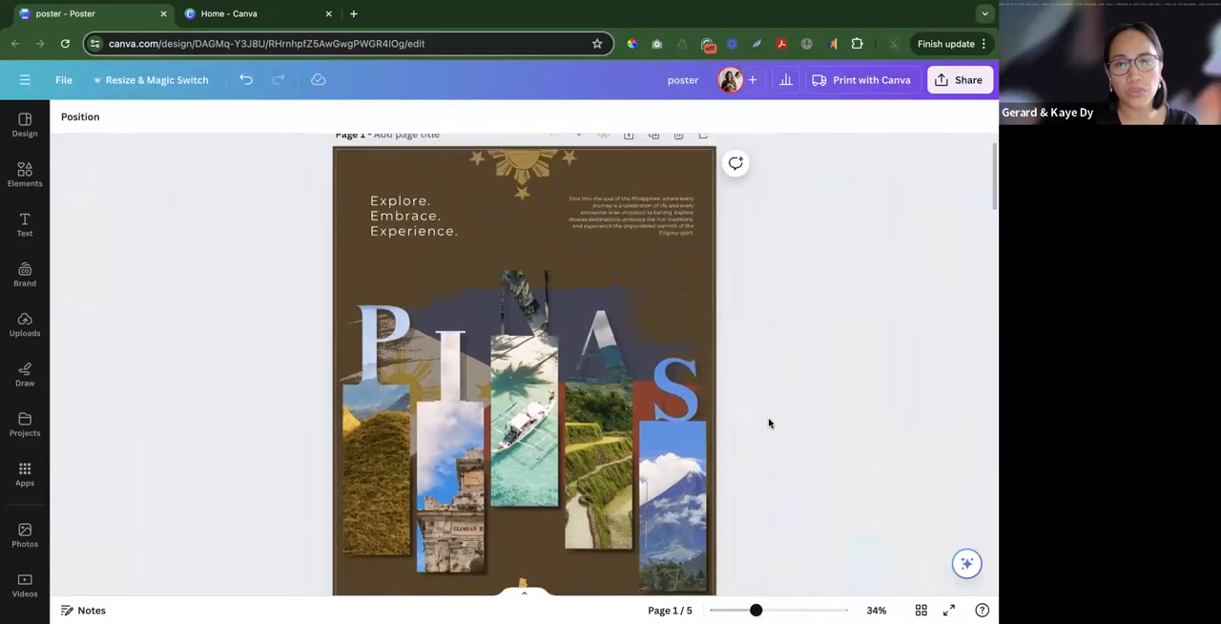
pyautogui.scroll(-1, 768, 422)
pyautogui.scroll(-2, 769, 422)
# - Check the font sizes of the "Philippines" line and the "Where Stories and Smiles Begin" tagline
pyautogui.click(473, 524)
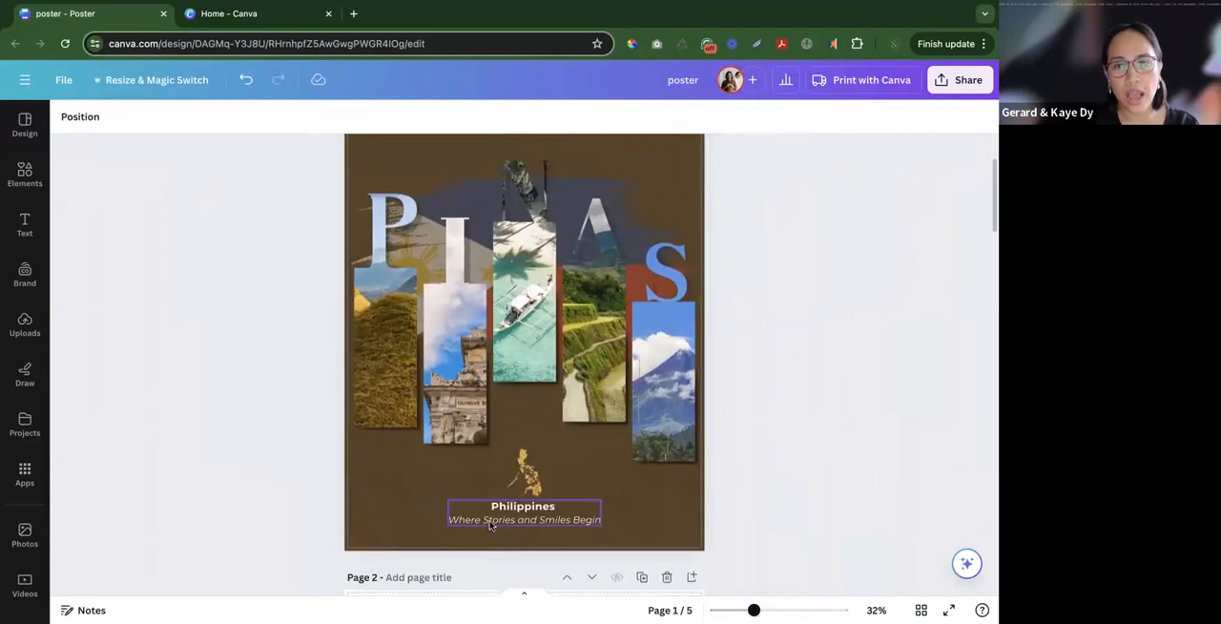
pyautogui.doubleClick(498, 520)
pyautogui.click(536, 518)
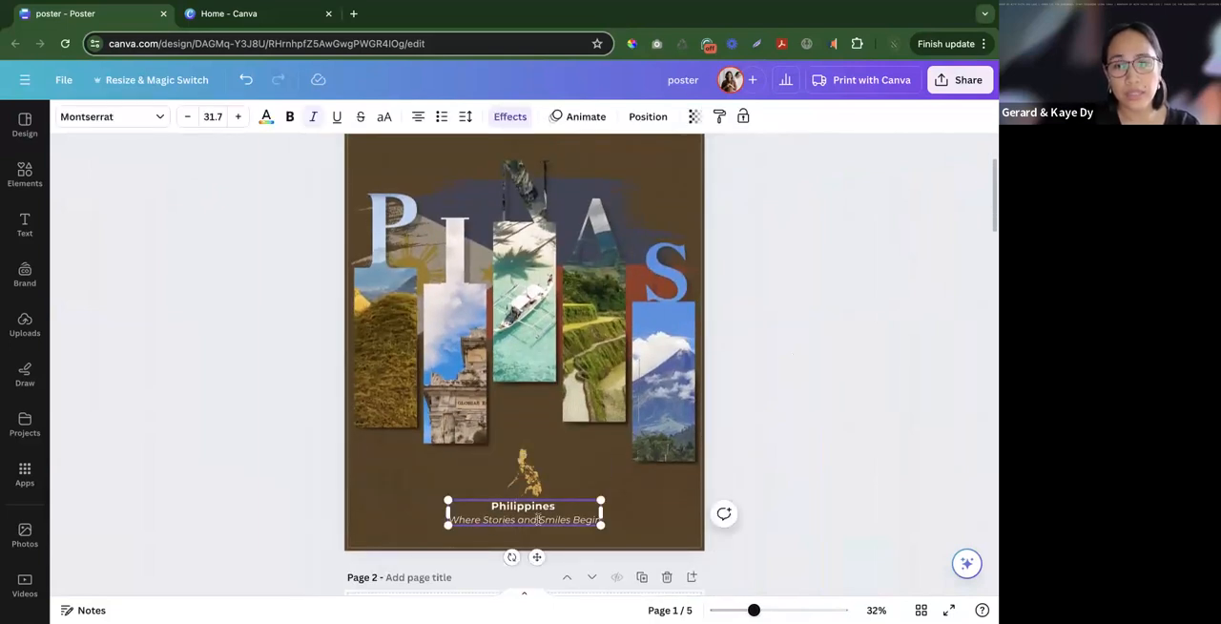
pyautogui.tripleClick(539, 519)
pyautogui.click(523, 513)
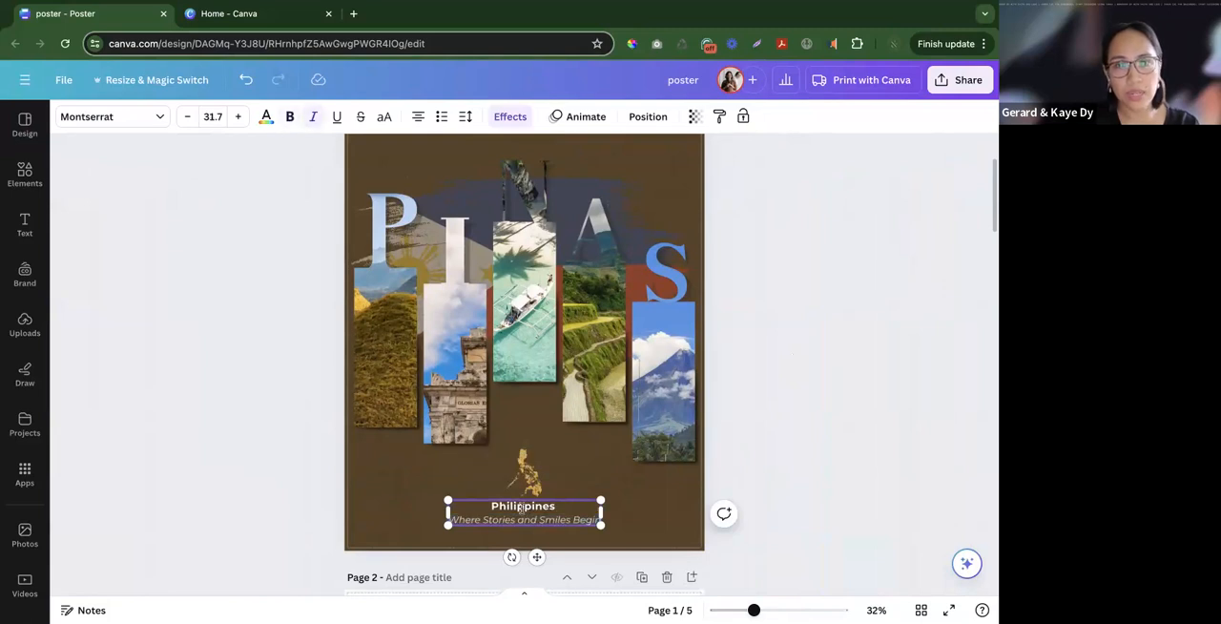
pyautogui.scroll(5, 520, 507)
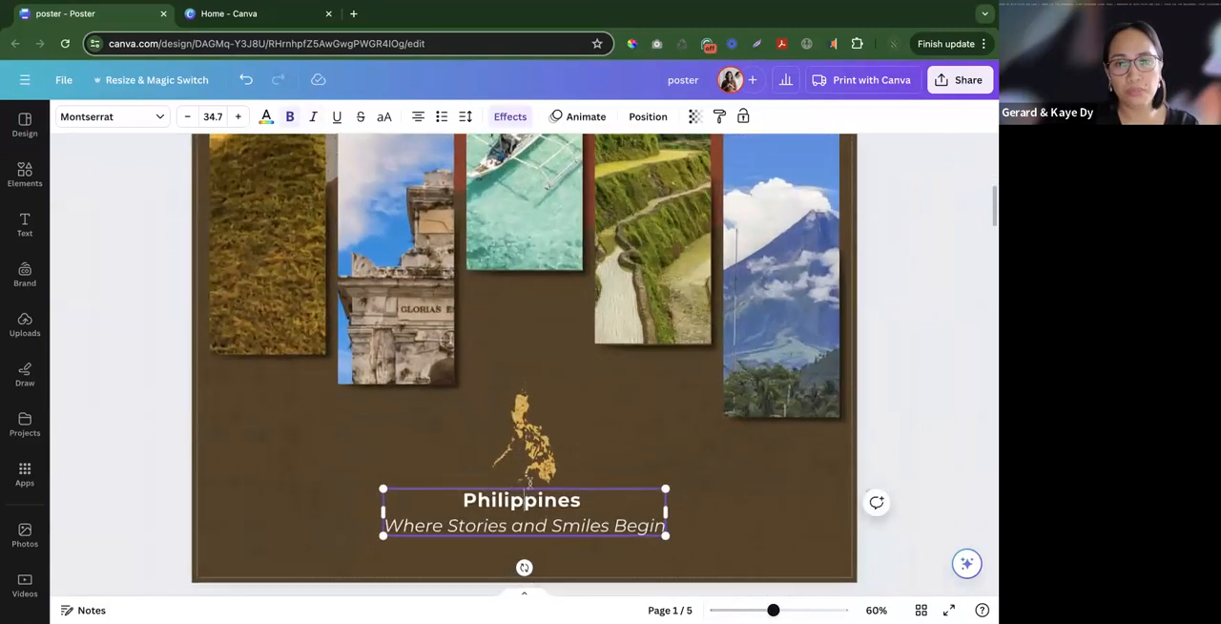
pyautogui.scroll(-1, 361, 383)
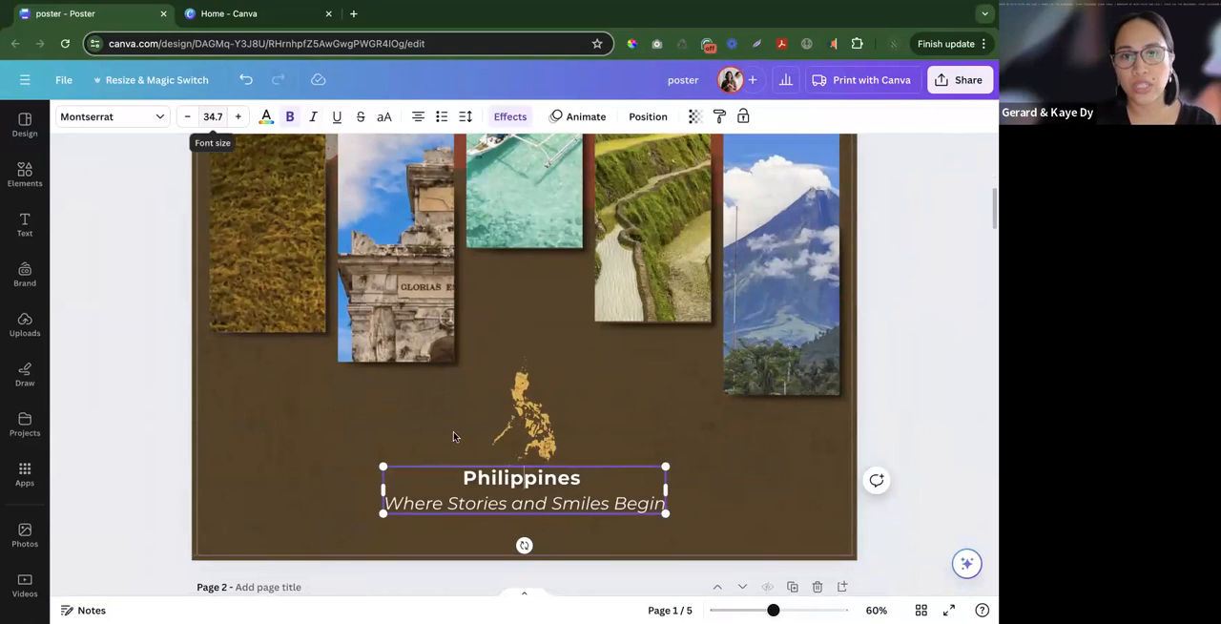
pyautogui.click(478, 506)
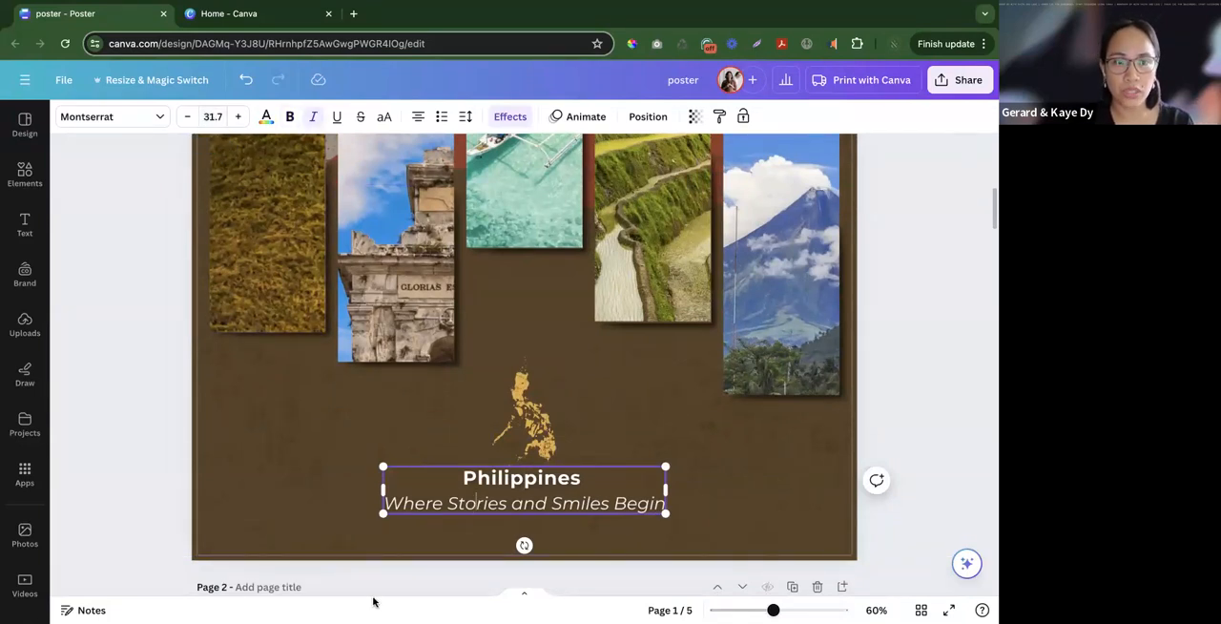
pyautogui.click(494, 484)
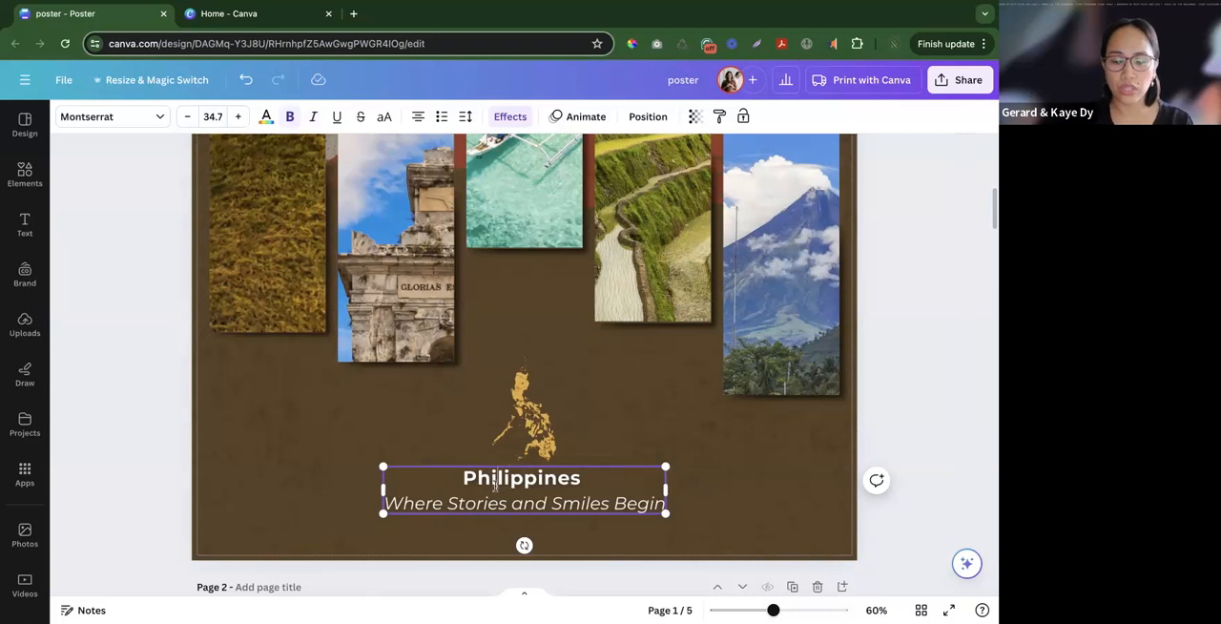
# - View the font size options for both lines of the Philippines caption, and return to an overview of the poster
pyautogui.moveTo(454, 477); pyautogui.dragTo(665, 503)
pyautogui.click(213, 116)
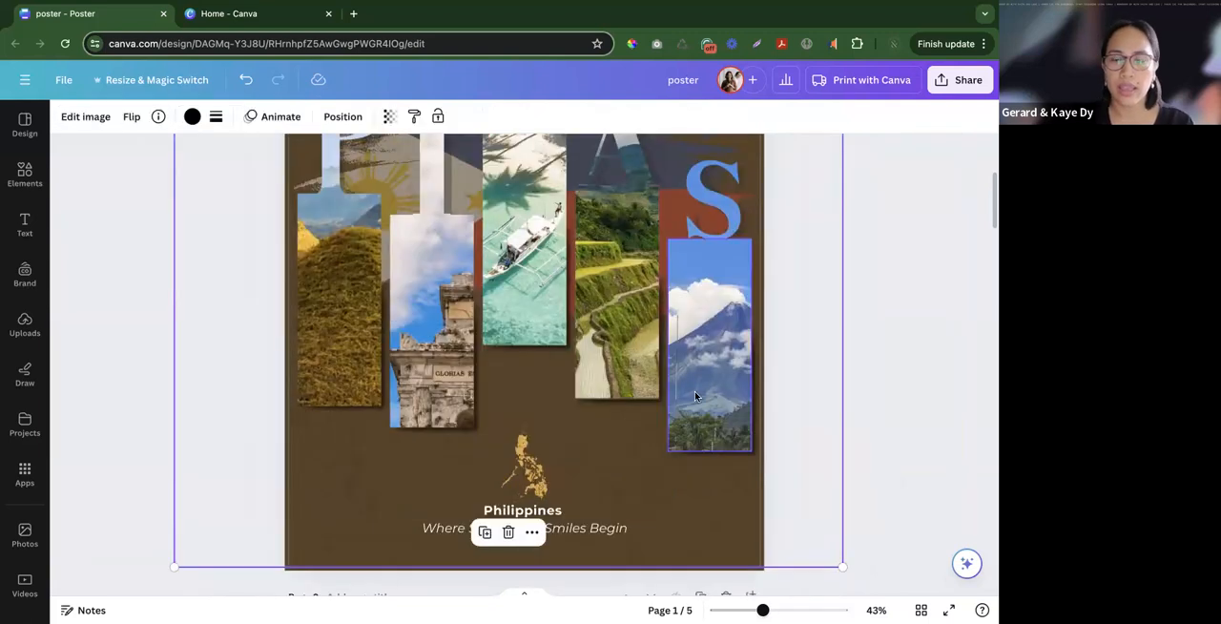
pyautogui.scroll(2, 695, 395)
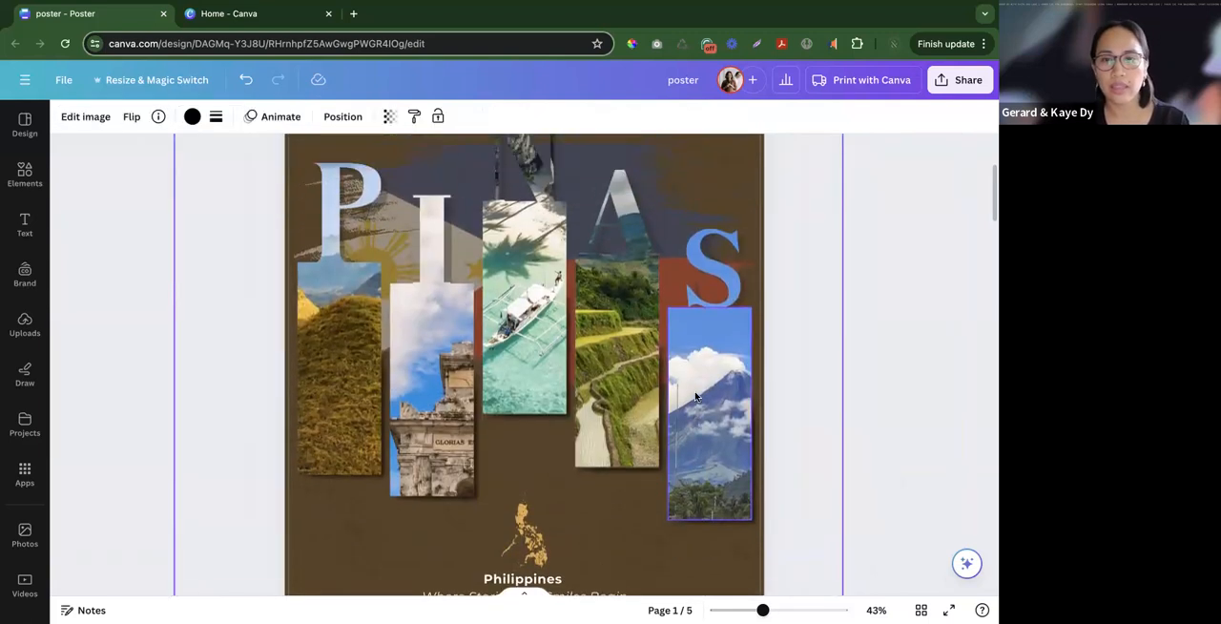
pyautogui.click(905, 398)
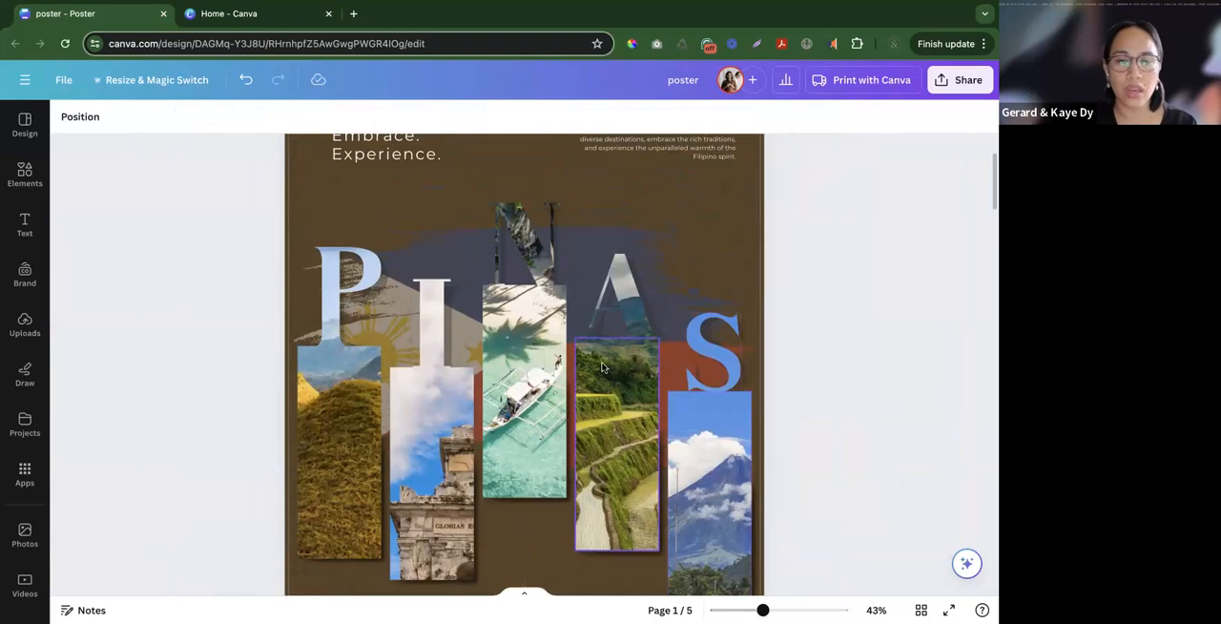
pyautogui.scroll(-5, 601, 353)
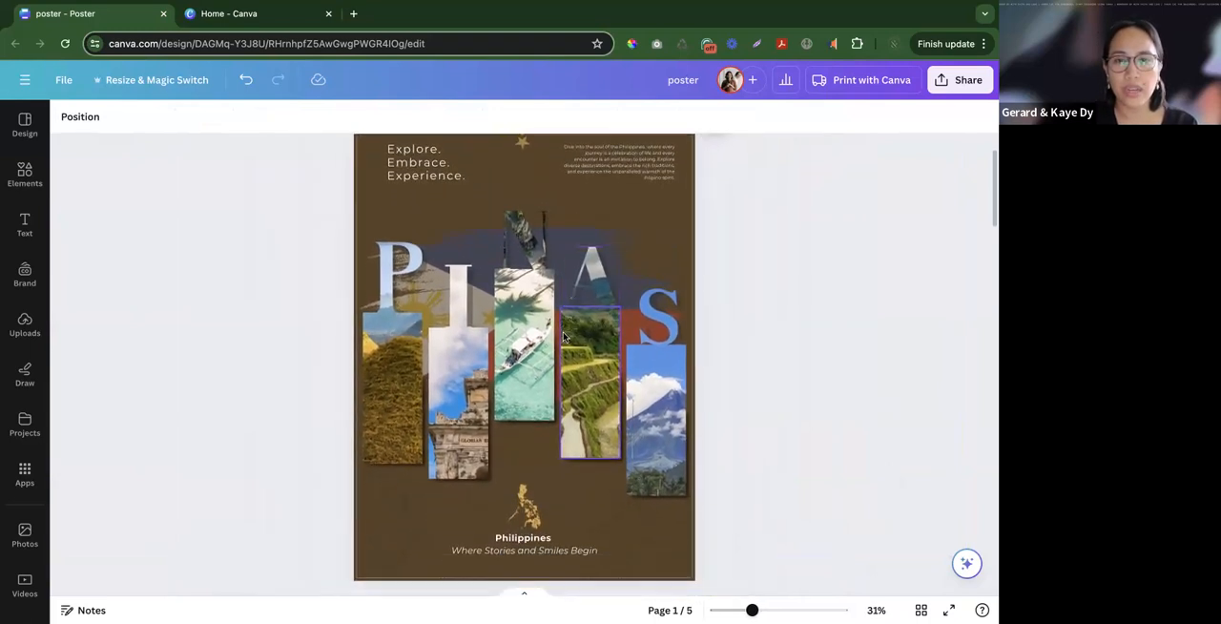
pyautogui.scroll(-3, 667, 315)
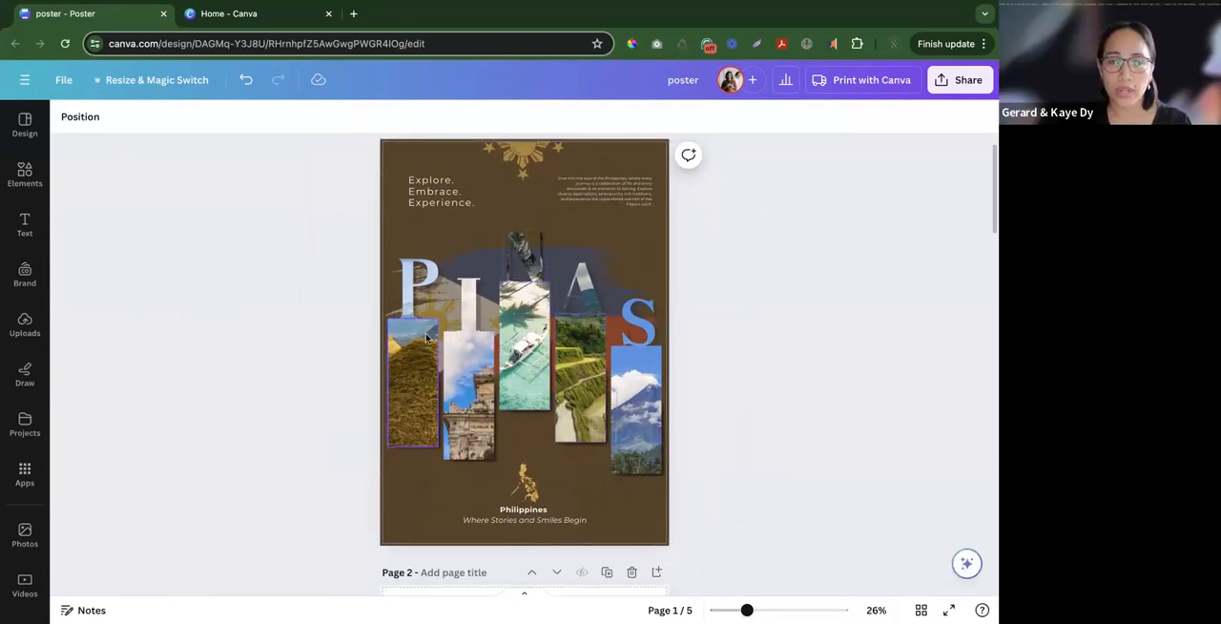
# - Examine the photo pieces that form the PINAS columns, including the centre letter, the stone church and the leftmost field photo
pyautogui.click(525, 261)
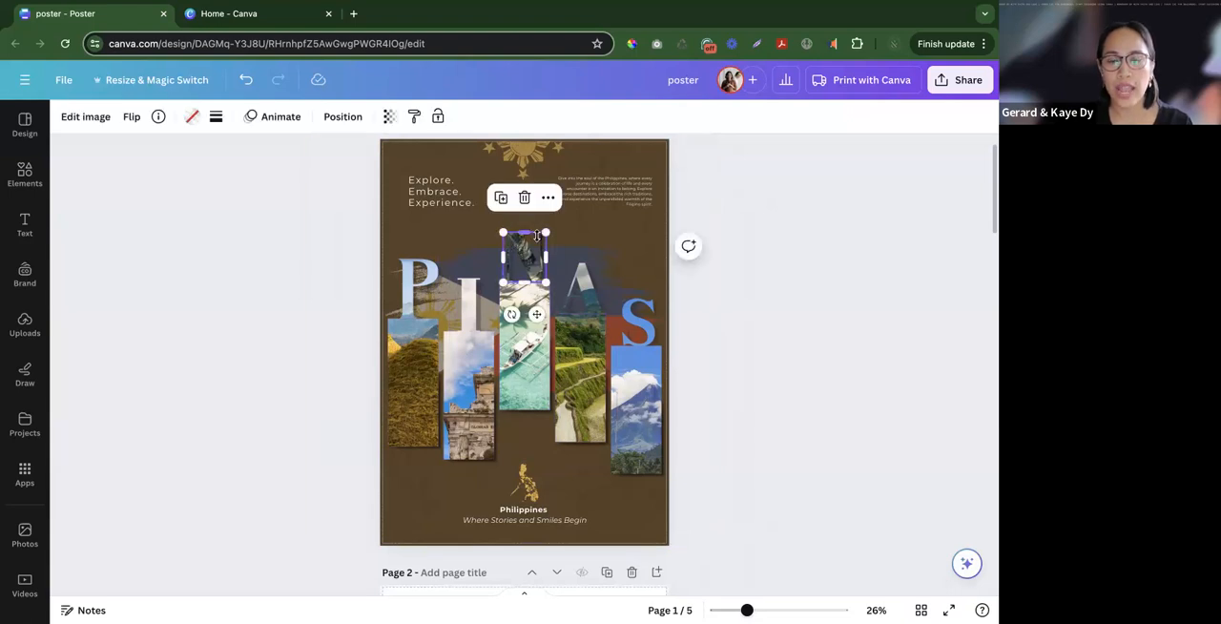
pyautogui.click(774, 377)
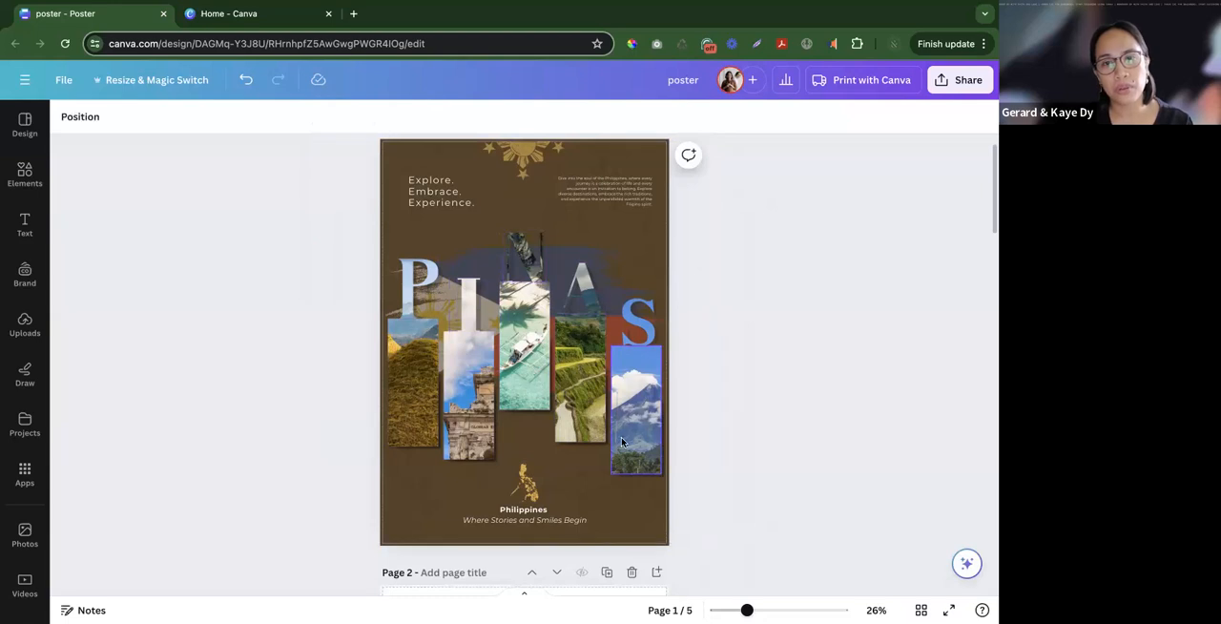
pyautogui.scroll(1, 688, 408)
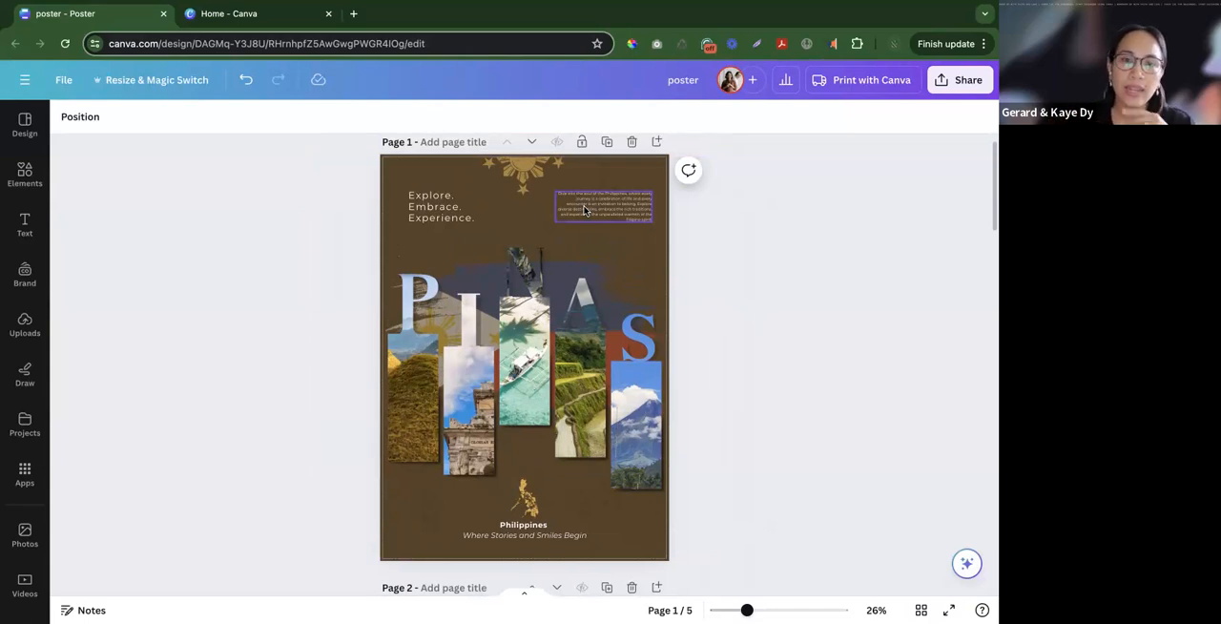
pyautogui.click(466, 433)
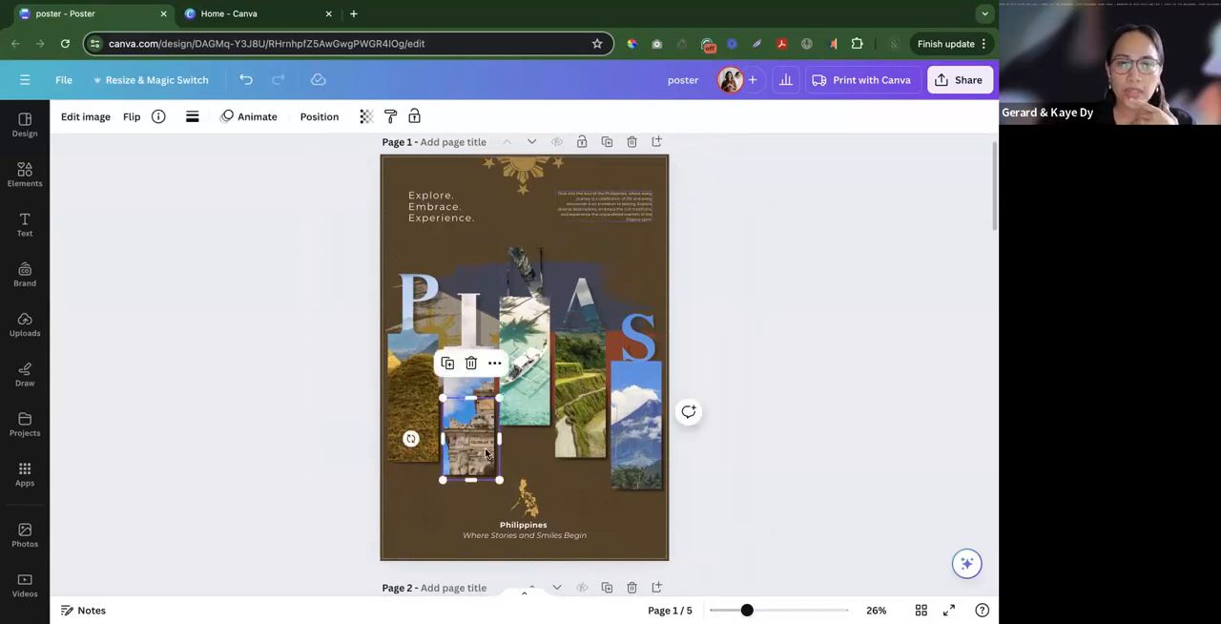
pyautogui.click(413, 413)
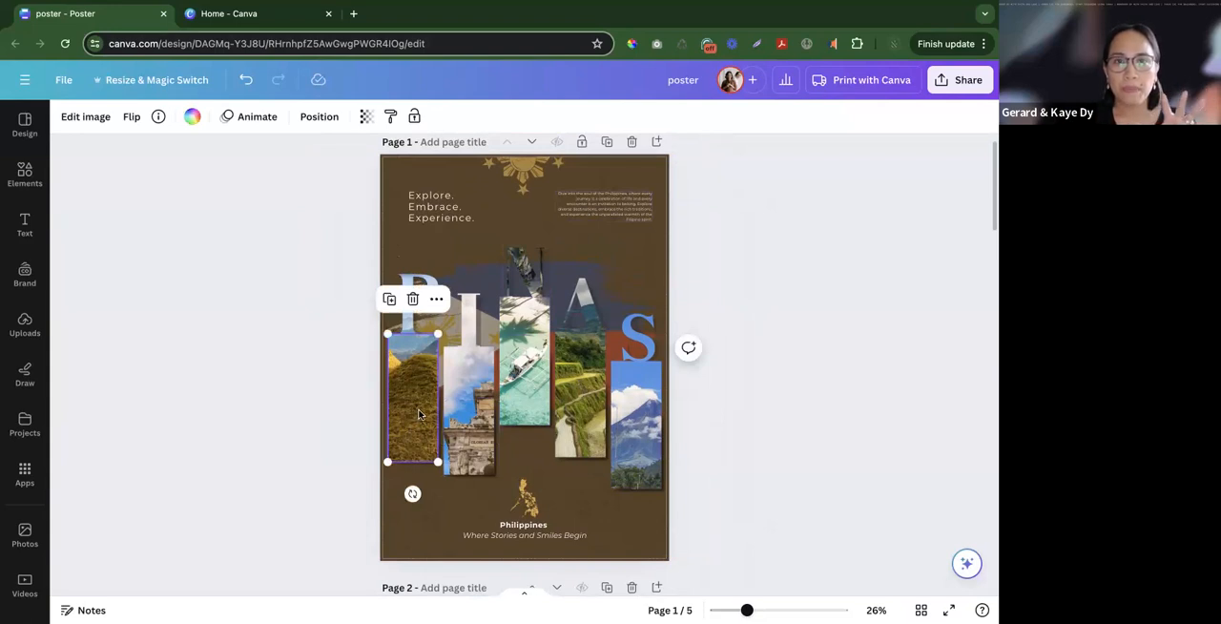
pyautogui.click(345, 410)
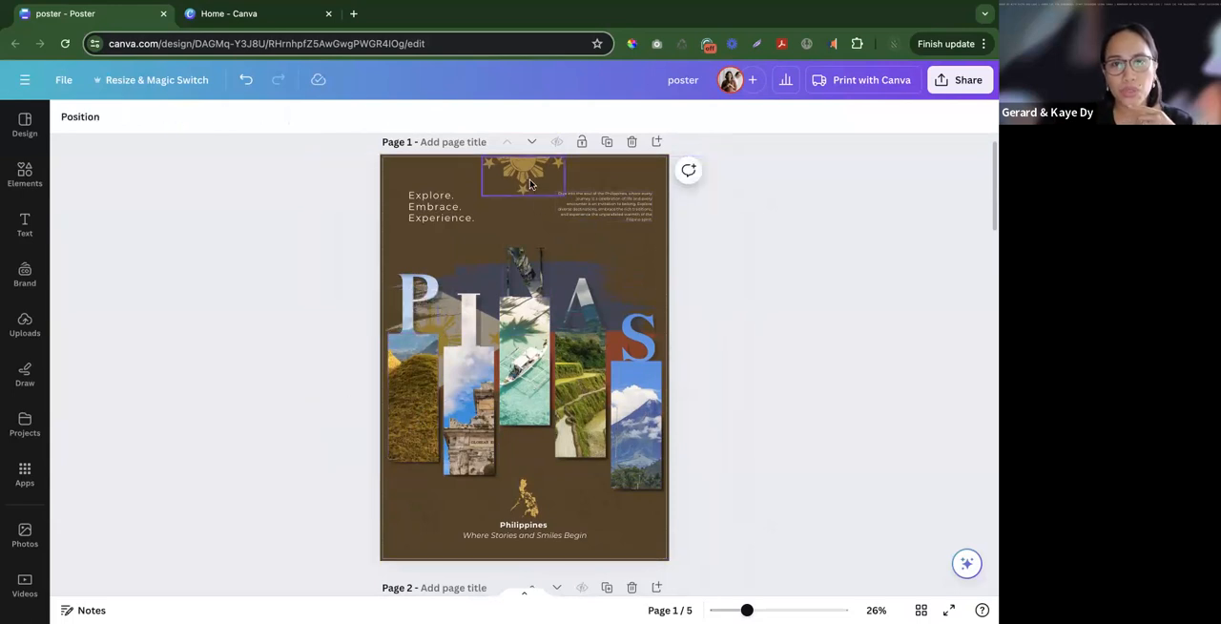
# - Examine the sun ornament above the heading and the text settings of the letter I in PINAS
pyautogui.click(531, 182)
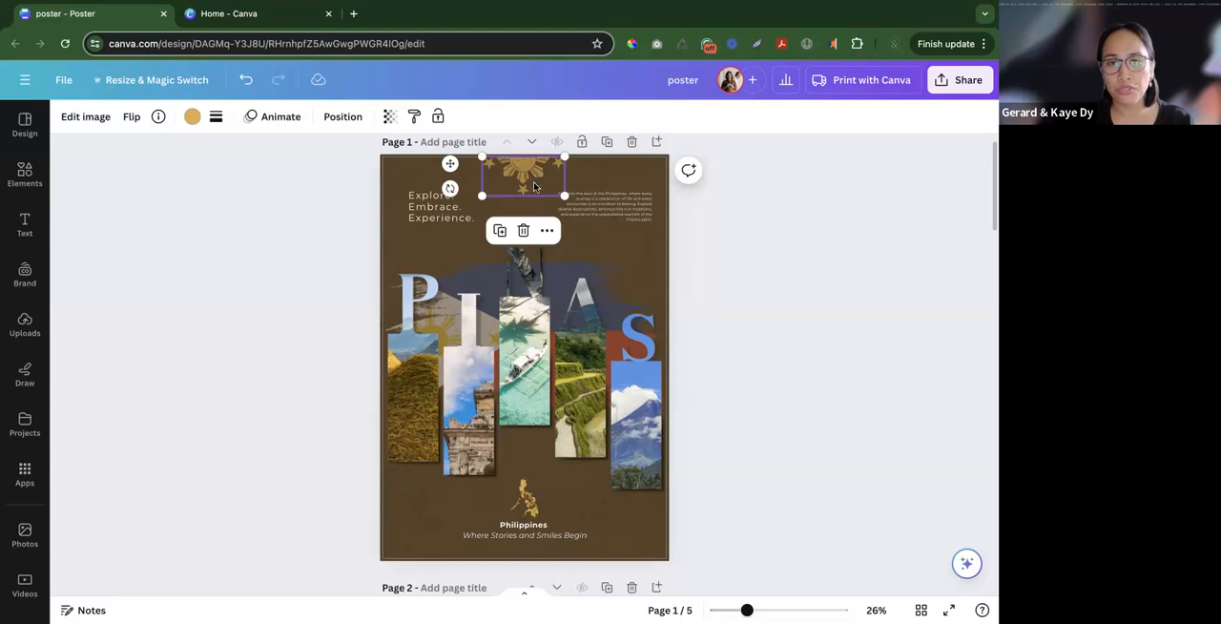
pyautogui.click(485, 320)
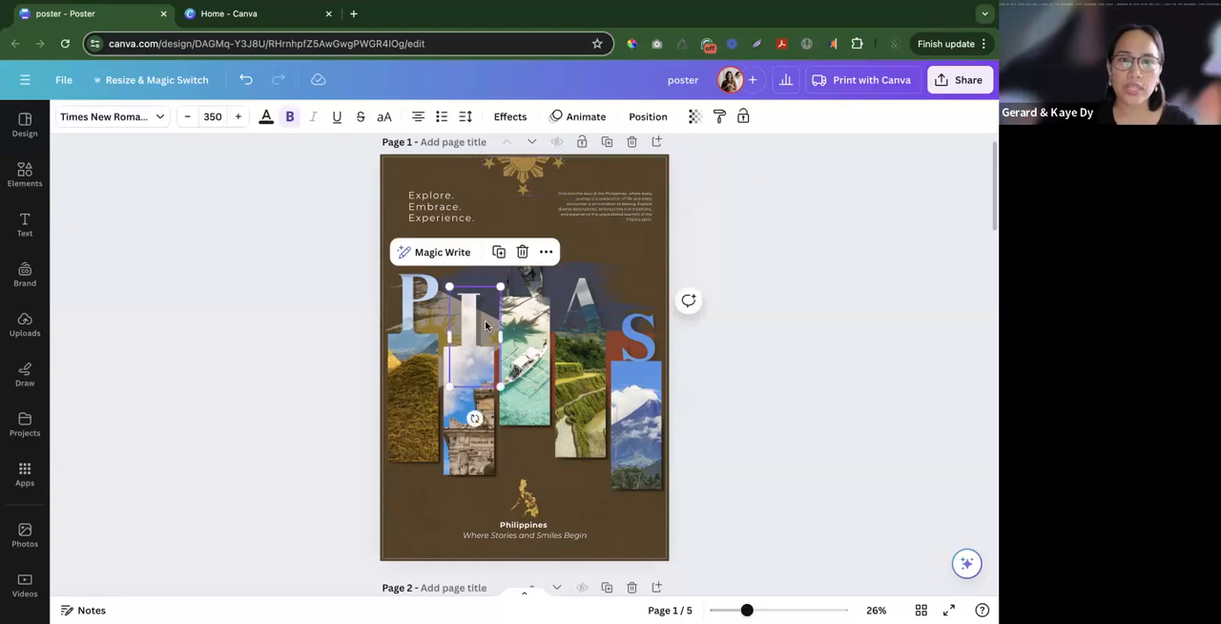
pyautogui.click(383, 344)
pyautogui.click(316, 376)
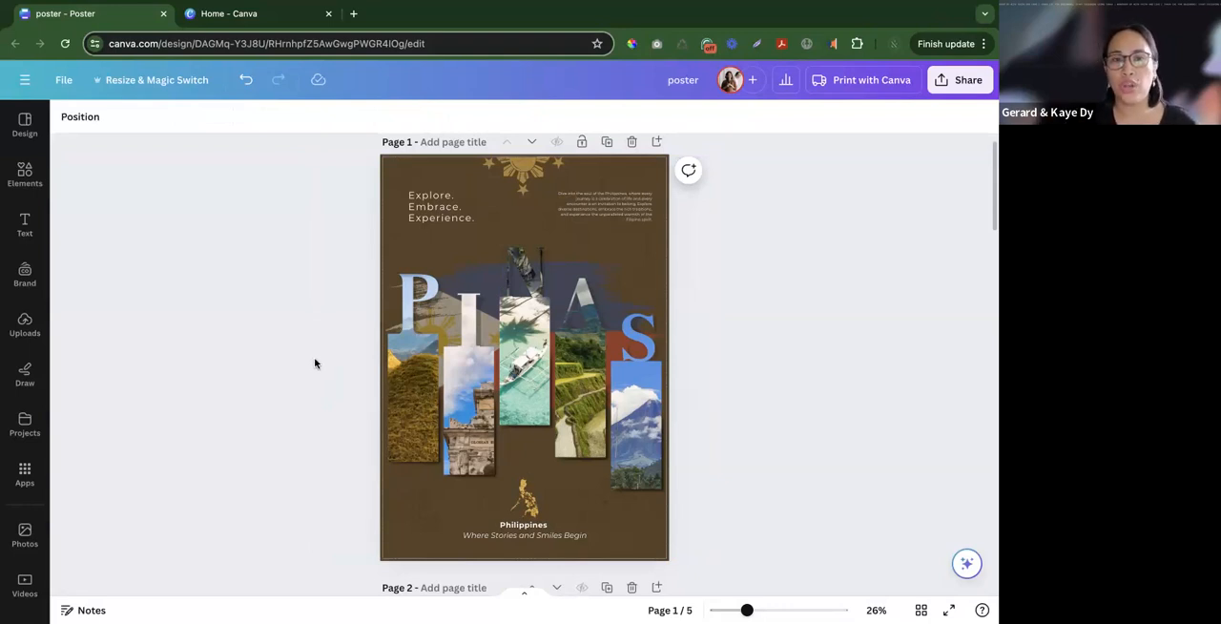
pyautogui.scroll(-1, 316, 364)
pyautogui.scroll(1, 316, 364)
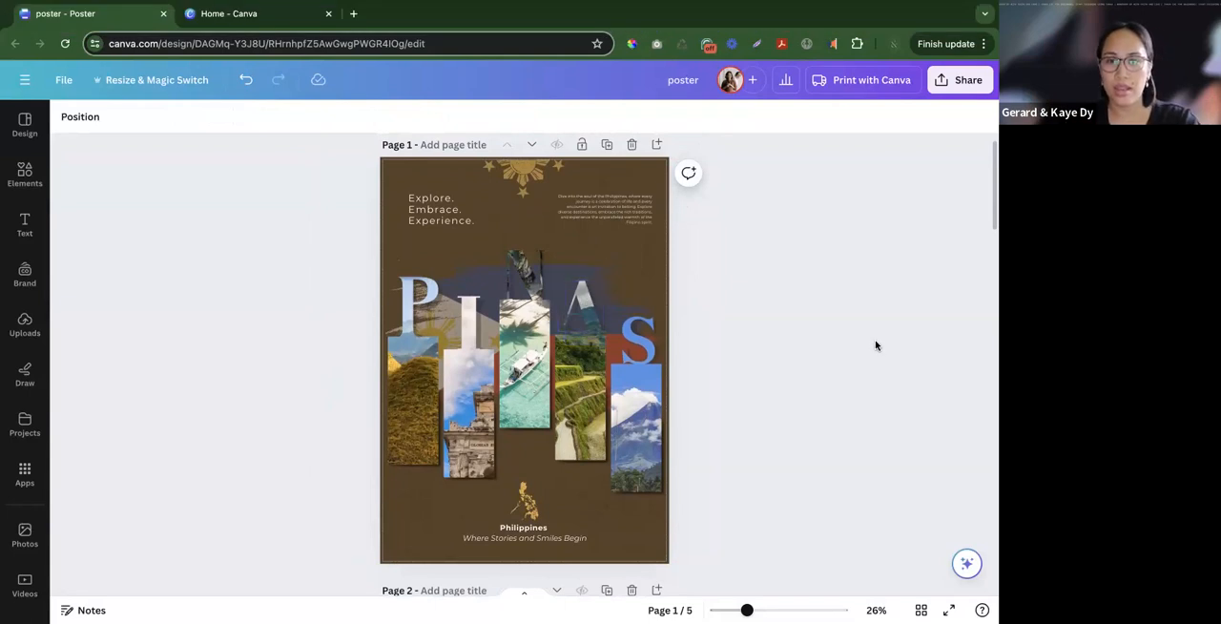
pyautogui.scroll(1, 829, 349)
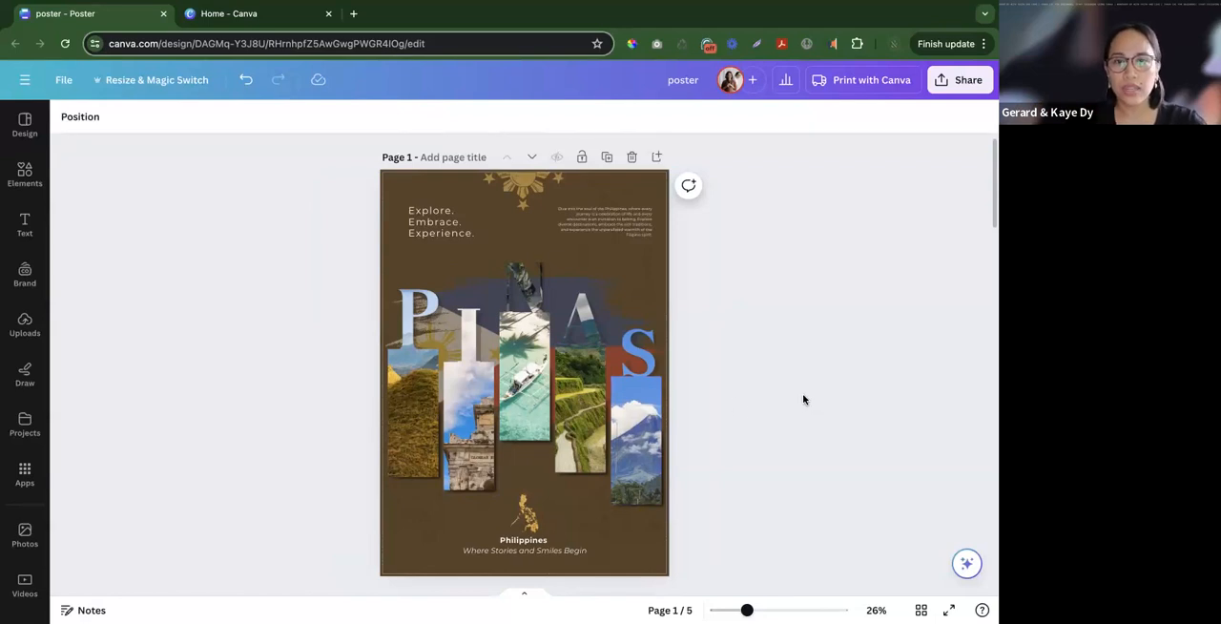
pyautogui.scroll(-1, 802, 399)
pyautogui.scroll(1, 802, 405)
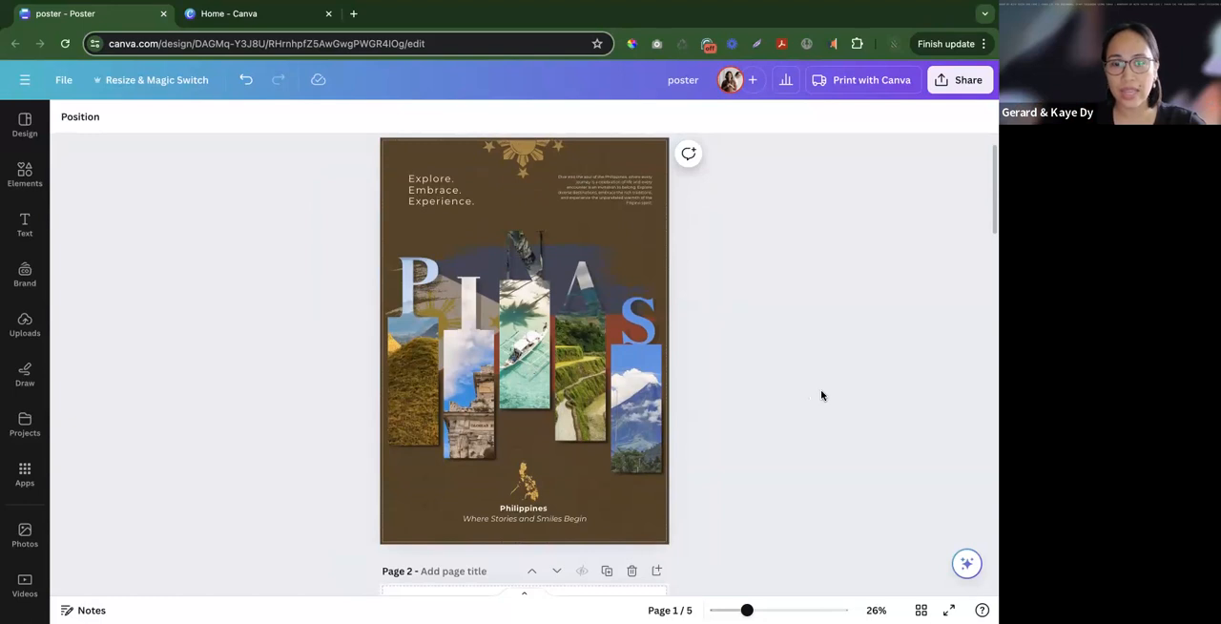
pyautogui.click(919, 610)
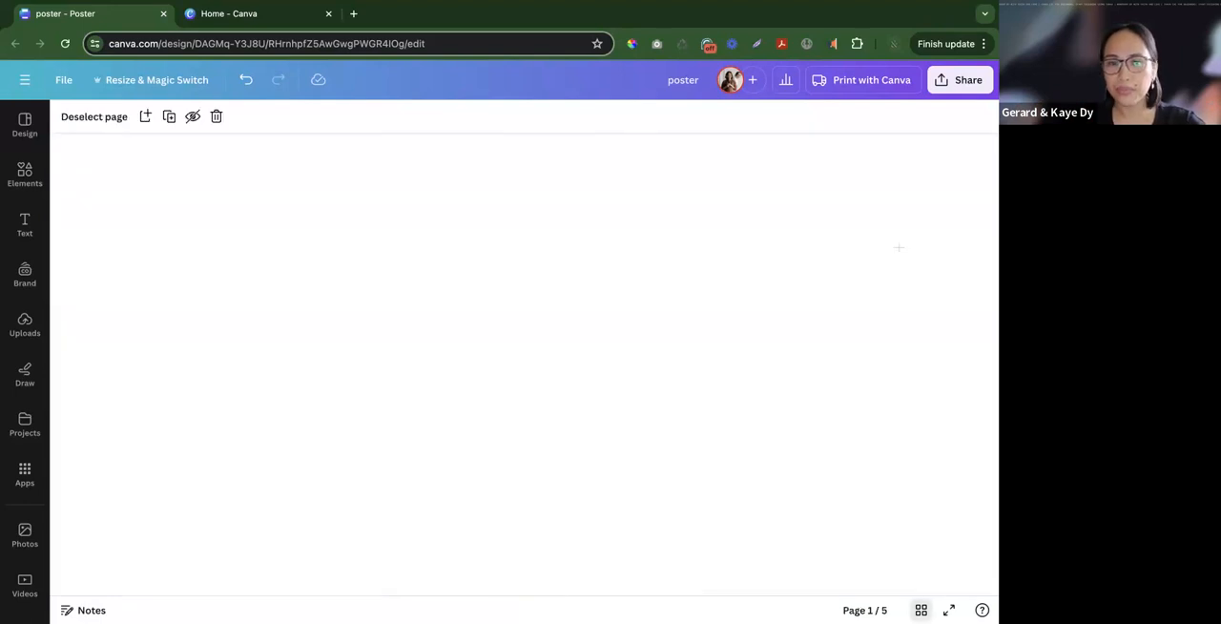
pyautogui.click(919, 610)
# - Go from the finished poster to the blank page 2 of the design
pyautogui.scroll(-3, 747, 414)
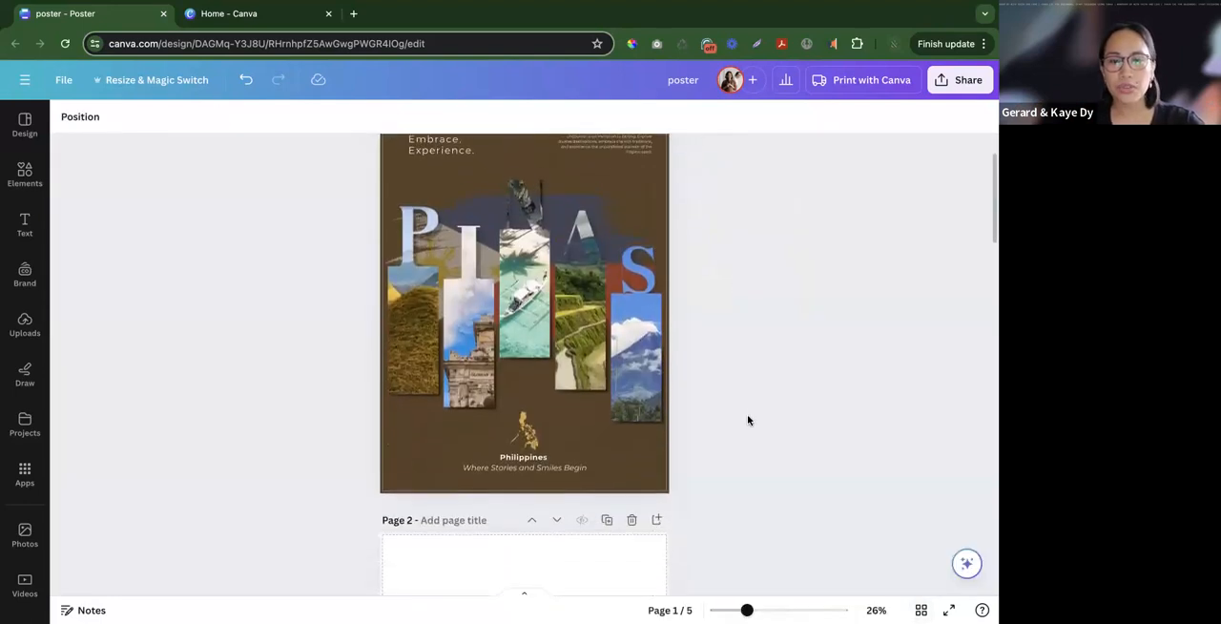
pyautogui.scroll(-5, 747, 417)
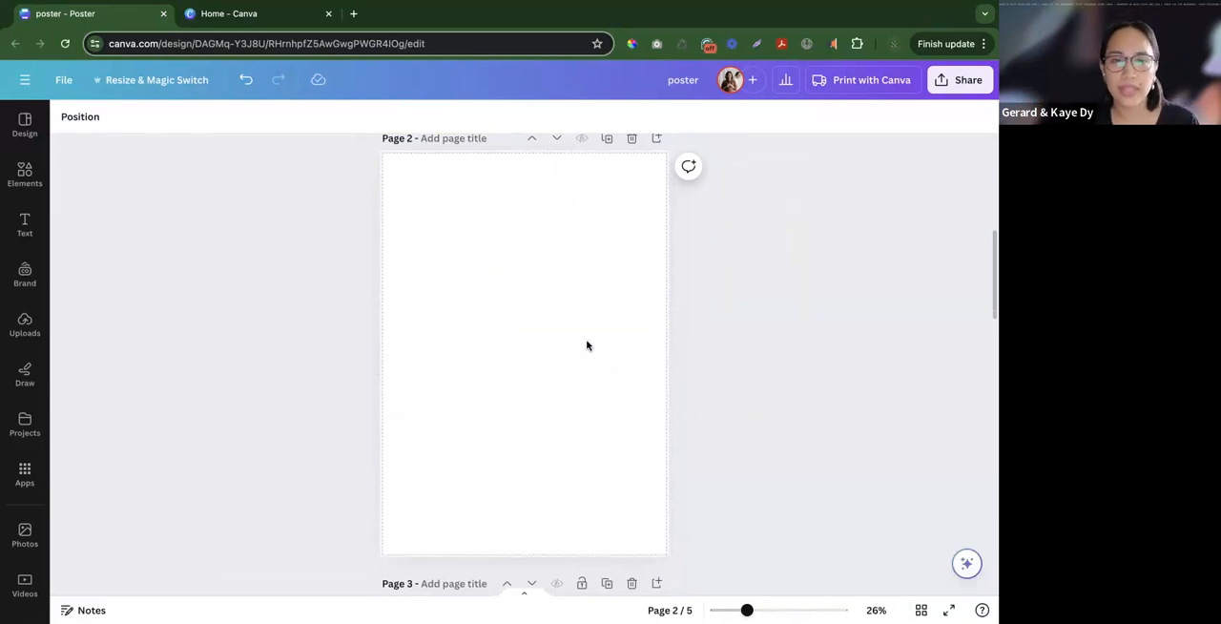
pyautogui.hotkey('ctrl', 'Right')
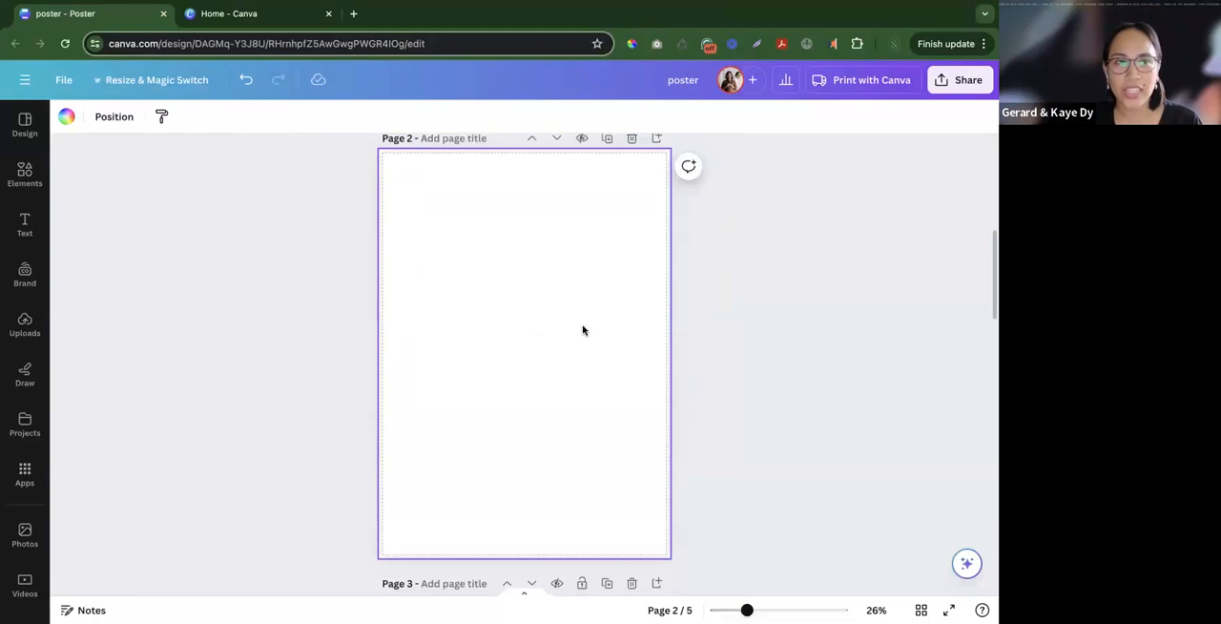
pyautogui.click(791, 349)
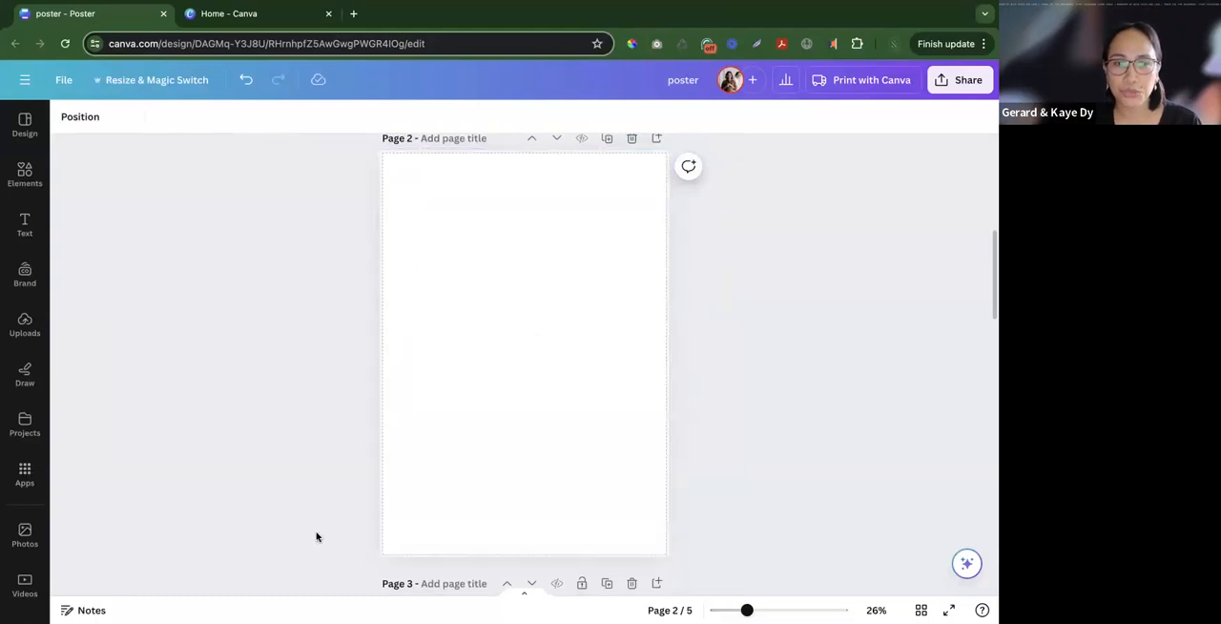
pyautogui.click(458, 411)
pyautogui.scroll(1, 458, 412)
pyautogui.scroll(-1, 459, 412)
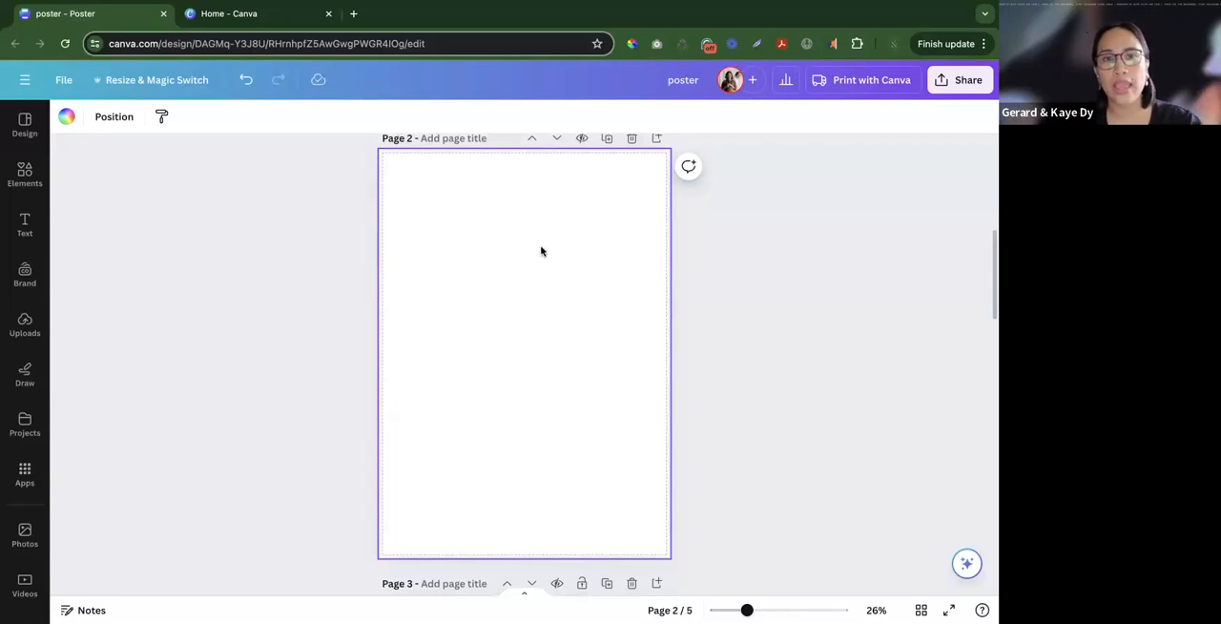
pyautogui.scroll(1, 540, 250)
pyautogui.scroll(-1, 540, 249)
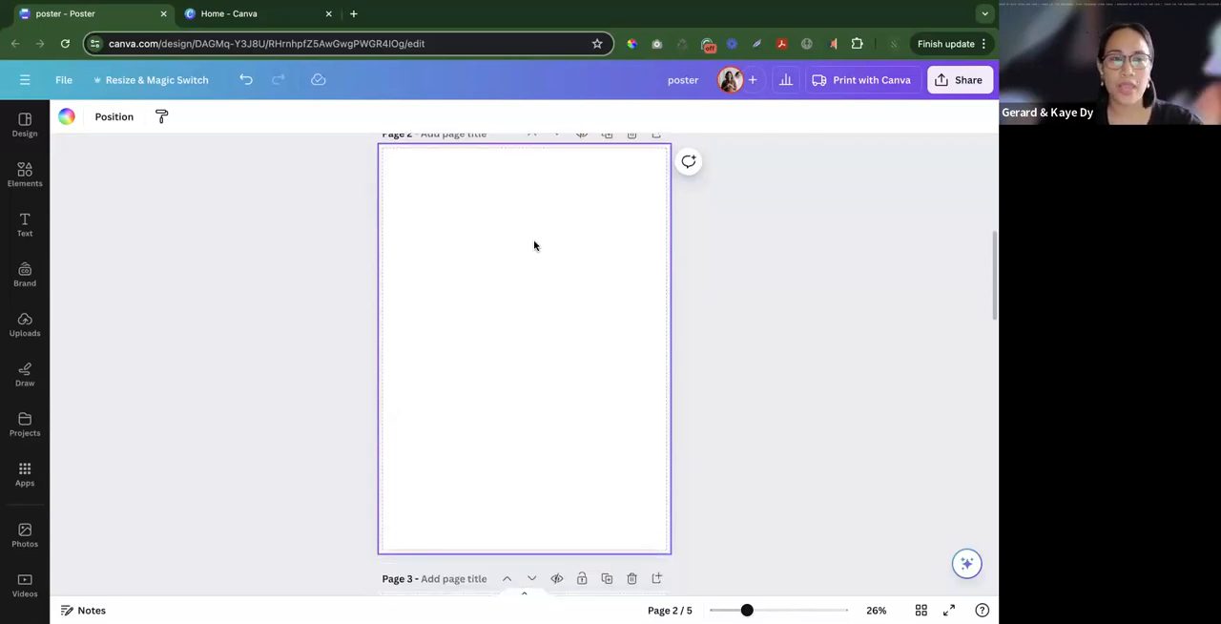
pyautogui.click(920, 609)
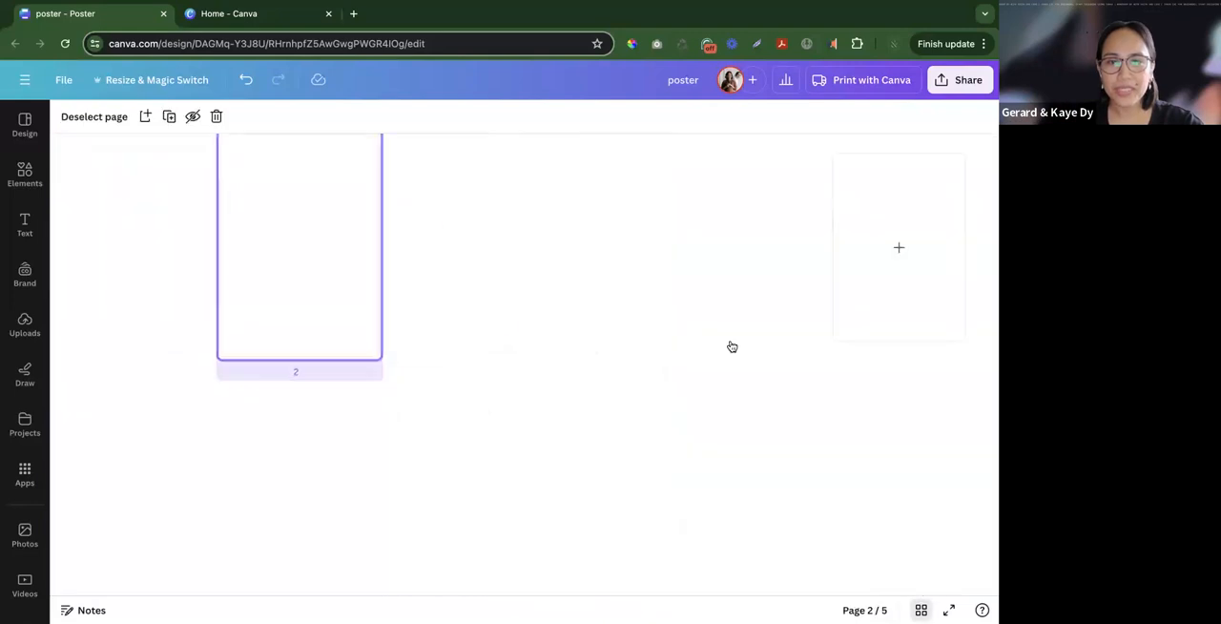
pyautogui.click(921, 609)
pyautogui.click(573, 315)
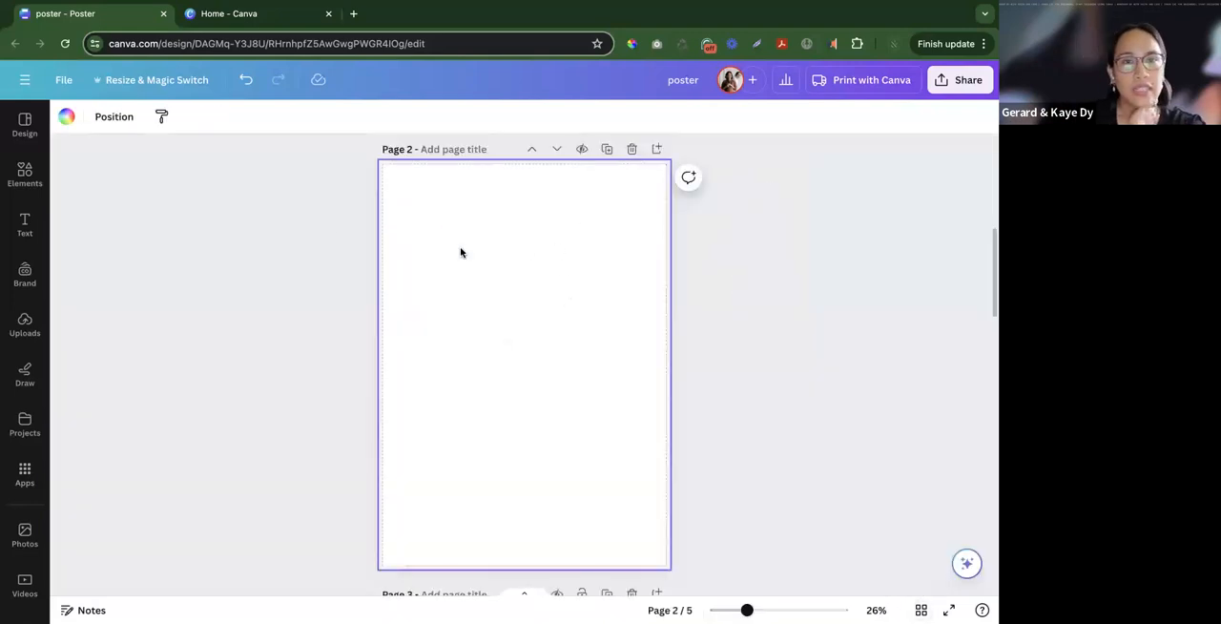
pyautogui.click(62, 83)
pyautogui.click(363, 297)
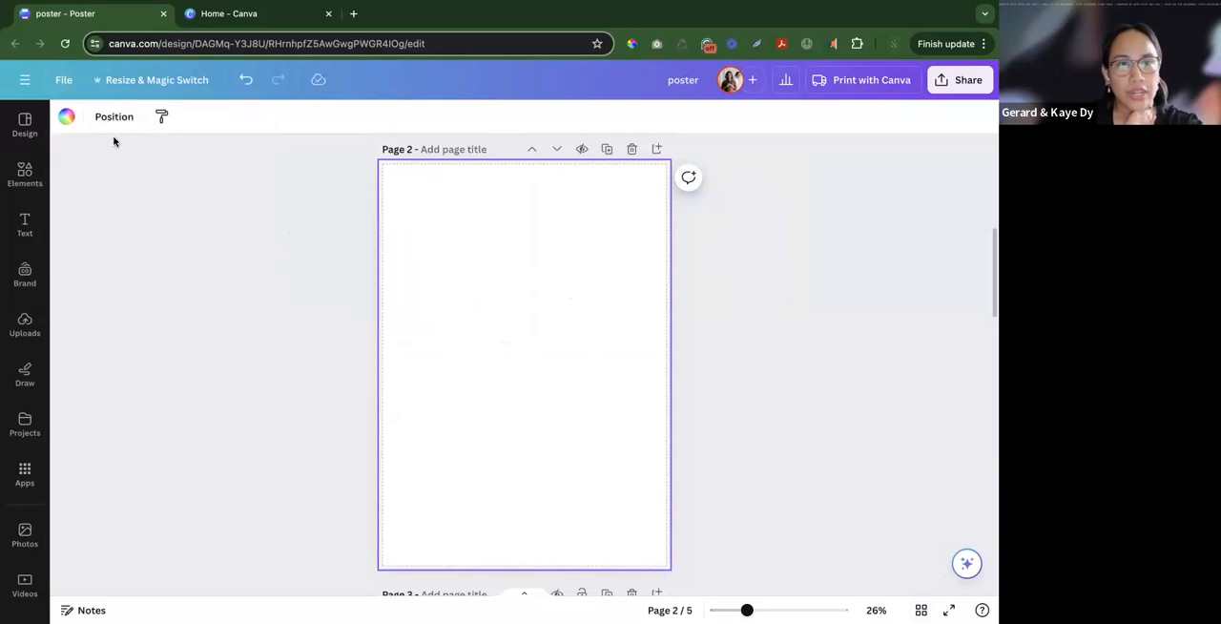
pyautogui.click(64, 80)
pyautogui.click(359, 198)
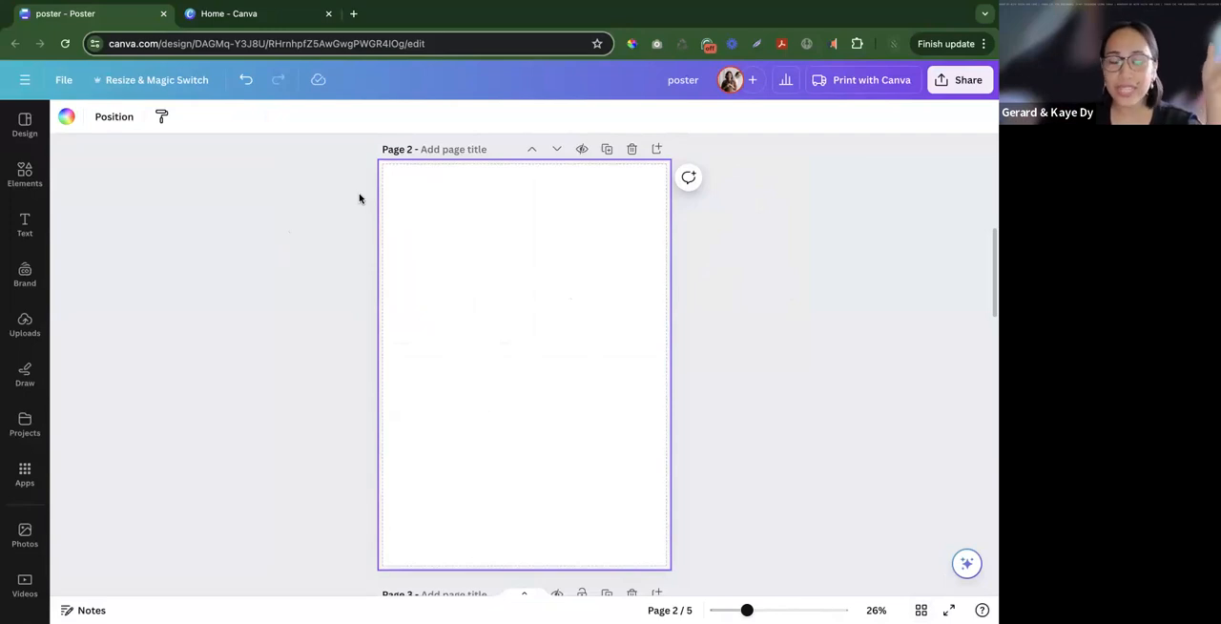
pyautogui.scroll(-1, 359, 198)
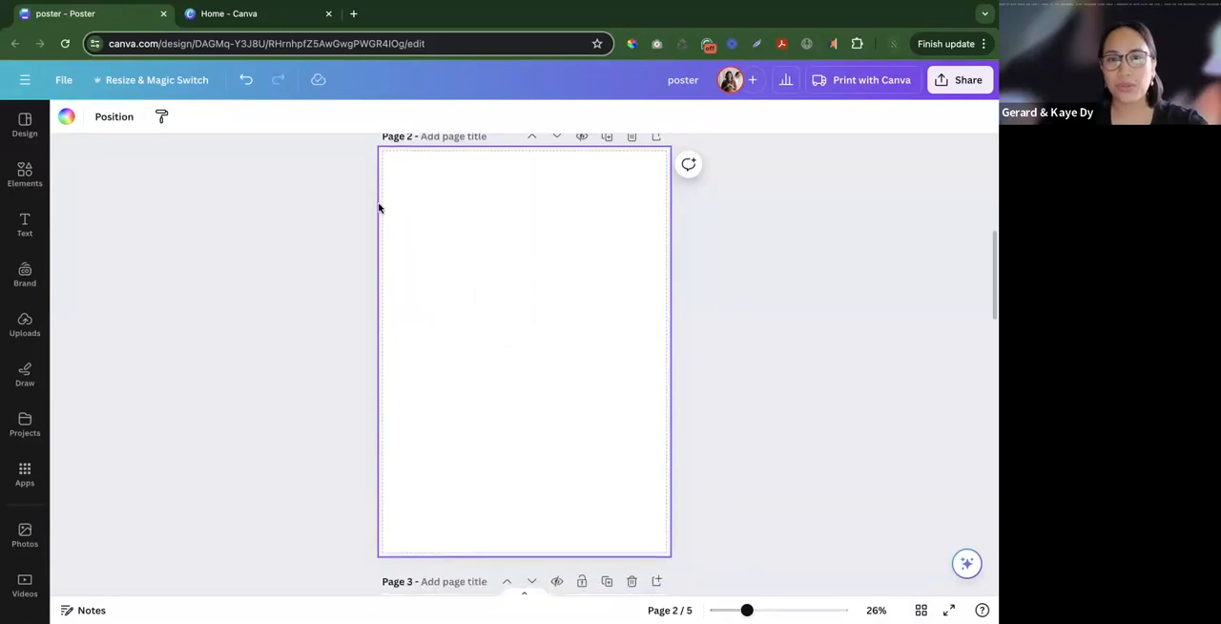
pyautogui.click(748, 328)
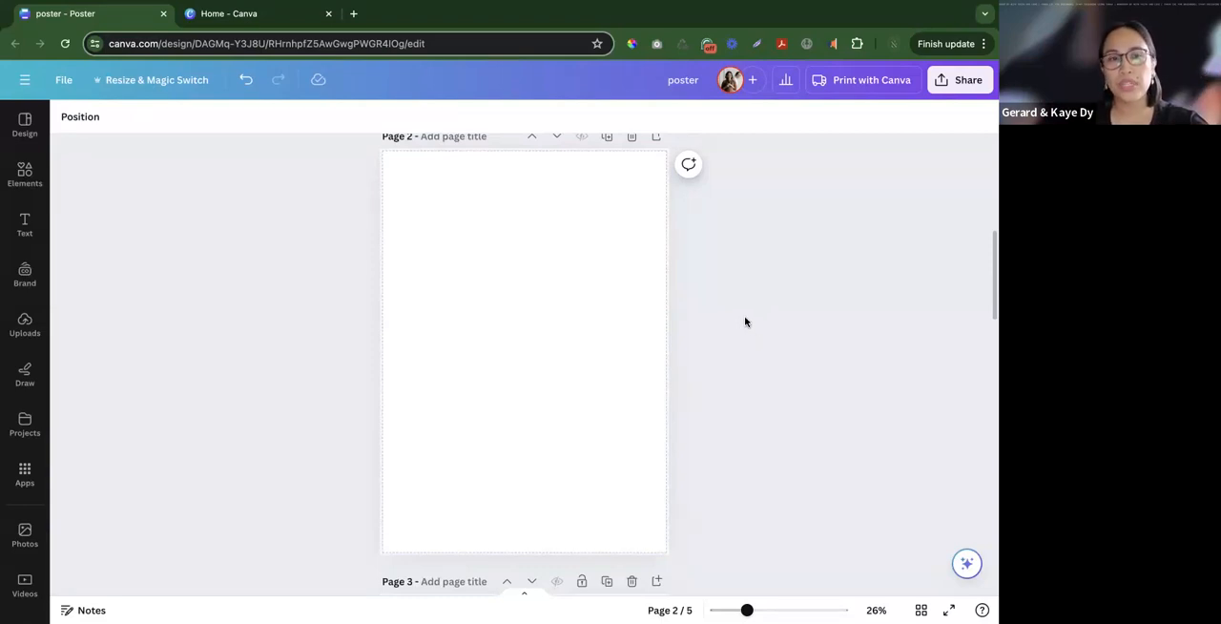
pyautogui.click(631, 306)
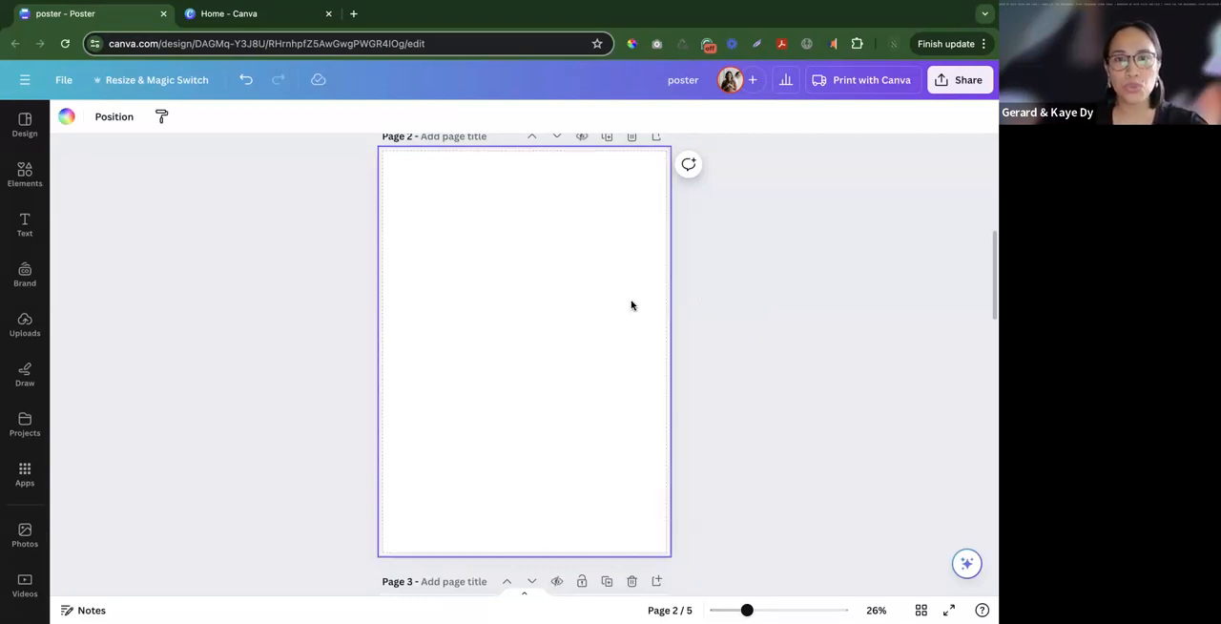
pyautogui.click(705, 301)
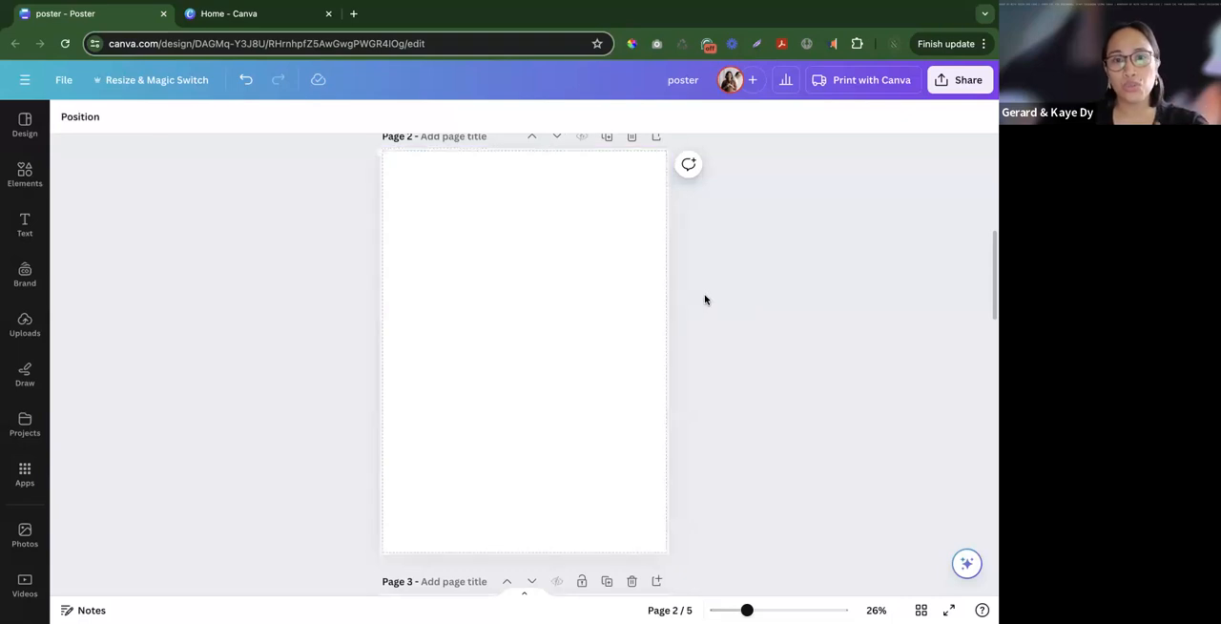
pyautogui.click(583, 301)
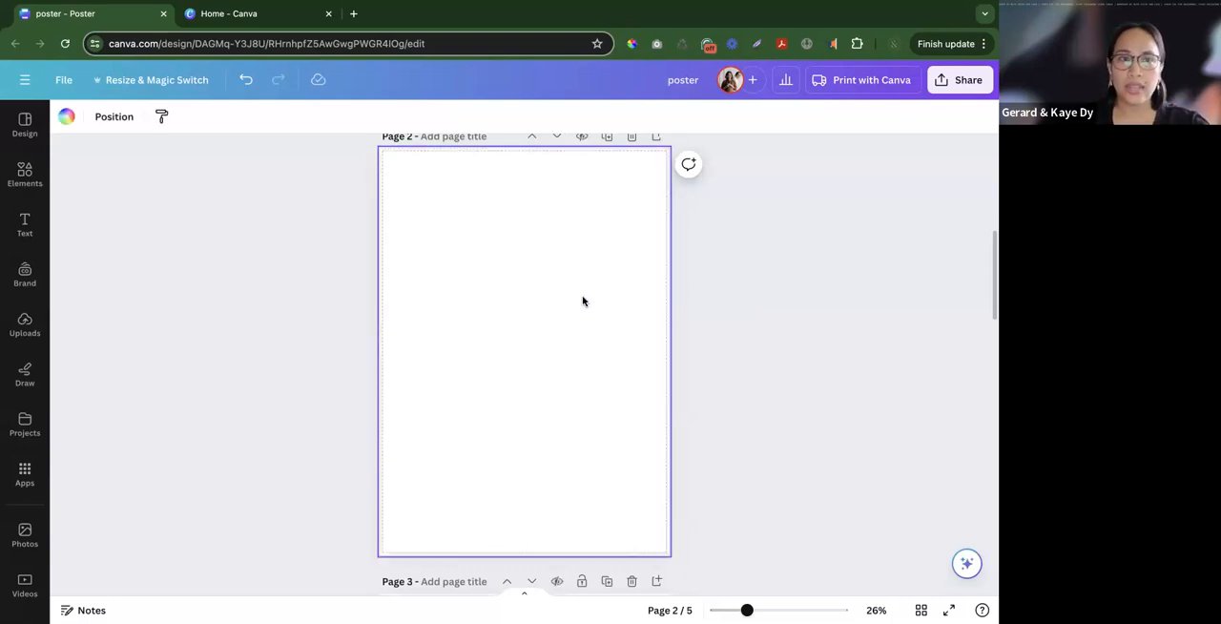
pyautogui.click(329, 278)
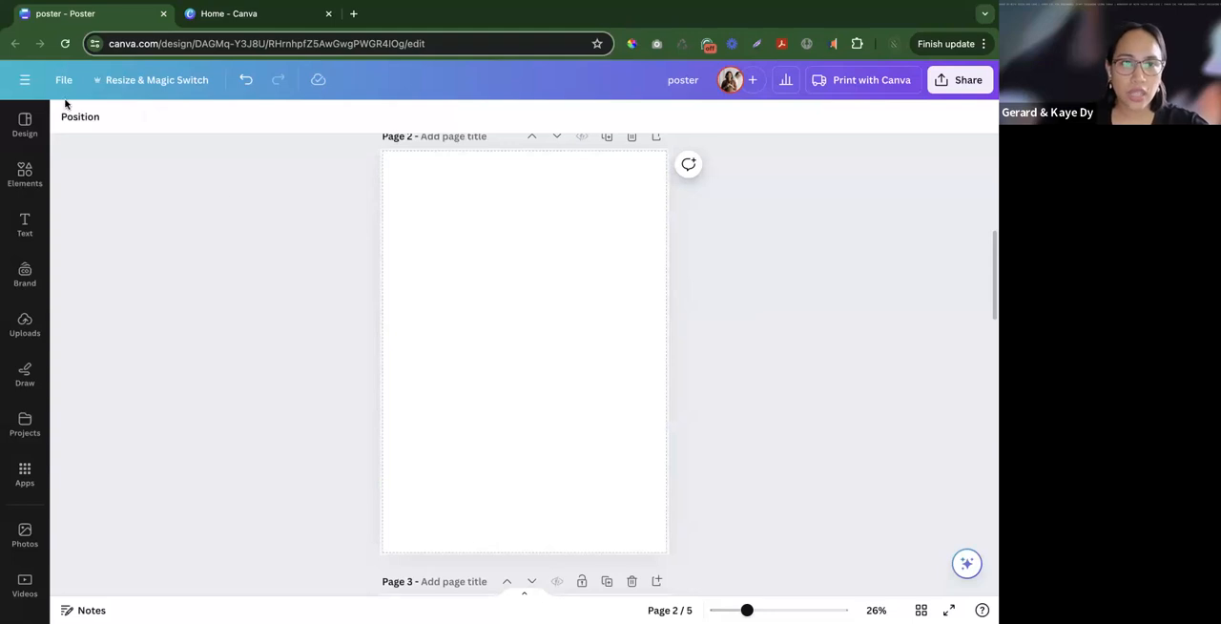
# - Show the rulers and guides over the blank page 2
pyautogui.click(63, 79)
pyautogui.moveTo(127, 250)
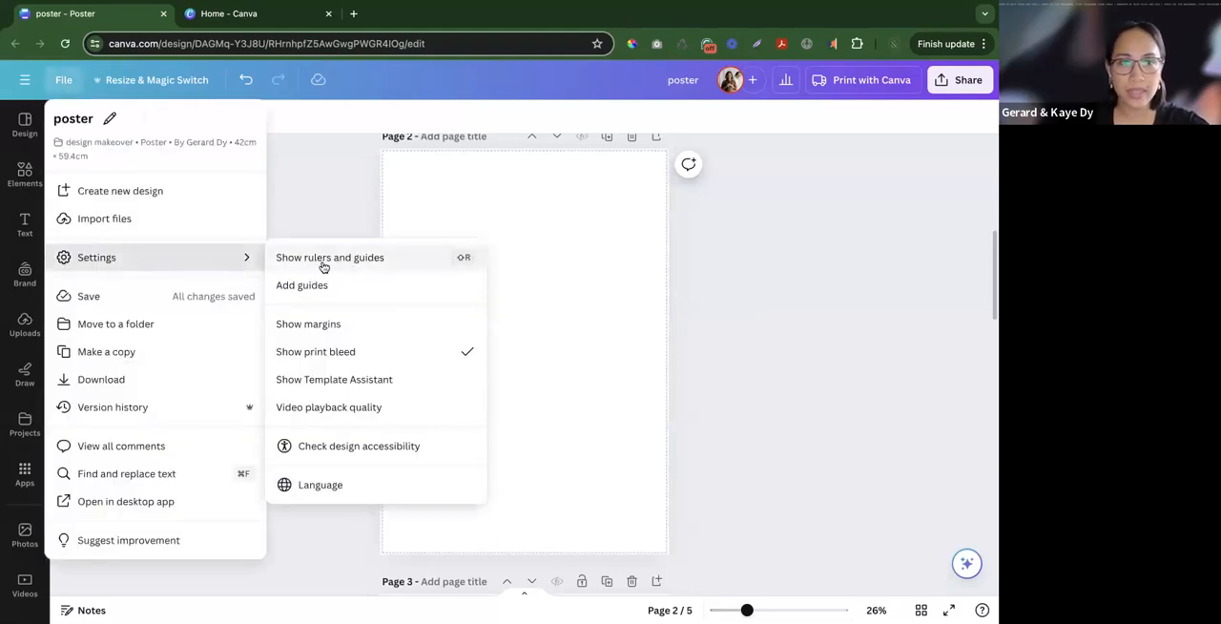
pyautogui.click(388, 259)
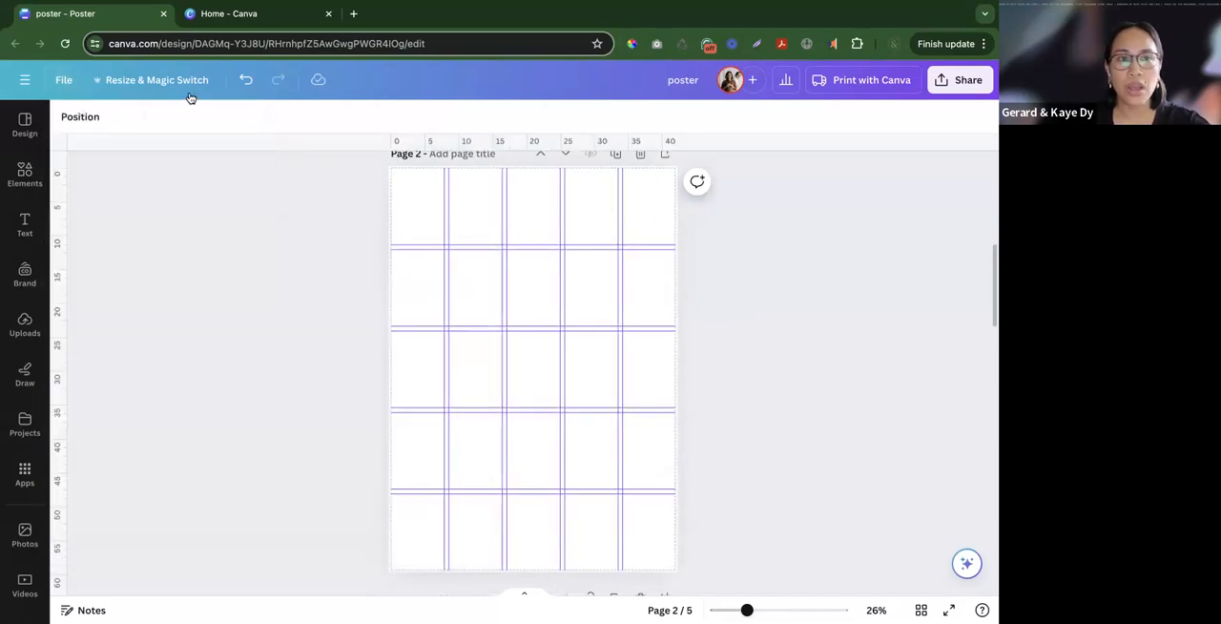
# - Preview the 12-column guide preset on page 2 and return without adding any guides
pyautogui.click(62, 79)
pyautogui.moveTo(169, 259)
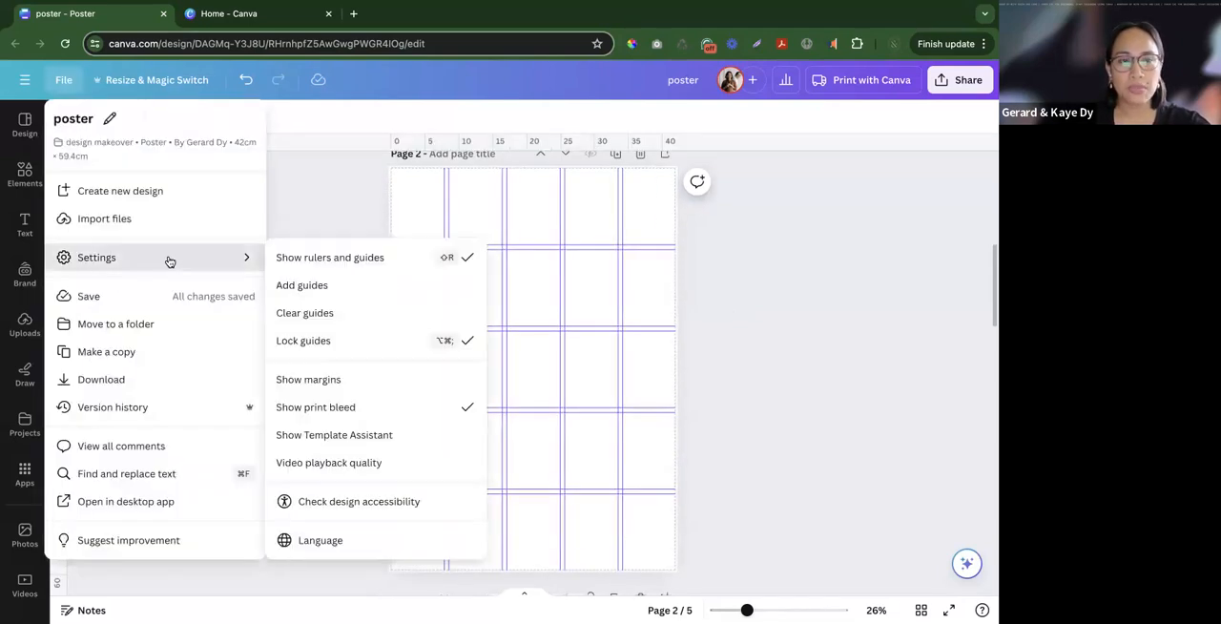
pyautogui.click(294, 284)
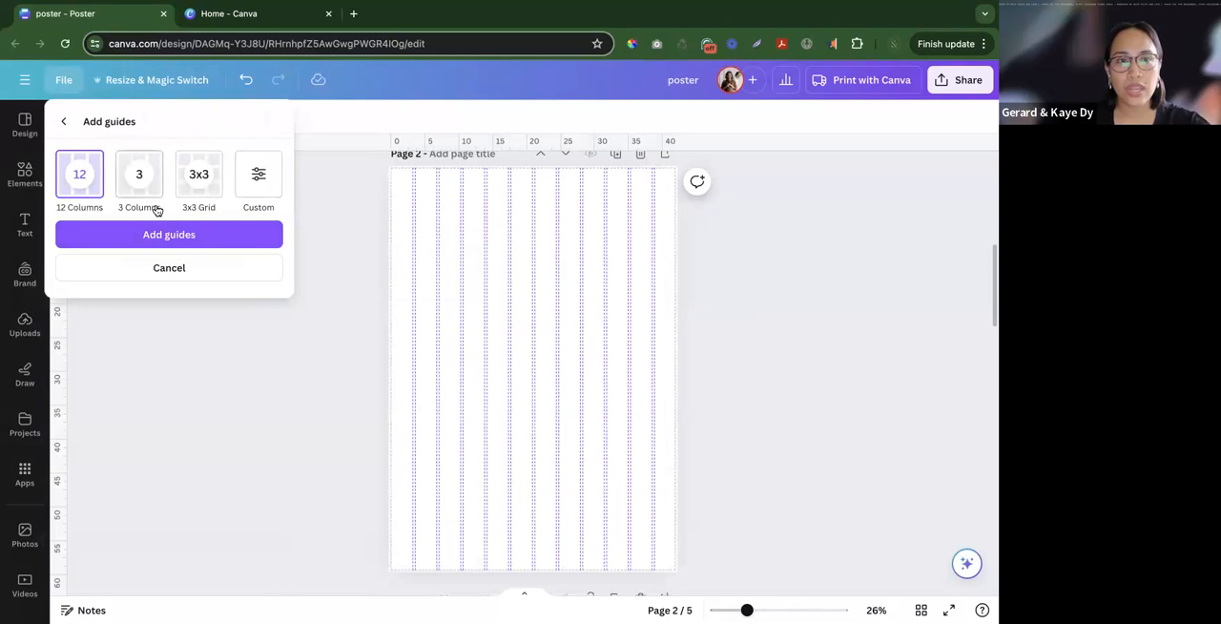
pyautogui.click(64, 121)
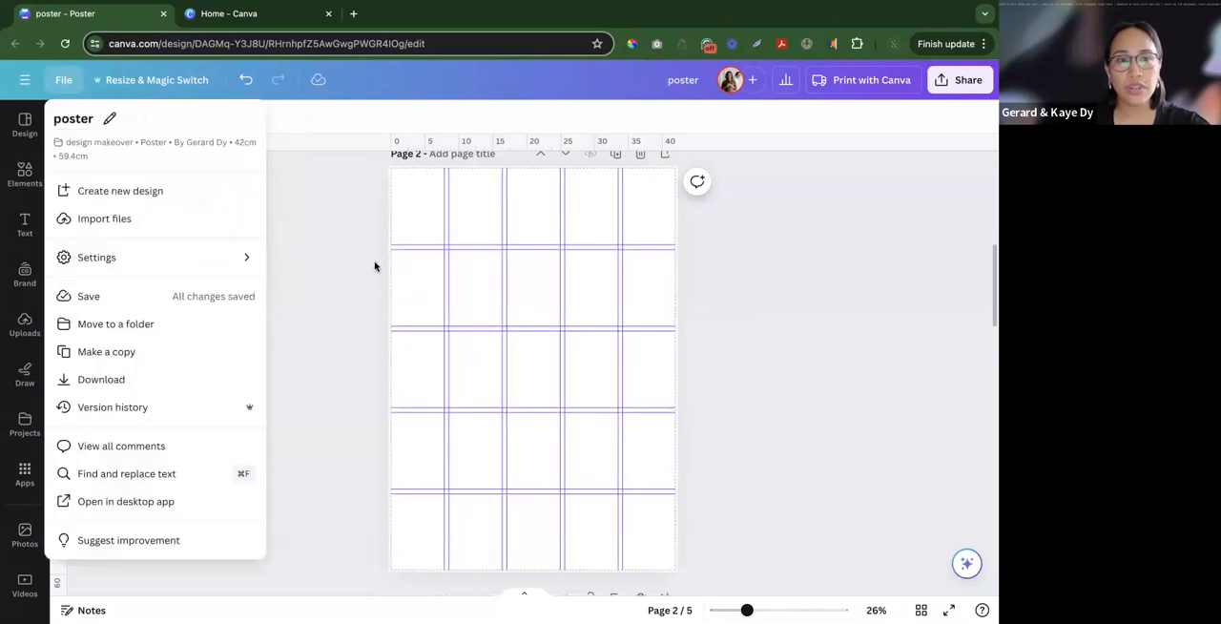
# - Hide the rulers and guides on page 2 and show them again
pyautogui.moveTo(179, 258)
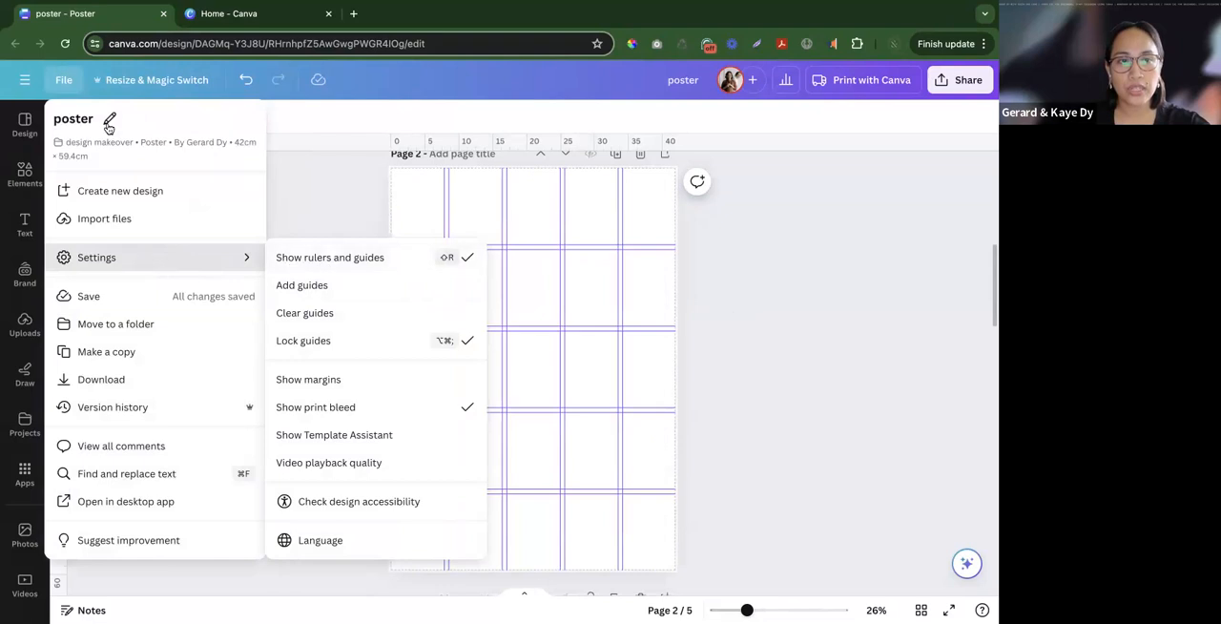
pyautogui.click(334, 265)
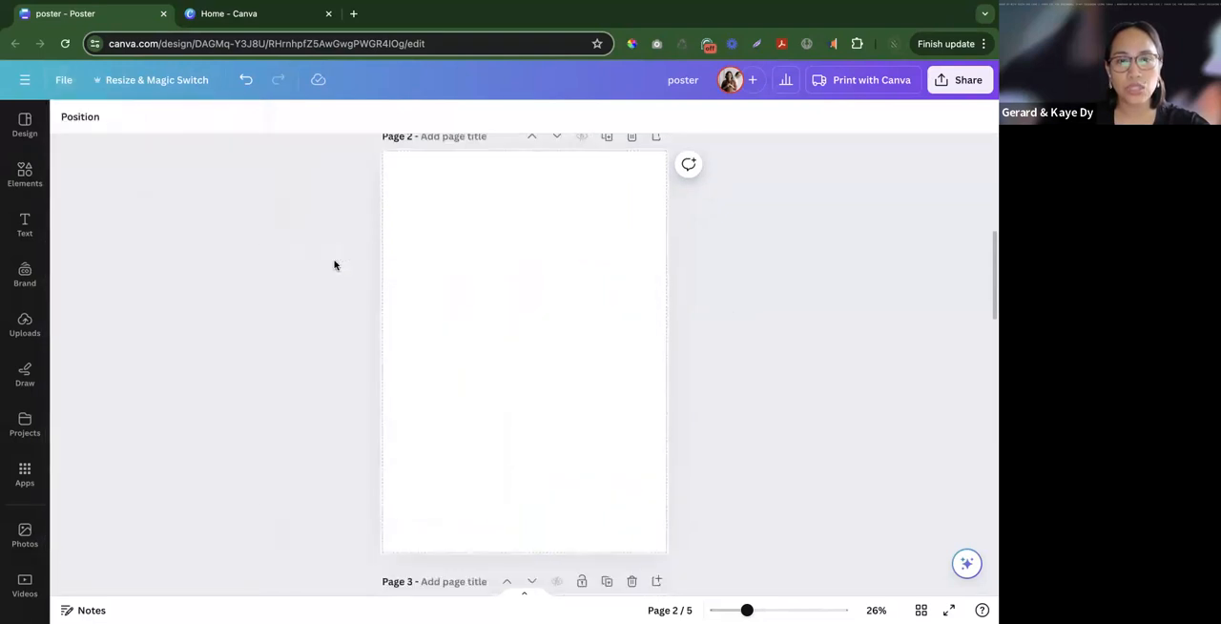
pyautogui.click(59, 79)
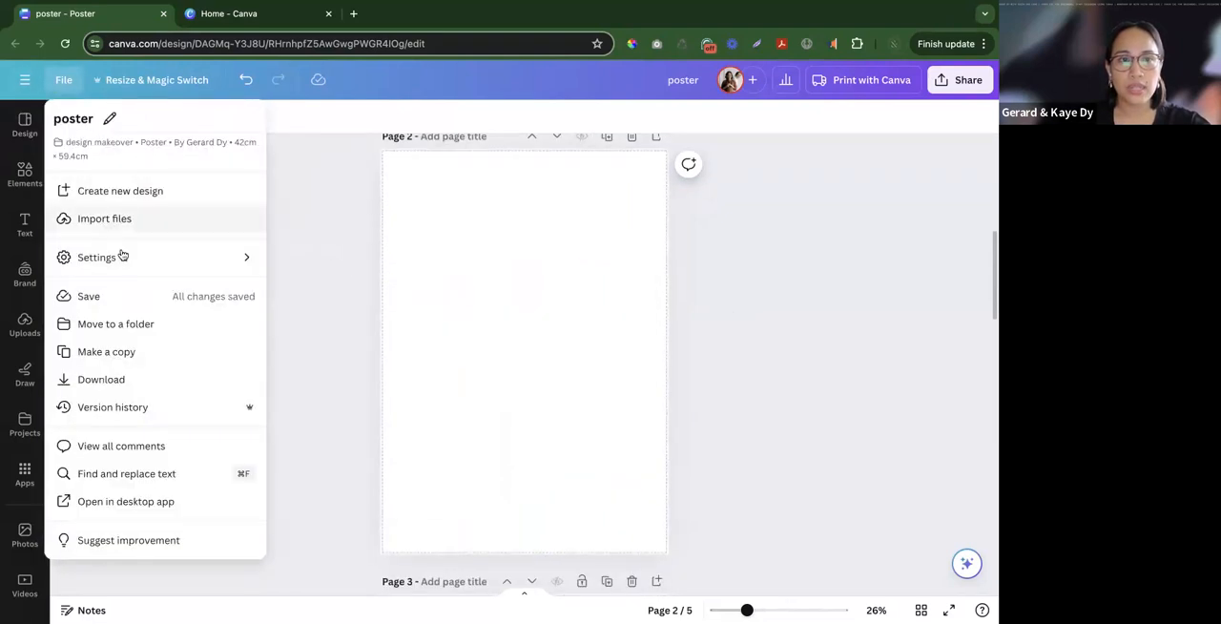
pyautogui.moveTo(128, 262)
pyautogui.click(372, 257)
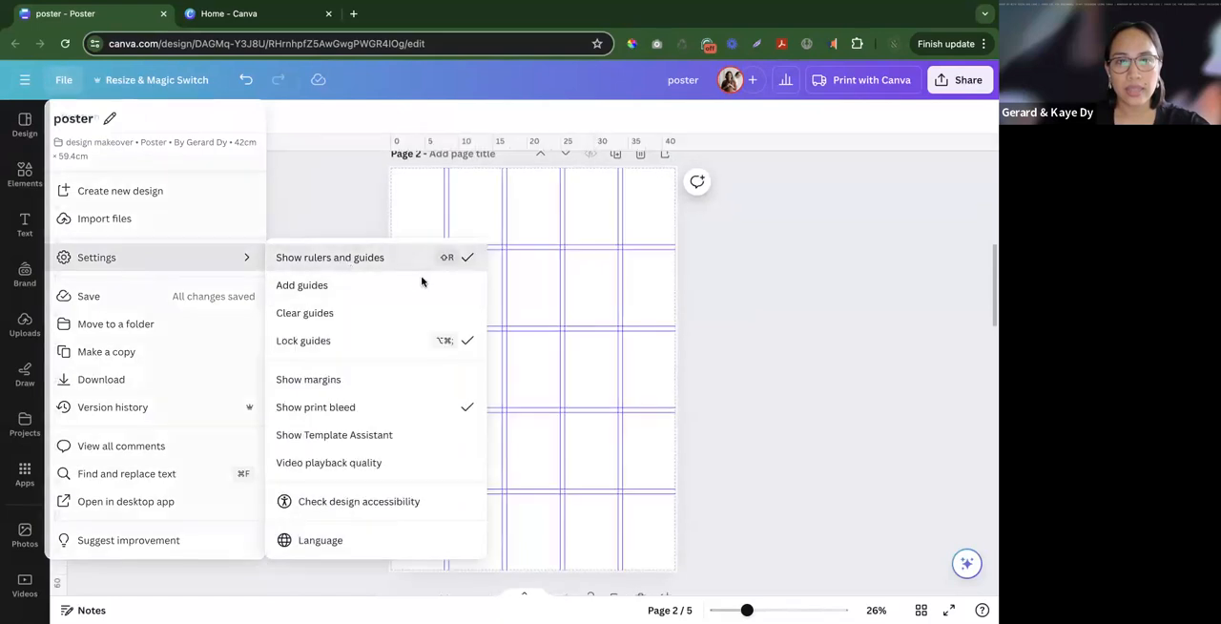
pyautogui.click(598, 388)
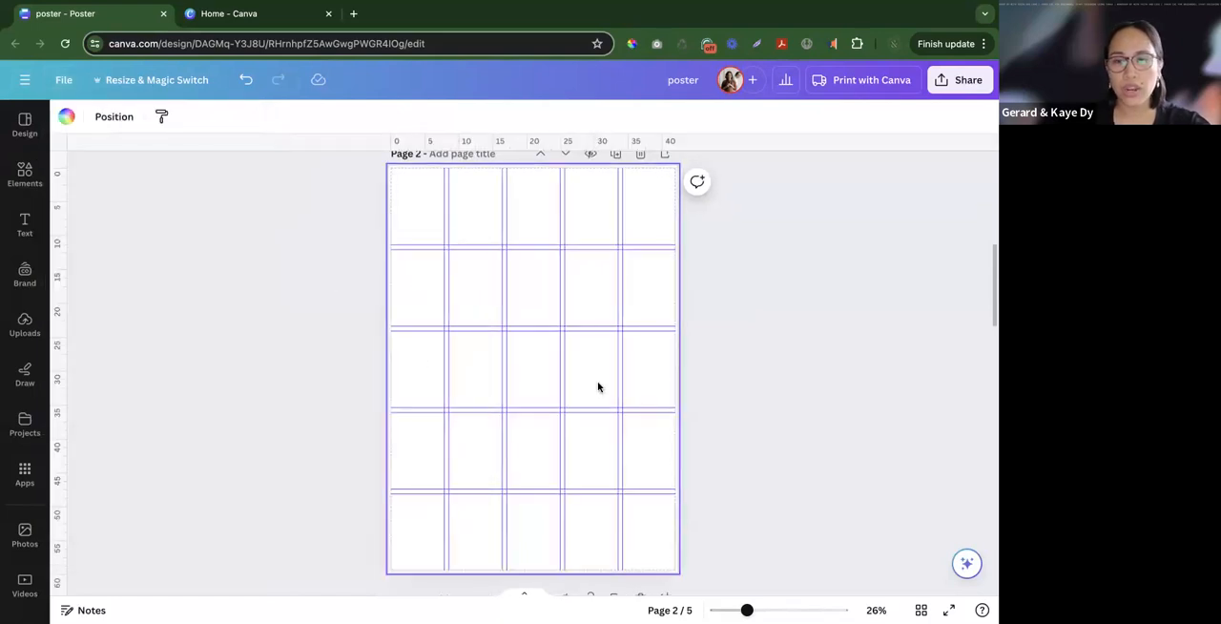
pyautogui.click(724, 422)
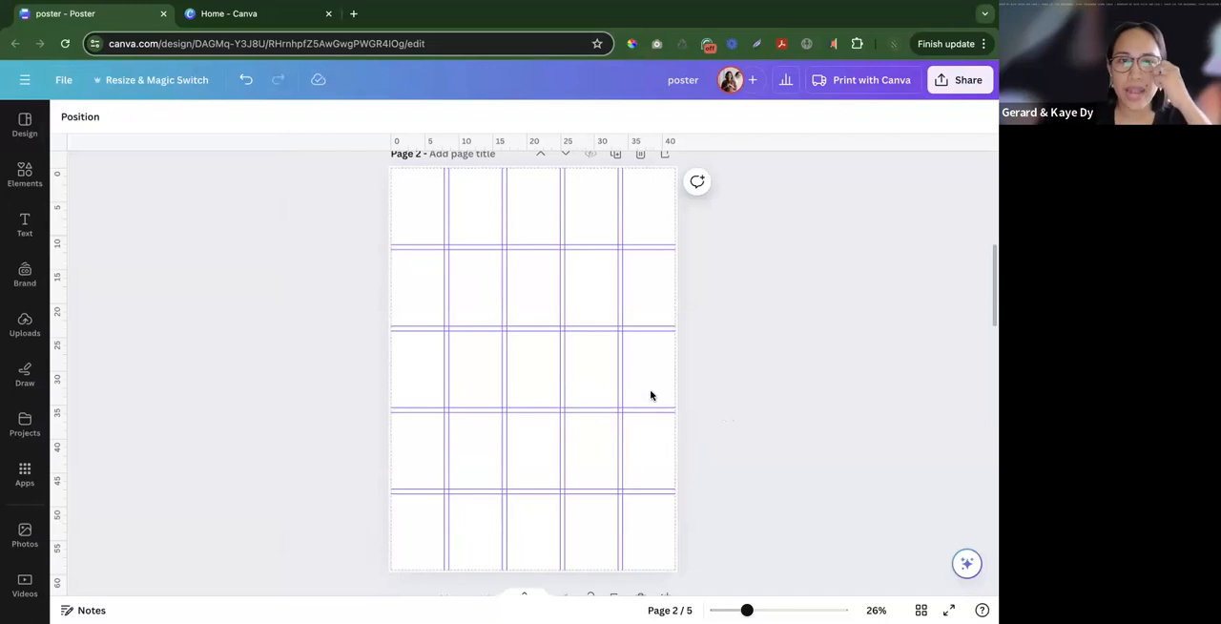
# - Search the elements library for "frames" with the blank page 2 in view
pyautogui.click(25, 175)
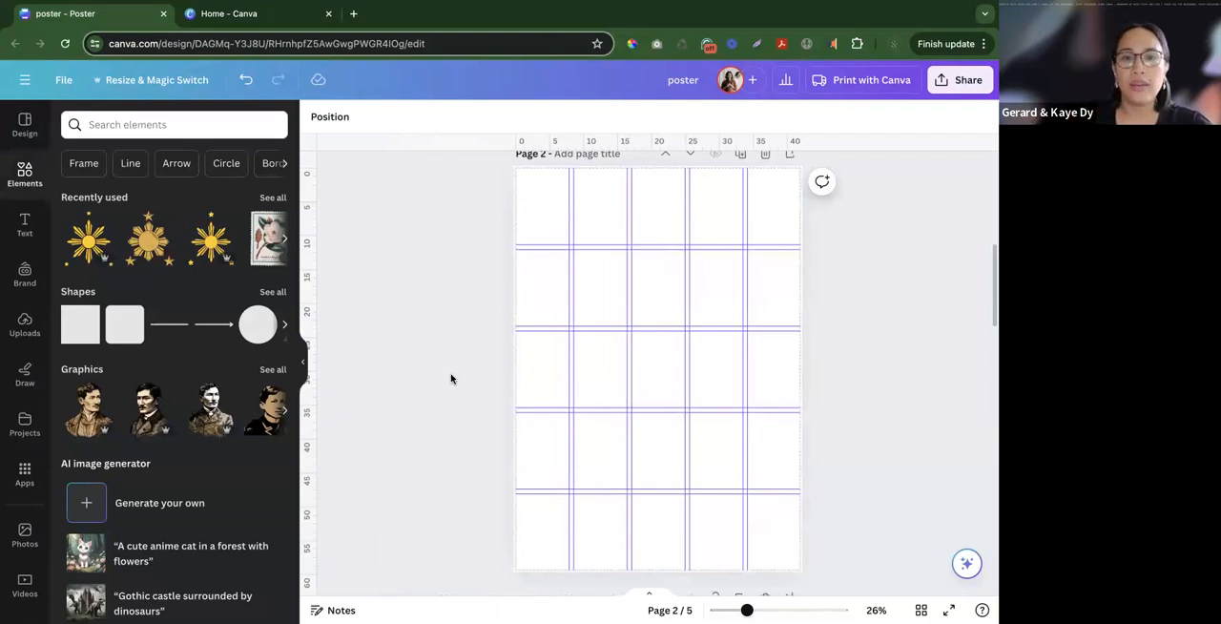
pyautogui.scroll(5, 451, 379)
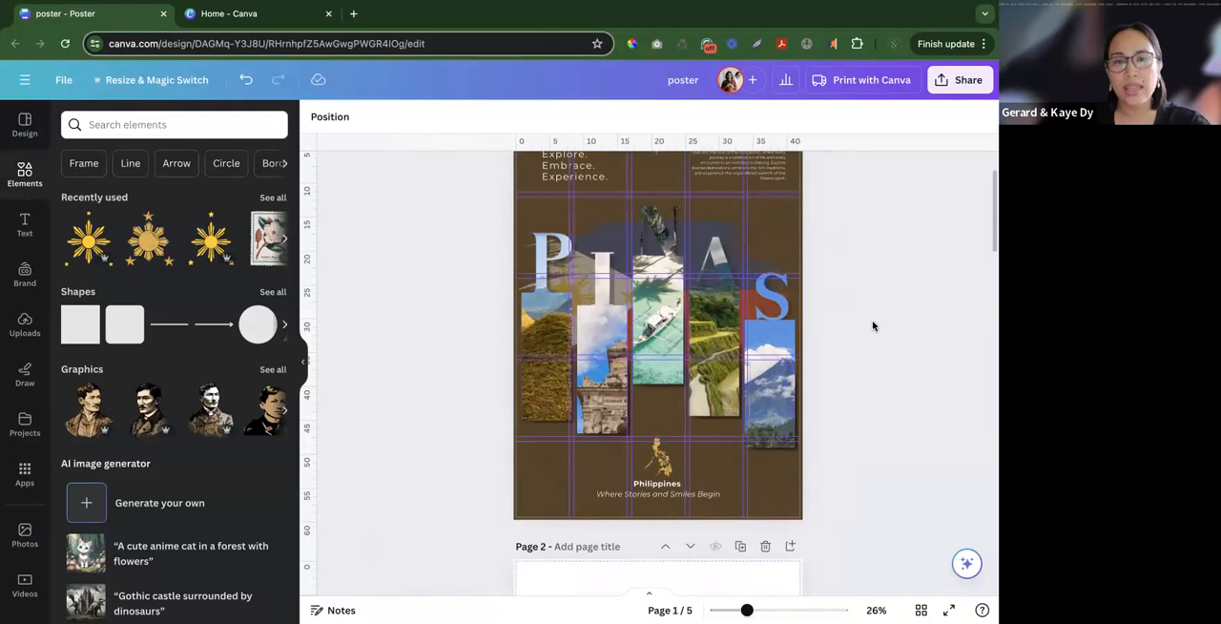
pyautogui.scroll(-5, 868, 326)
pyautogui.click(616, 430)
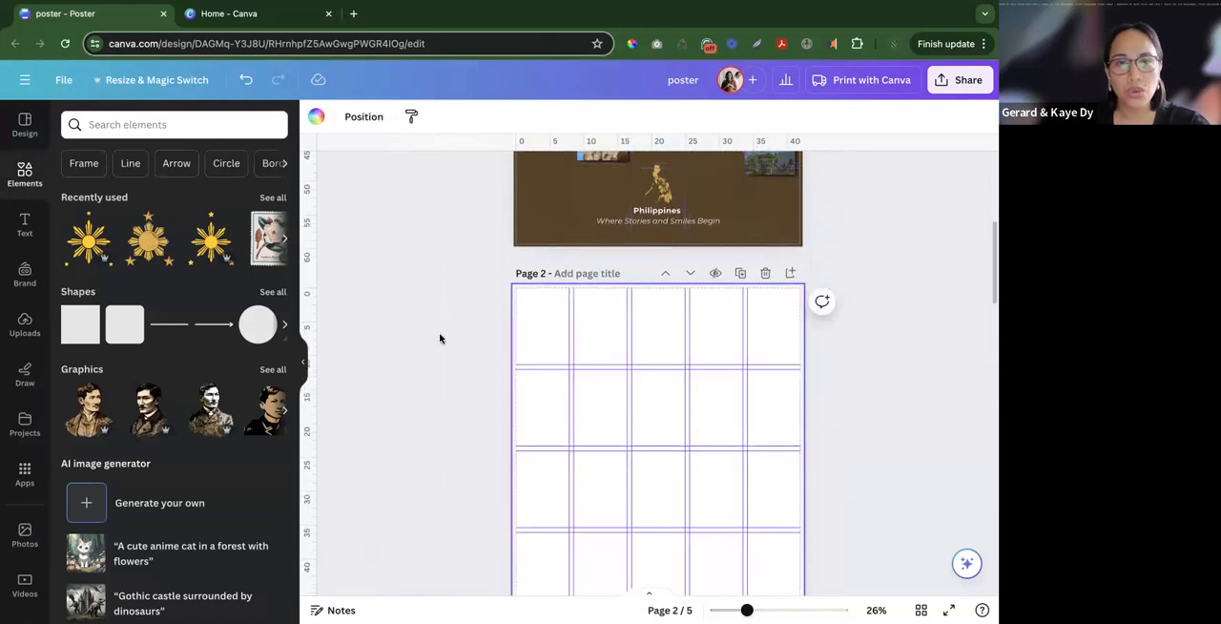
pyautogui.scroll(-1, 496, 367)
pyautogui.click(416, 389)
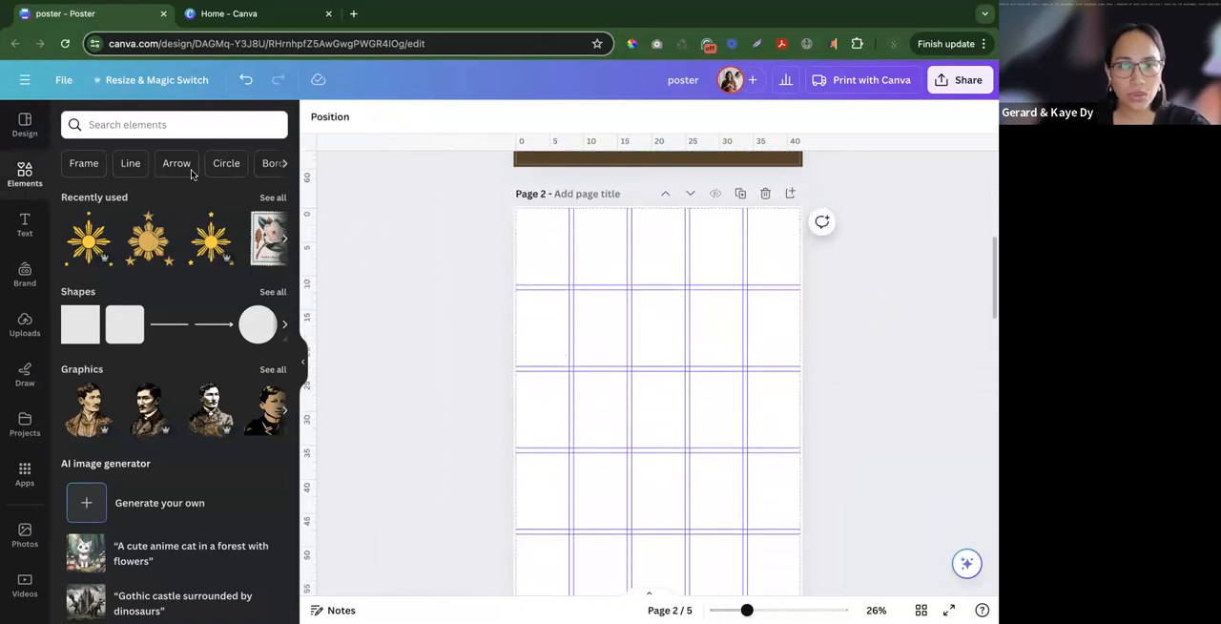
pyautogui.click(195, 126)
pyautogui.write('frames')
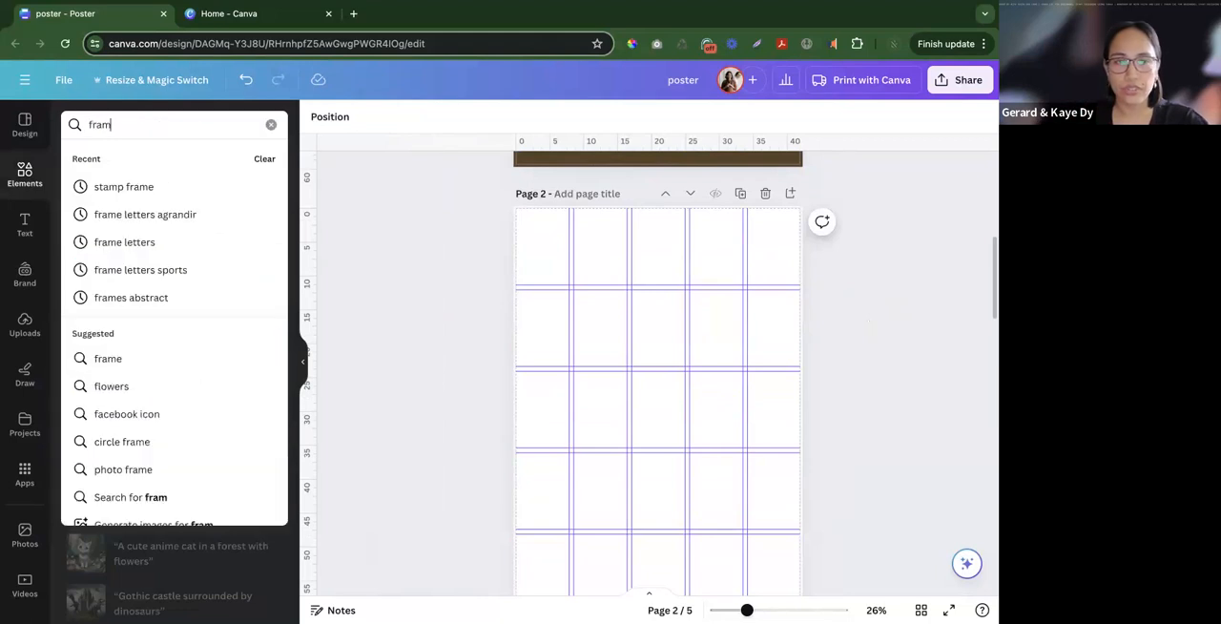
pyautogui.press('Return')
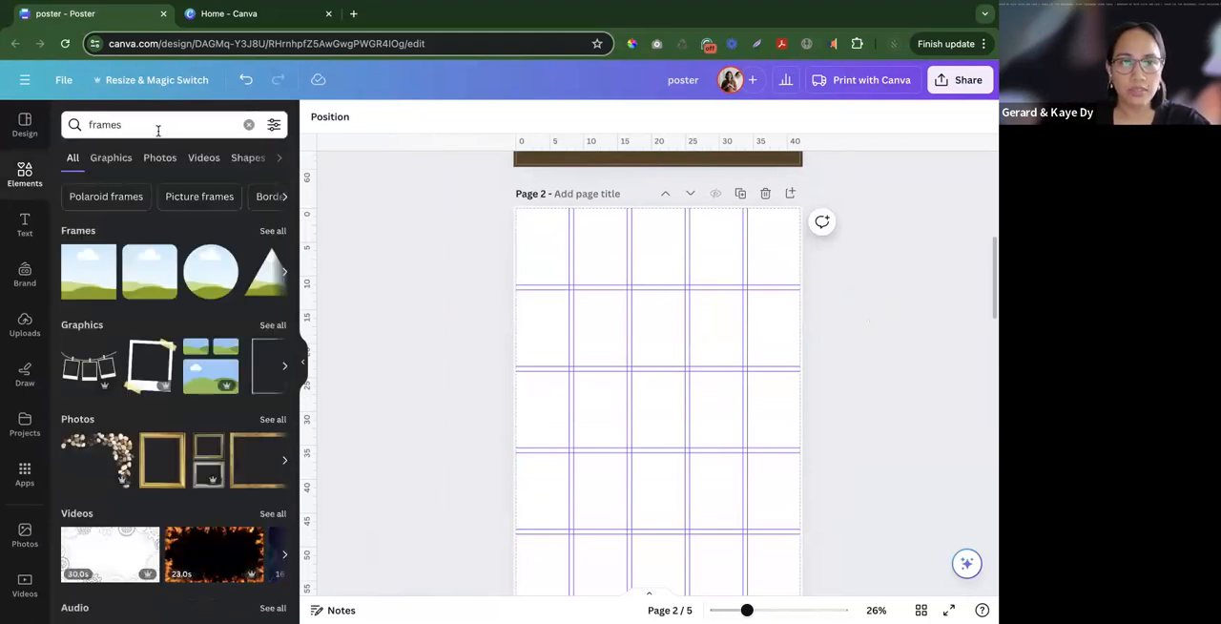
# - Refine the element search to "frames letters" and show all the matching frames
pyautogui.click(158, 129)
pyautogui.write('letters')
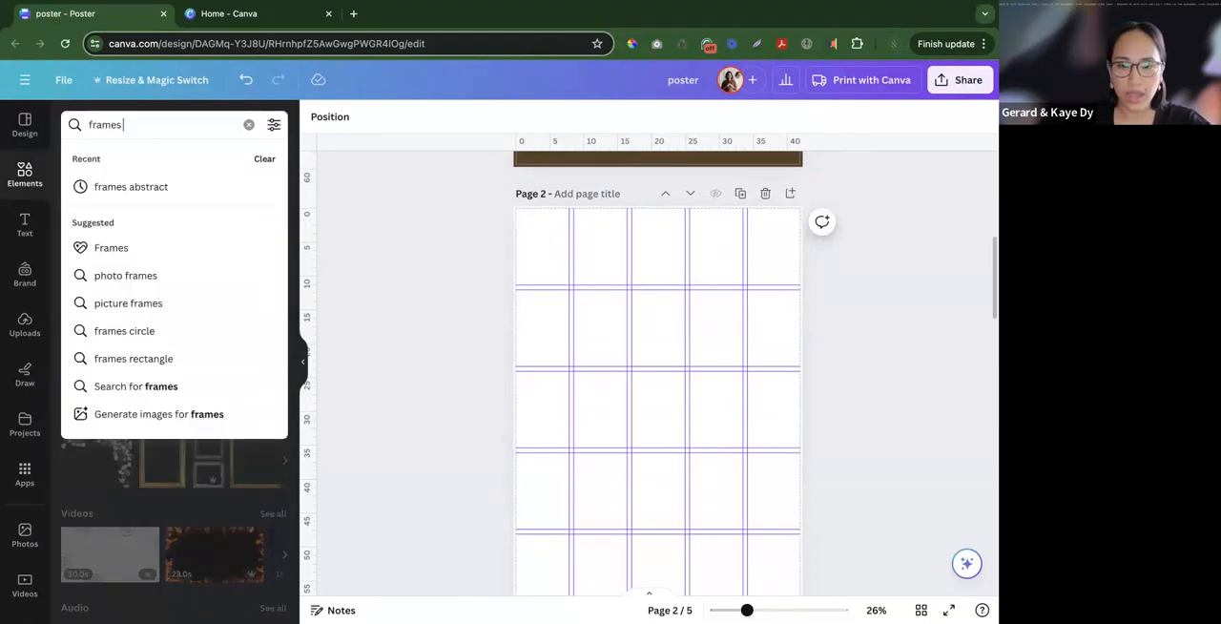
pyautogui.press('Return')
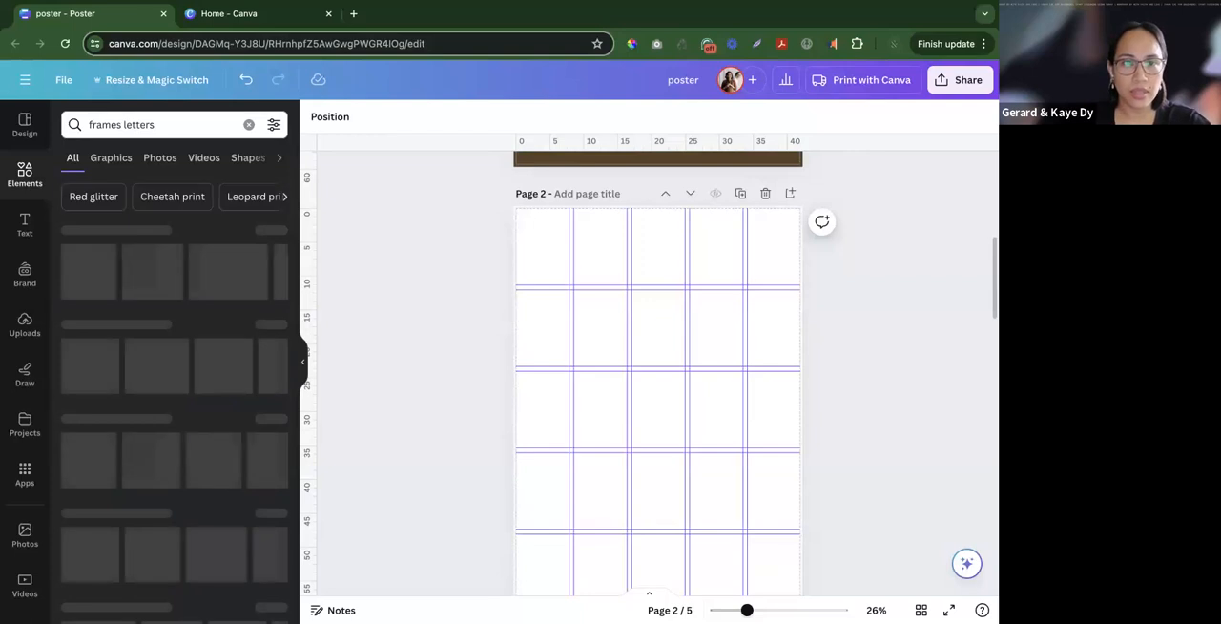
pyautogui.click(273, 234)
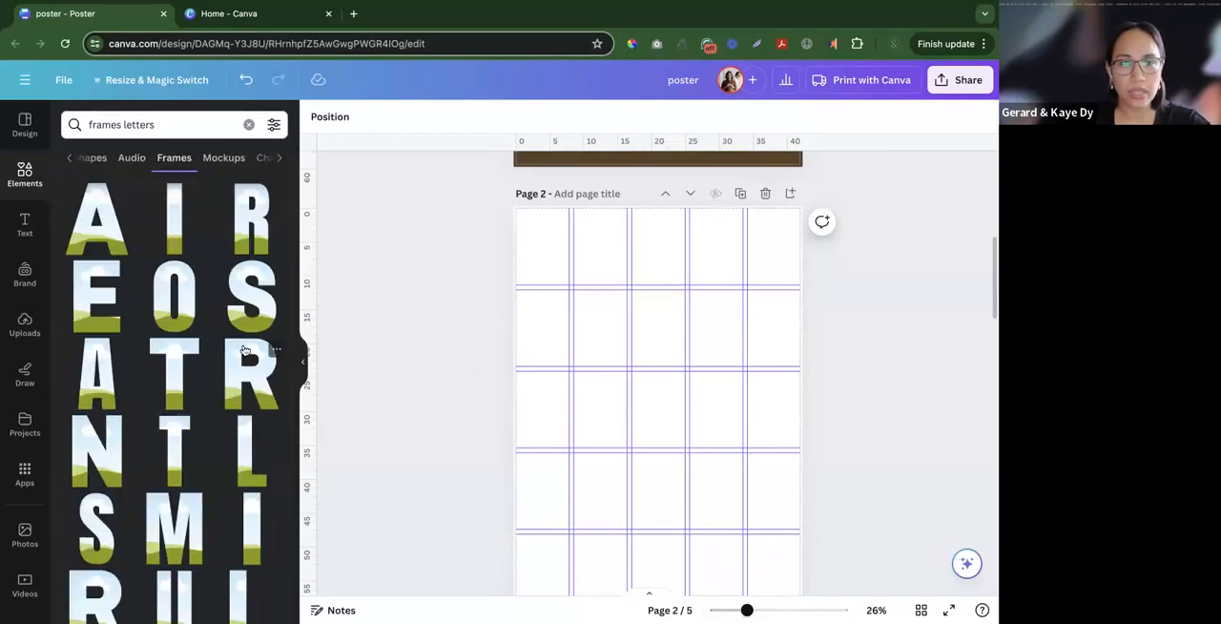
# - Examine the range of letter frames, including the details of the Letter E Frame and the letter P frame
pyautogui.scroll(-2, 171, 419)
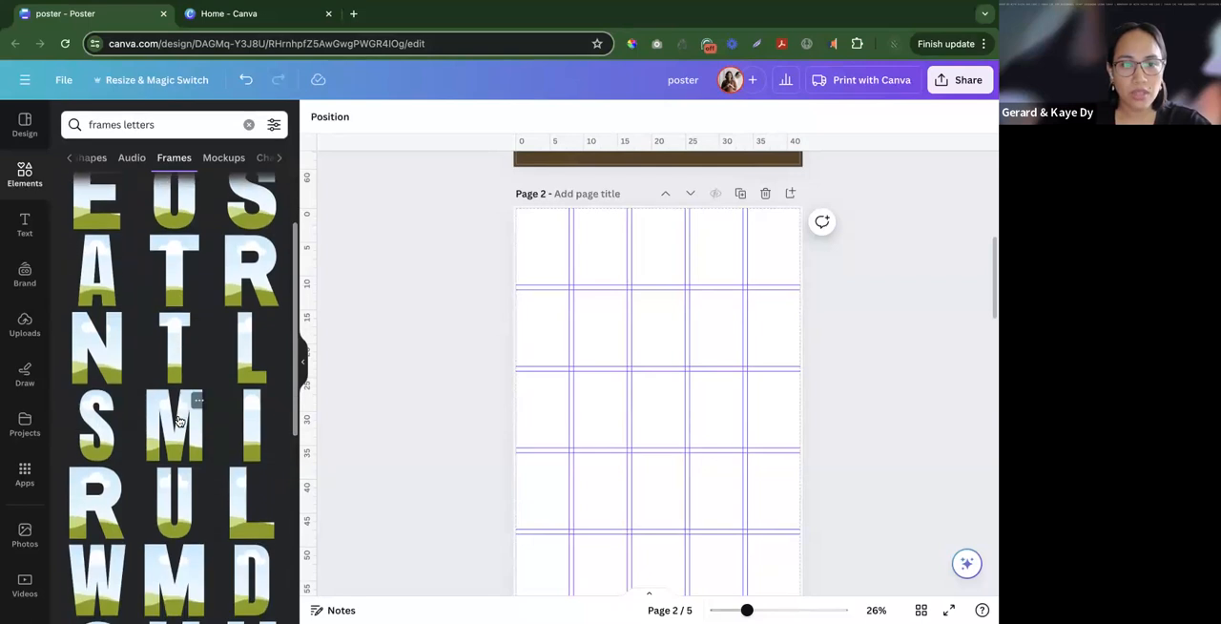
pyautogui.scroll(2, 172, 425)
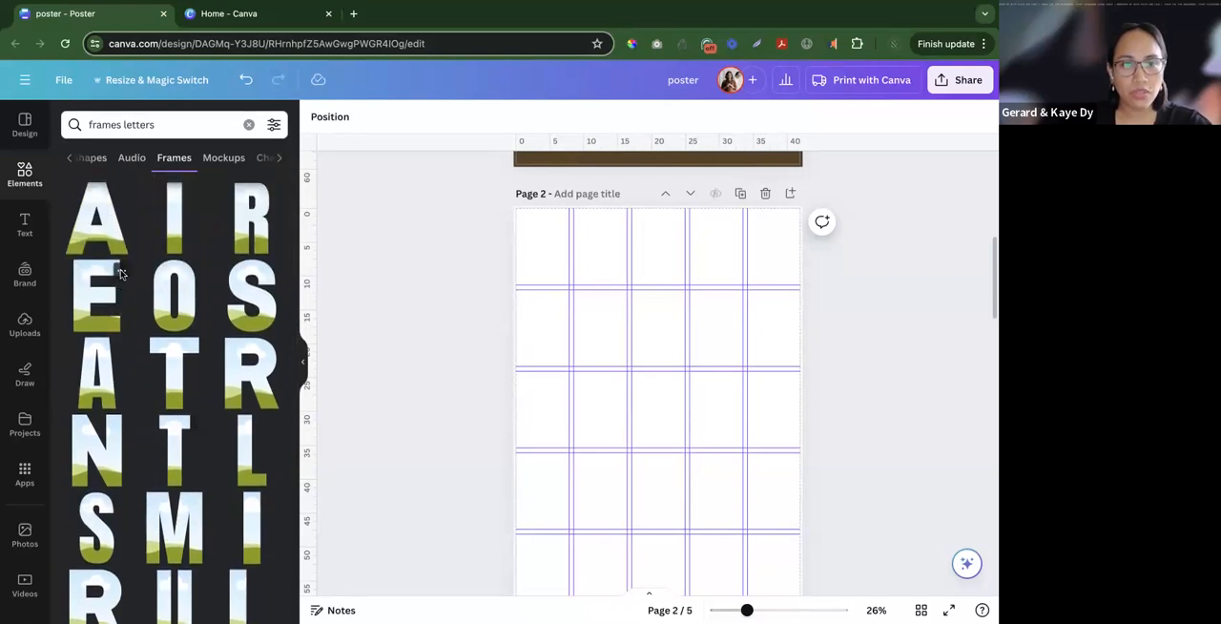
pyautogui.click(121, 270)
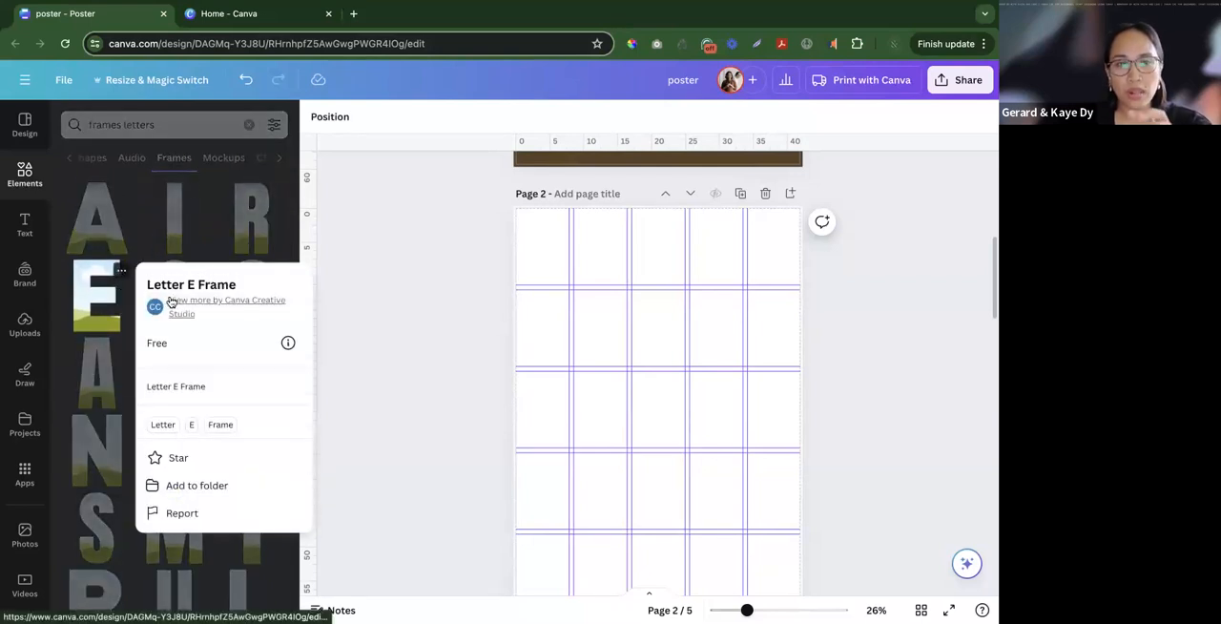
pyautogui.click(180, 239)
pyautogui.scroll(-5, 180, 240)
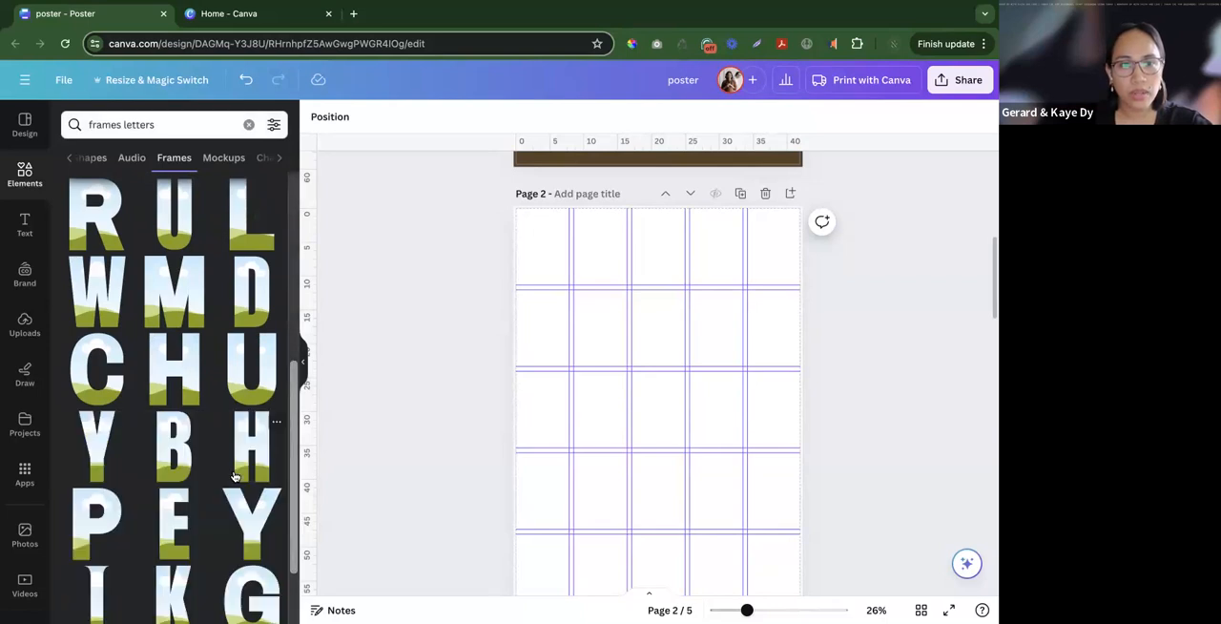
pyautogui.scroll(-3, 235, 475)
pyautogui.scroll(-1, 98, 351)
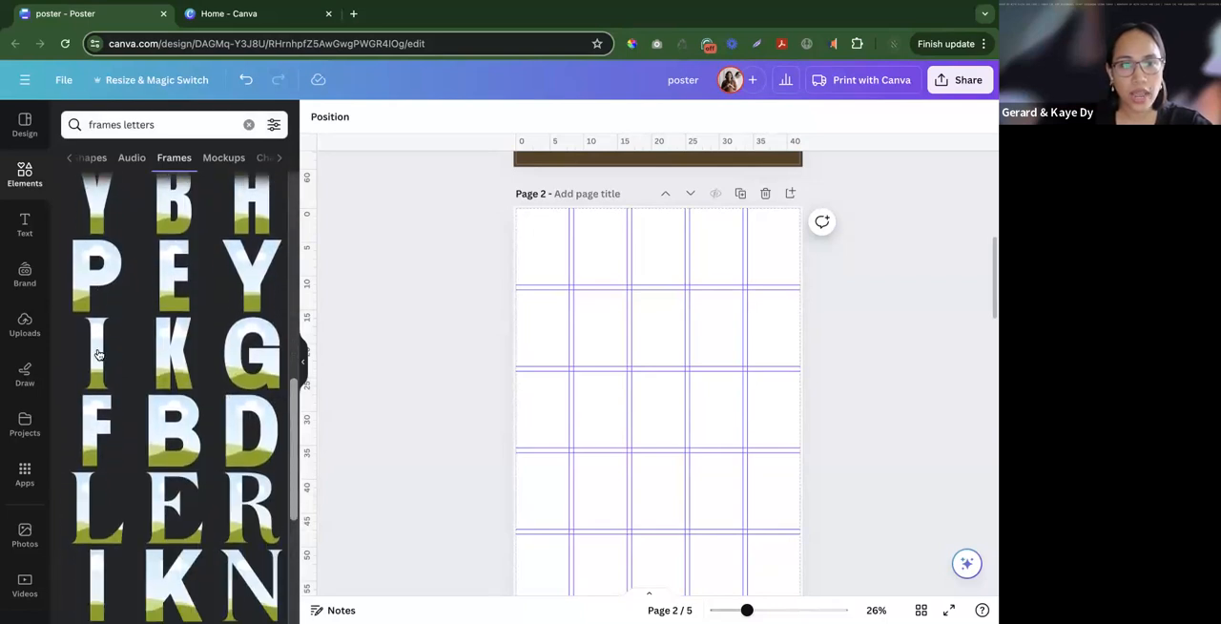
pyautogui.click(118, 252)
pyautogui.click(122, 252)
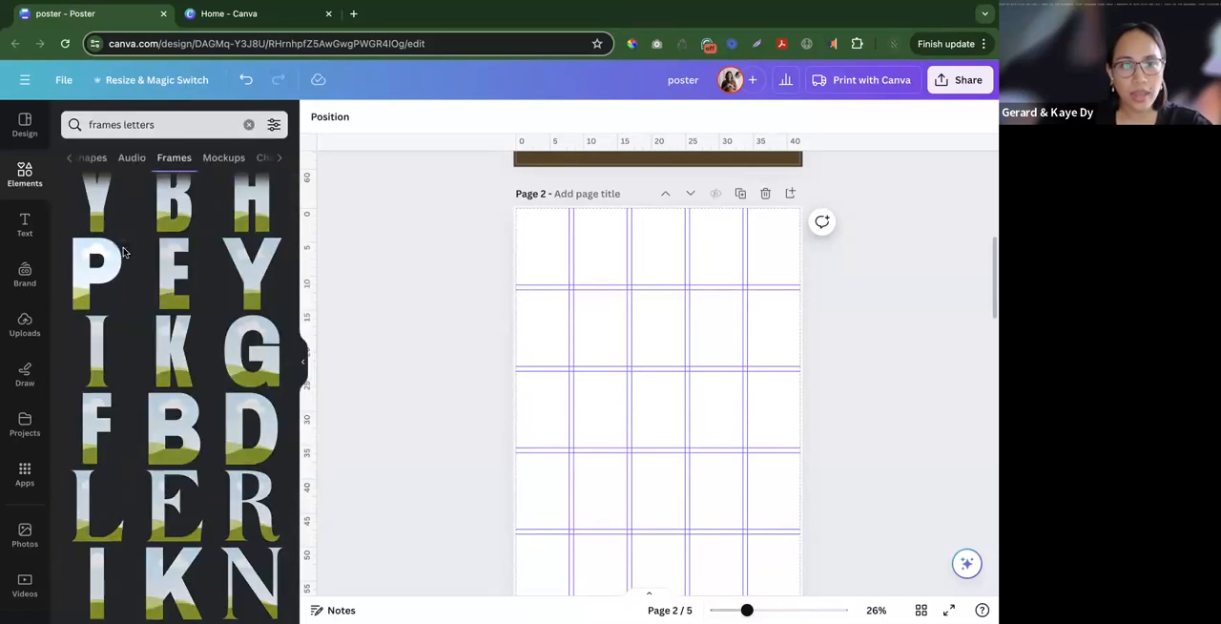
# - Narrow the frame search to "frames letters agrandir" and browse the wide letter styles
pyautogui.click(202, 121)
pyautogui.write('agrandir')
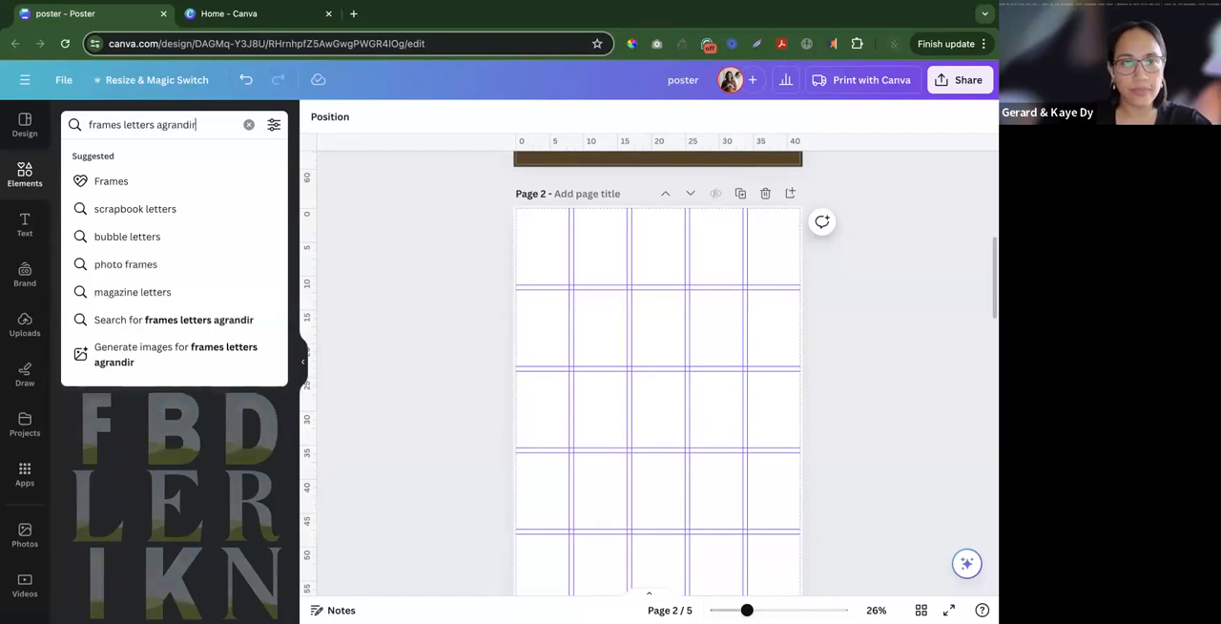
pyautogui.press('Return')
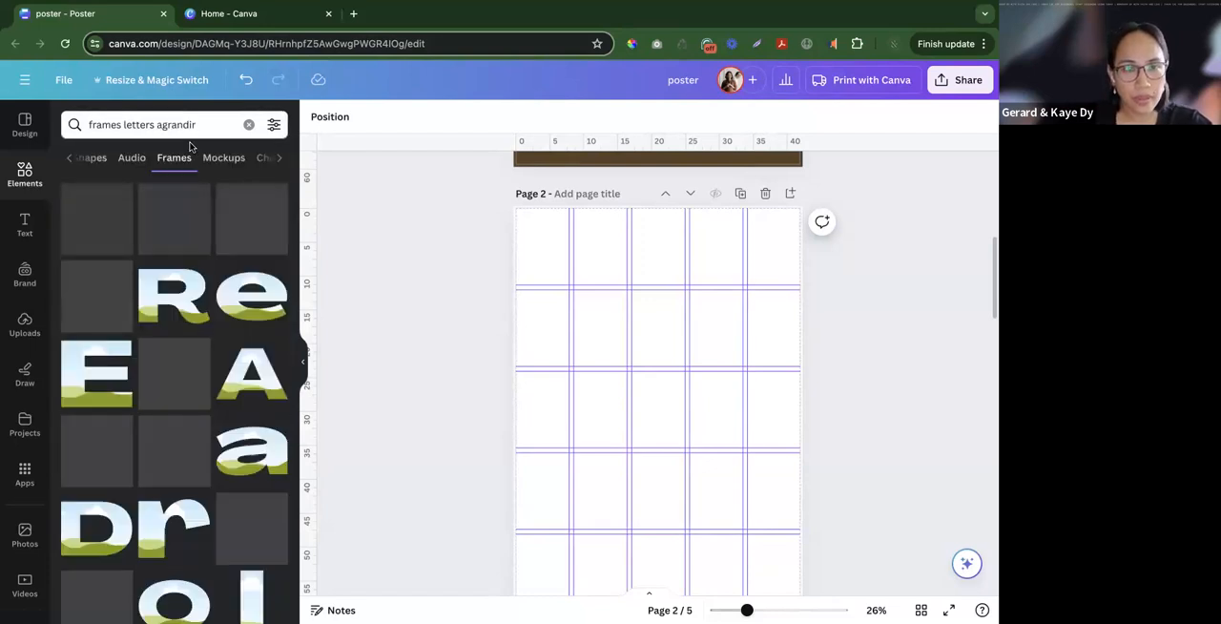
pyautogui.scroll(-6, 198, 466)
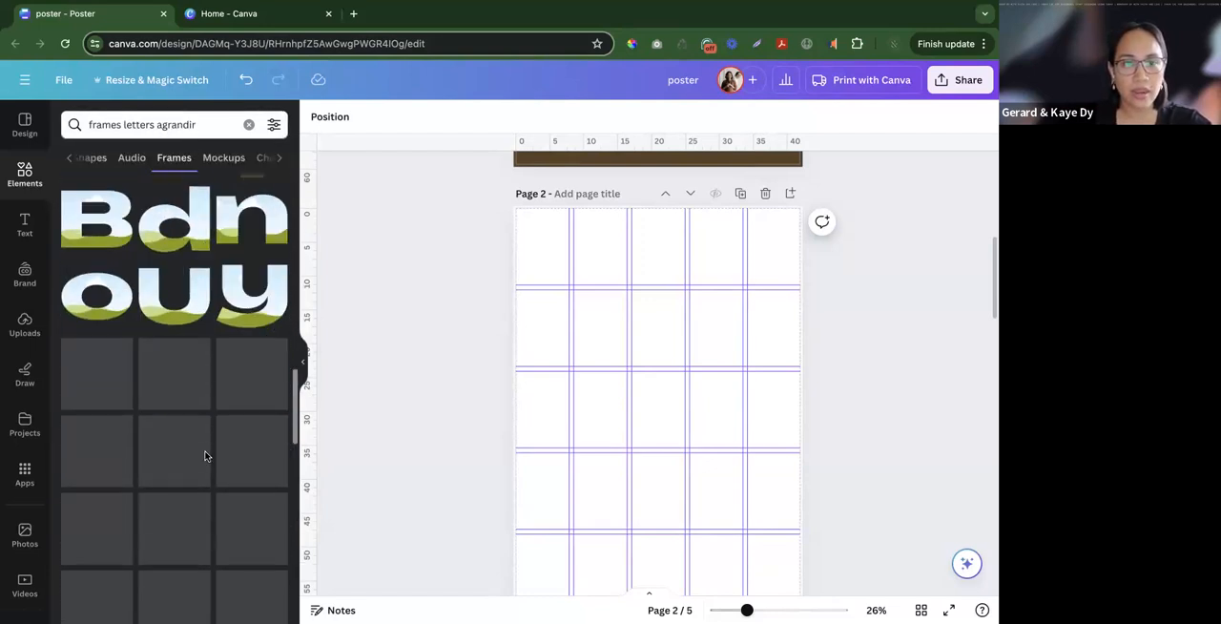
# - Add the uppercase Agrandir letter frames P, I, N, A and S to page 2
pyautogui.click(108, 291)
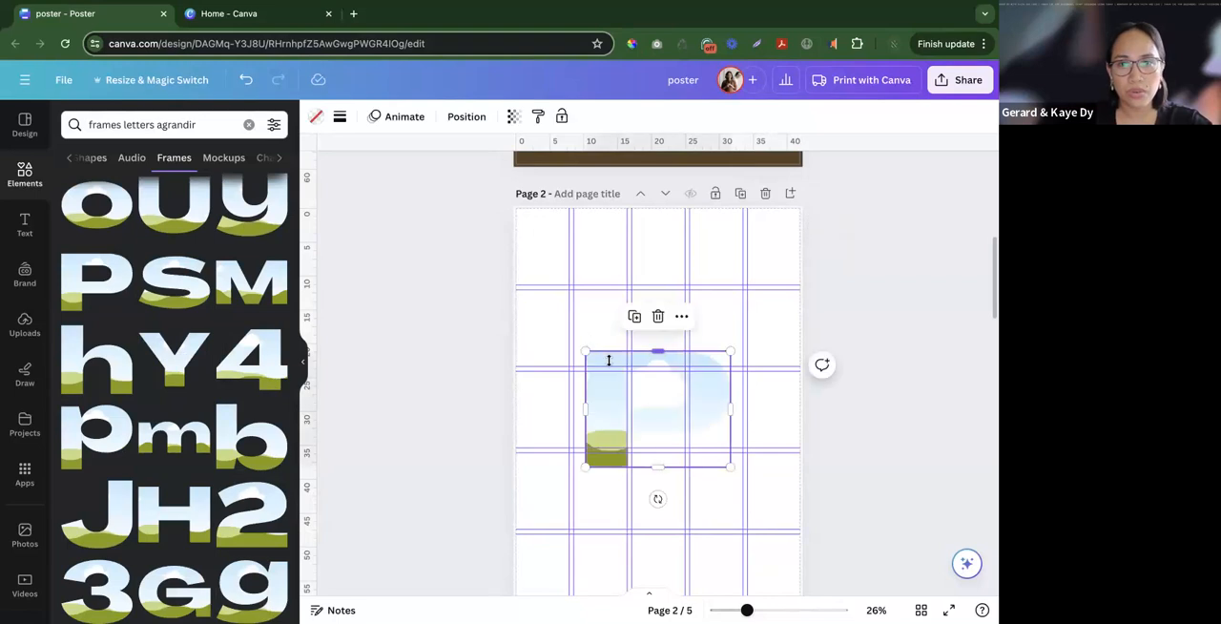
pyautogui.moveTo(722, 429); pyautogui.dragTo(691, 416)
pyautogui.press('super+z')
pyautogui.scroll(-5, 157, 443)
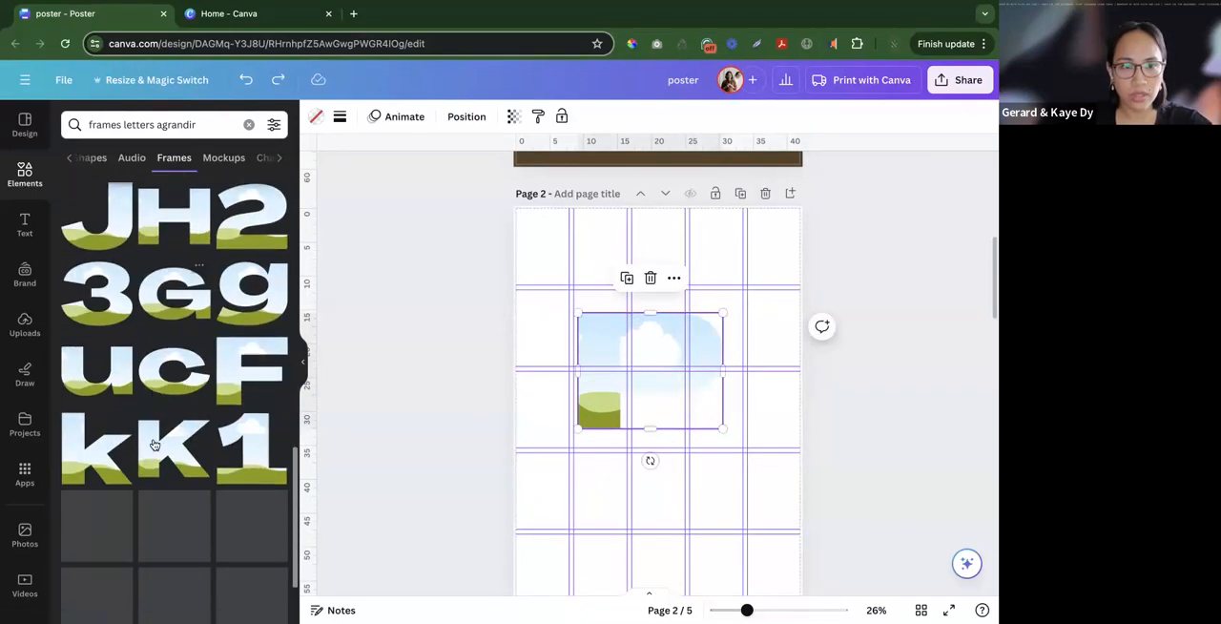
pyautogui.scroll(6, 164, 443)
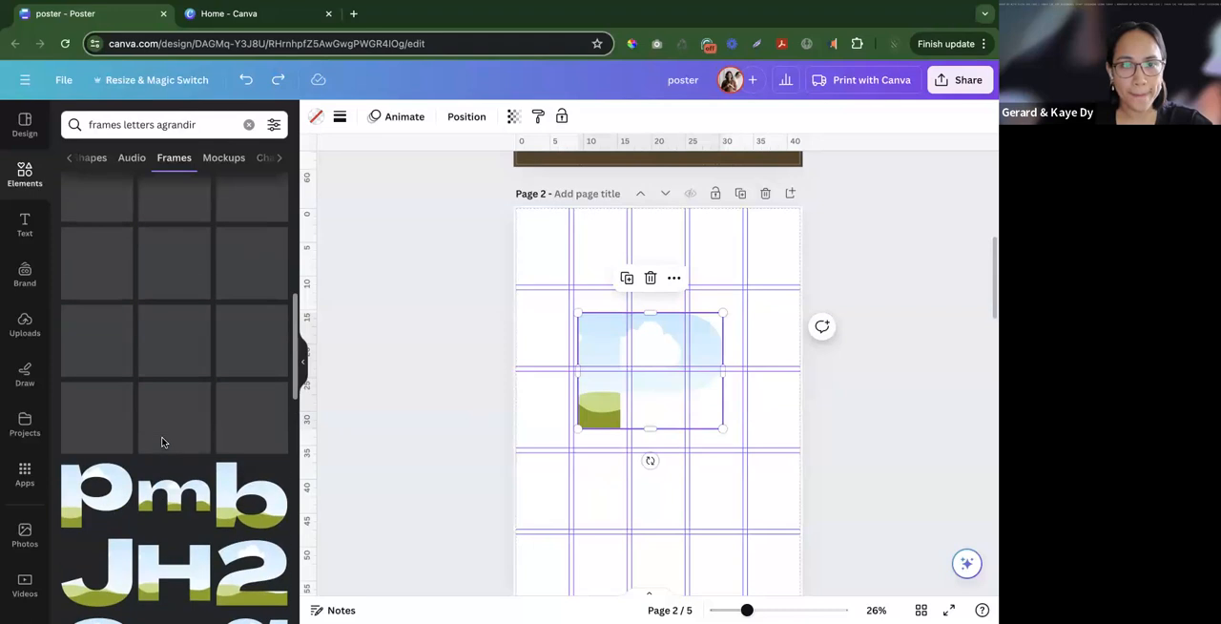
pyautogui.scroll(2, 208, 424)
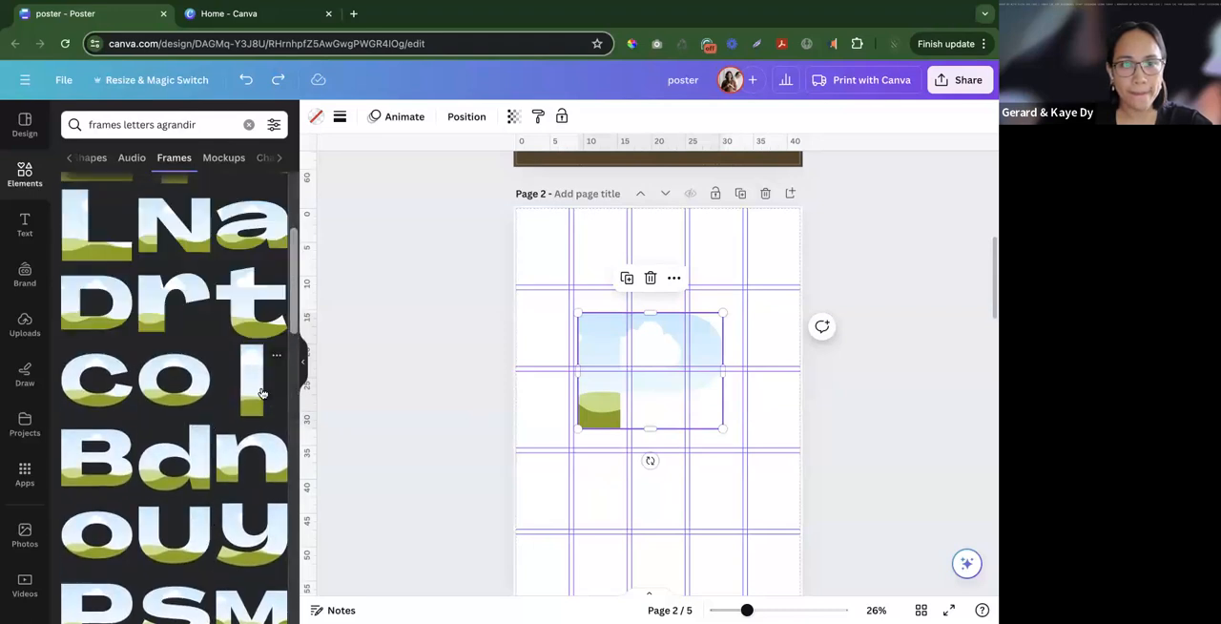
pyautogui.click(174, 246)
pyautogui.scroll(3, 143, 296)
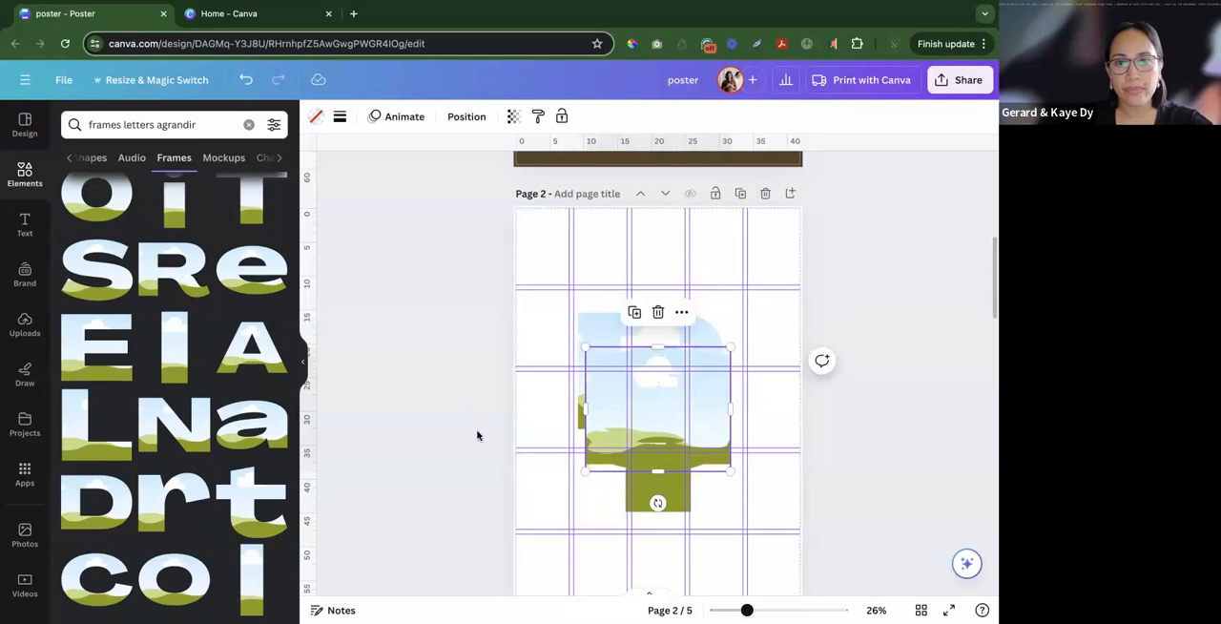
# - Shrink all the letter frames together and move the S to the lower right of the page
pyautogui.moveTo(458, 390); pyautogui.dragTo(746, 565)
pyautogui.moveTo(730, 511); pyautogui.dragTo(672, 432)
pyautogui.click(886, 392)
pyautogui.scroll(-1, 826, 430)
pyautogui.moveTo(678, 357); pyautogui.dragTo(736, 459)
# - Fill all the letter frames on page 2 with black
pyautogui.moveTo(465, 297); pyautogui.dragTo(806, 529)
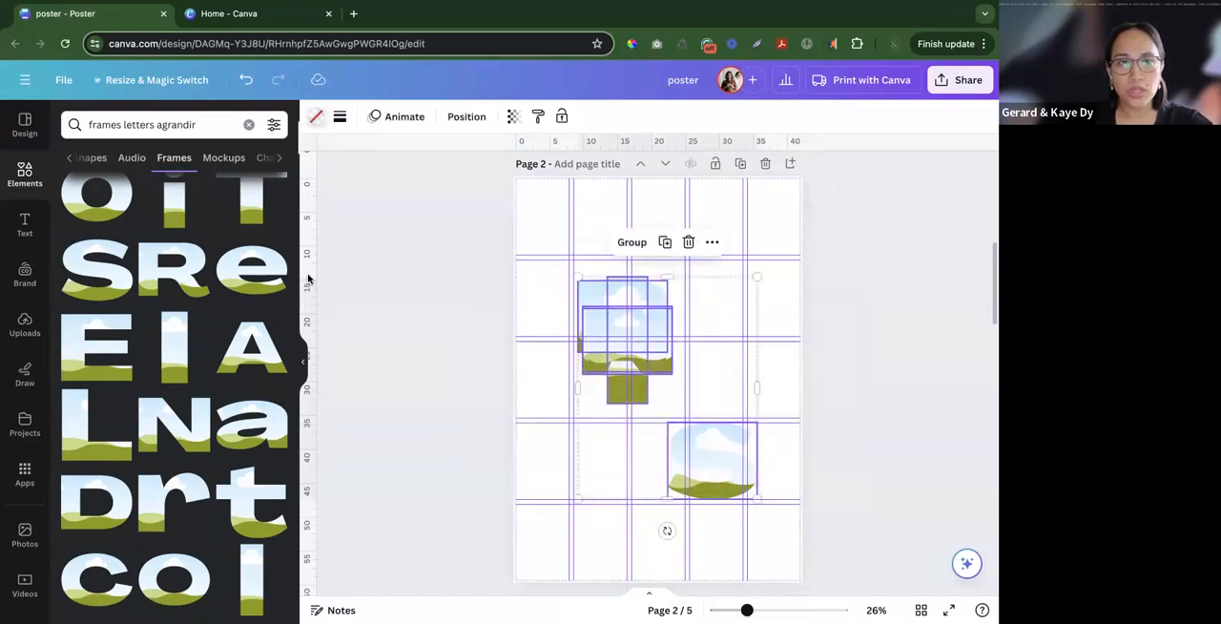
pyautogui.click(316, 116)
pyautogui.click(155, 200)
pyautogui.click(478, 417)
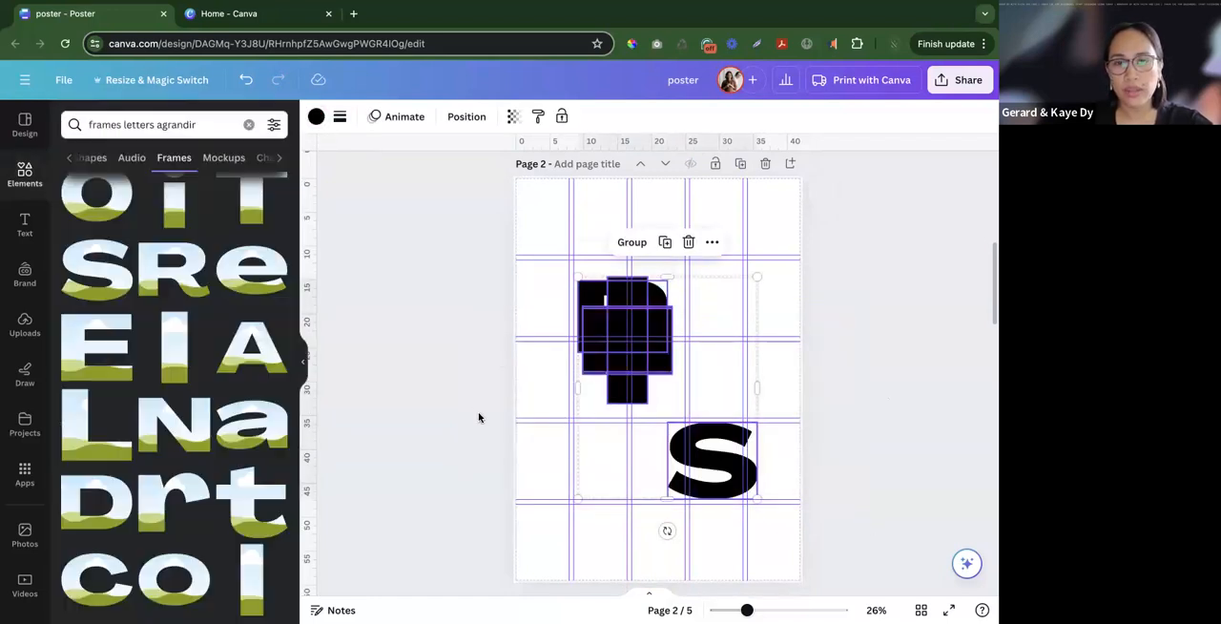
# - Spread the stacked letters apart, with N and A on the right side of the page and I below the P
pyautogui.click(922, 351)
pyautogui.moveTo(625, 352); pyautogui.dragTo(630, 435)
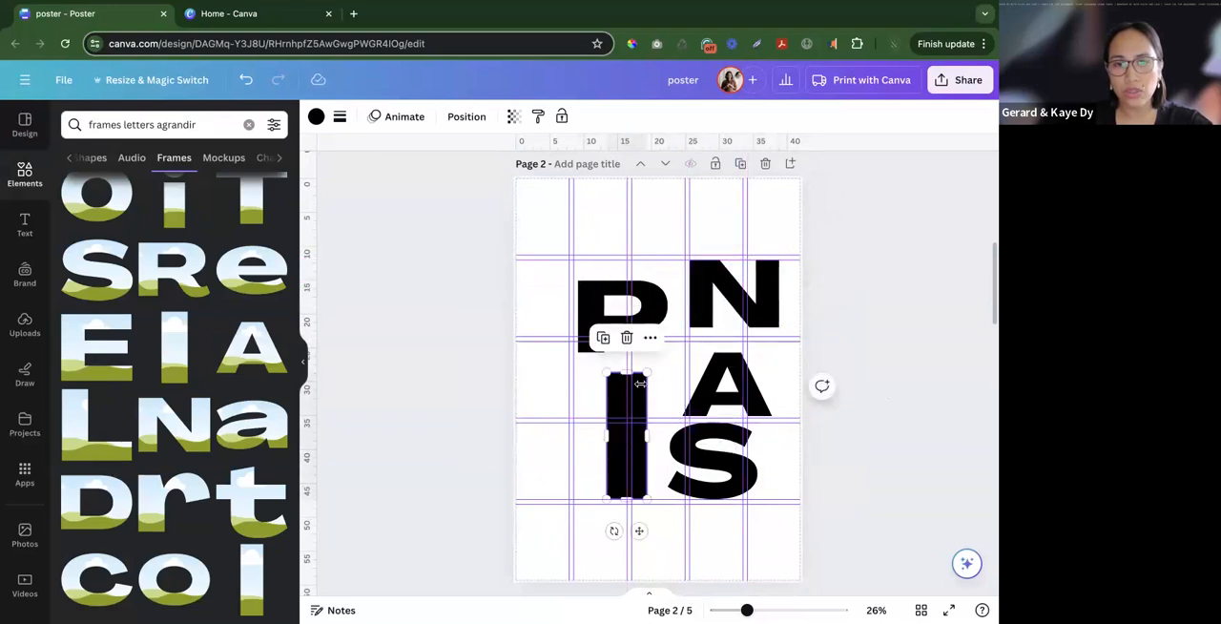
# - Shrink the I frame on page 2 and place it directly beneath the P
pyautogui.moveTo(647, 373); pyautogui.dragTo(637, 400)
pyautogui.click(518, 449)
pyautogui.scroll(2, 541, 452)
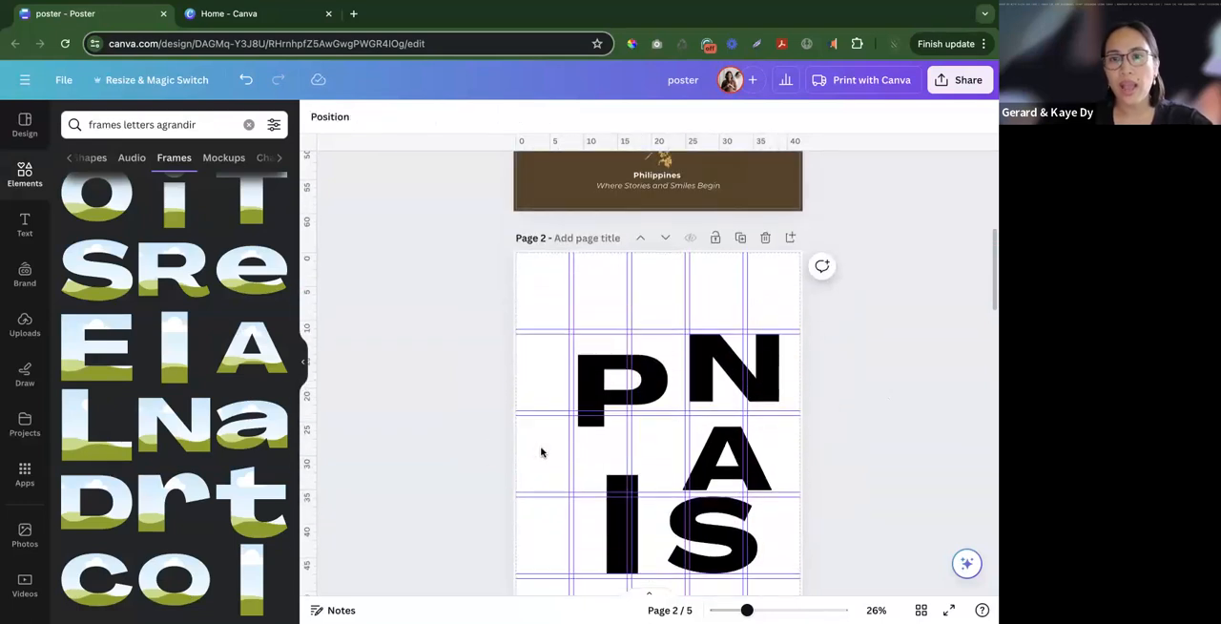
pyautogui.moveTo(622, 531); pyautogui.dragTo(638, 480)
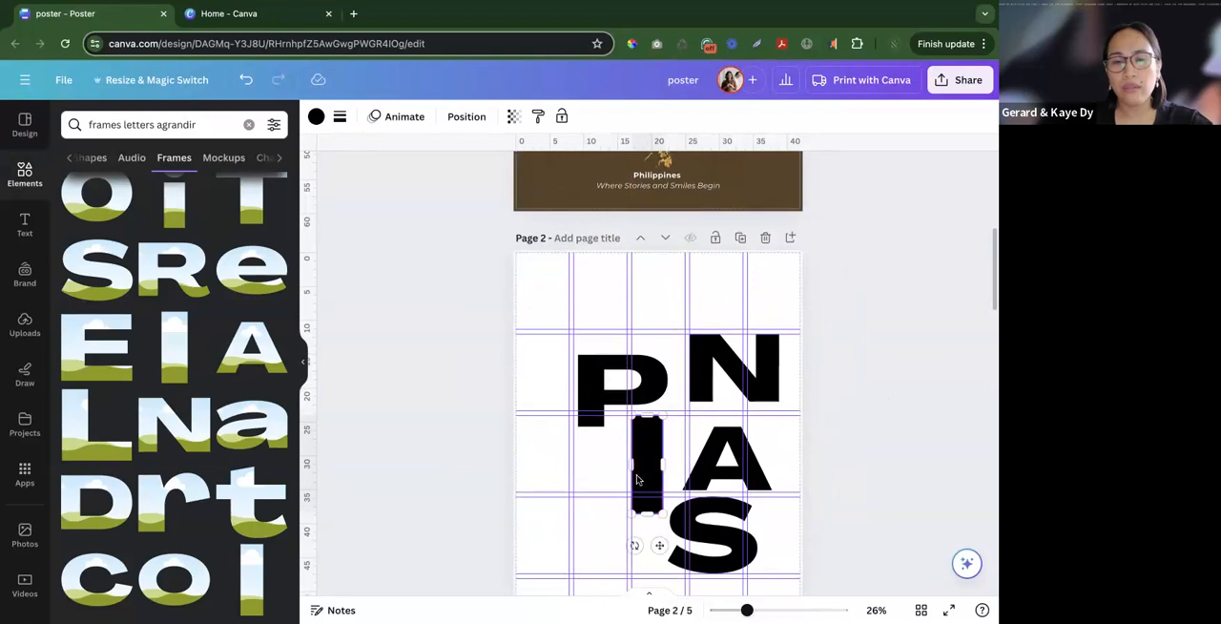
pyautogui.click(494, 462)
# - Move the N, A and S down page 2, with N below right of the I and A to the left of S
pyautogui.scroll(3, 531, 450)
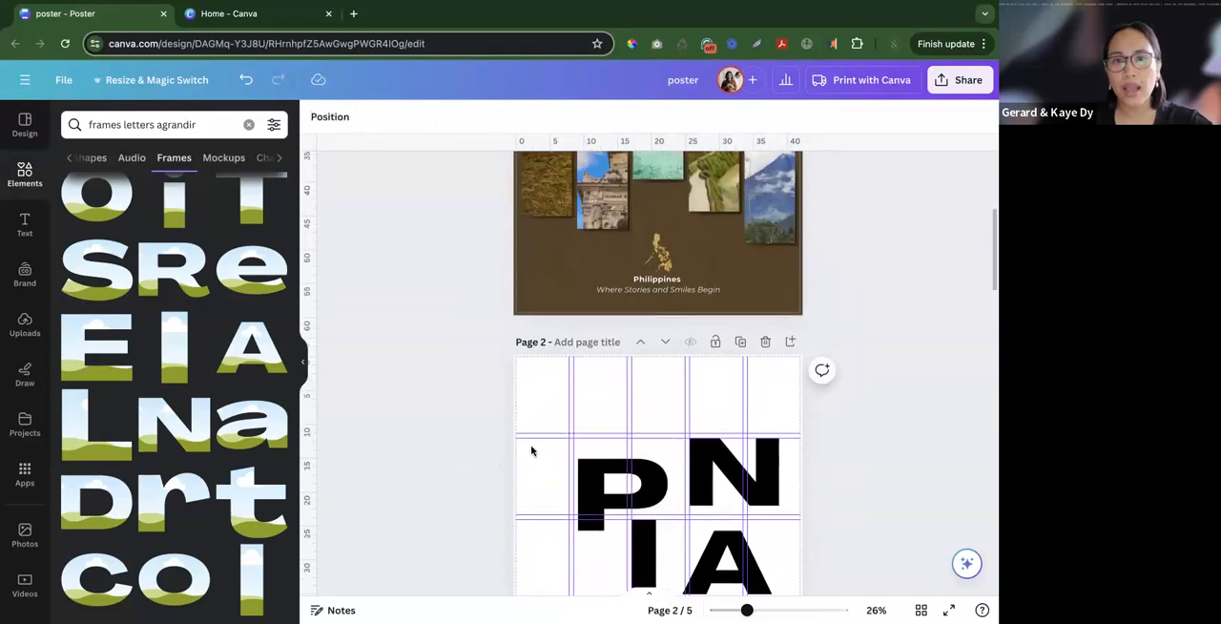
pyautogui.scroll(3, 531, 450)
pyautogui.scroll(1, 881, 270)
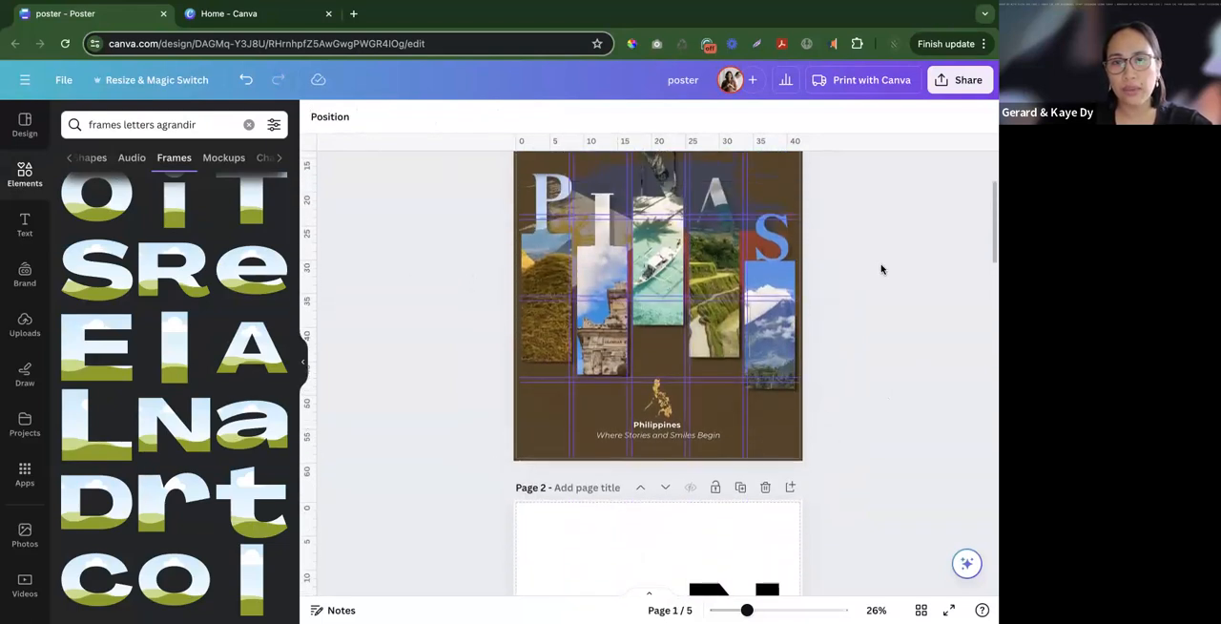
pyautogui.scroll(2, 880, 271)
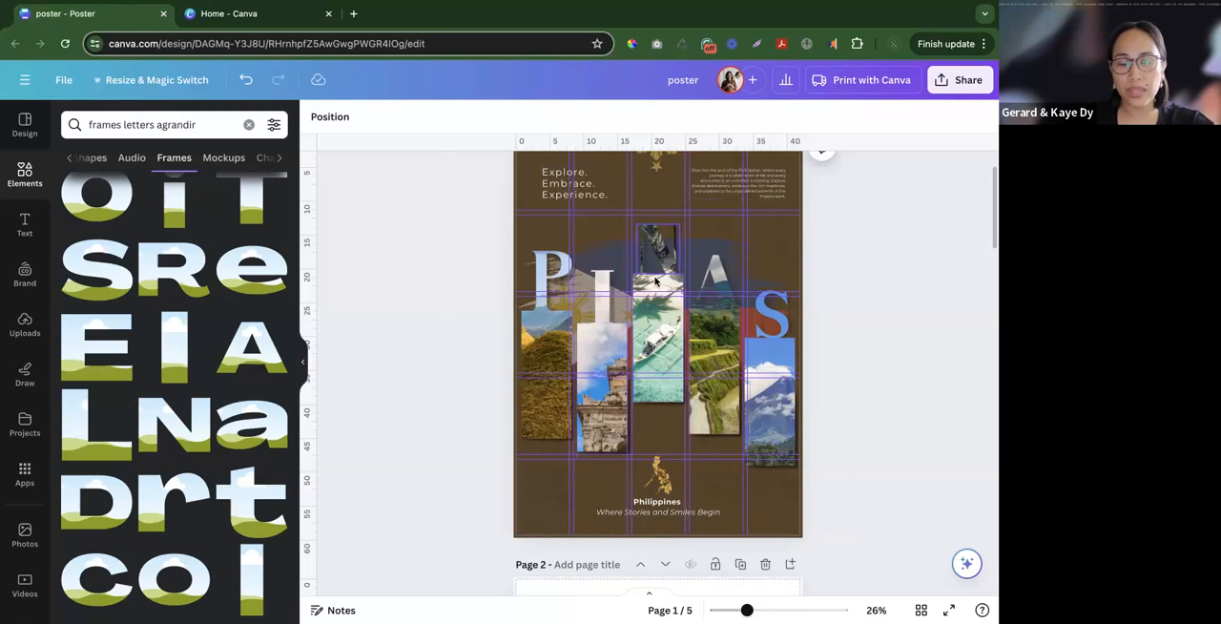
pyautogui.scroll(-6, 921, 417)
pyautogui.scroll(4, 921, 416)
pyautogui.moveTo(722, 259); pyautogui.dragTo(694, 435)
pyautogui.moveTo(708, 372); pyautogui.dragTo(624, 479)
pyautogui.moveTo(710, 440); pyautogui.dragTo(703, 527)
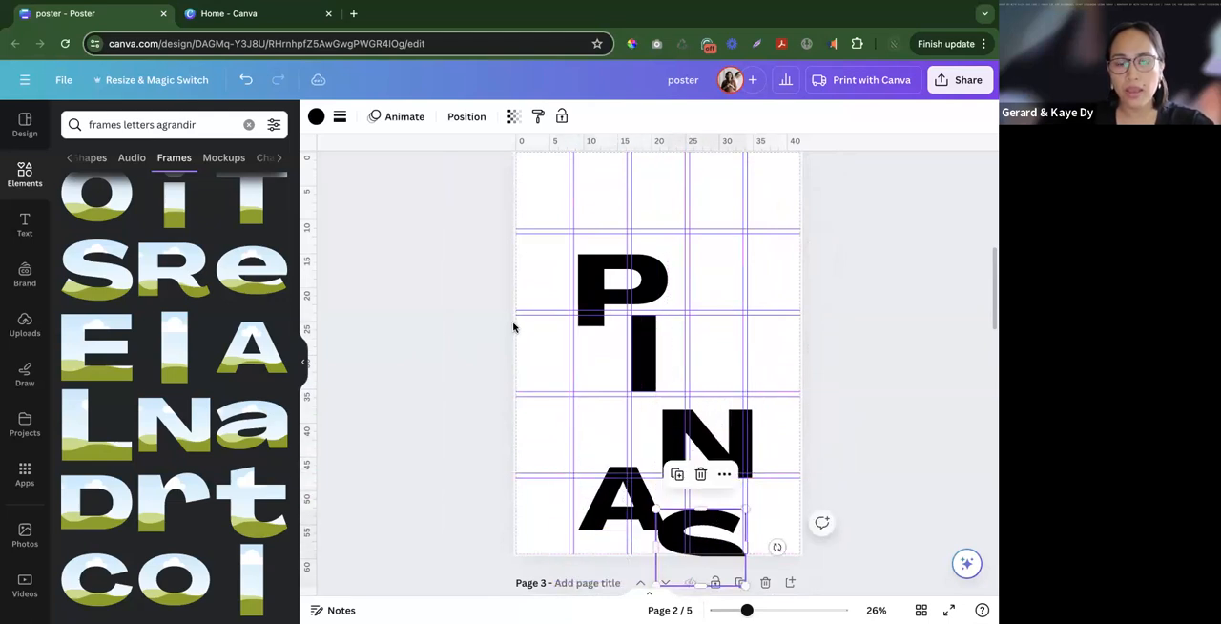
pyautogui.click(517, 328)
# - Move all five letters up page 2 together and scale them down
pyautogui.moveTo(493, 251); pyautogui.dragTo(720, 462)
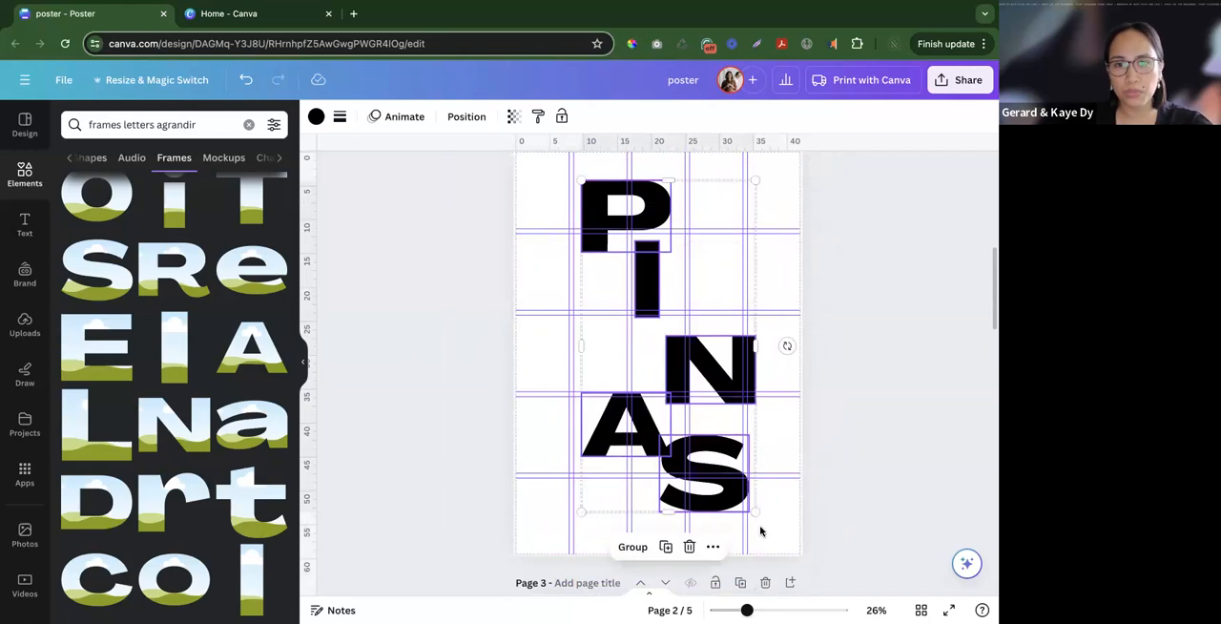
pyautogui.moveTo(754, 511); pyautogui.dragTo(717, 444)
pyautogui.scroll(2, 635, 333)
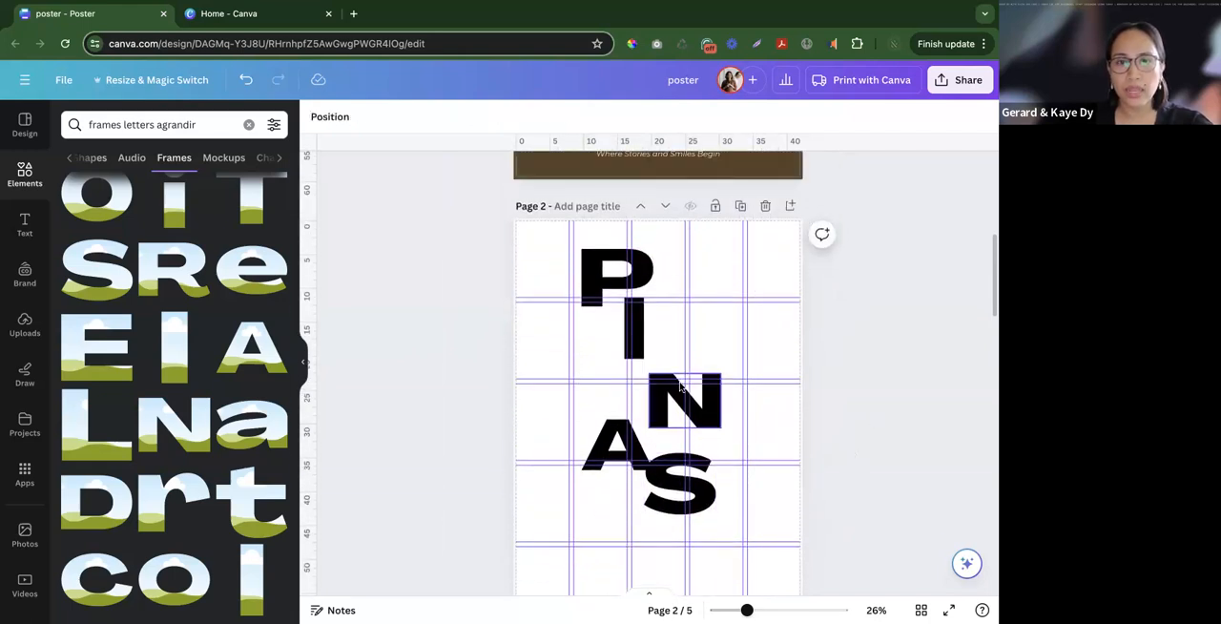
# - Arrange the letters in a staggered column, with N right of the I, A under N, and S below left
pyautogui.moveTo(634, 333); pyautogui.dragTo(626, 332)
pyautogui.moveTo(658, 377); pyautogui.dragTo(653, 353)
pyautogui.moveTo(621, 447); pyautogui.dragTo(686, 437)
pyautogui.moveTo(681, 480); pyautogui.dragTo(641, 518)
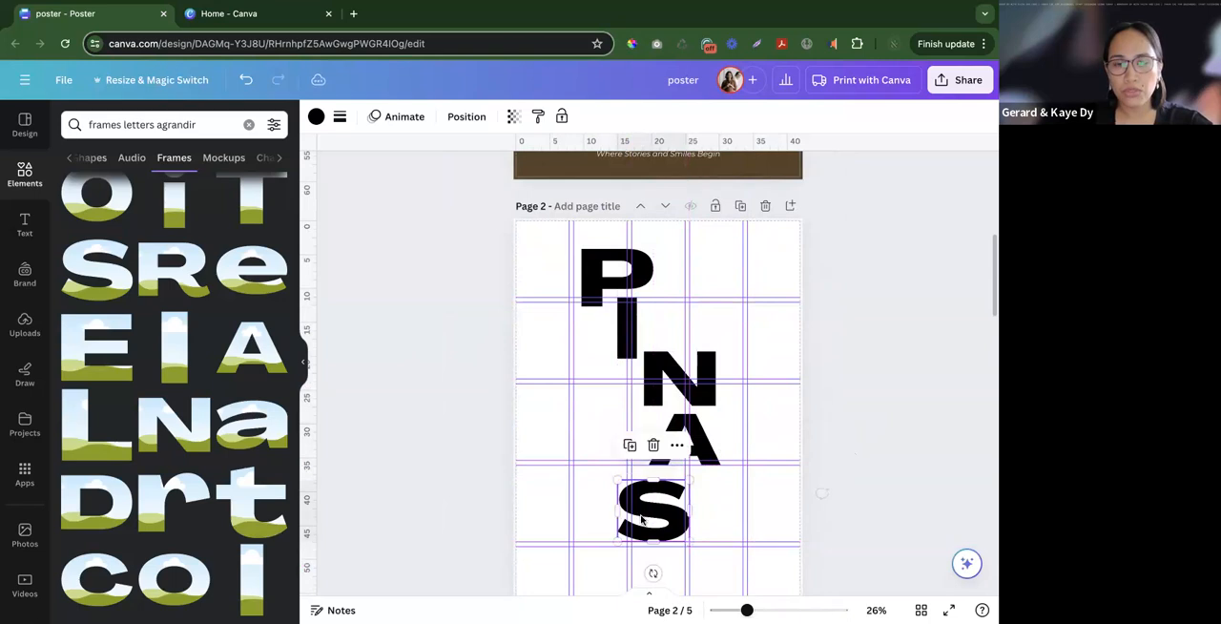
pyautogui.moveTo(620, 277); pyautogui.dragTo(624, 276)
pyautogui.click(895, 385)
pyautogui.moveTo(685, 448); pyautogui.dragTo(688, 450)
pyautogui.click(684, 400)
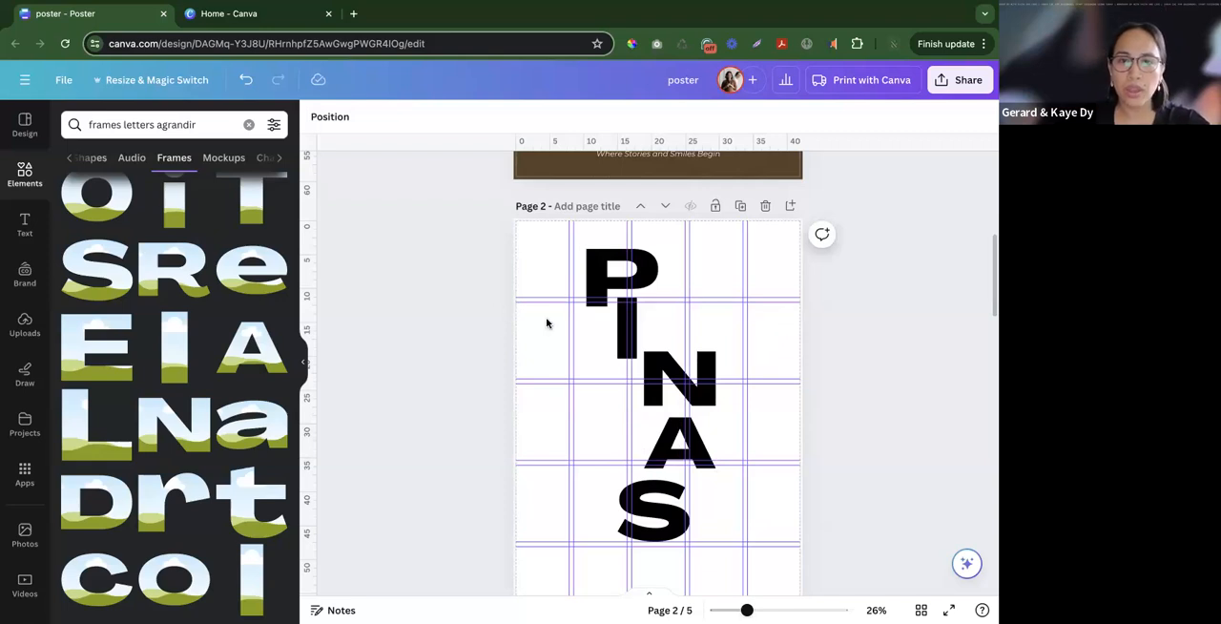
# - Shift the whole group of letters slightly down and to the right on page 2
pyautogui.moveTo(572, 296); pyautogui.dragTo(719, 534)
pyautogui.moveTo(679, 367)
pyautogui.mouseDown()
pyautogui.moveTo(683, 492)
pyautogui.moveTo(683, 383)
pyautogui.mouseUp()
pyautogui.click(753, 402)
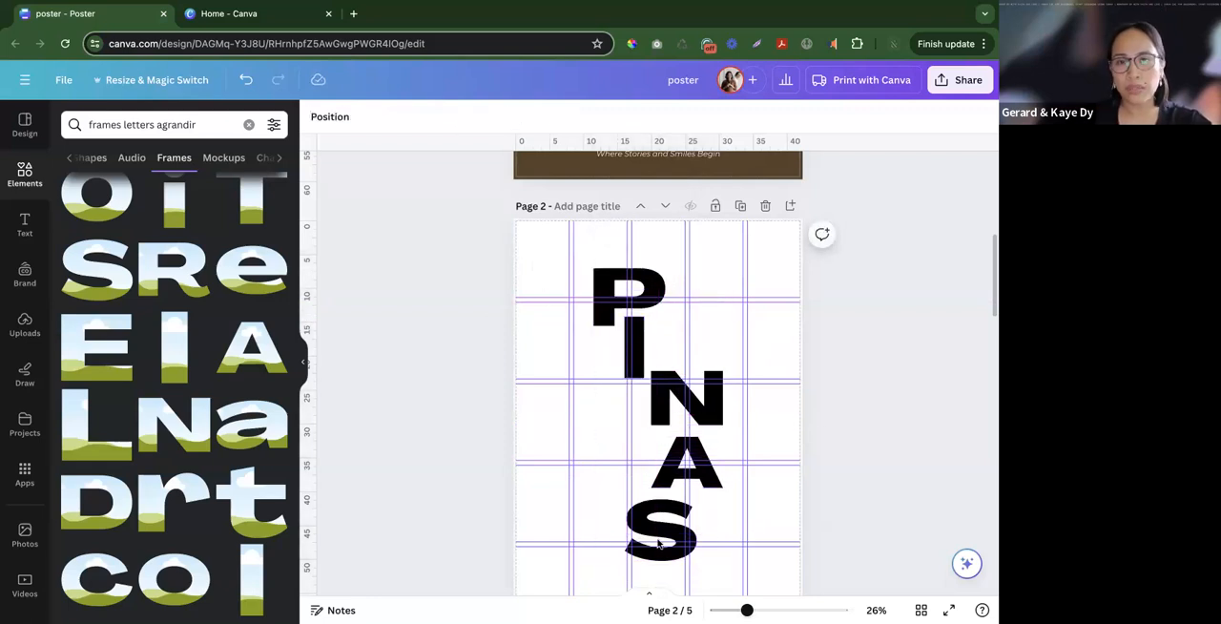
# - Tighten the staggered heading by nudging N and A up and repositioning the S
pyautogui.moveTo(523, 276); pyautogui.dragTo(723, 549)
pyautogui.click(673, 419)
pyautogui.moveTo(649, 422); pyautogui.dragTo(686, 384)
pyautogui.moveTo(689, 461); pyautogui.dragTo(689, 445)
pyautogui.moveTo(668, 538); pyautogui.dragTo(676, 531)
pyautogui.click(453, 359)
# - Move all the letters together so the top of the P meets the first horizontal guide
pyautogui.moveTo(510, 291); pyautogui.dragTo(799, 523)
pyautogui.scroll(-1, 799, 524)
pyautogui.moveTo(639, 301)
pyautogui.mouseDown()
pyautogui.moveTo(625, 308)
pyautogui.moveTo(636, 310)
pyautogui.mouseUp()
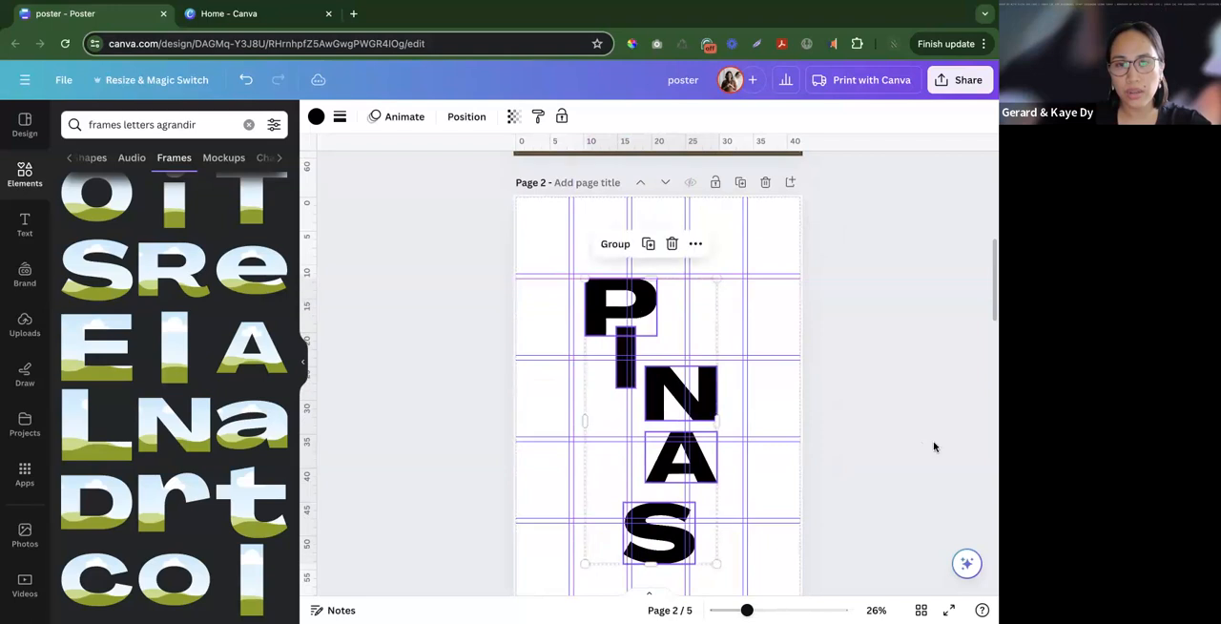
pyautogui.click(931, 448)
# - Close the gaps between the lower letters by bringing A nearer to N and moving S up and left
pyautogui.scroll(-2, 893, 461)
pyautogui.moveTo(675, 372); pyautogui.dragTo(674, 367)
pyautogui.moveTo(672, 507)
pyautogui.mouseDown()
pyautogui.moveTo(677, 496)
pyautogui.moveTo(654, 496)
pyautogui.moveTo(725, 496)
pyautogui.moveTo(657, 496)
pyautogui.mouseUp()
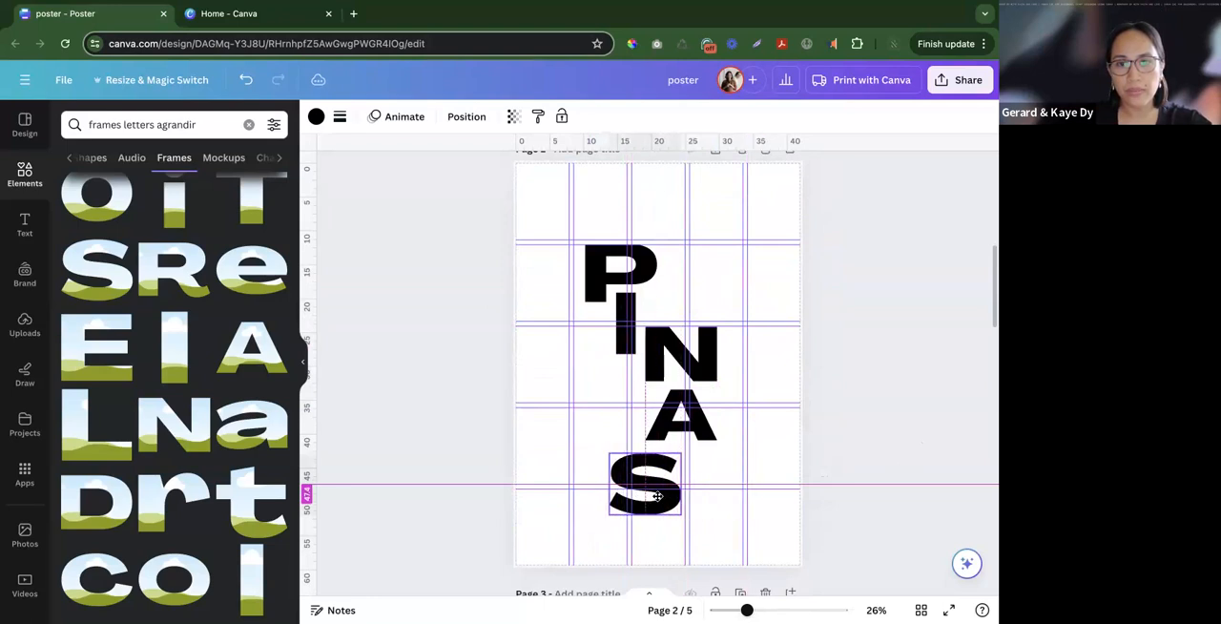
pyautogui.click(842, 484)
# - Scale down all five letters together around the middle of page 2
pyautogui.moveTo(828, 527); pyautogui.dragTo(442, 237)
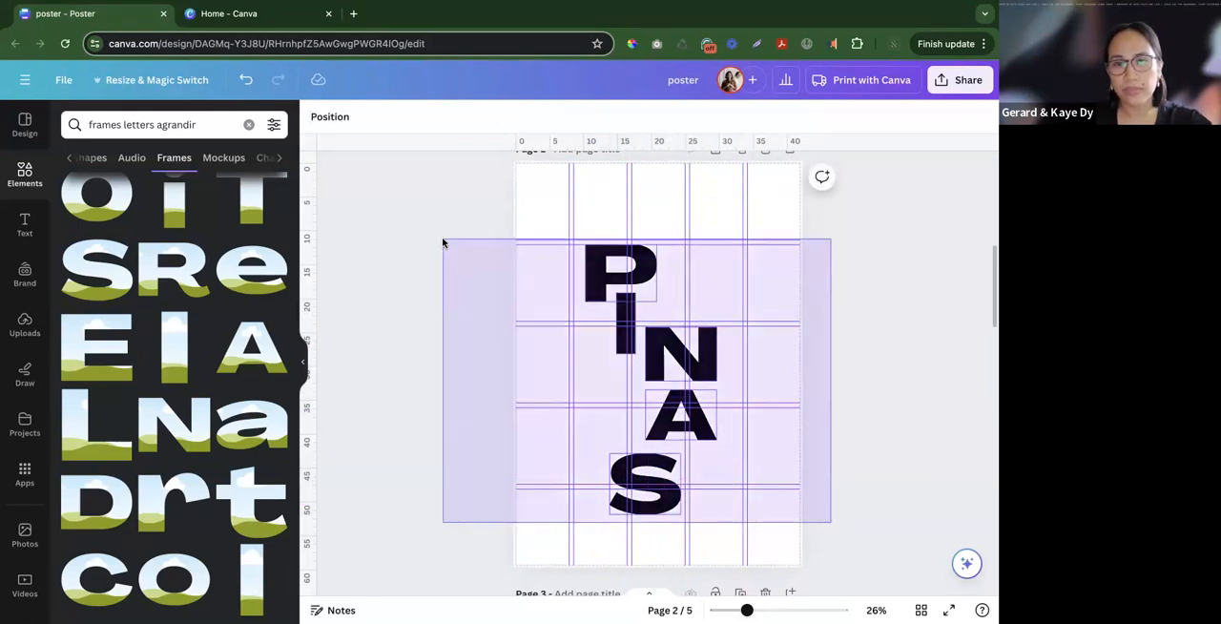
pyautogui.moveTo(717, 512); pyautogui.dragTo(673, 394)
pyautogui.click(855, 504)
# - Copy the leftmost framed photo of the hills from page 1 onto page 2
pyautogui.scroll(3, 858, 496)
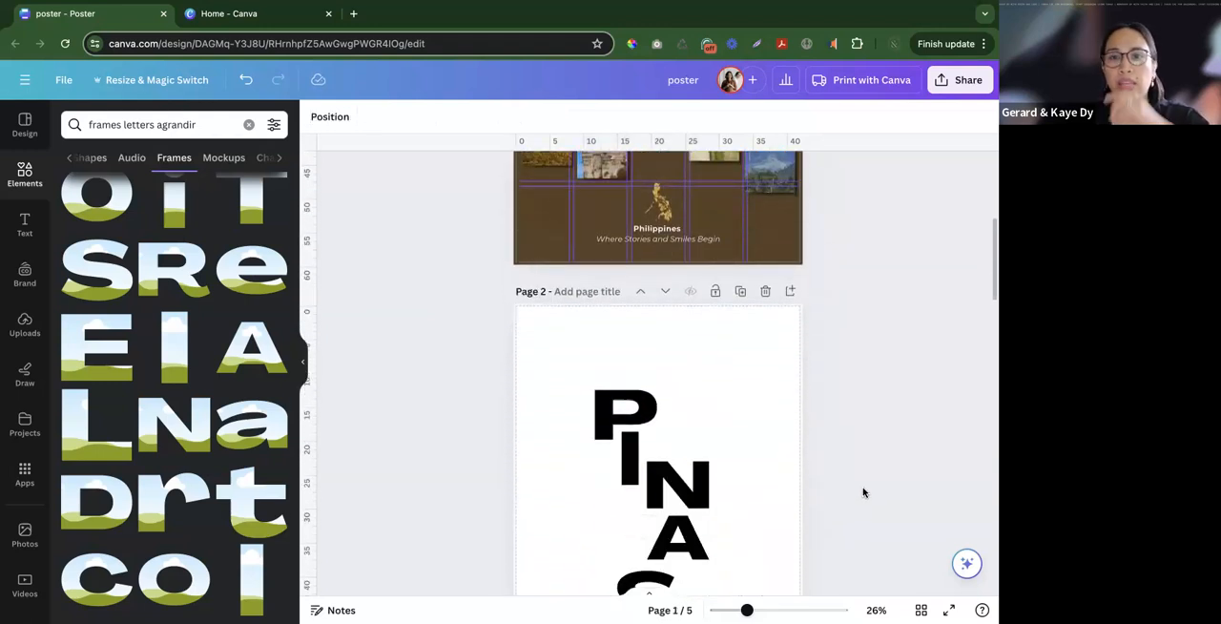
pyautogui.scroll(-5, 863, 492)
pyautogui.scroll(-3, 866, 485)
pyautogui.scroll(10, 864, 477)
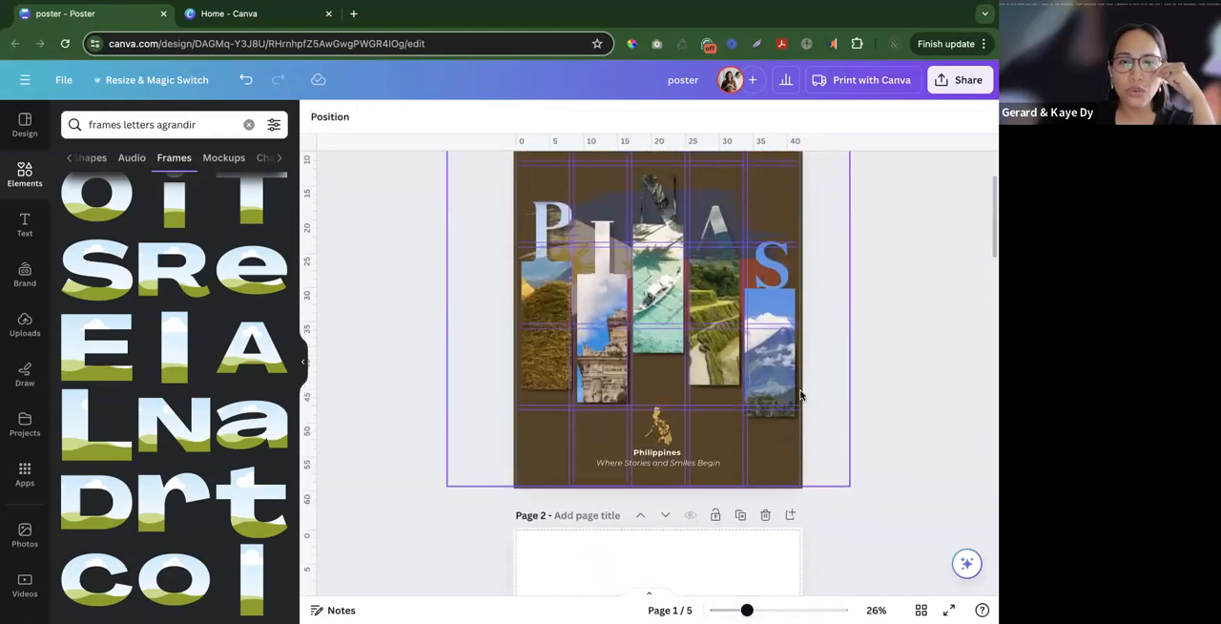
pyautogui.click(543, 342)
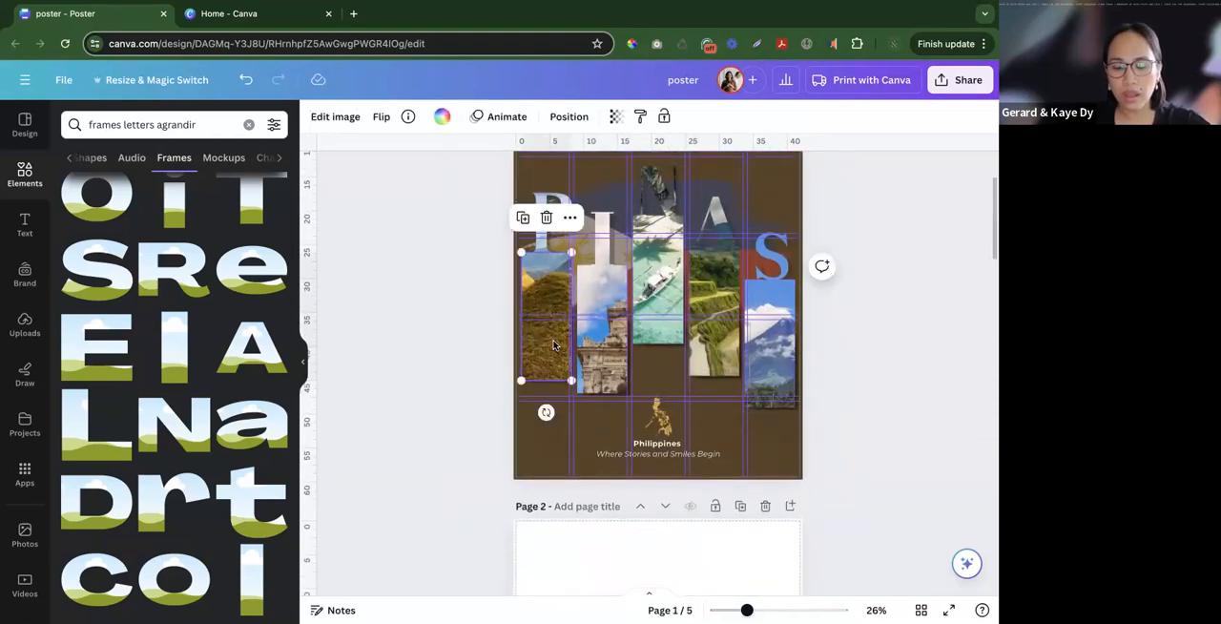
pyautogui.scroll(-4, 559, 361)
pyautogui.click(570, 358)
pyautogui.press('super+v')
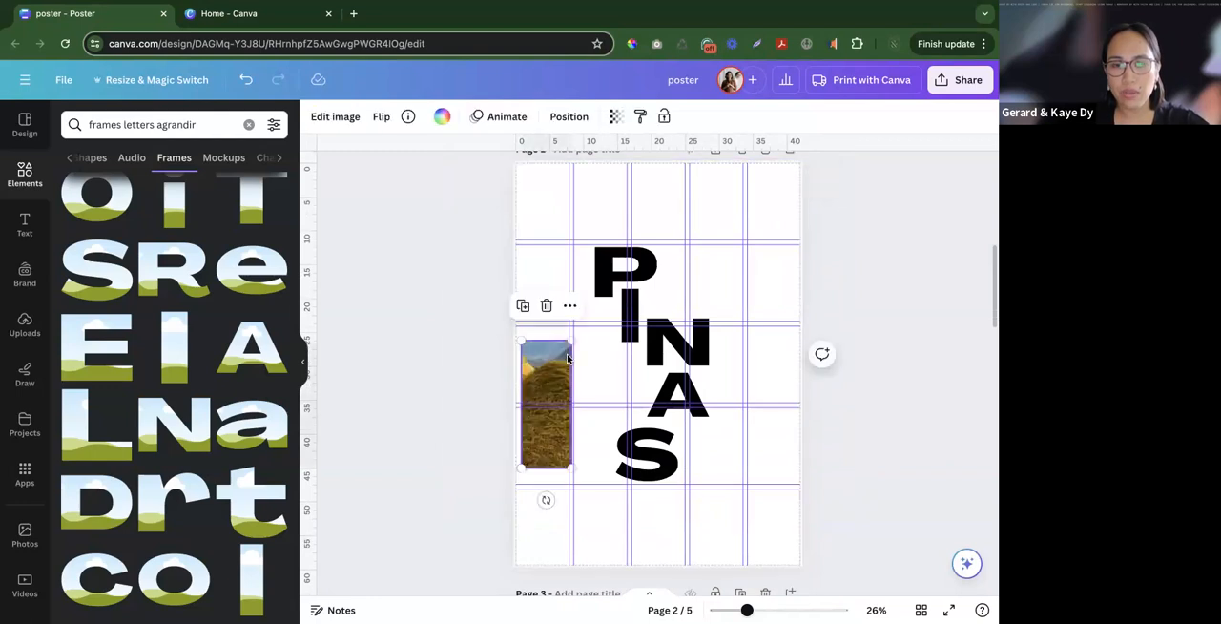
# - Detach the hills photo from its frame on page 2 and delete the empty frame
pyautogui.rightClick(548, 387)
pyautogui.click(664, 575)
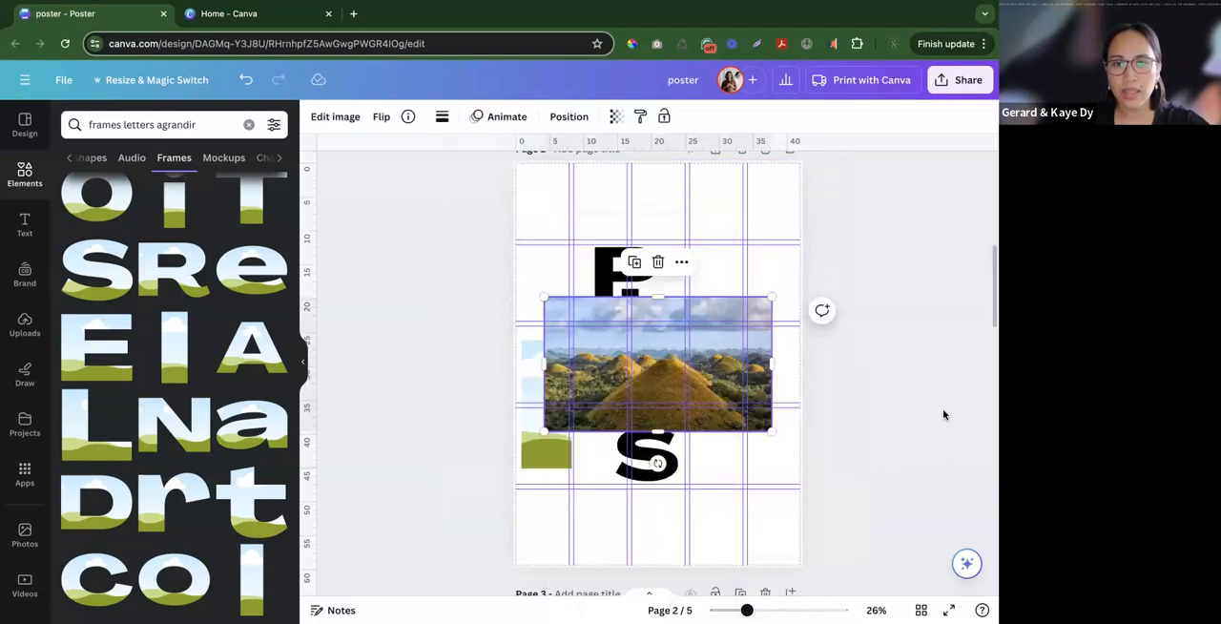
pyautogui.click(553, 443)
pyautogui.press('Delete')
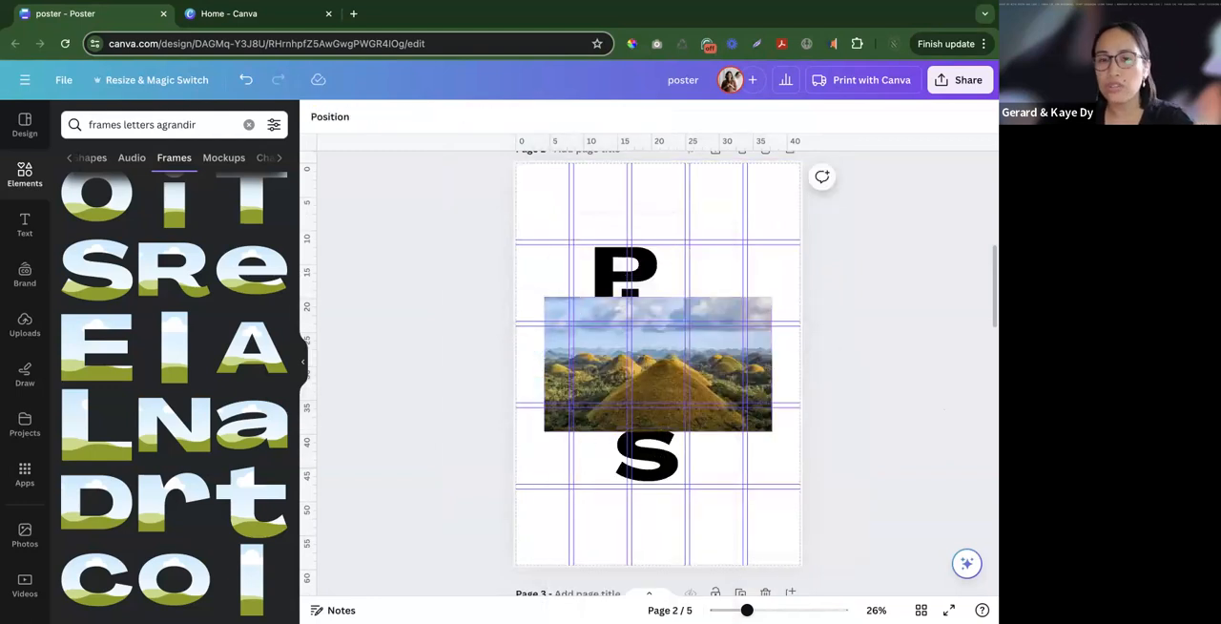
# - Try filling the P frame with the hills photo, and undo the fill
pyautogui.click(619, 395)
pyautogui.scroll(4, 620, 396)
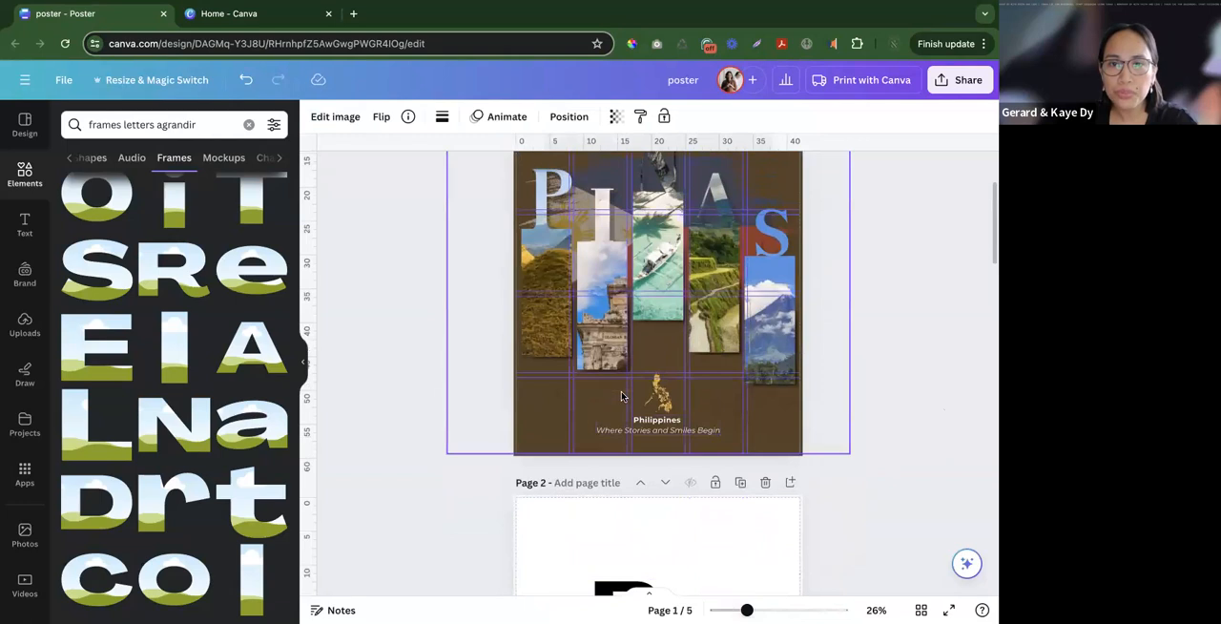
pyautogui.scroll(-4, 621, 396)
pyautogui.moveTo(599, 437); pyautogui.dragTo(606, 352)
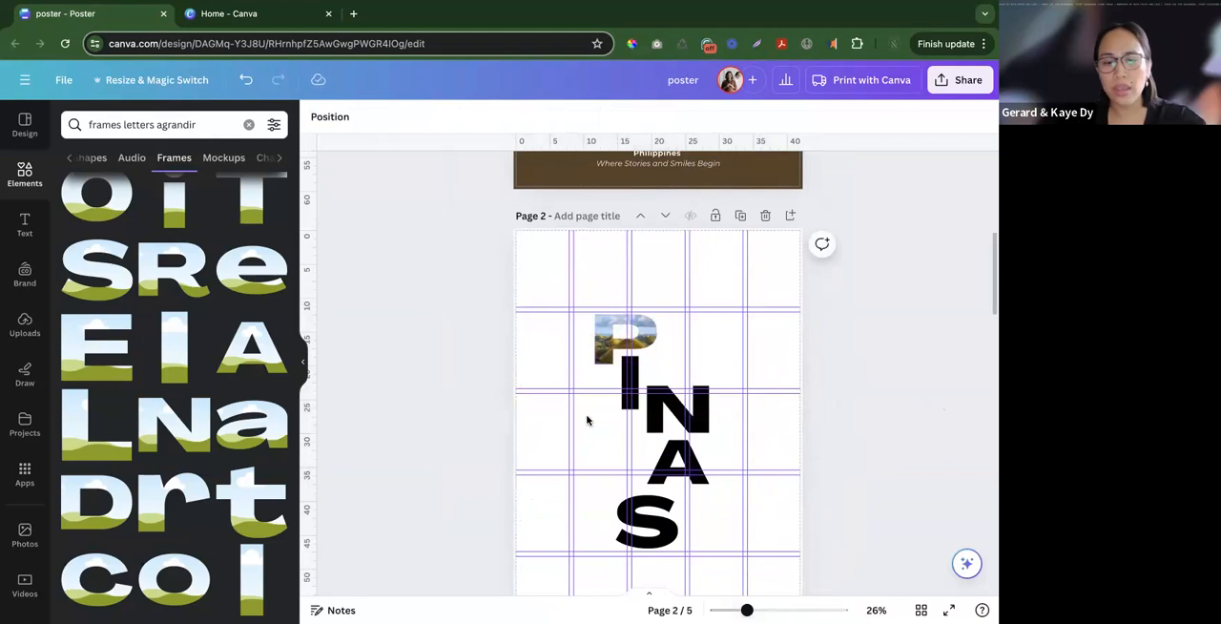
pyautogui.hotkey('ctrl', 'z')
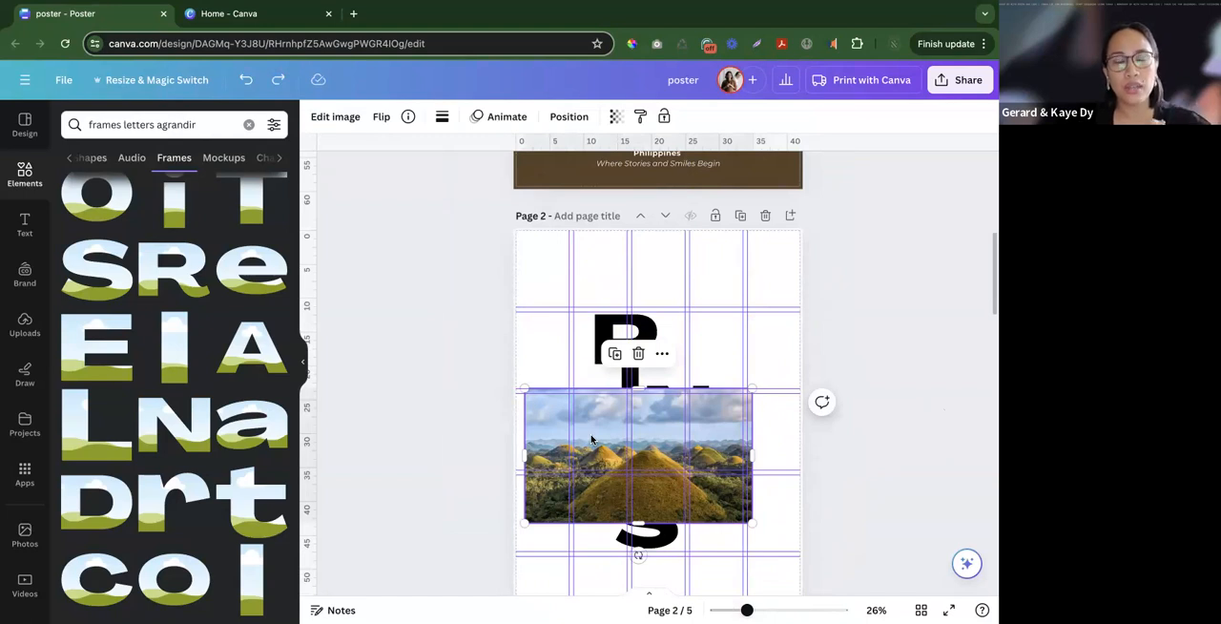
pyautogui.click(825, 487)
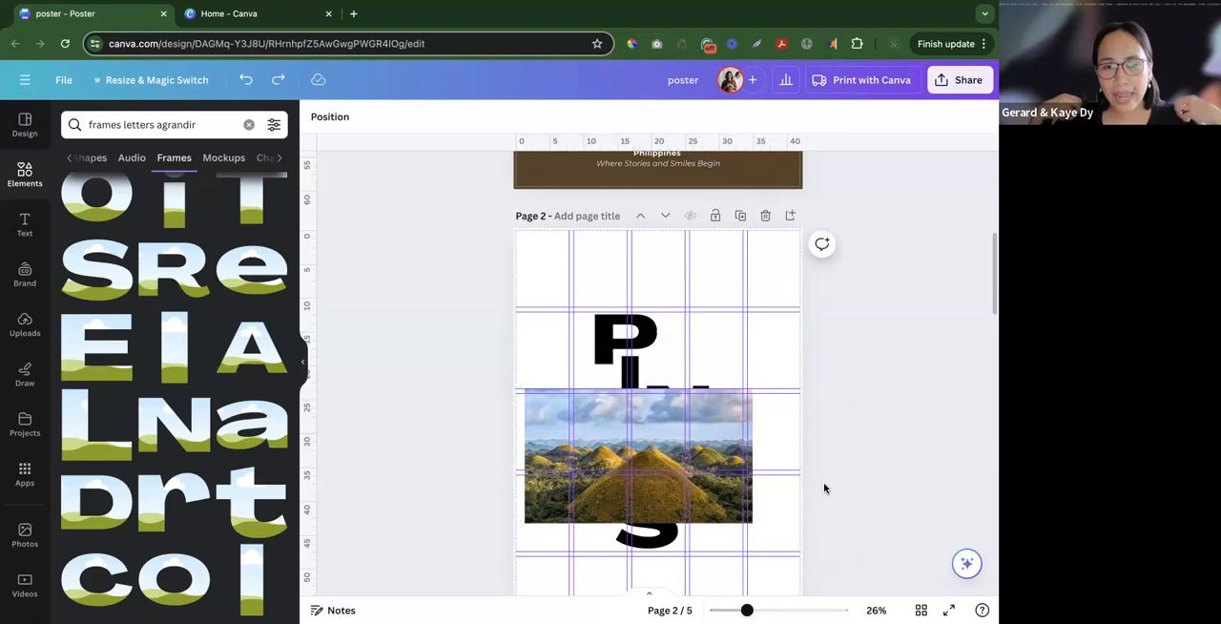
# - Apply the Blush duotone effect to the hills photo on page 2
pyautogui.click(659, 439)
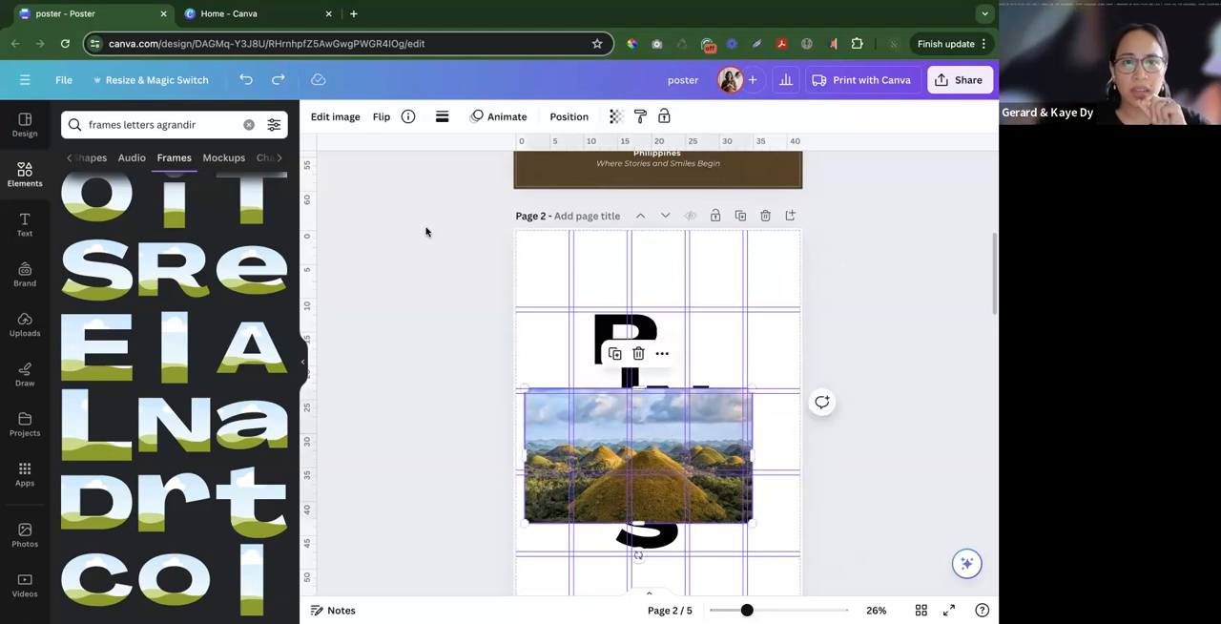
pyautogui.click(332, 118)
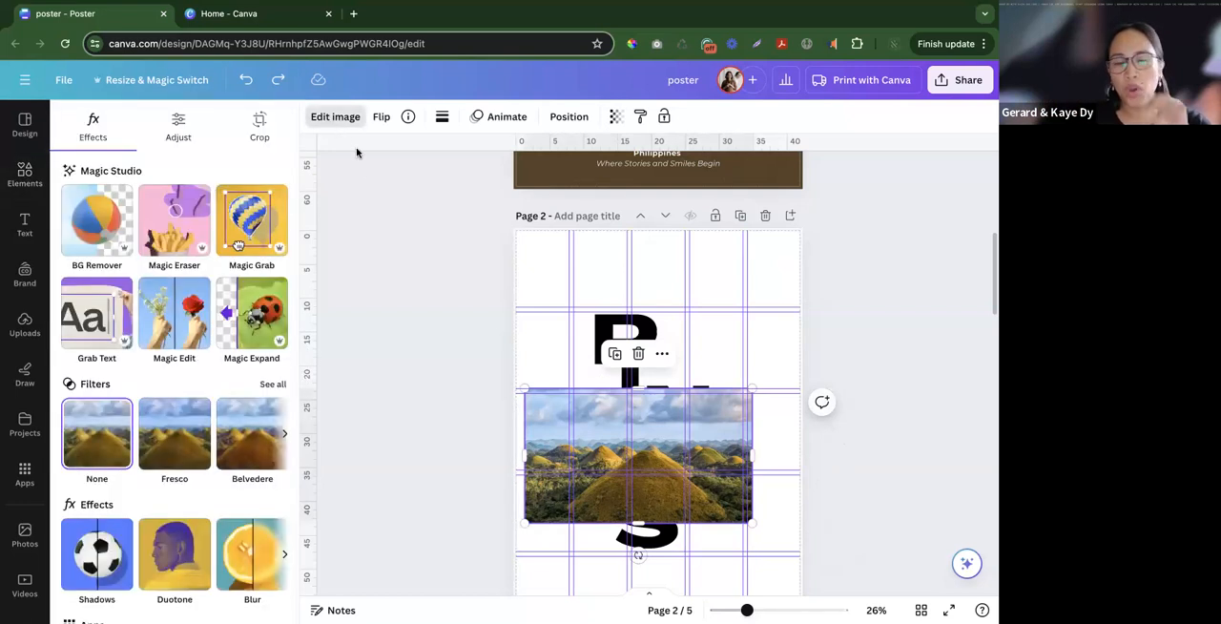
pyautogui.scroll(-2, 266, 436)
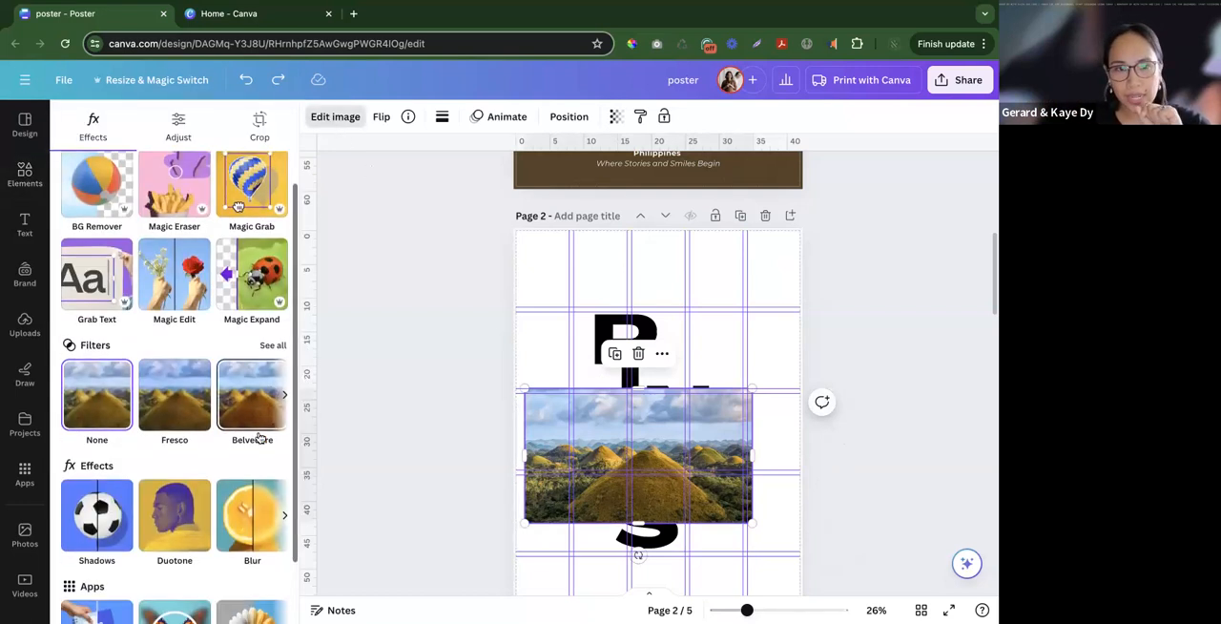
pyautogui.scroll(-1, 599, 450)
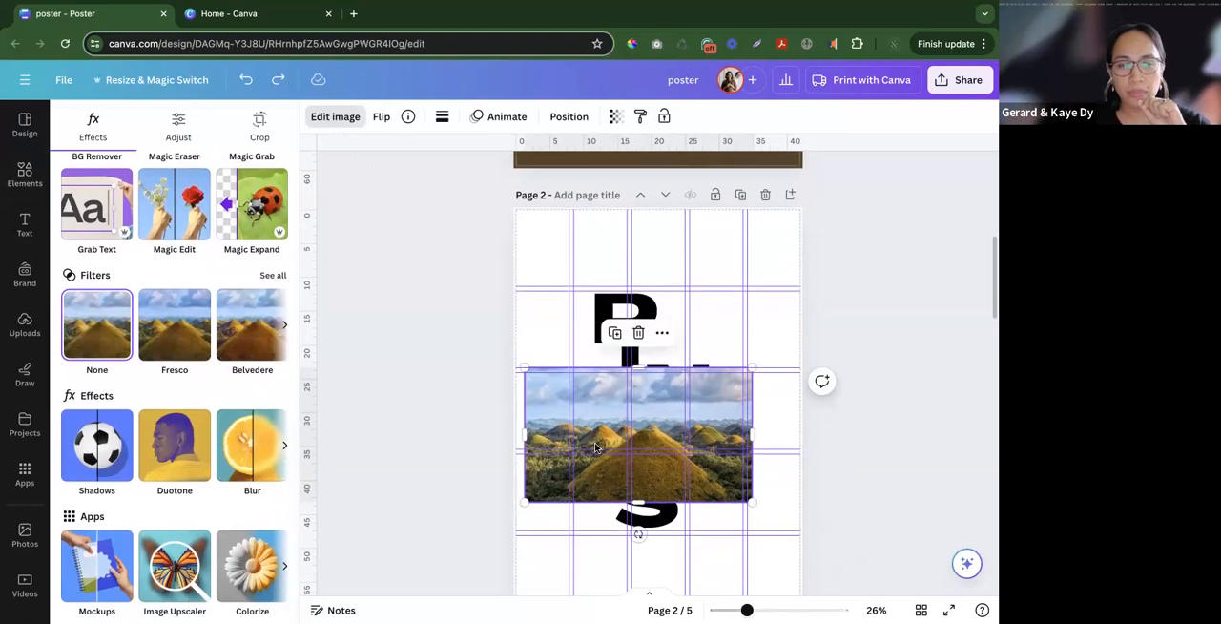
pyautogui.click(184, 450)
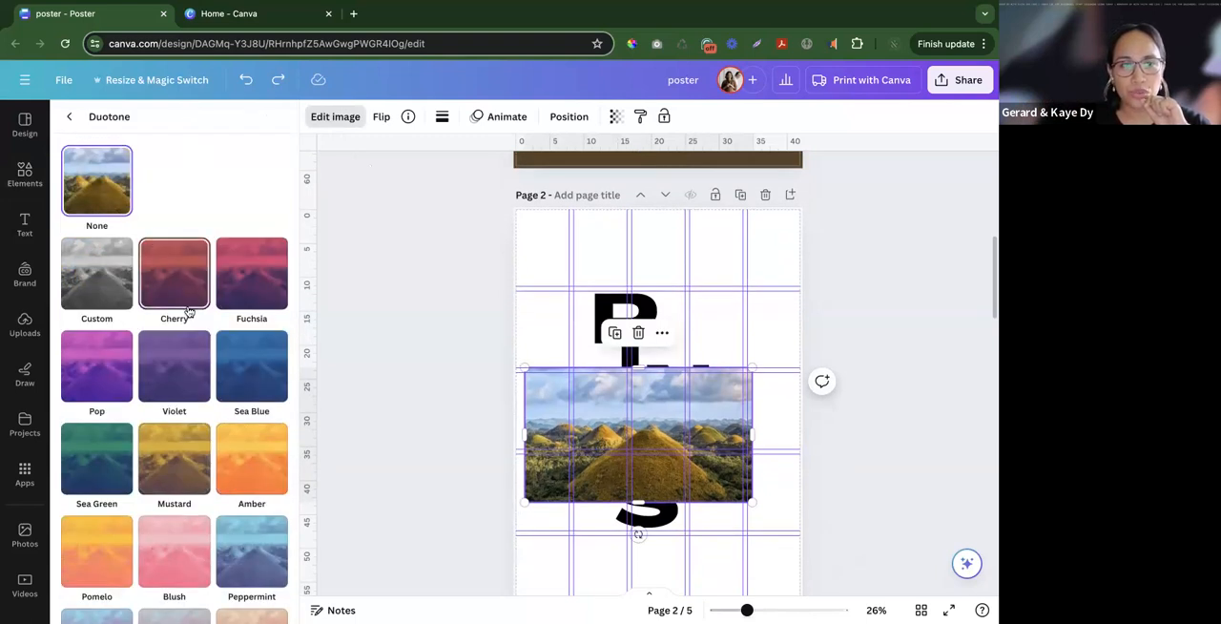
pyautogui.scroll(-2, 191, 354)
pyautogui.click(179, 471)
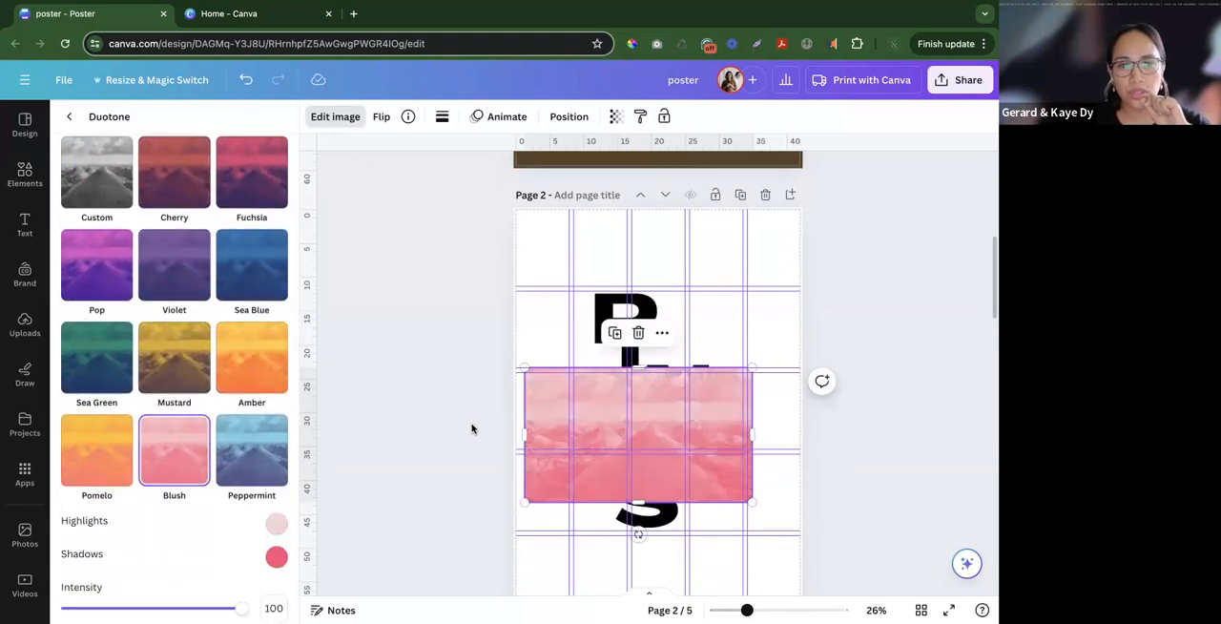
# - Examine the other duotone presets and image-editing apps such as Blend and ColorMix, and compare with the page 1 poster
pyautogui.scroll(-2, 174, 487)
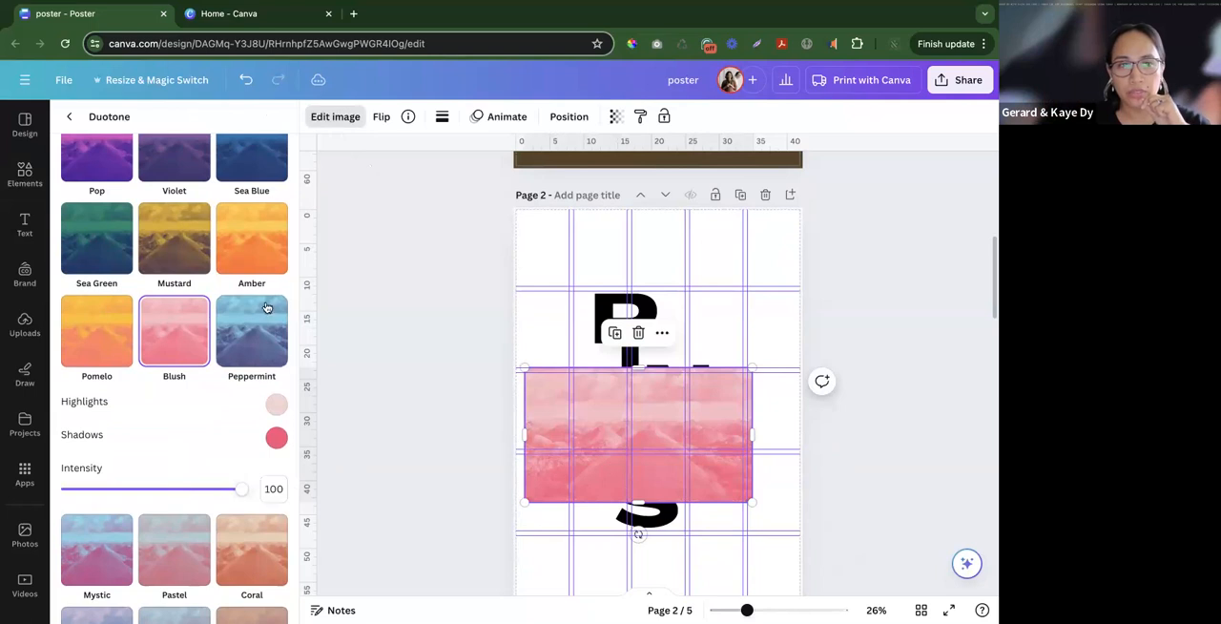
pyautogui.scroll(4, 226, 298)
pyautogui.click(68, 116)
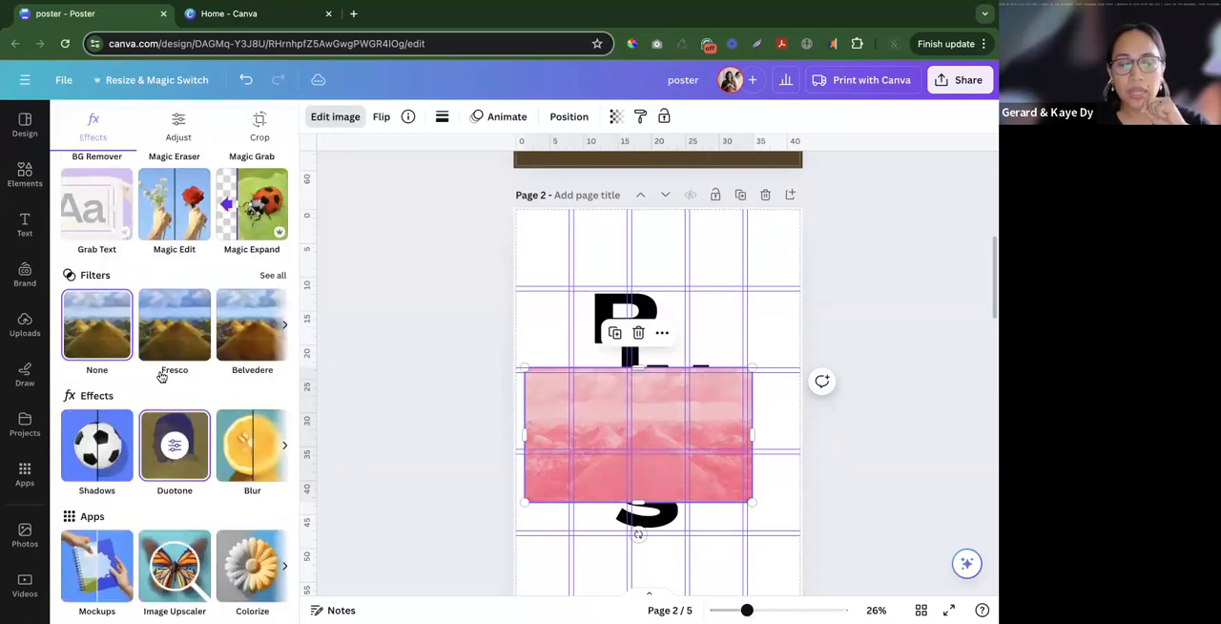
pyautogui.scroll(-1, 201, 405)
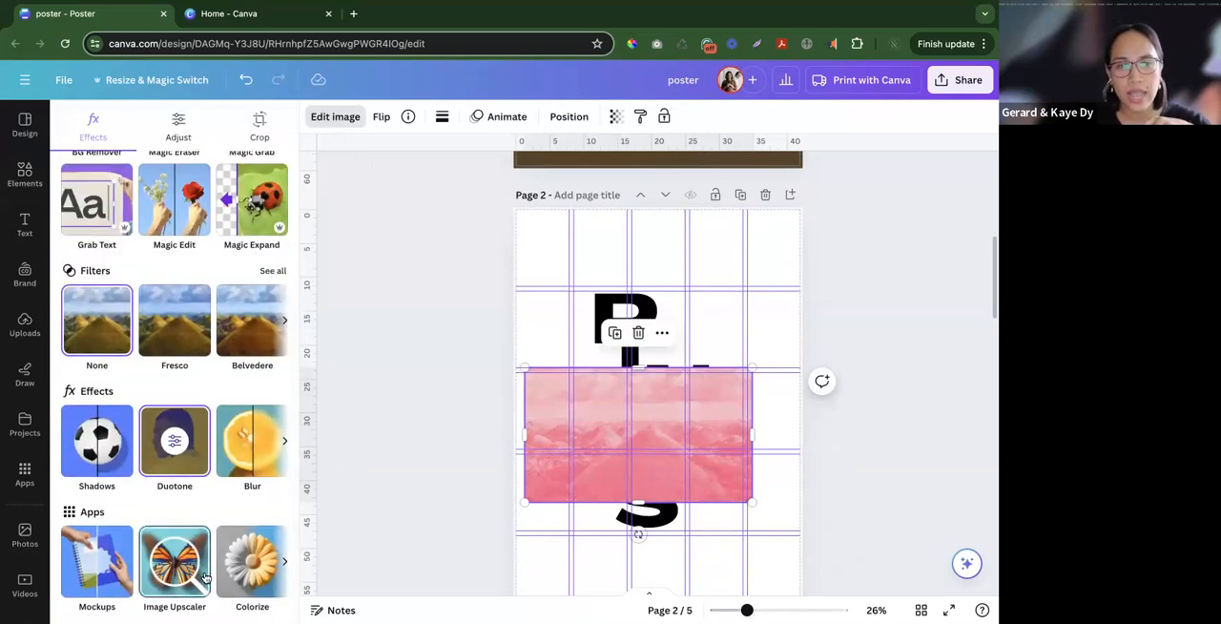
pyautogui.hscroll(3, 203, 572)
pyautogui.hscroll(3, 203, 573)
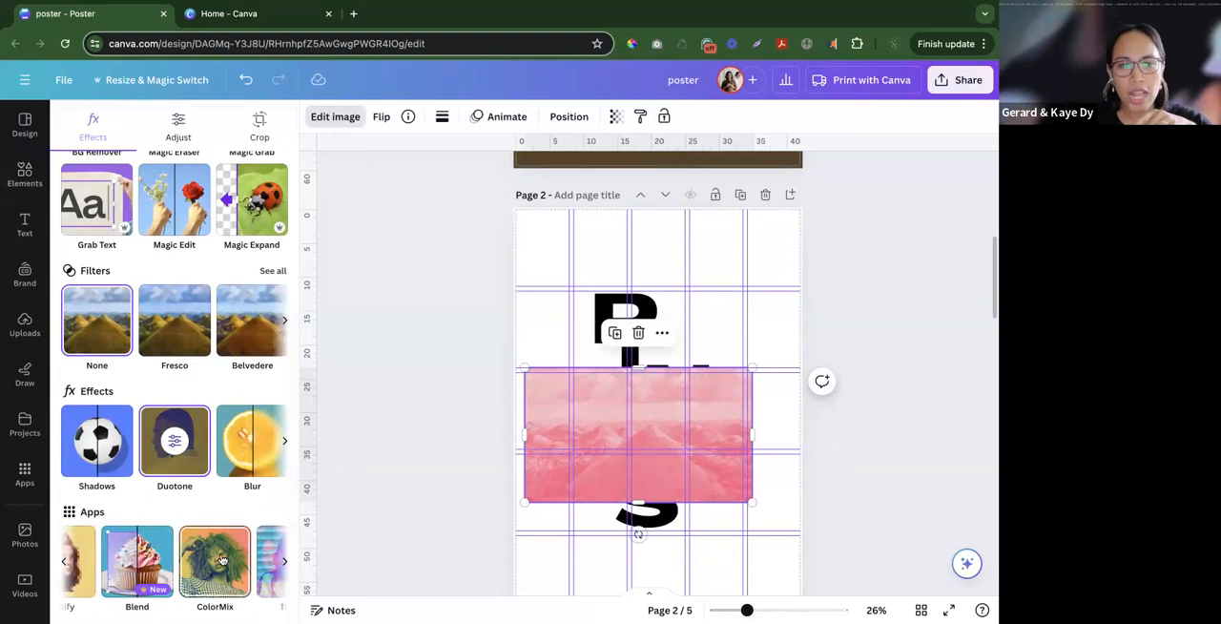
pyautogui.scroll(2, 536, 461)
pyautogui.scroll(5, 536, 462)
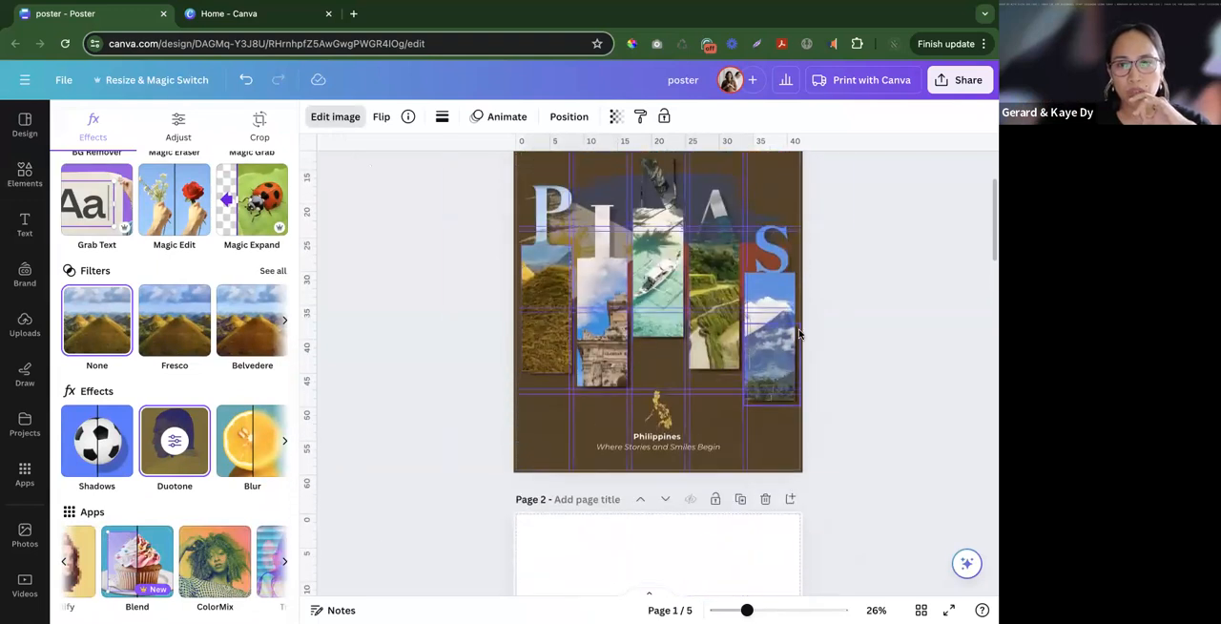
# - Open the Screen effects app for the hills photo on page 2
pyautogui.click(833, 366)
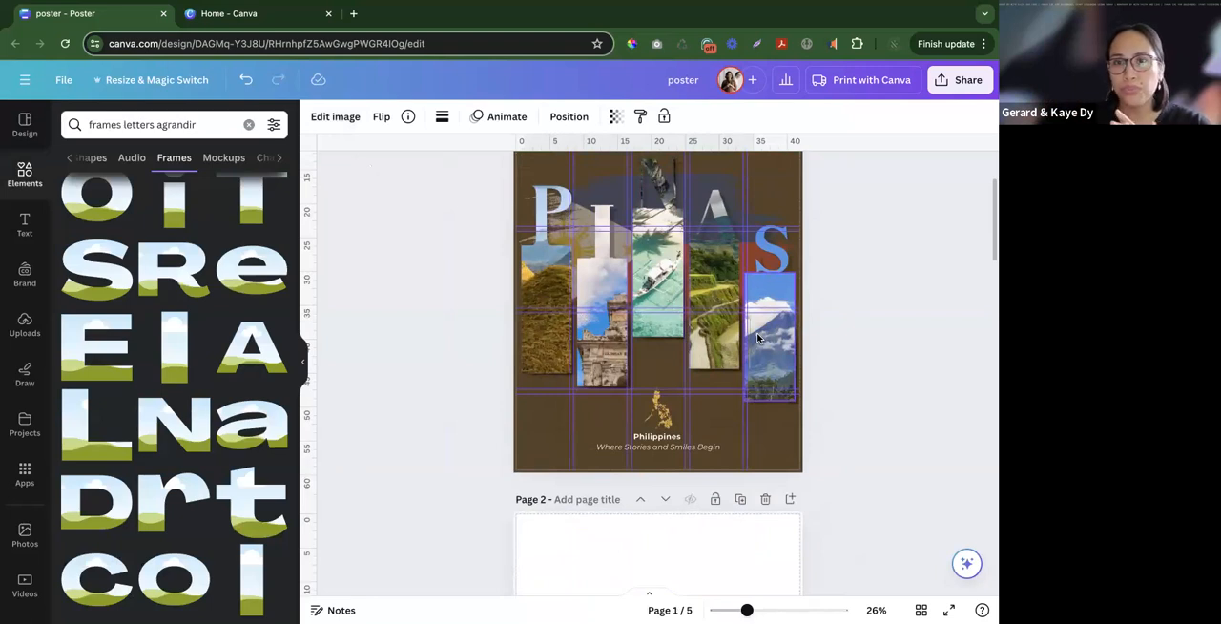
pyautogui.scroll(-5, 757, 338)
pyautogui.click(588, 491)
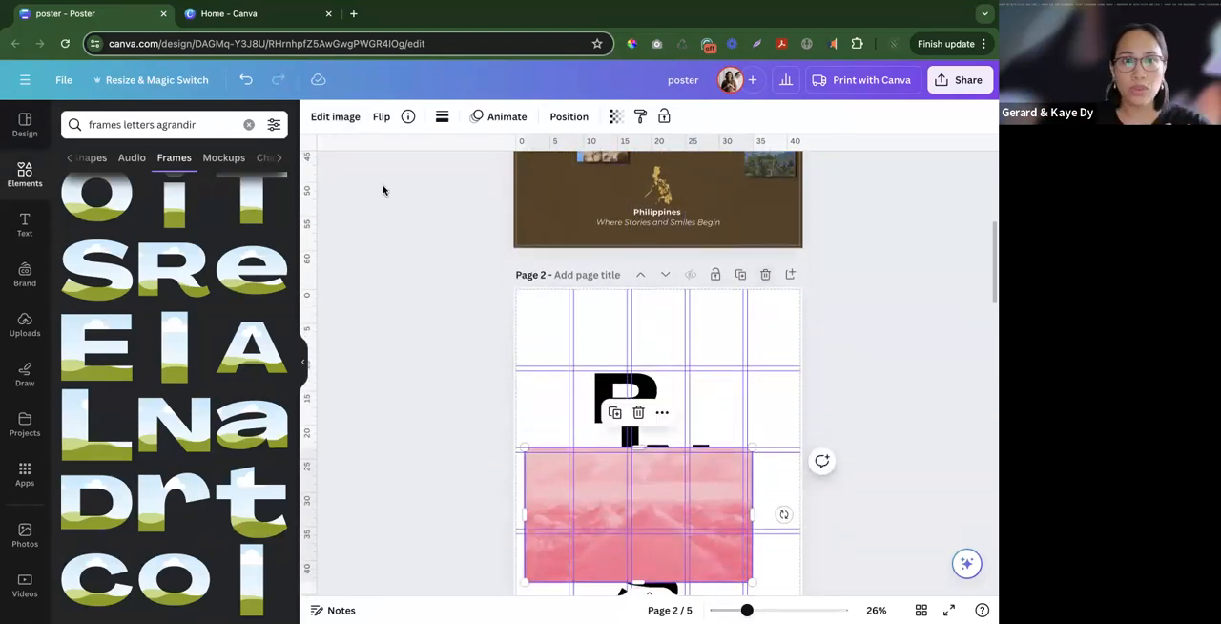
pyautogui.click(336, 116)
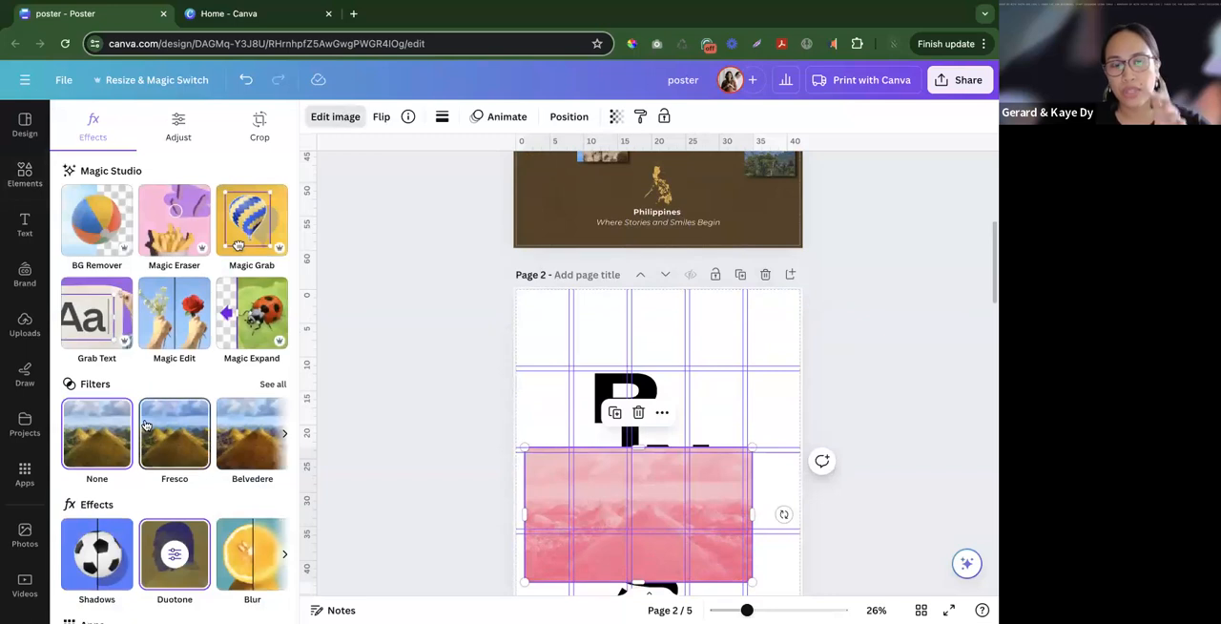
pyautogui.scroll(-2, 157, 478)
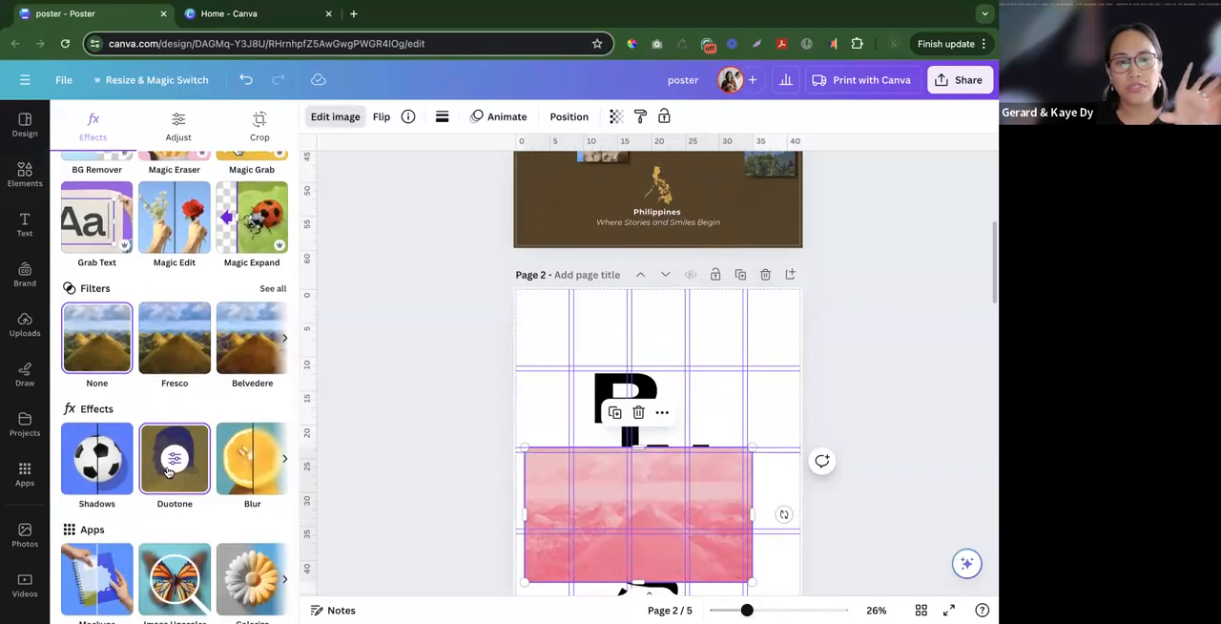
pyautogui.scroll(-1, 177, 459)
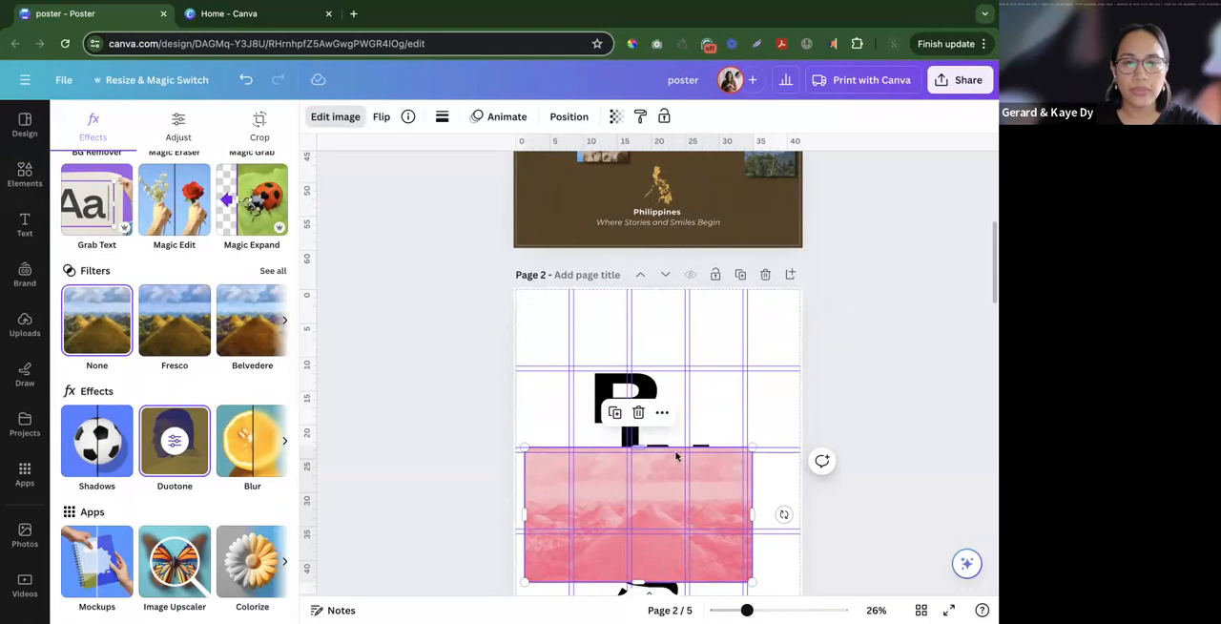
pyautogui.scroll(-2, 675, 457)
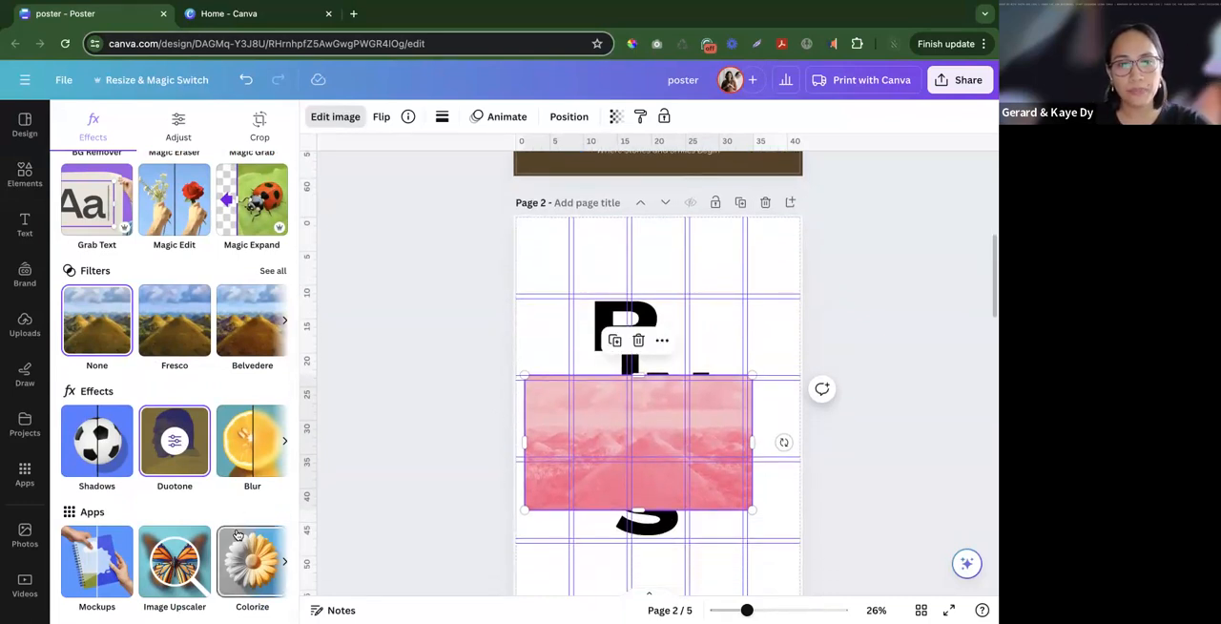
pyautogui.hscroll(5, 238, 550)
pyautogui.hscroll(5, 234, 548)
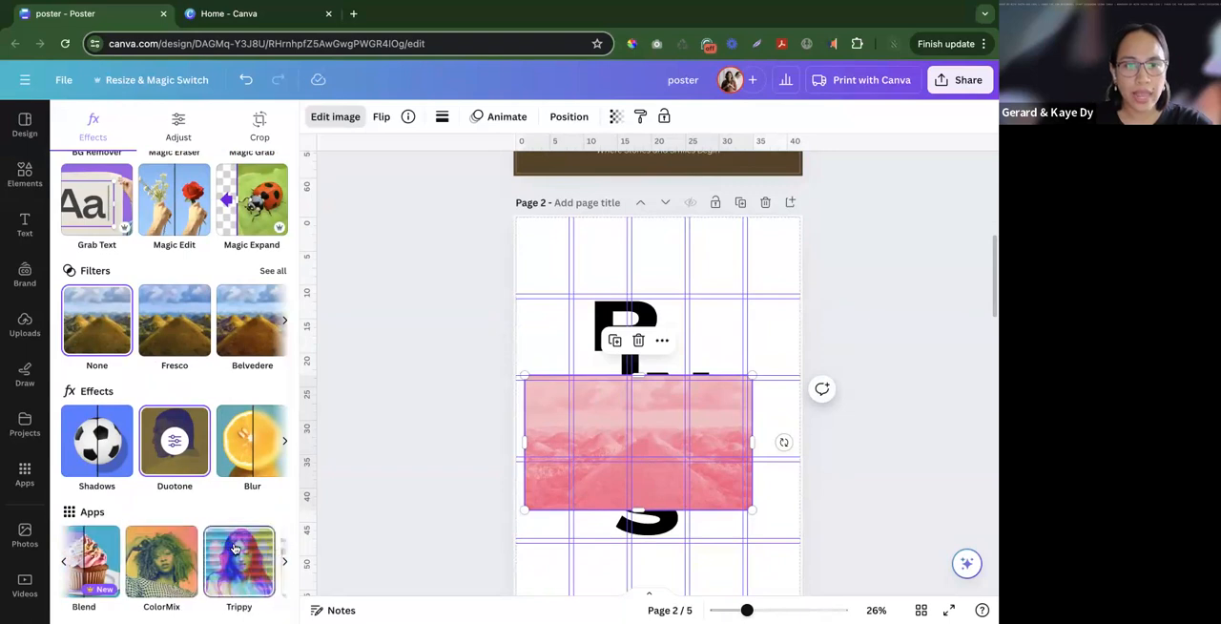
pyautogui.click(216, 561)
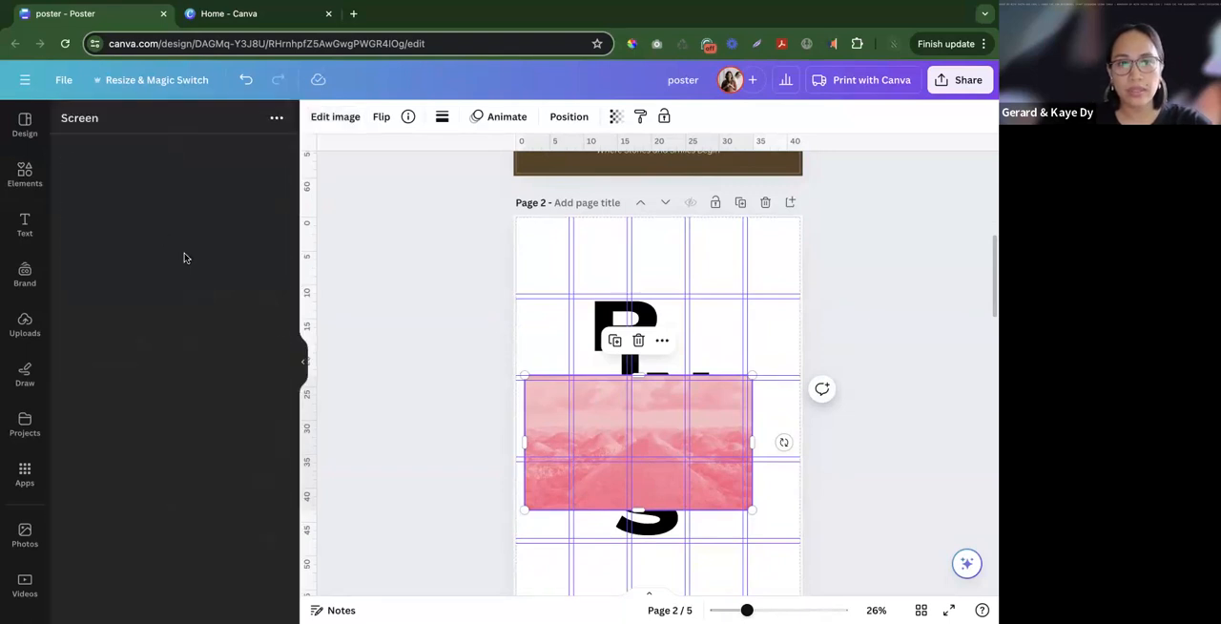
# - Try a Halftone effect on the hills photo with halftone amount 0.1 and scale 1.97
pyautogui.click(173, 181)
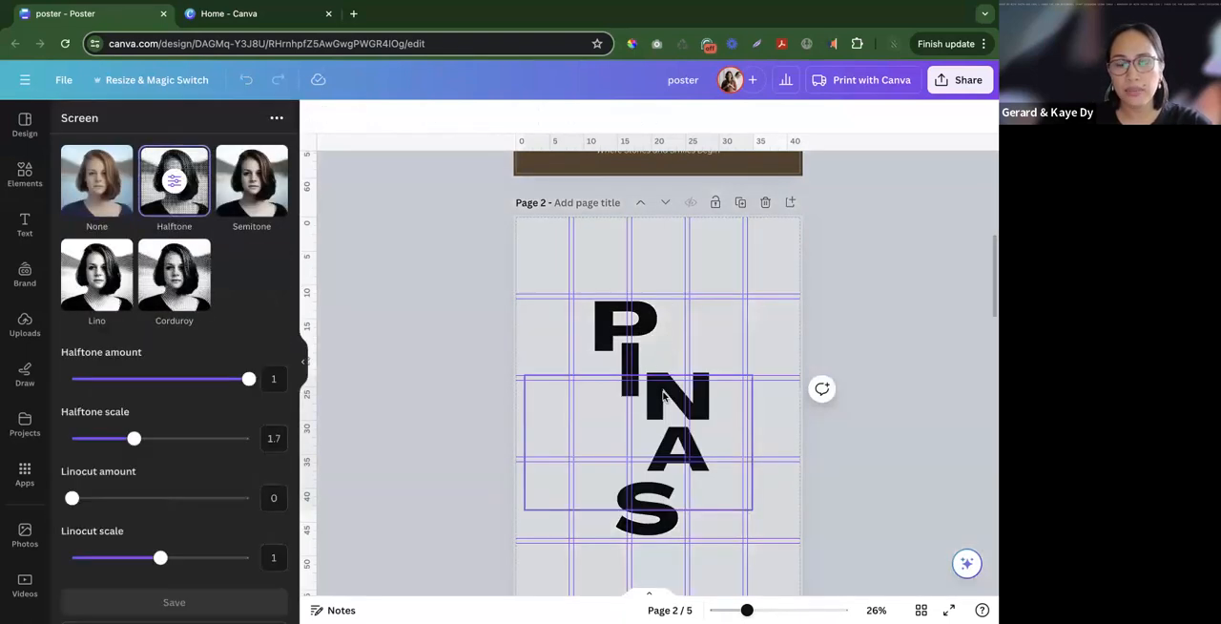
pyautogui.moveTo(178, 384); pyautogui.dragTo(89, 379)
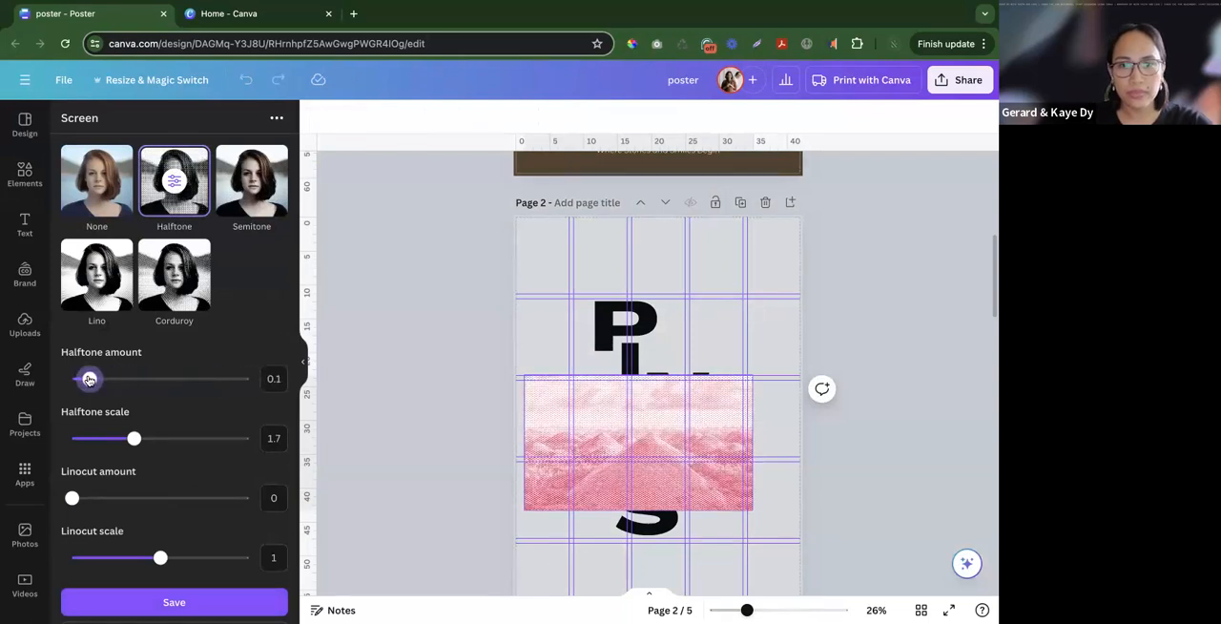
pyautogui.moveTo(133, 437); pyautogui.dragTo(158, 438)
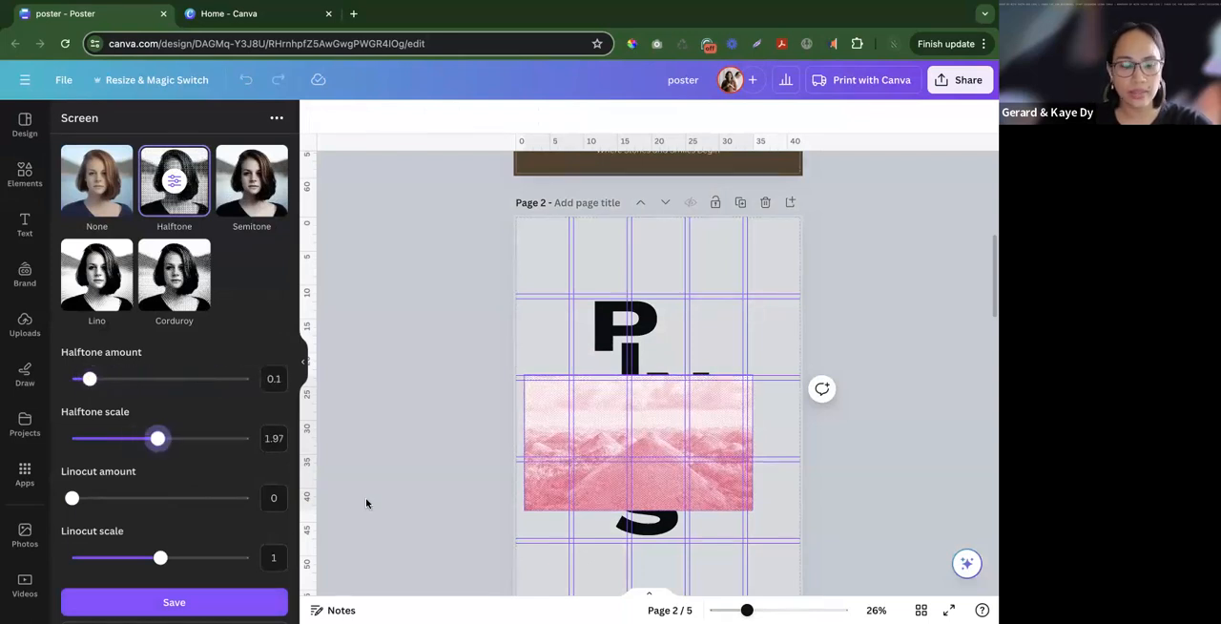
pyautogui.click(530, 497)
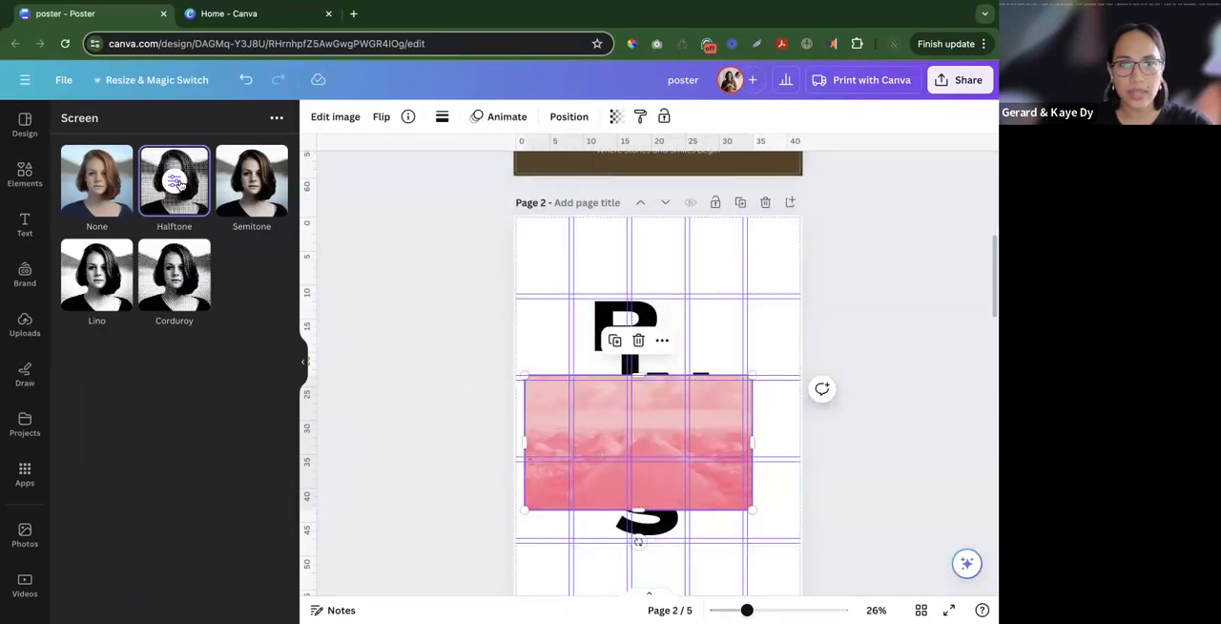
# - Apply the Halftone effect to the hills photo with halftone amount 0.08 and scale 1.8, and save it
pyautogui.click(176, 183)
pyautogui.moveTo(216, 382); pyautogui.dragTo(113, 378)
pyautogui.click(131, 439)
pyautogui.moveTo(130, 440)
pyautogui.mouseDown()
pyautogui.moveTo(109, 439)
pyautogui.moveTo(152, 439)
pyautogui.moveTo(143, 438)
pyautogui.mouseUp()
pyautogui.moveTo(86, 381); pyautogui.dragTo(87, 381)
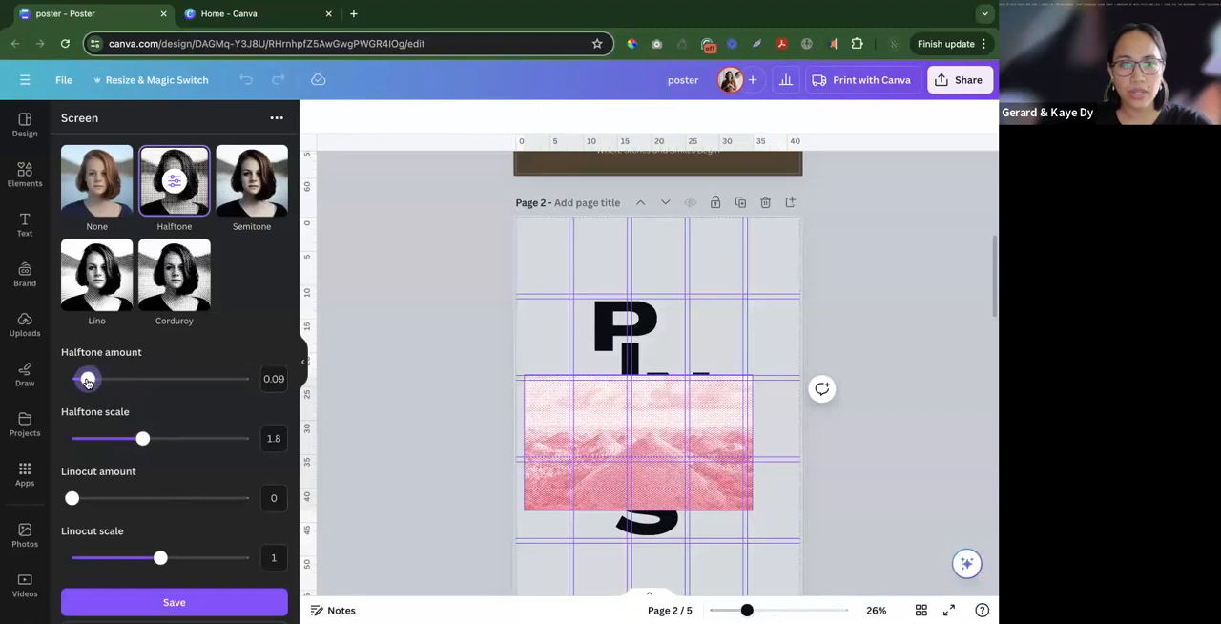
pyautogui.click(174, 602)
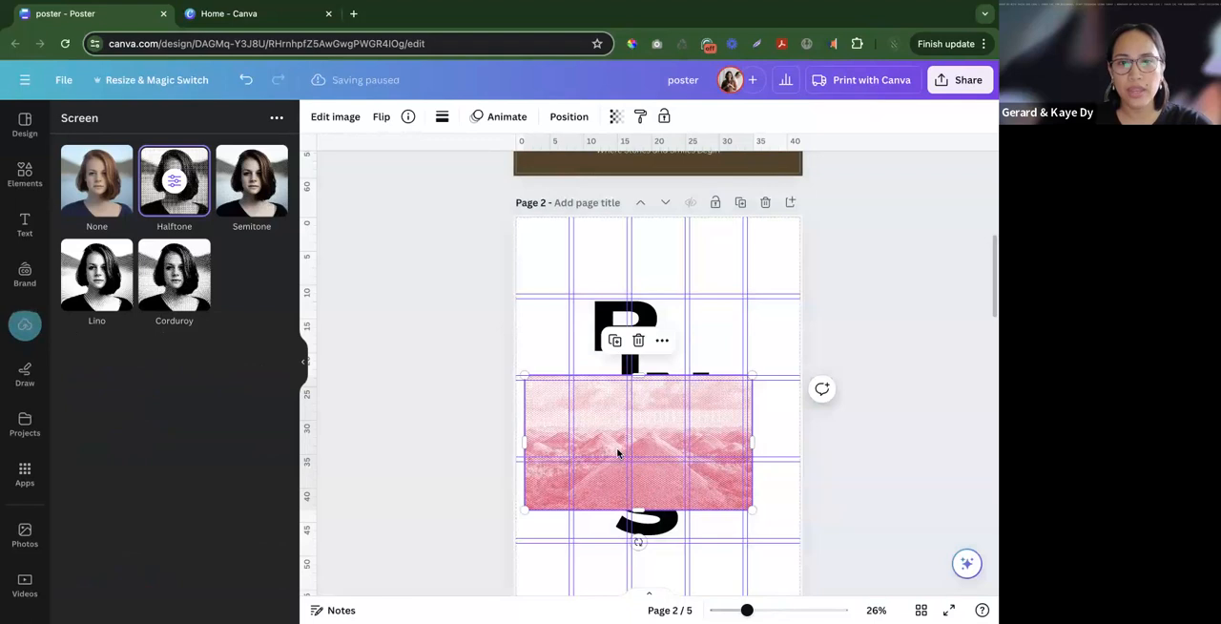
# - Fill the P letter frame on page 2 with the halftone hills photo
pyautogui.click(495, 424)
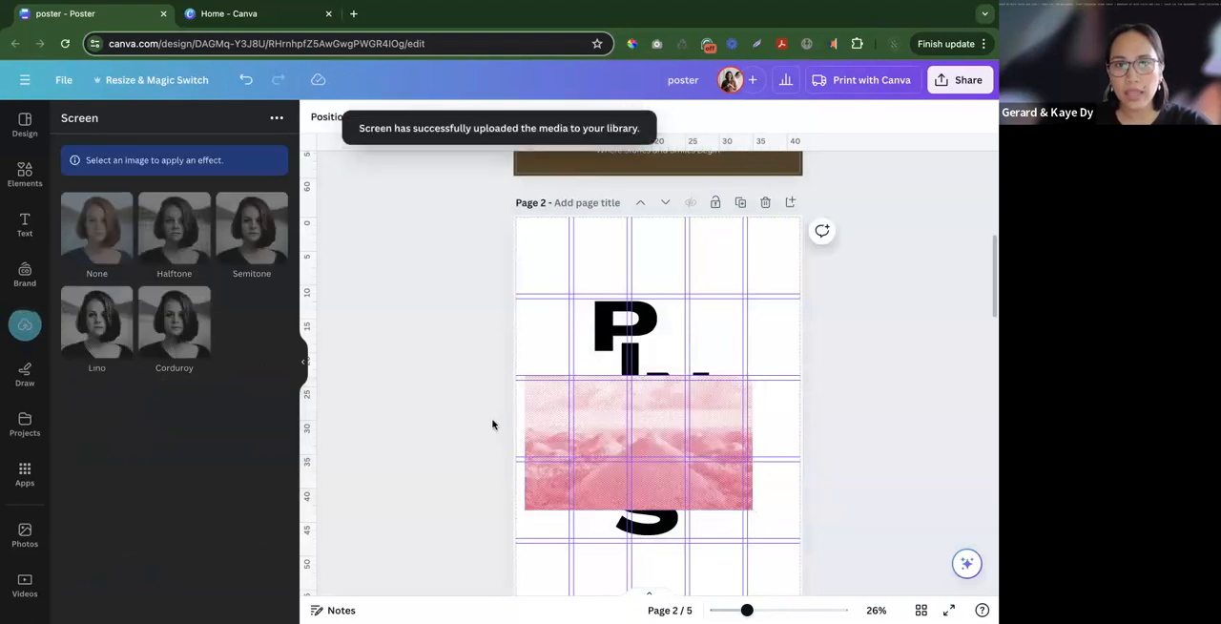
pyautogui.moveTo(580, 414); pyautogui.dragTo(615, 320)
pyautogui.click(784, 341)
pyautogui.click(615, 322)
pyautogui.click(761, 419)
# - Transfer the four pink duotone landscape photos from page 3 onto page 2
pyautogui.scroll(-5, 762, 417)
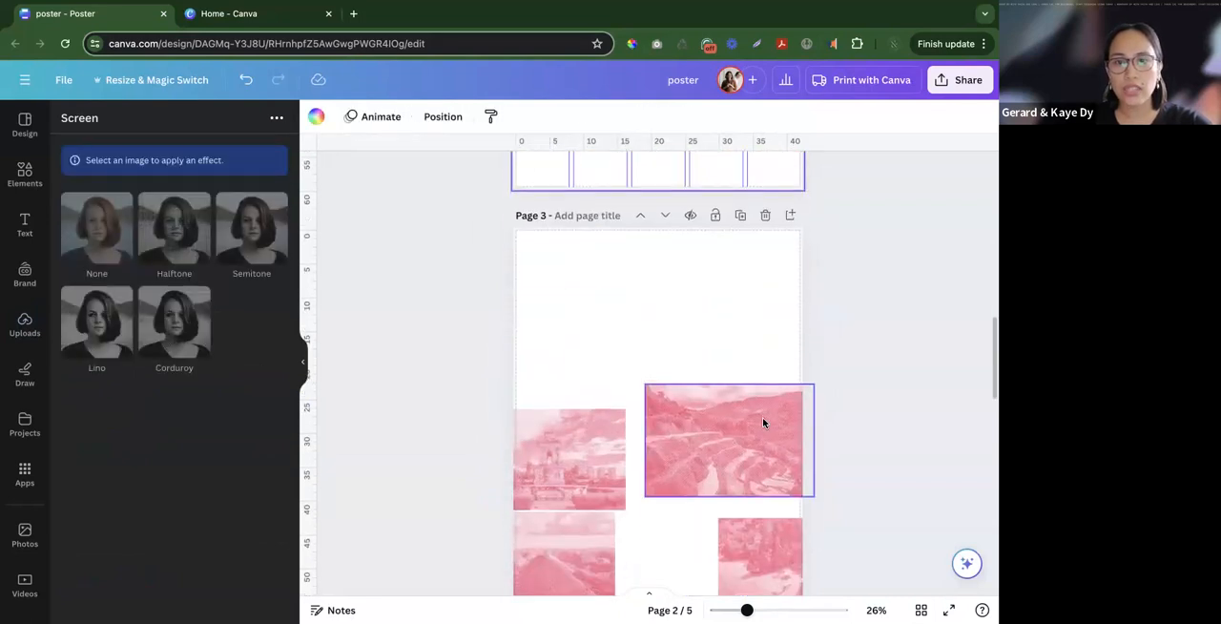
pyautogui.moveTo(491, 320); pyautogui.dragTo(839, 542)
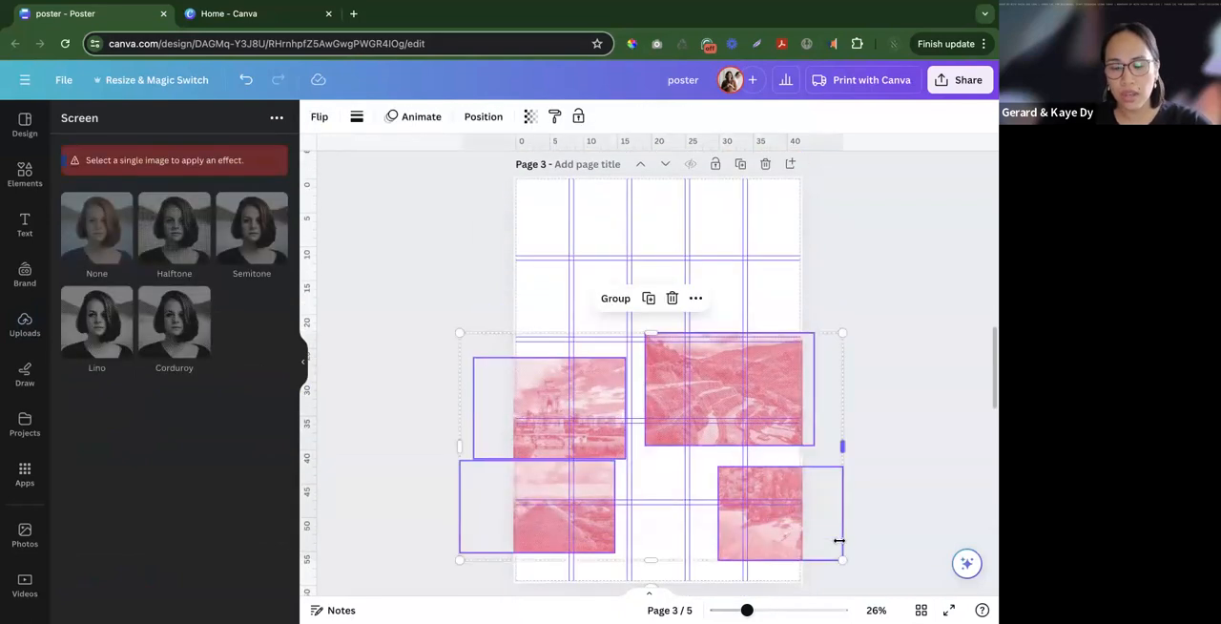
pyautogui.scroll(5, 804, 524)
pyautogui.click(777, 512)
pyautogui.click(766, 514)
pyautogui.click(753, 329)
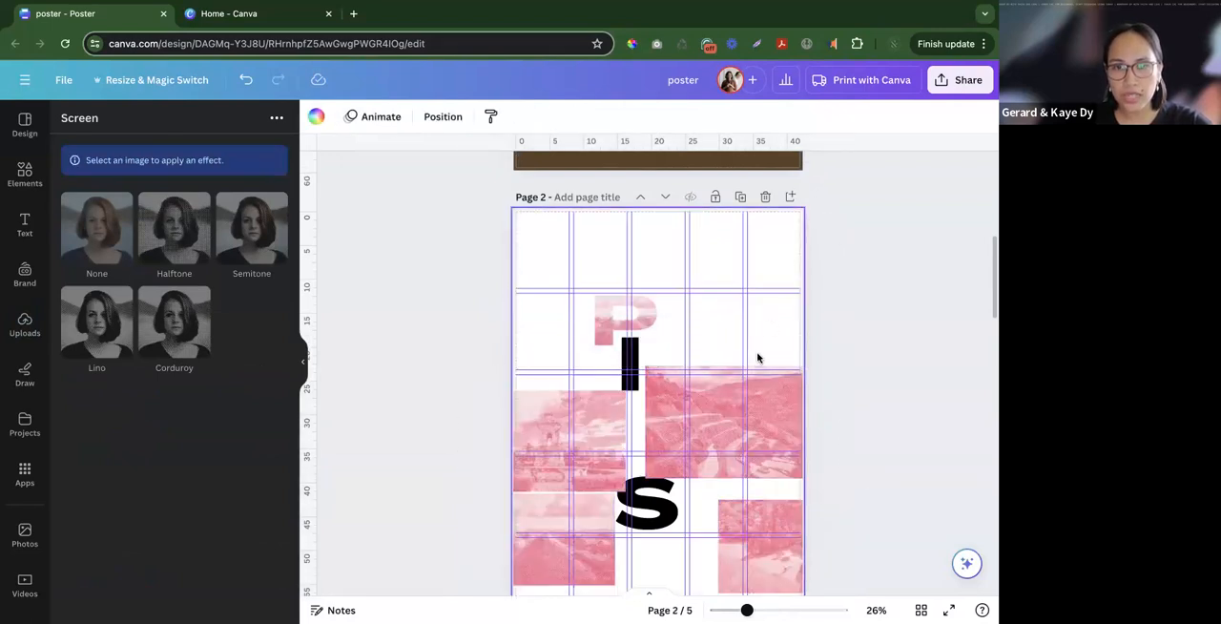
# - Fill the I, N, A and S letter frames on page 2 with one pink duotone photo each
pyautogui.scroll(-1, 757, 354)
pyautogui.moveTo(763, 371); pyautogui.dragTo(633, 309)
pyautogui.moveTo(775, 493); pyautogui.dragTo(667, 329)
pyautogui.moveTo(558, 380); pyautogui.dragTo(665, 388)
pyautogui.moveTo(559, 499); pyautogui.dragTo(696, 464)
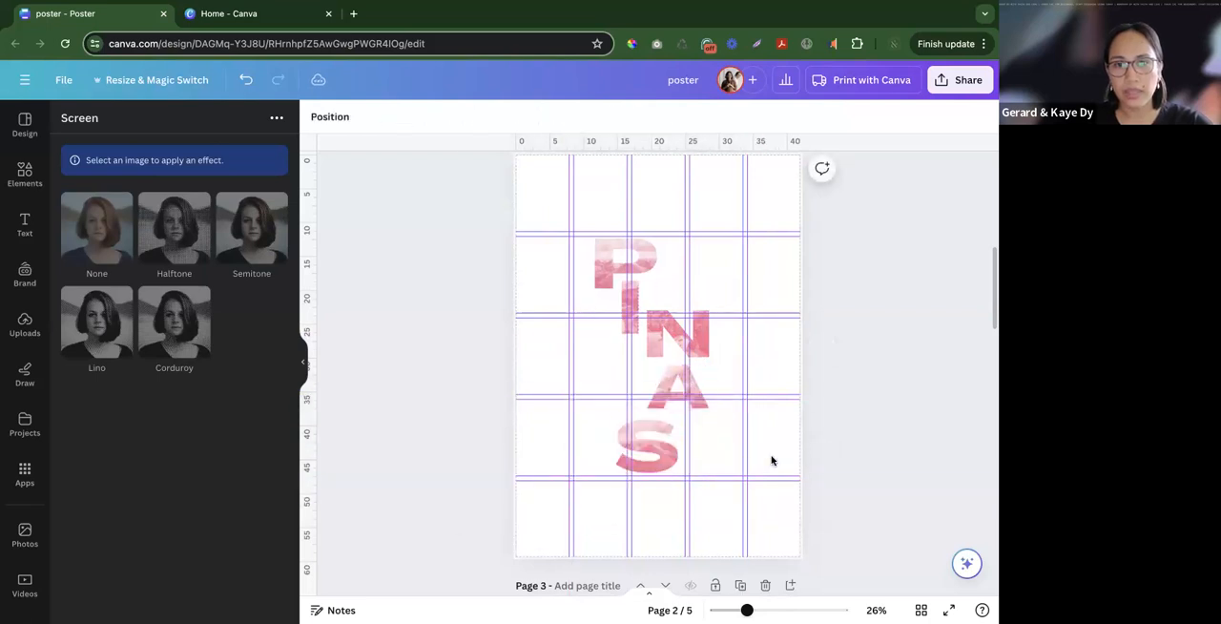
pyautogui.click(771, 457)
# - Set the brightness of the photo in the P frame to -7
pyautogui.scroll(1, 672, 487)
pyautogui.click(648, 468)
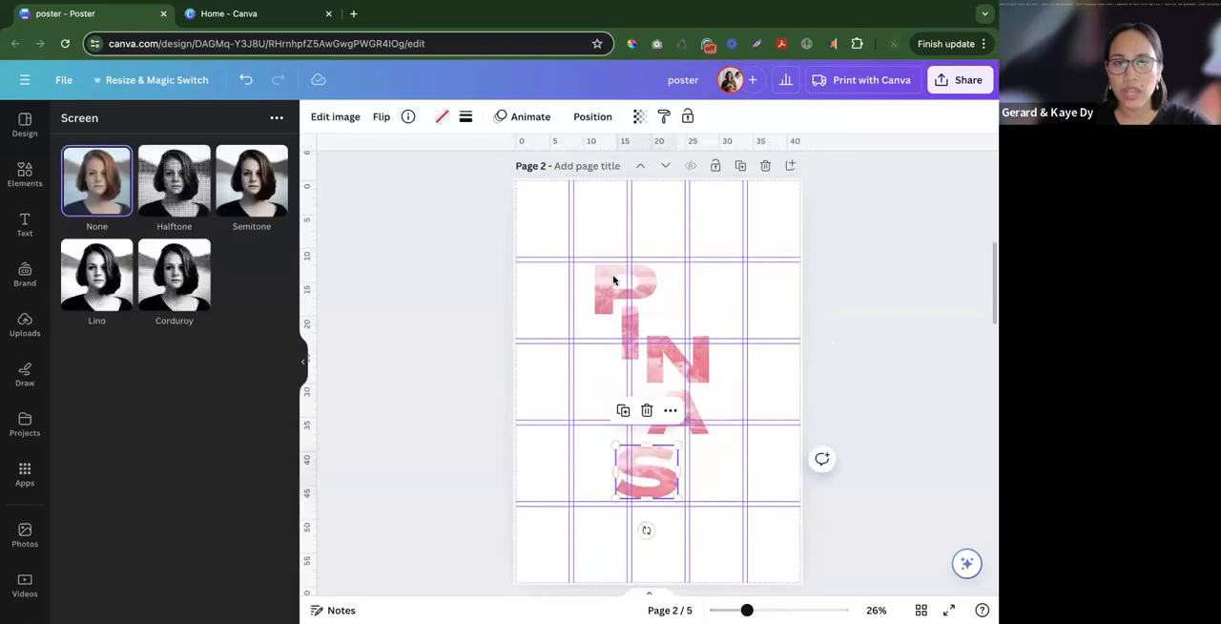
pyautogui.click(604, 292)
pyautogui.click(343, 119)
pyautogui.click(179, 127)
pyautogui.moveTo(154, 405); pyautogui.dragTo(148, 406)
# - Set the brightness of the photo in the S frame to -6
pyautogui.click(648, 469)
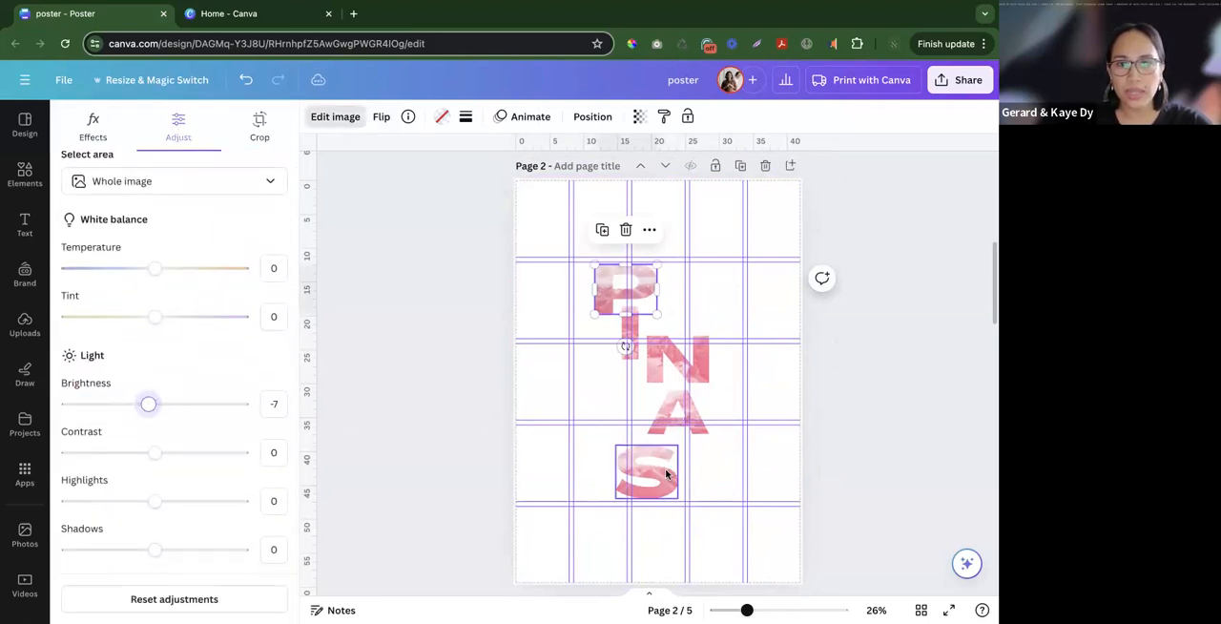
pyautogui.moveTo(153, 403); pyautogui.dragTo(150, 407)
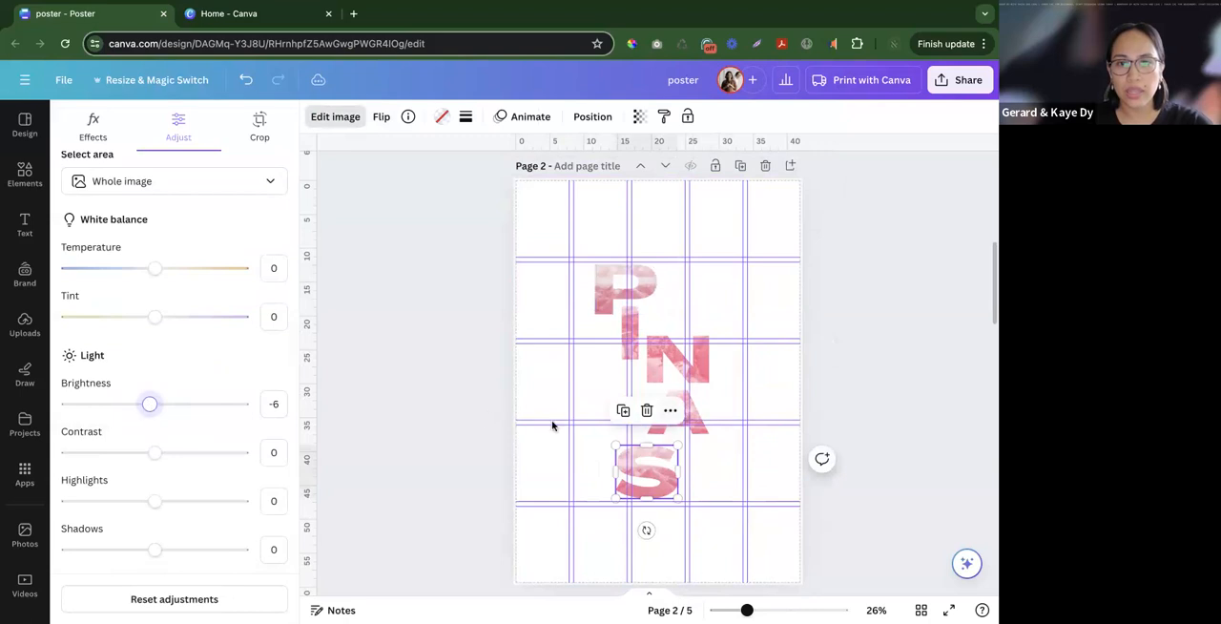
pyautogui.click(487, 428)
# - Compare the page 2 PINAS lettering with the finished poster on page 1, including in grid view
pyautogui.scroll(5, 886, 421)
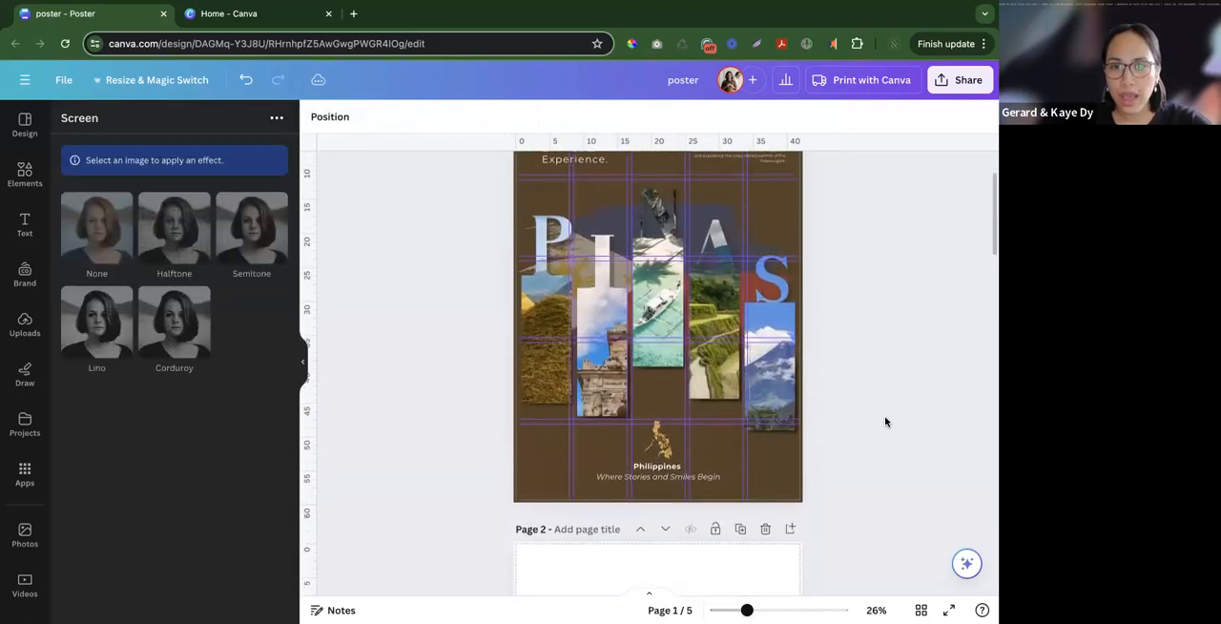
pyautogui.scroll(-5, 885, 421)
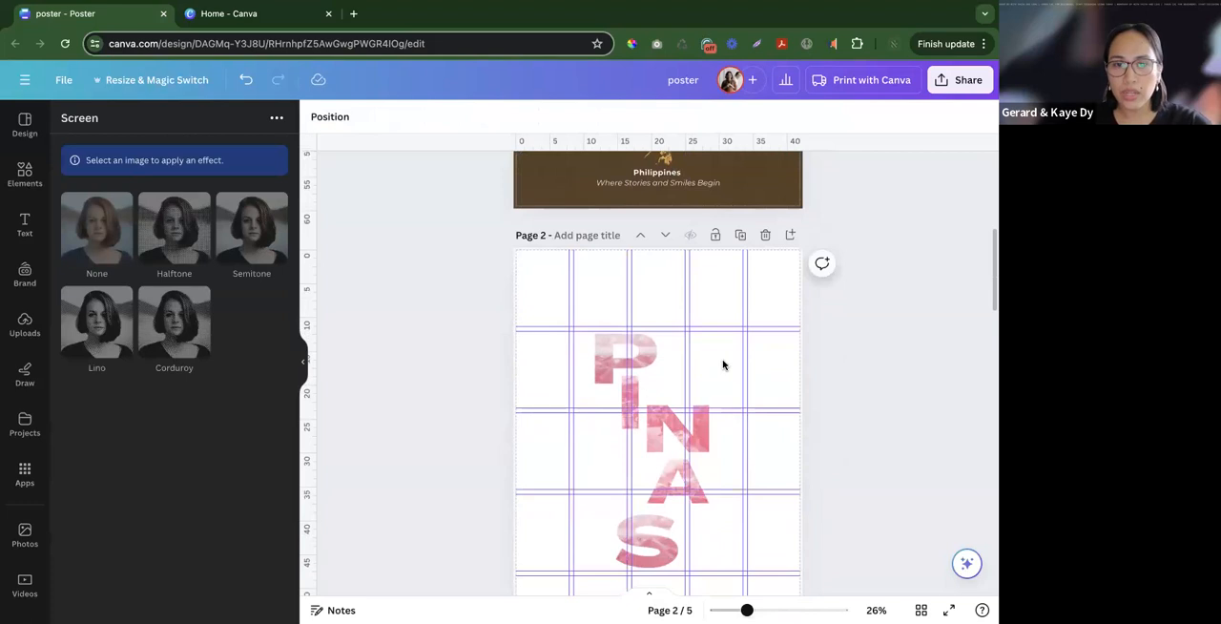
pyautogui.click(723, 364)
pyautogui.scroll(-3, 734, 372)
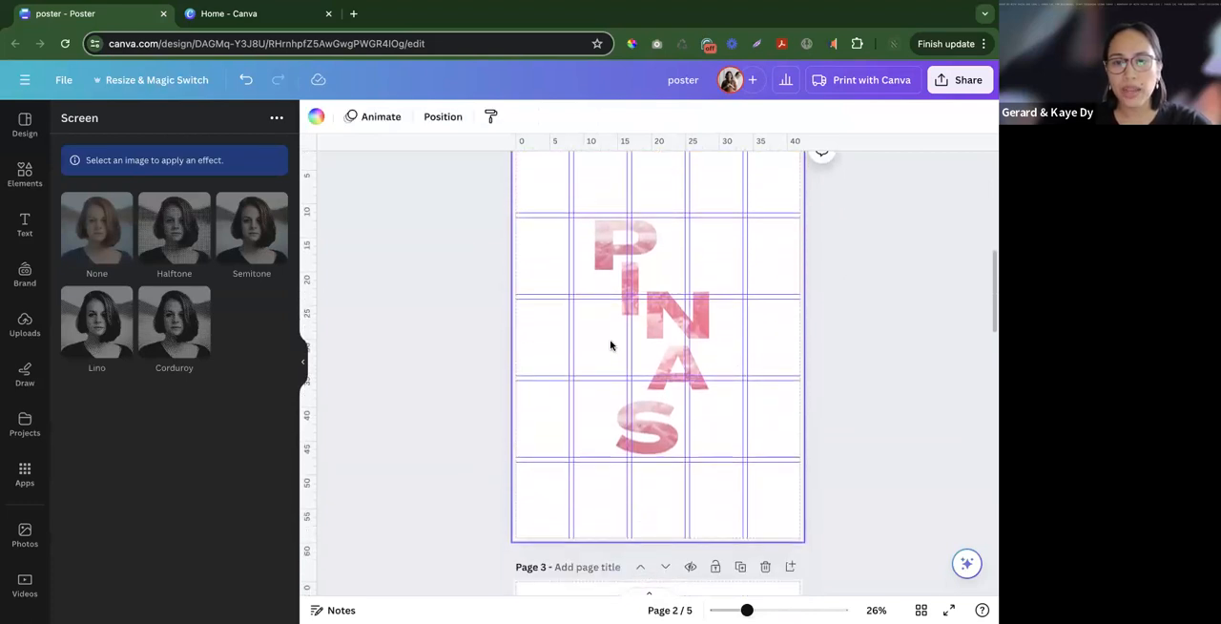
pyautogui.click(824, 377)
pyautogui.scroll(2, 830, 412)
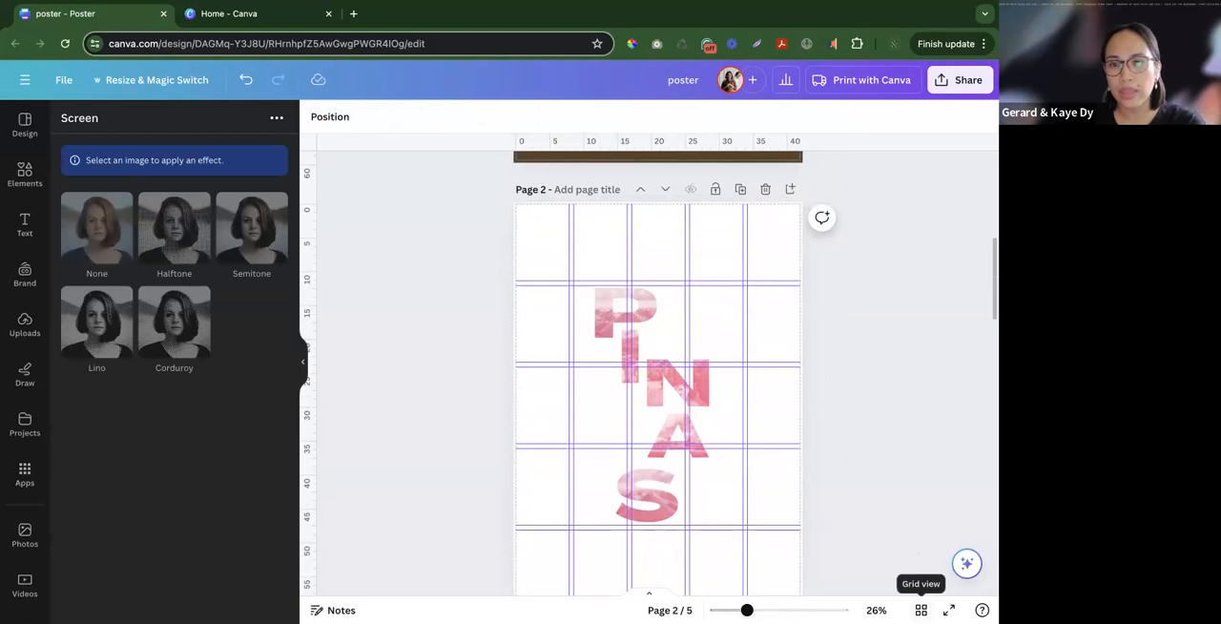
pyautogui.click(920, 610)
pyautogui.doubleClick(313, 284)
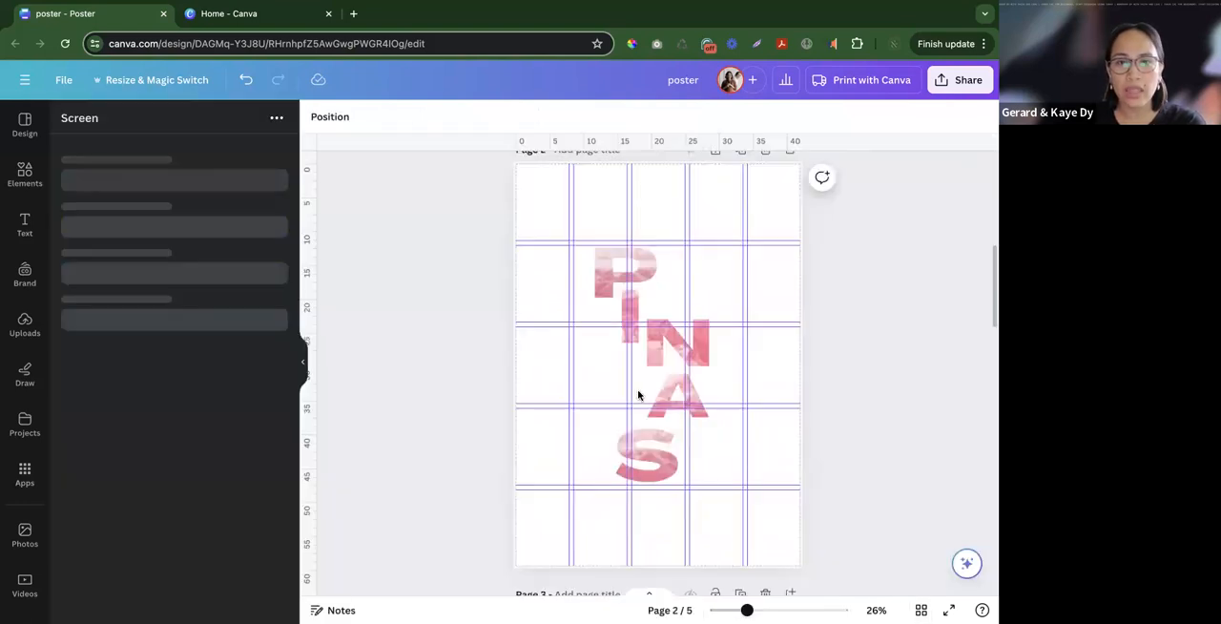
pyautogui.click(608, 381)
pyautogui.scroll(8, 605, 381)
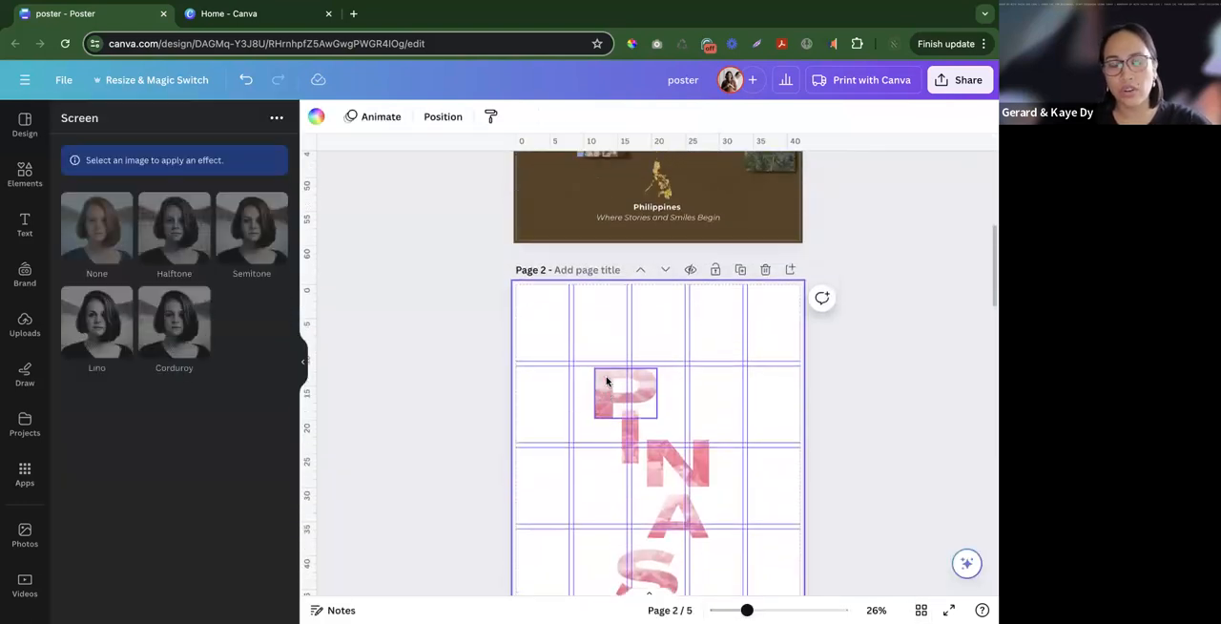
pyautogui.click(575, 381)
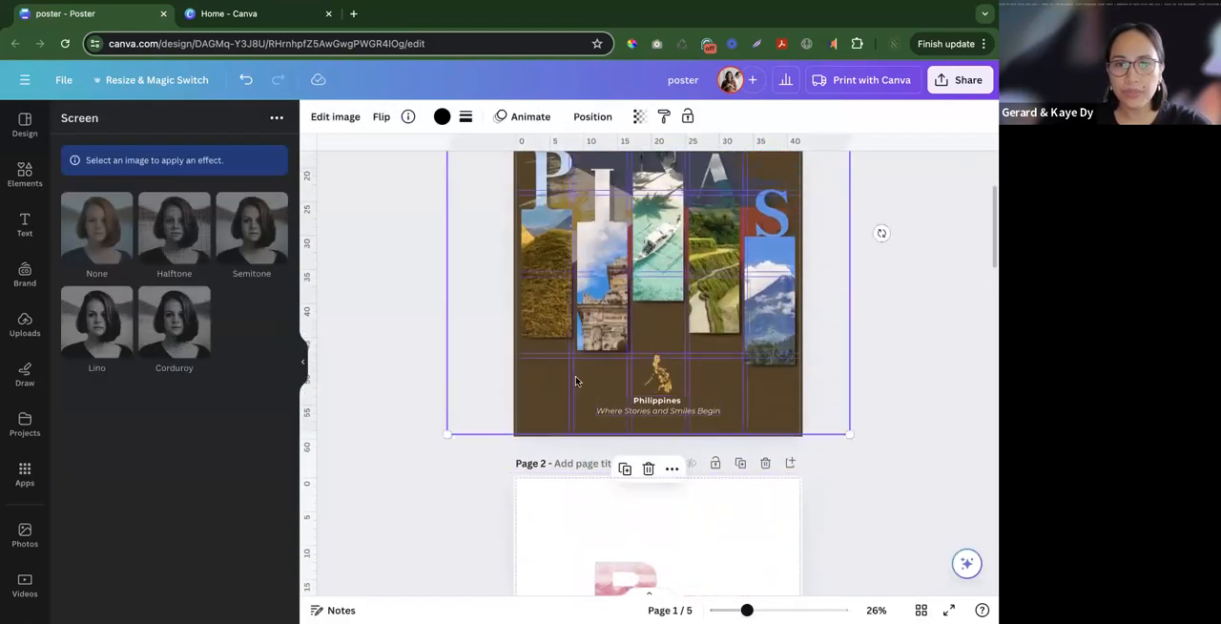
pyautogui.click(910, 370)
pyautogui.scroll(3, 910, 370)
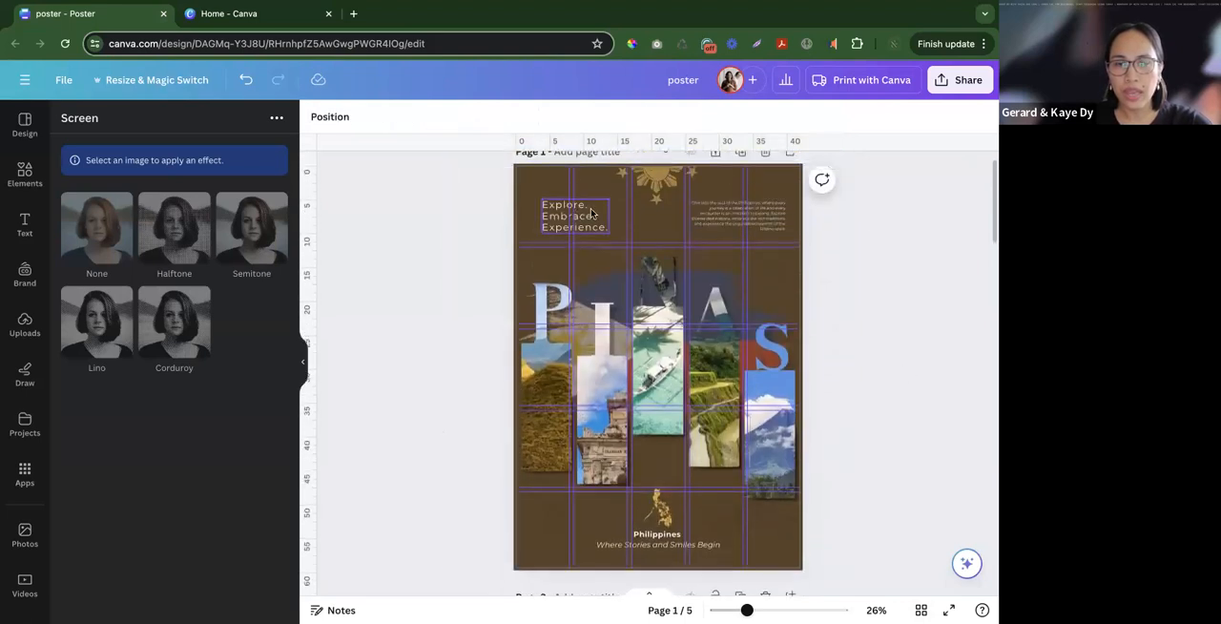
# - Copy the golden Philippines map graphic from the page 1 poster and paste it onto page 2
pyautogui.scroll(-8, 658, 314)
pyautogui.scroll(4, 663, 314)
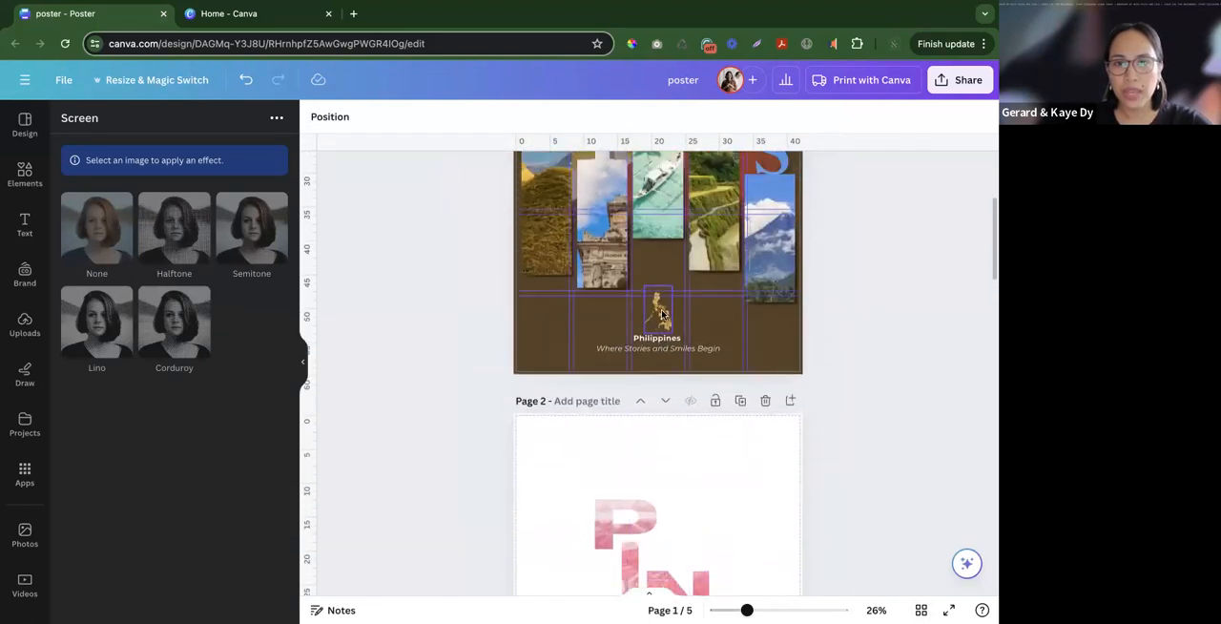
pyautogui.click(662, 315)
pyautogui.click(715, 500)
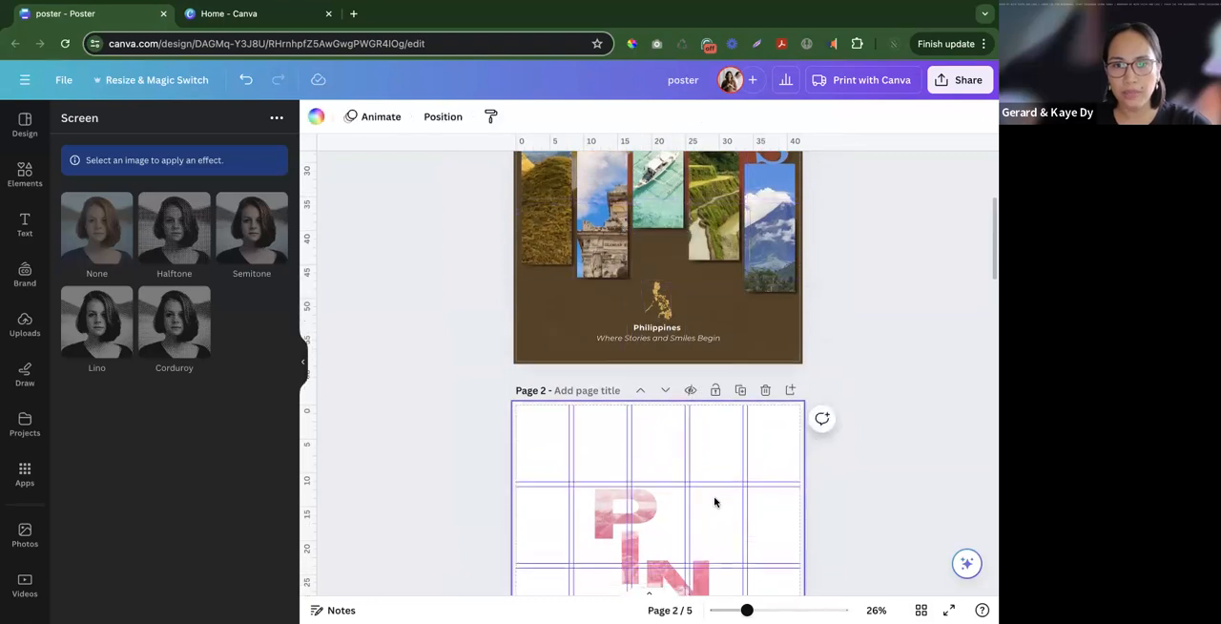
pyautogui.press('super+v')
# - Enlarge the pasted Philippines map to span most of page 2 and centre it over the PINAS letters
pyautogui.moveTo(639, 504); pyautogui.dragTo(573, 281)
pyautogui.moveTo(708, 247); pyautogui.dragTo(749, 198)
pyautogui.moveTo(654, 264); pyautogui.dragTo(663, 282)
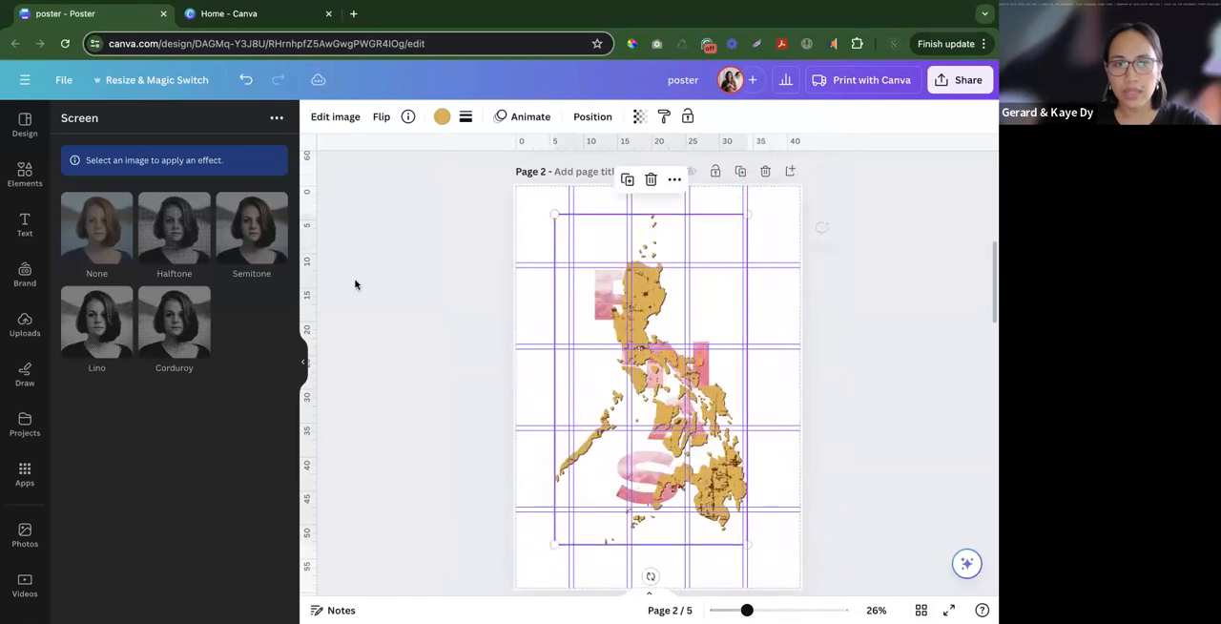
# - Search the elements library for "philippines map" and limit the results to graphics
pyautogui.click(23, 175)
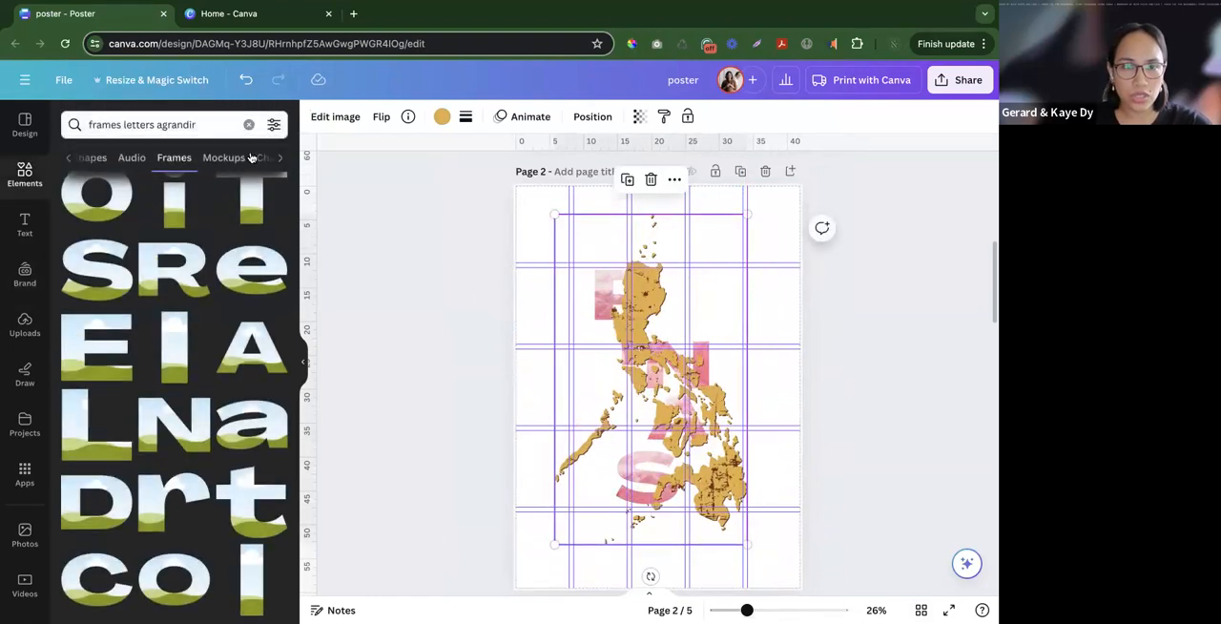
pyautogui.click(42, 177)
pyautogui.click(204, 132)
pyautogui.write('philippines map')
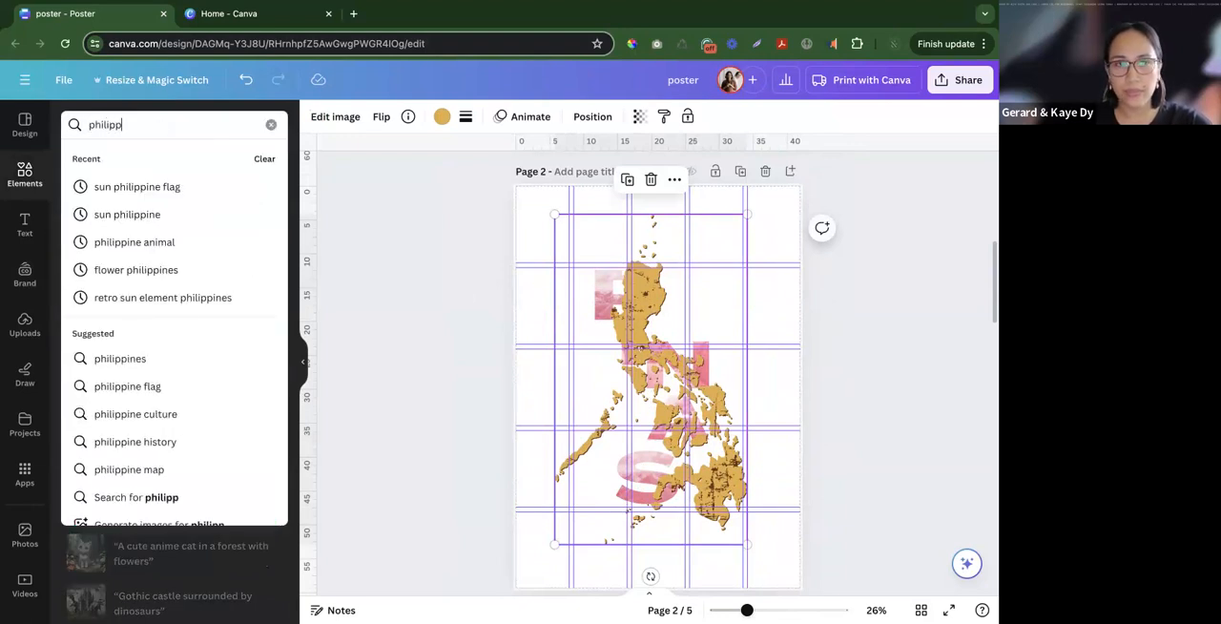
pyautogui.press('Return')
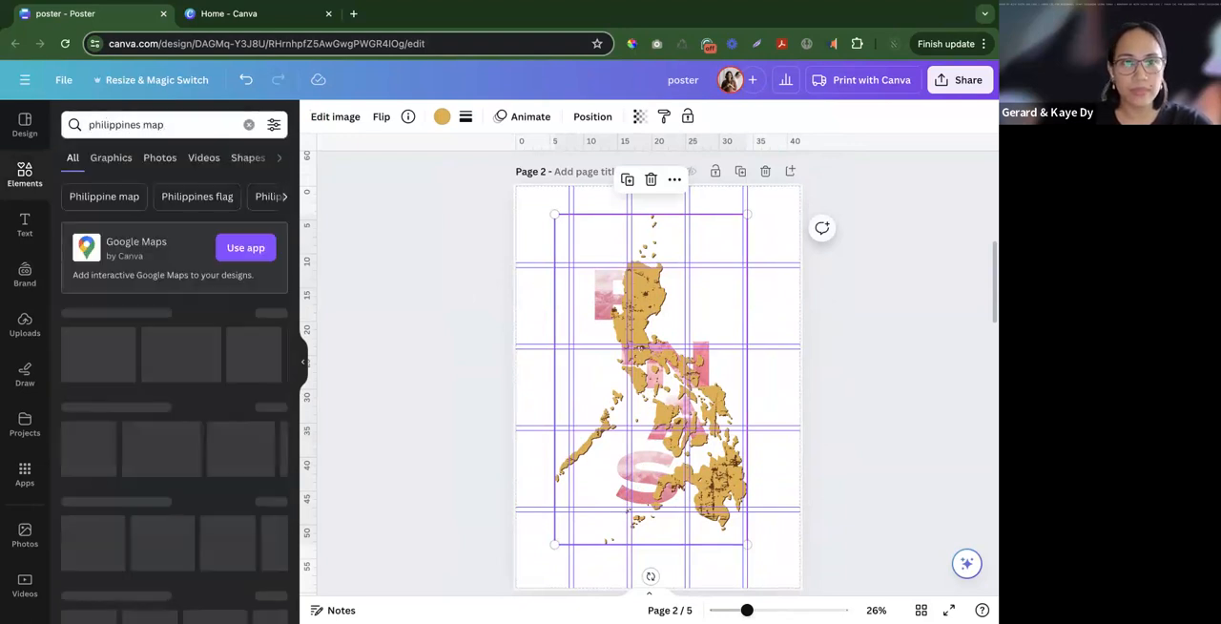
pyautogui.click(274, 339)
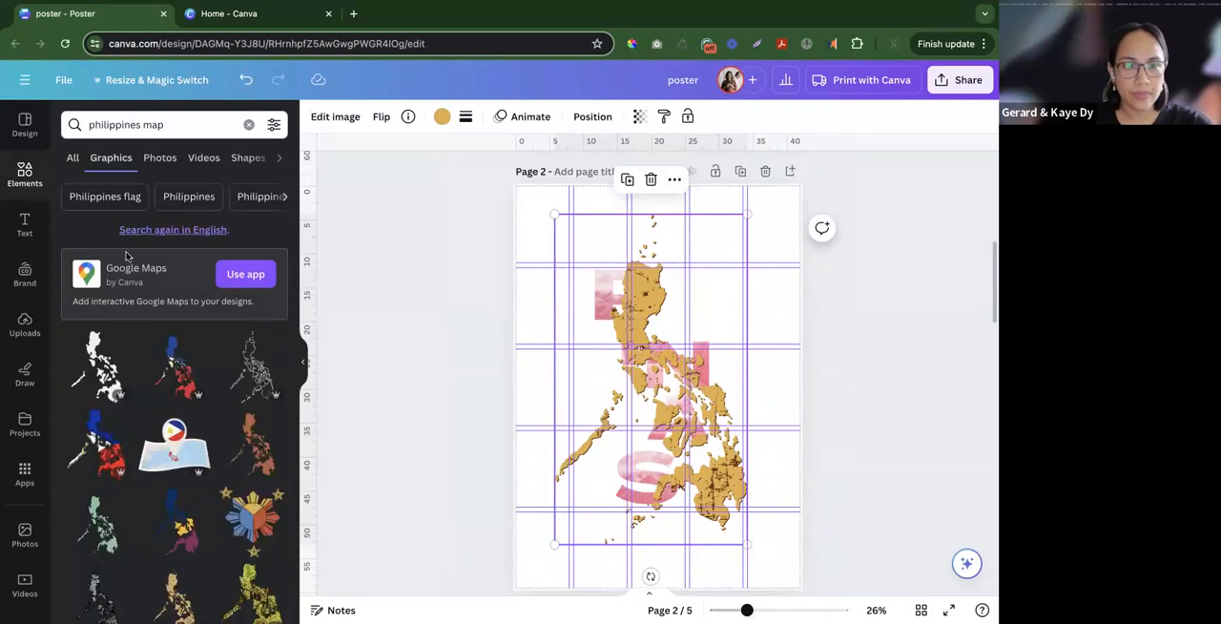
# - Add the solid Philippines map graphic to page 2 and colour it with the document's light blue
pyautogui.moveTo(98, 356); pyautogui.dragTo(577, 377)
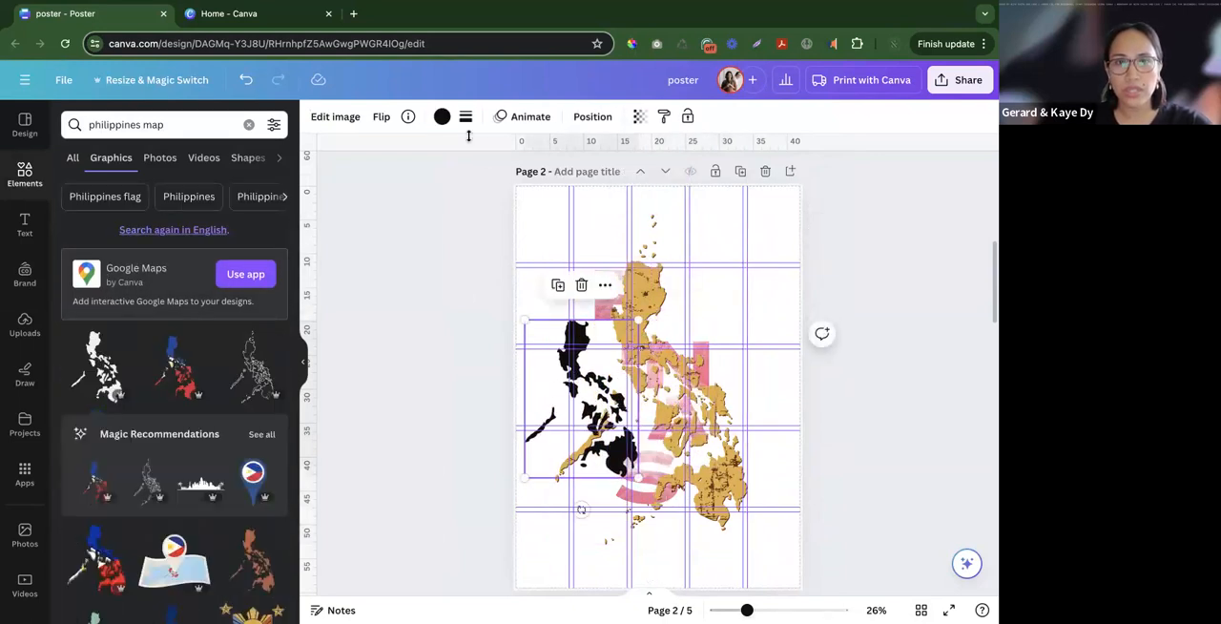
pyautogui.click(440, 116)
pyautogui.click(77, 239)
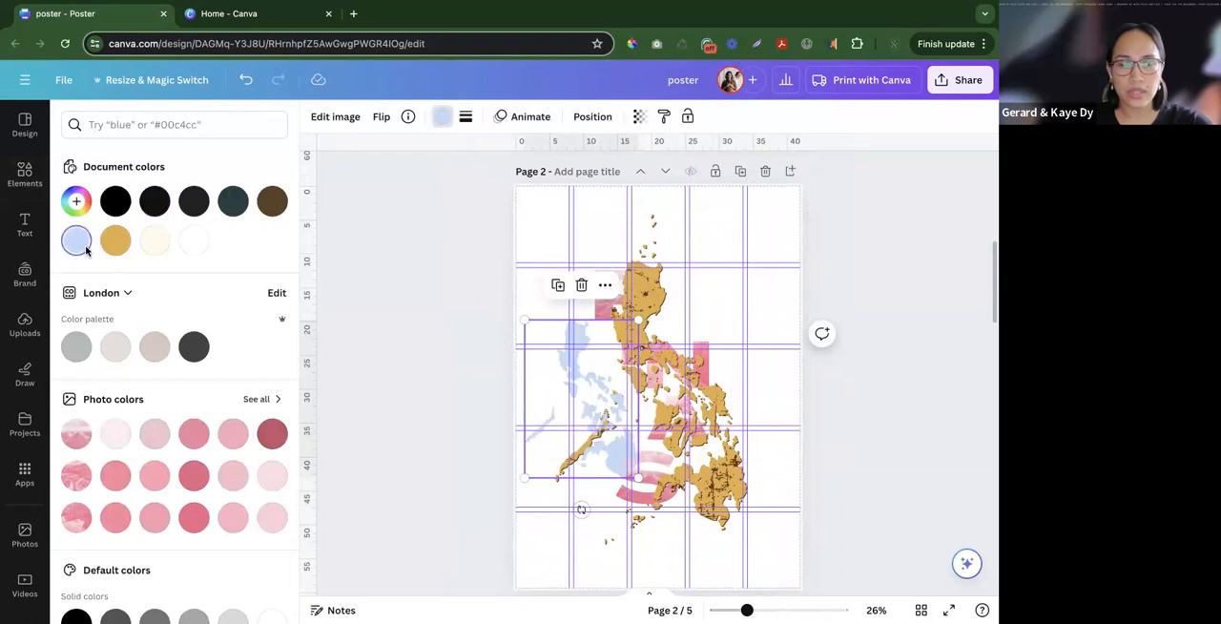
# - Delete the golden map from page 2 and enlarge the light blue map in its place over the PINAS letters
pyautogui.click(657, 321)
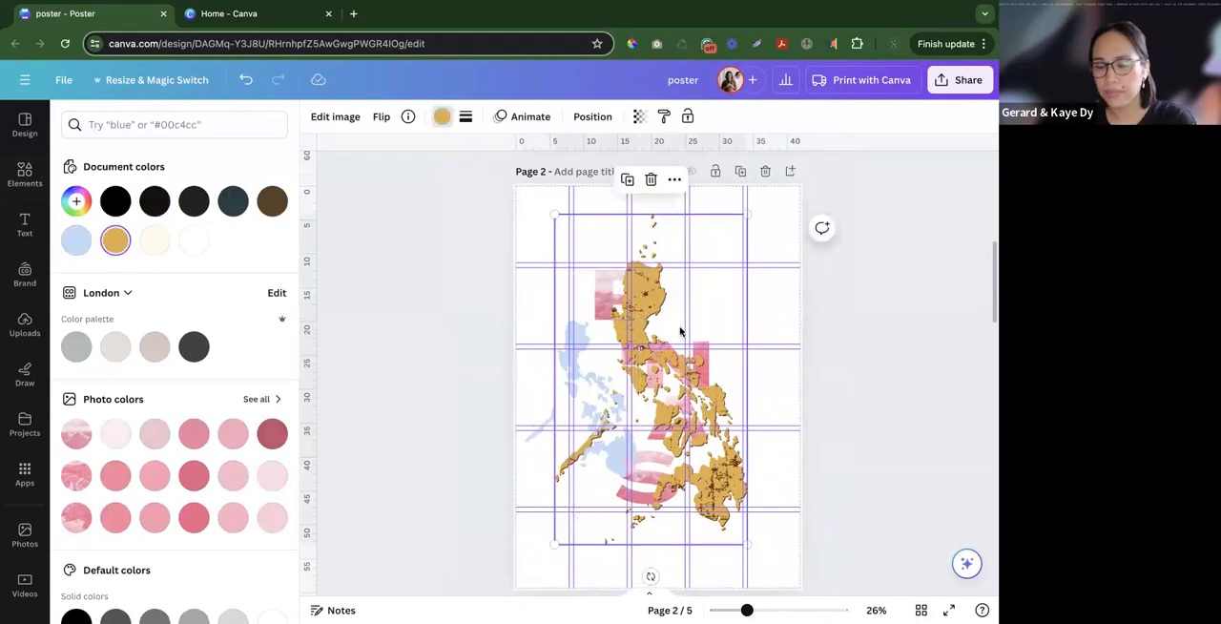
pyautogui.press('Delete')
pyautogui.click(579, 382)
pyautogui.moveTo(637, 319); pyautogui.dragTo(728, 196)
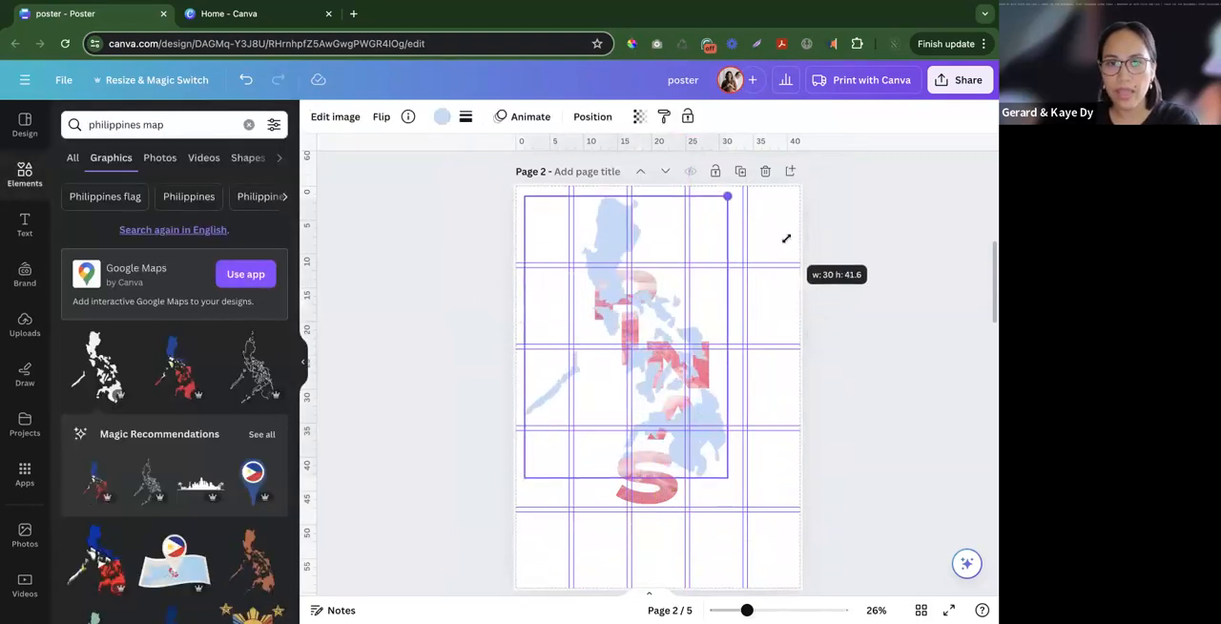
pyautogui.moveTo(678, 347); pyautogui.dragTo(695, 381)
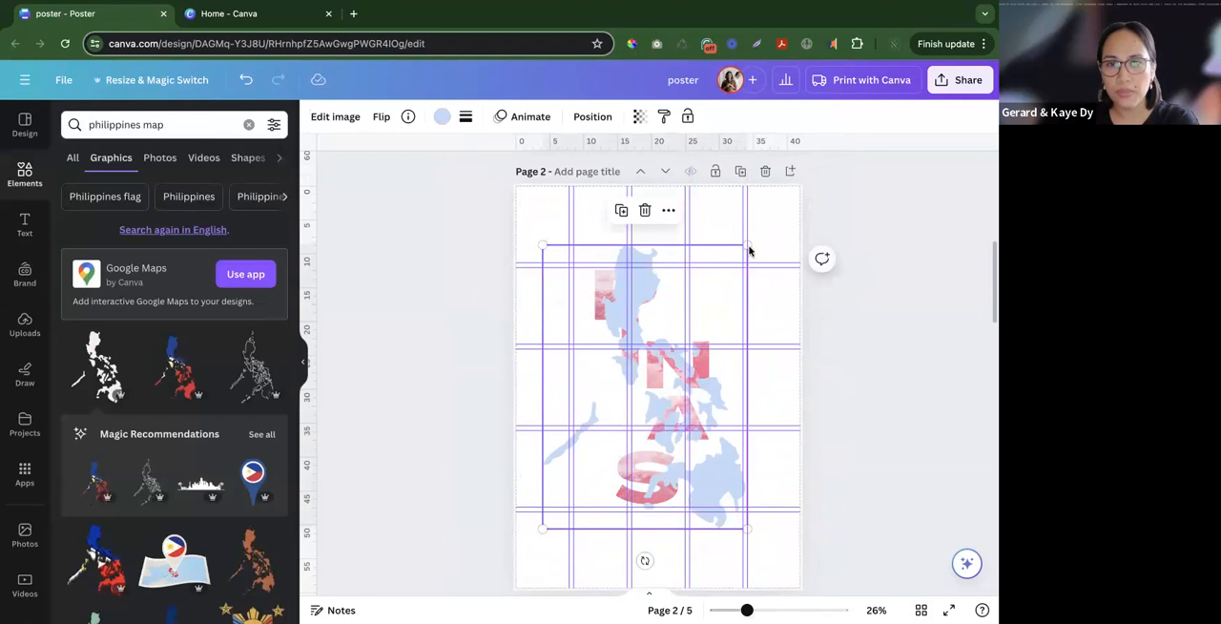
pyautogui.moveTo(767, 230); pyautogui.dragTo(771, 224)
# - Send the light blue map behind the PINAS letters and centre it on page 2
pyautogui.rightClick(667, 319)
pyautogui.moveTo(726, 426)
pyautogui.click(581, 504)
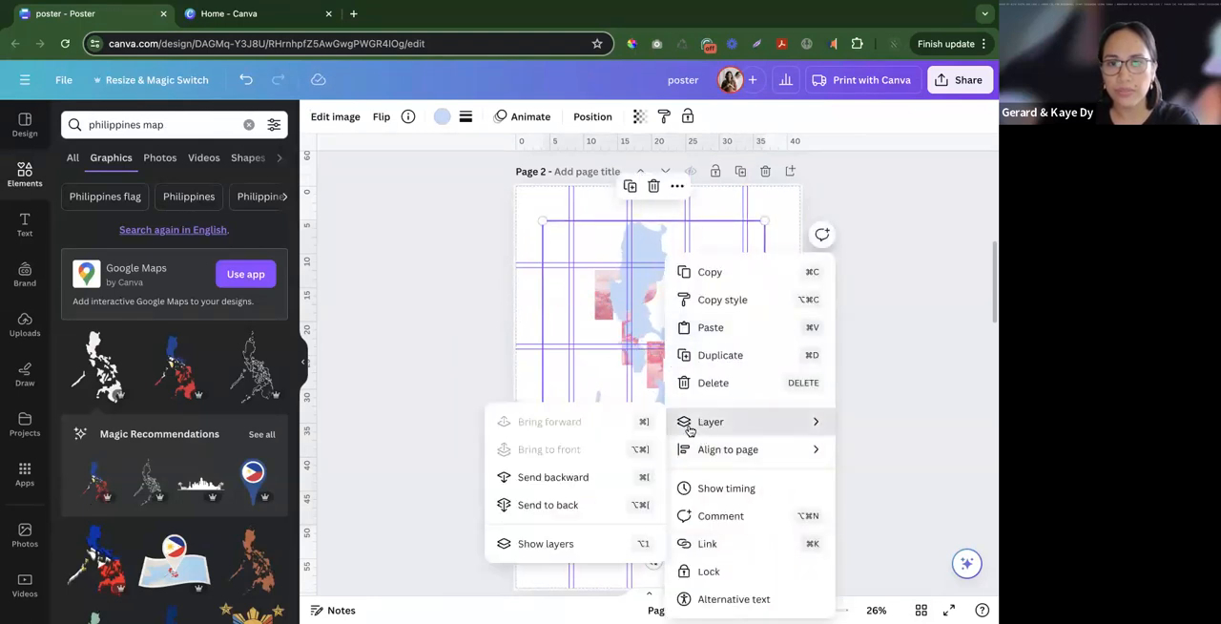
pyautogui.click(549, 580)
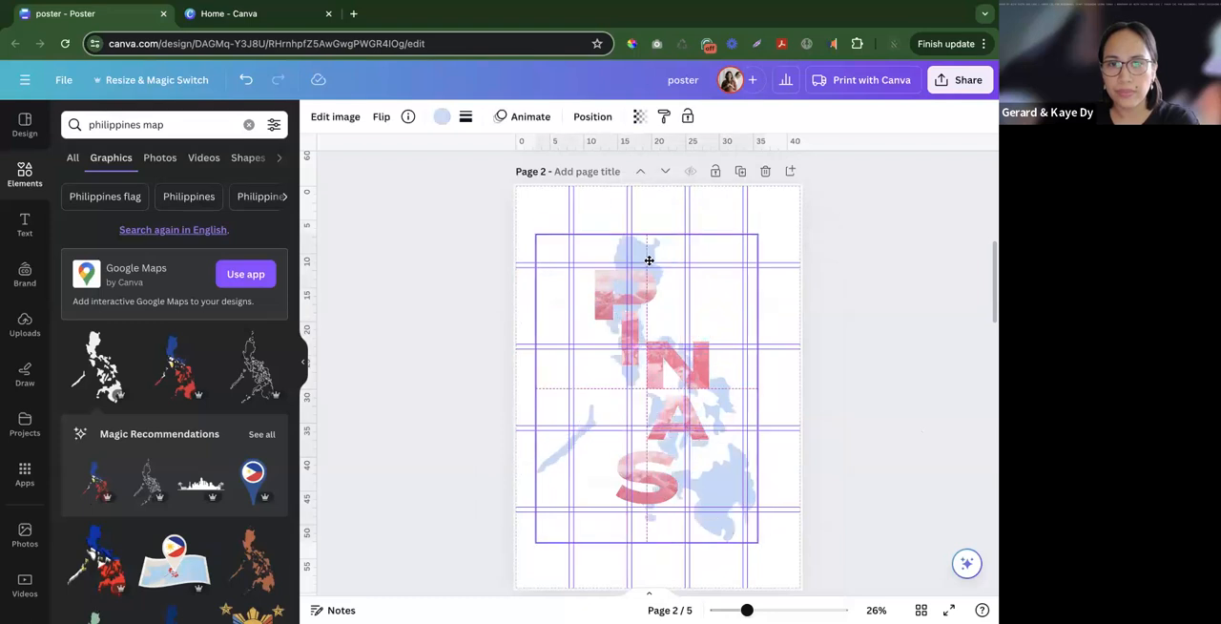
pyautogui.click(897, 389)
# - Copy the small intro paragraph from the page 1 poster and paste it onto page 2, widened and placed below the map
pyautogui.scroll(5, 897, 389)
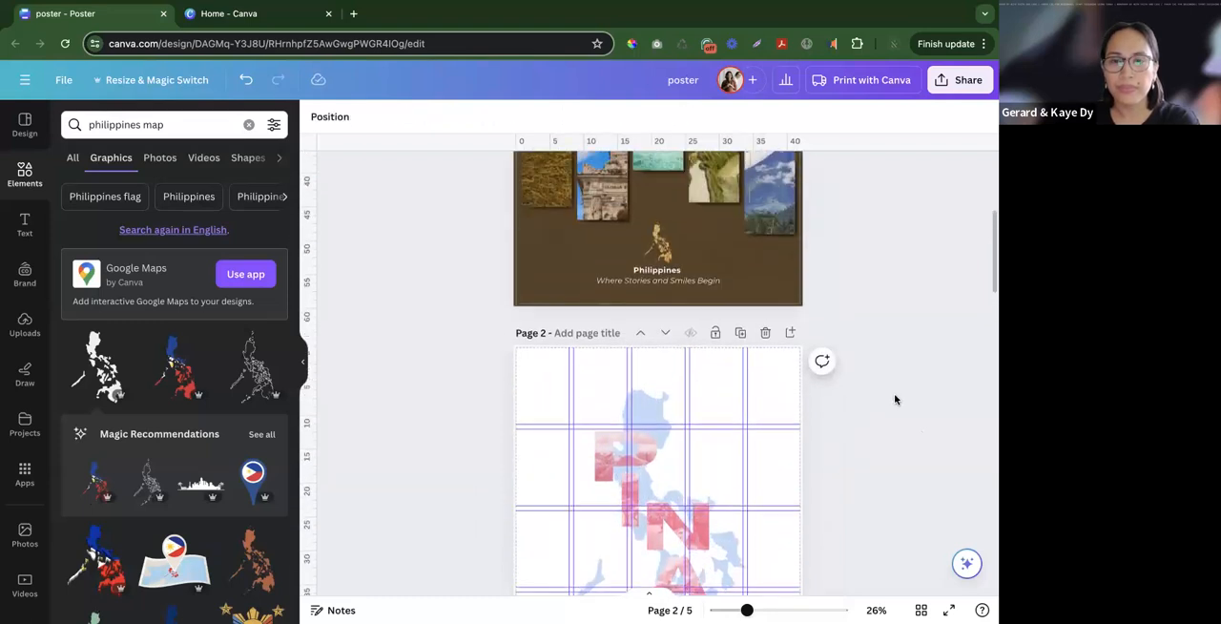
pyautogui.scroll(-1, 890, 401)
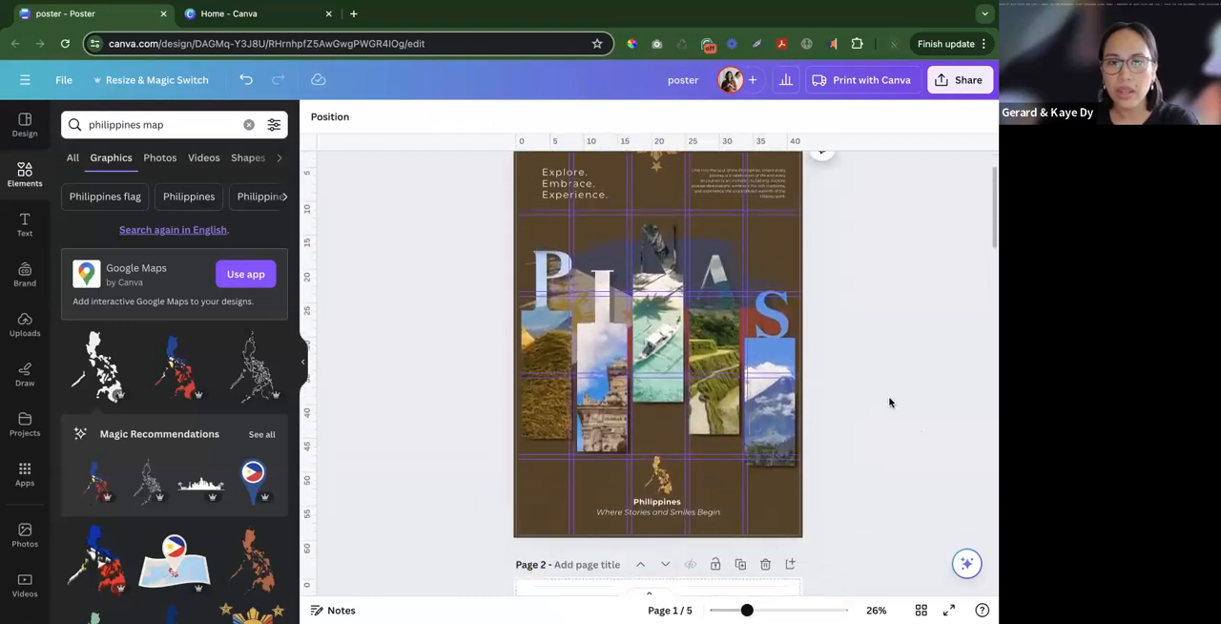
pyautogui.scroll(-5, 886, 398)
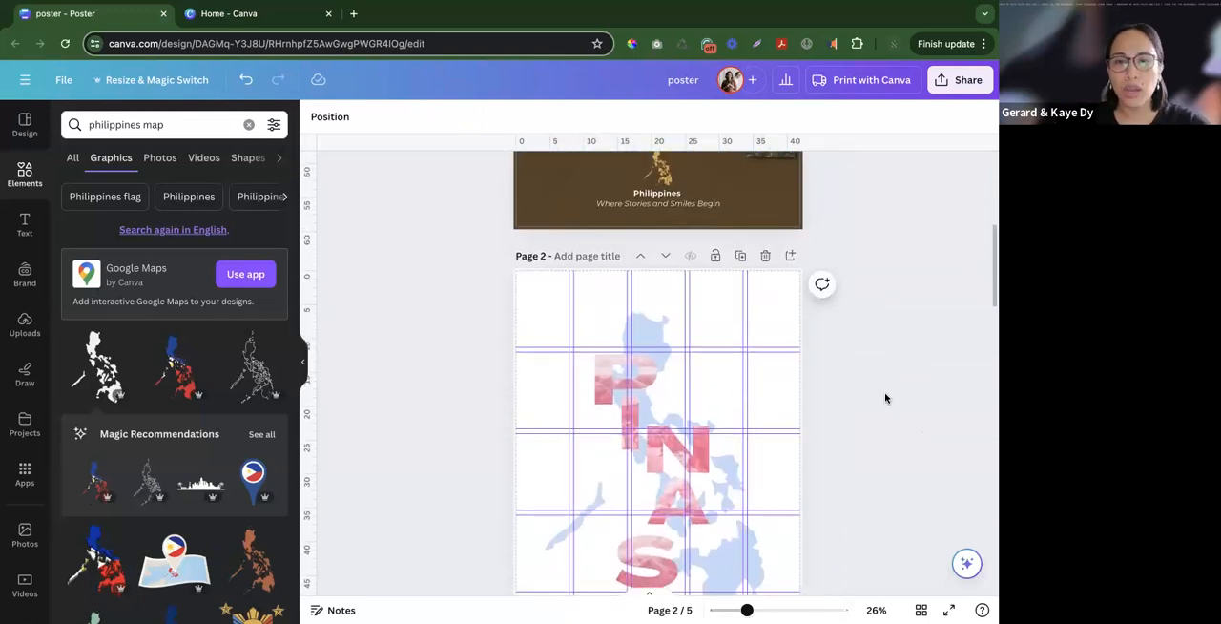
pyautogui.scroll(5, 885, 397)
pyautogui.click(722, 233)
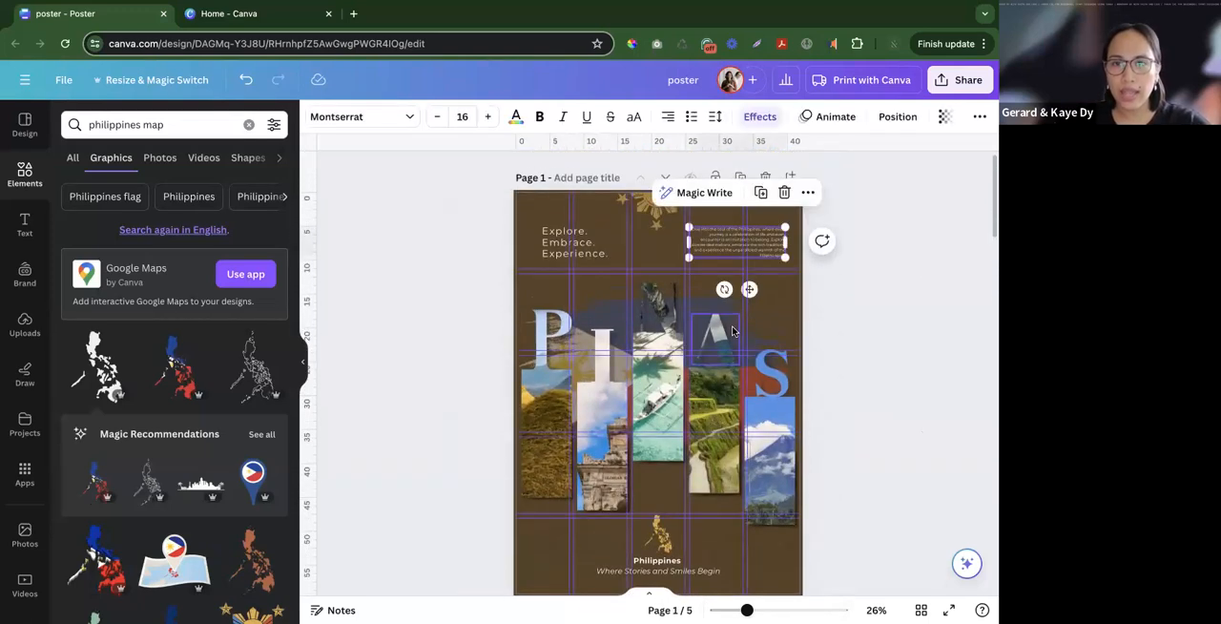
pyautogui.scroll(-5, 737, 330)
pyautogui.click(654, 509)
pyautogui.hotkey('ctrl', 'v')
pyautogui.moveTo(732, 199); pyautogui.dragTo(748, 500)
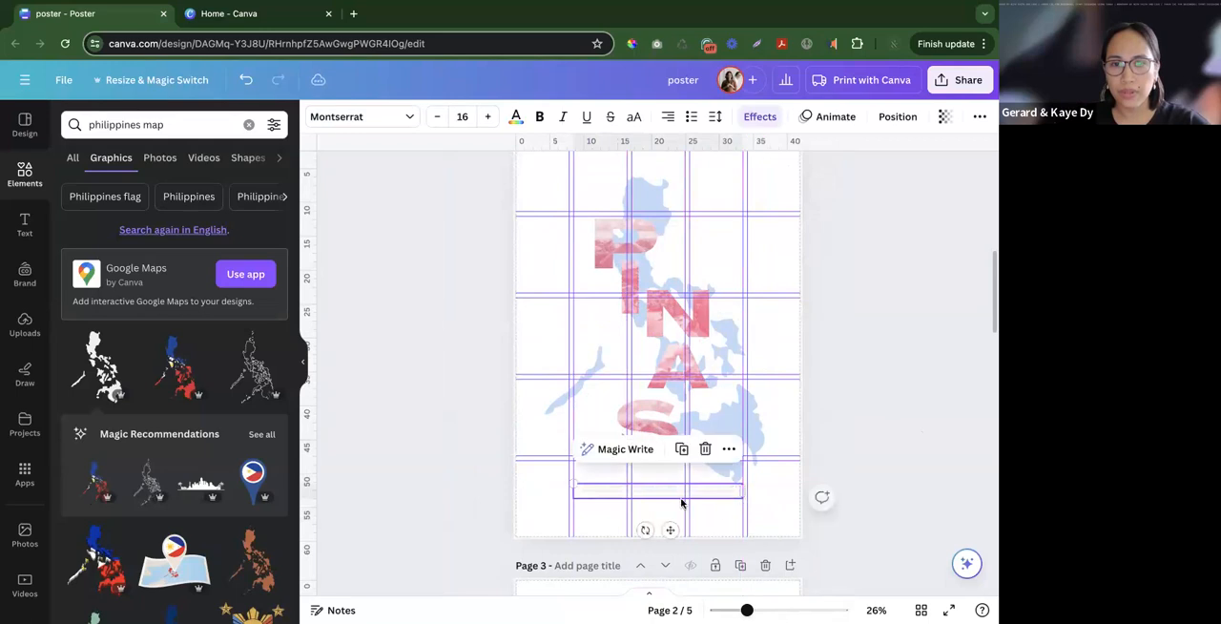
pyautogui.moveTo(665, 511); pyautogui.dragTo(663, 527)
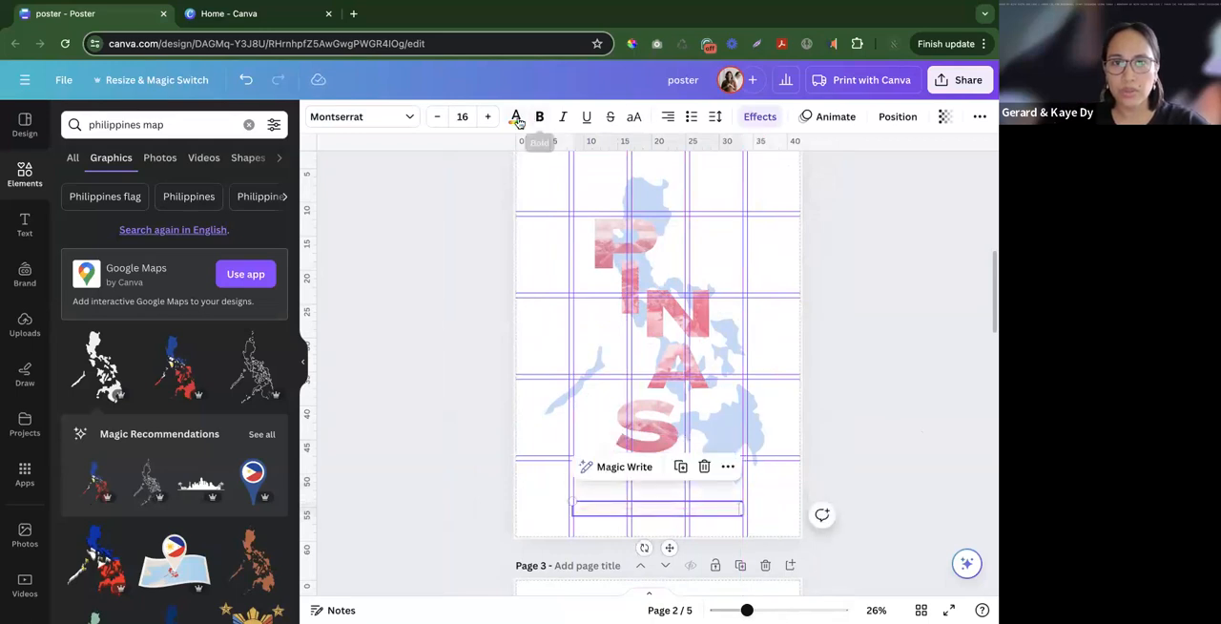
# - Set the pasted paragraph's text colour to black
pyautogui.click(516, 120)
pyautogui.click(116, 201)
pyautogui.click(491, 491)
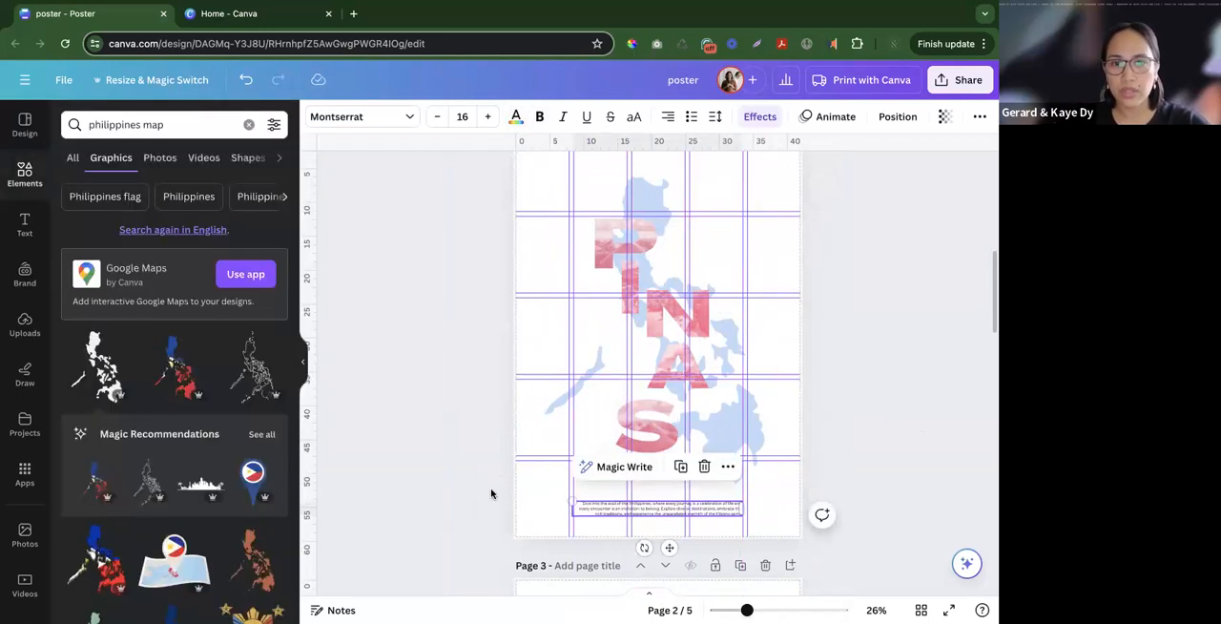
# - Change the font of the paragraph below the map to Monoist
pyautogui.doubleClick(608, 509)
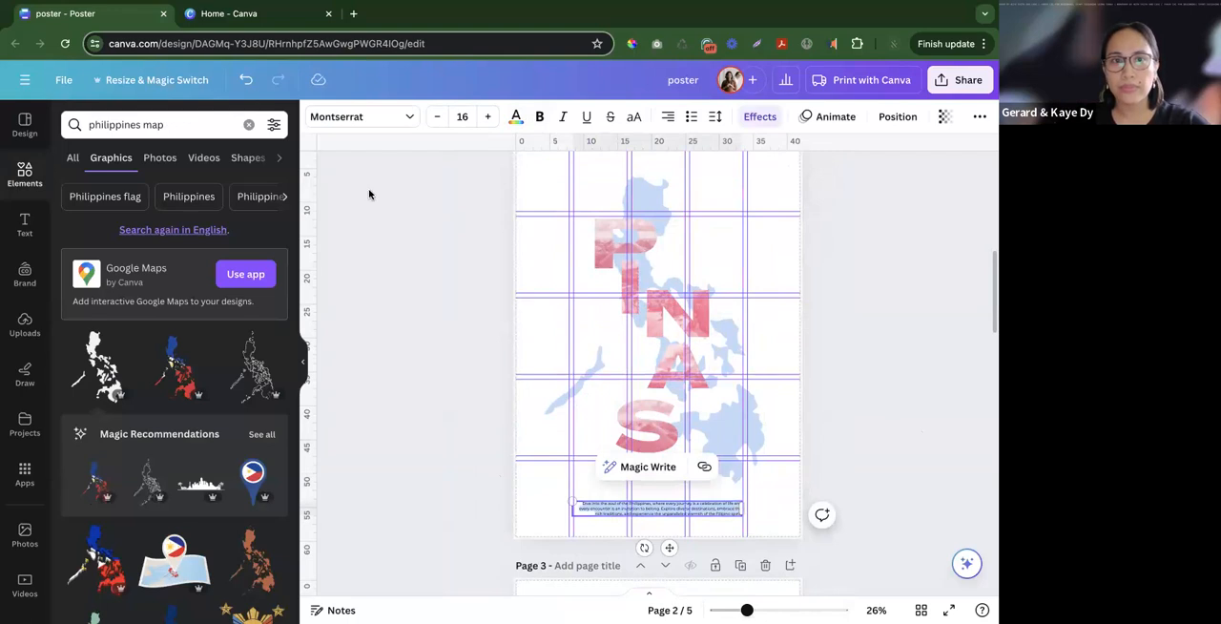
pyautogui.click(401, 118)
pyautogui.click(133, 160)
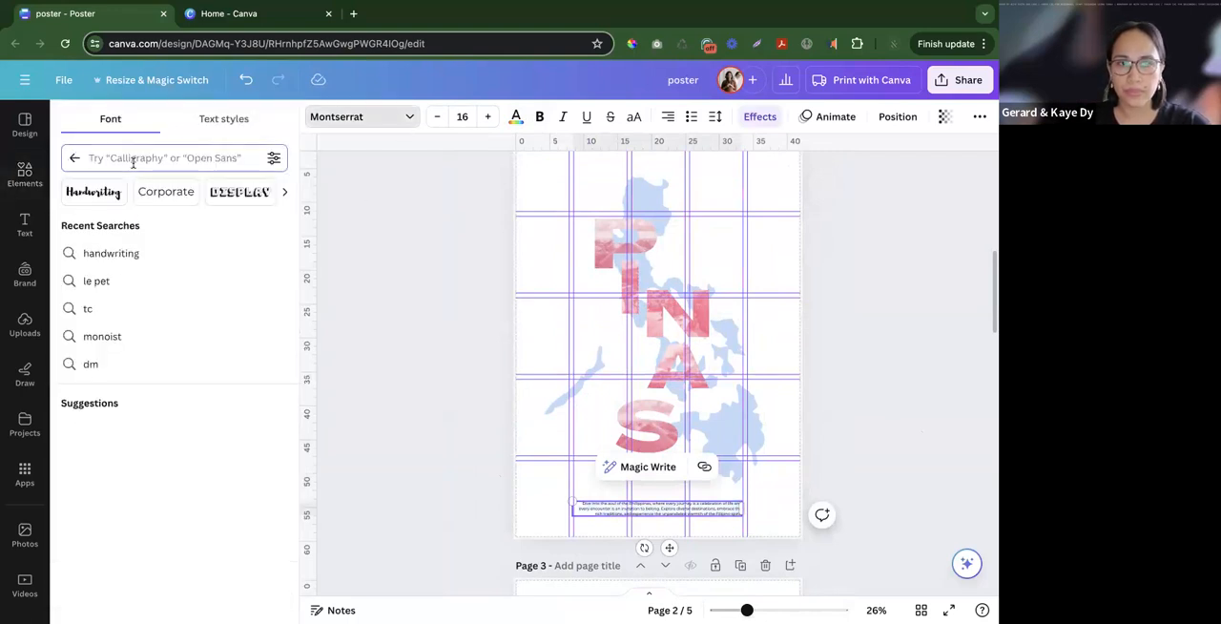
pyautogui.write('mon')
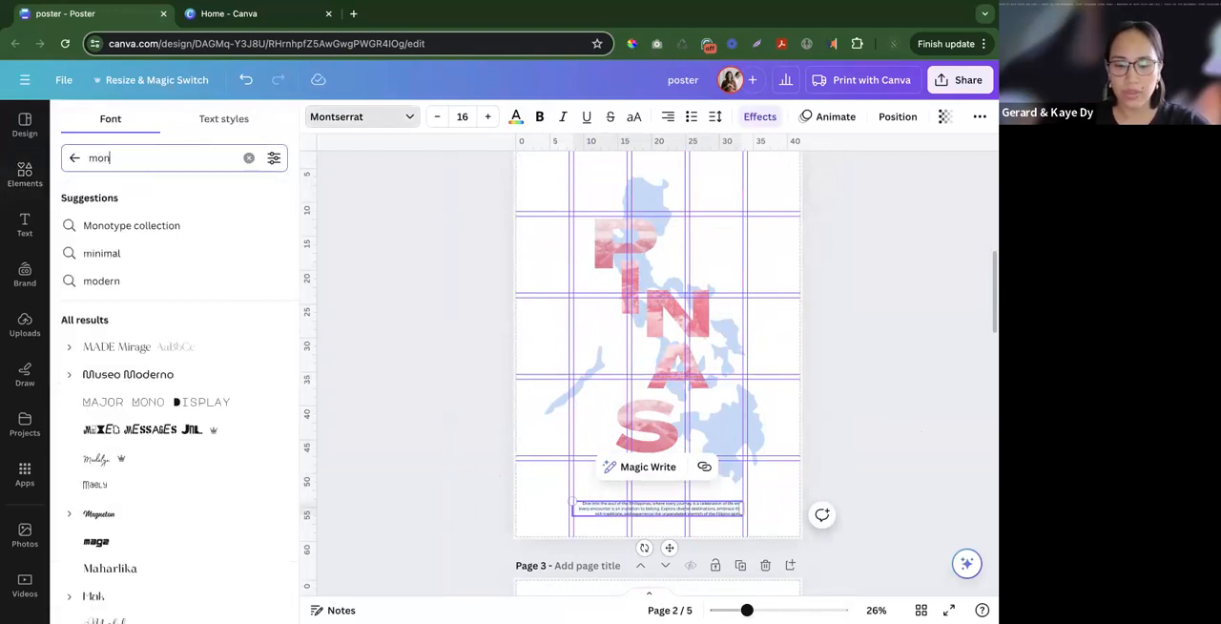
pyautogui.write('oise')
pyautogui.press('Return')
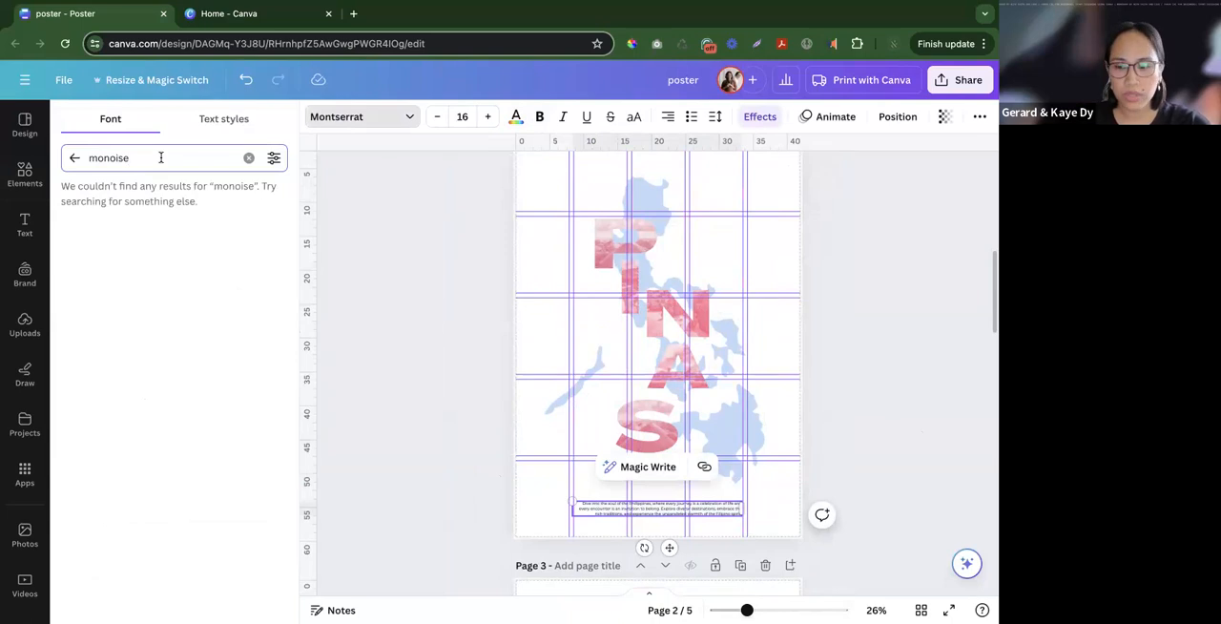
pyautogui.click(116, 224)
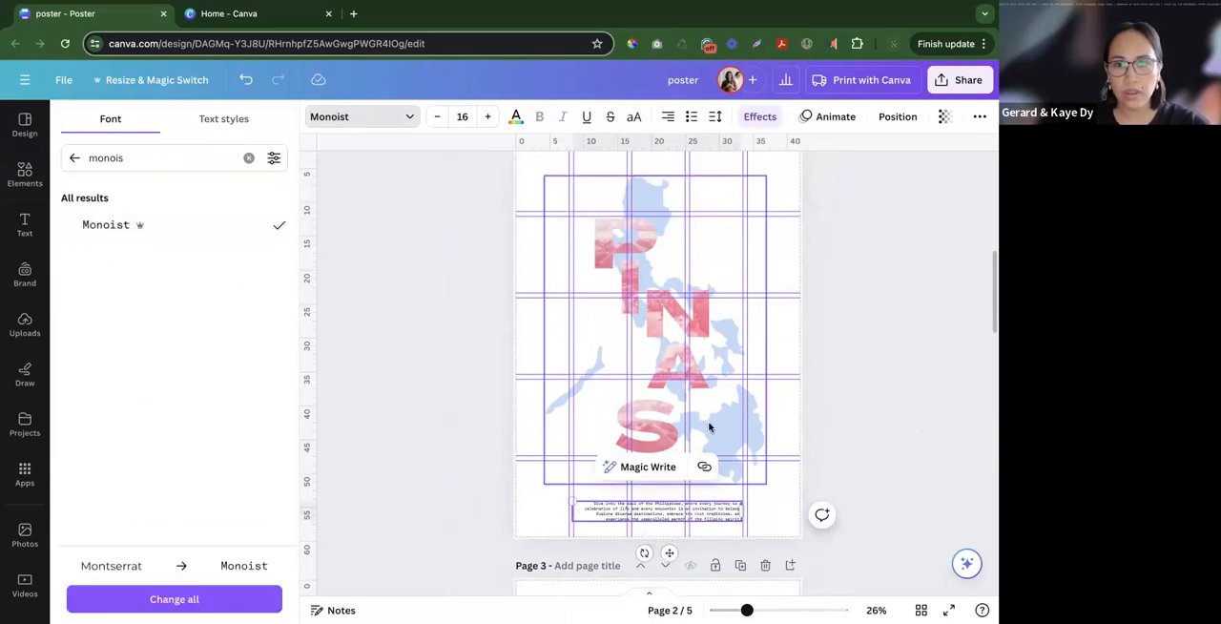
pyautogui.click(503, 480)
pyautogui.click(528, 462)
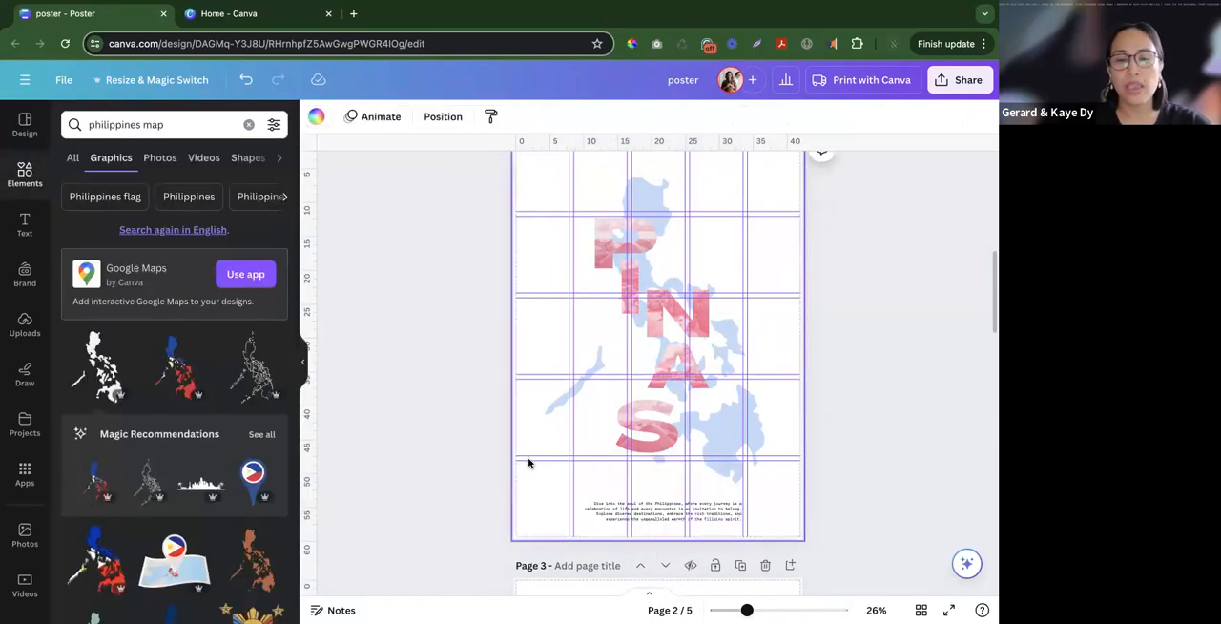
# - Nudge the paragraph so its text box lines up with the column guides below the map
pyautogui.scroll(6, 527, 463)
pyautogui.click(559, 426)
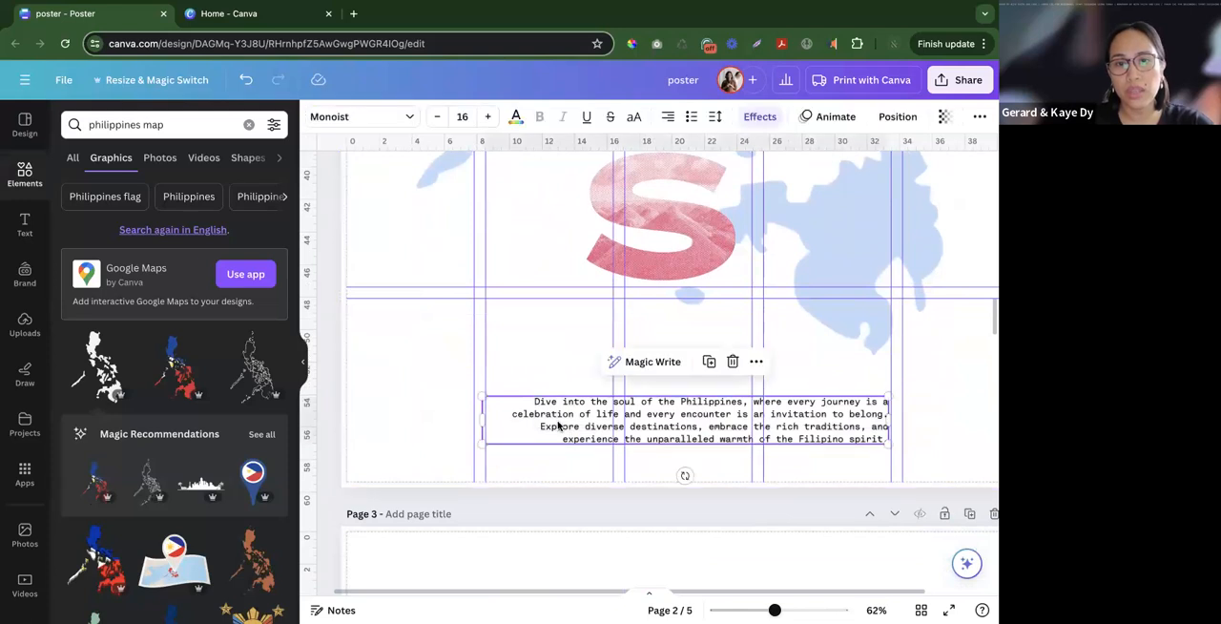
pyautogui.moveTo(544, 420); pyautogui.dragTo(545, 413)
pyautogui.scroll(3, 534, 430)
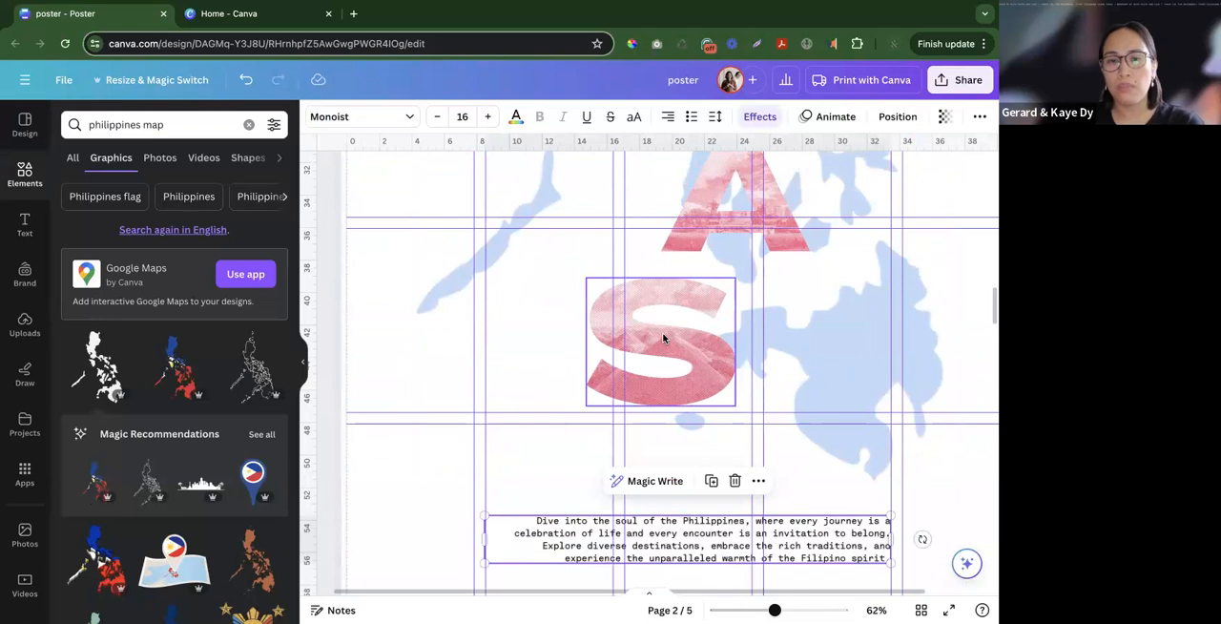
pyautogui.scroll(-3, 660, 362)
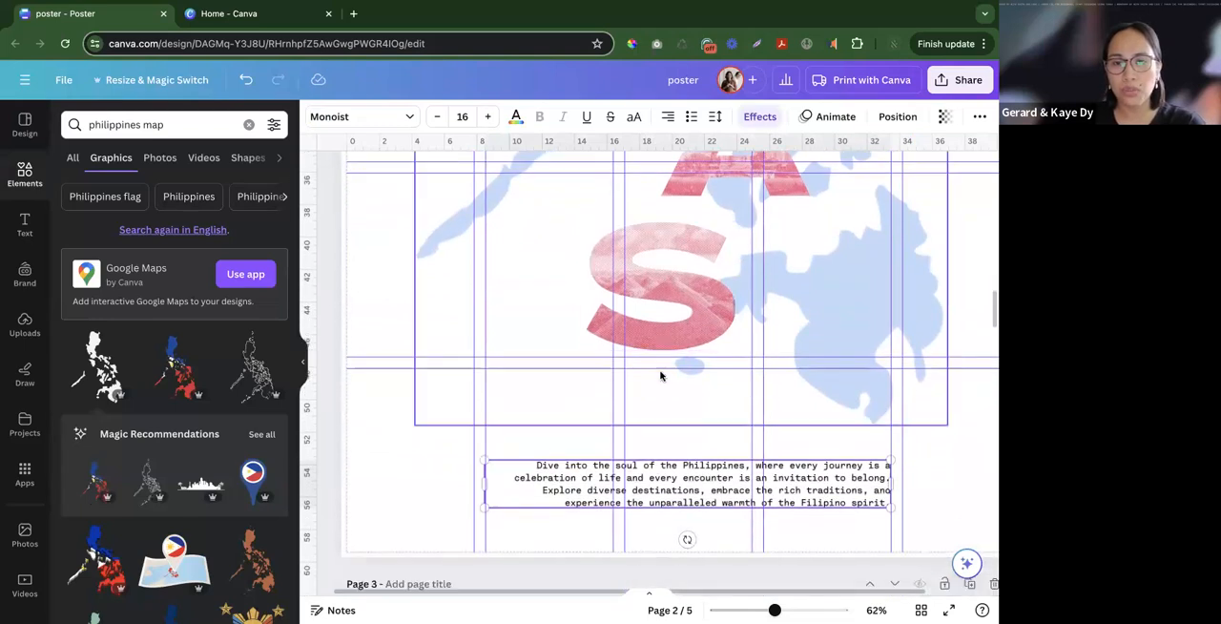
pyautogui.scroll(1, 573, 414)
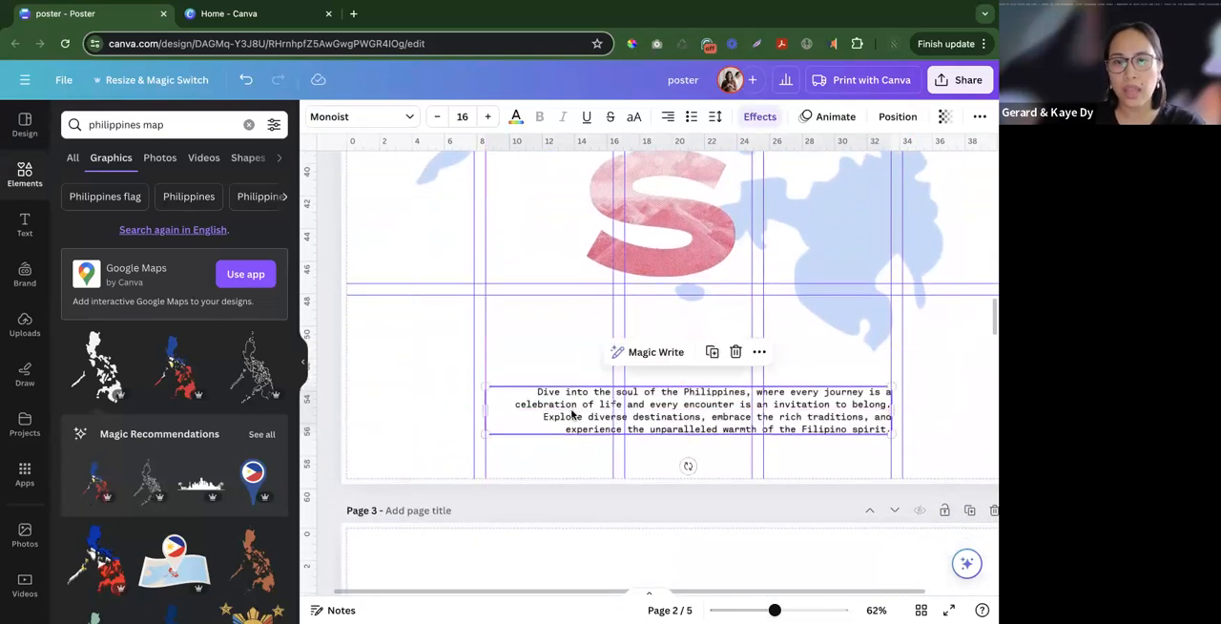
# - Remove the Lift effect from the paragraph by setting its effect style to None
pyautogui.click(555, 396)
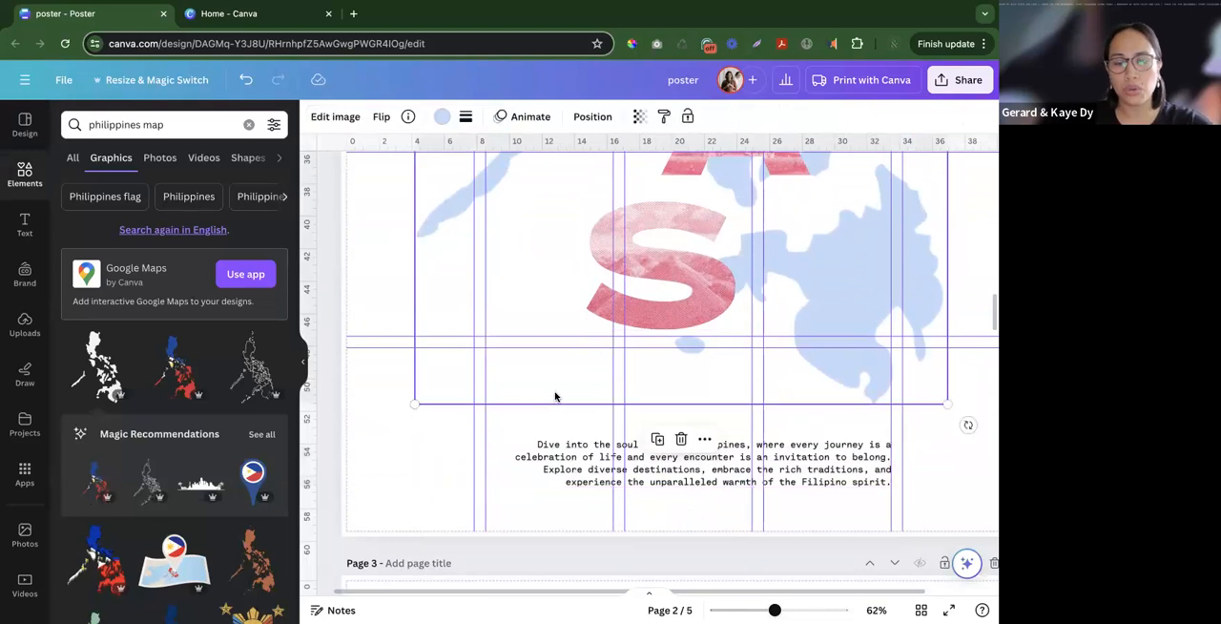
pyautogui.keyDown('ctrl'); pyautogui.scroll(-5, 555, 393); pyautogui.keyUp('ctrl')
pyautogui.click(562, 436)
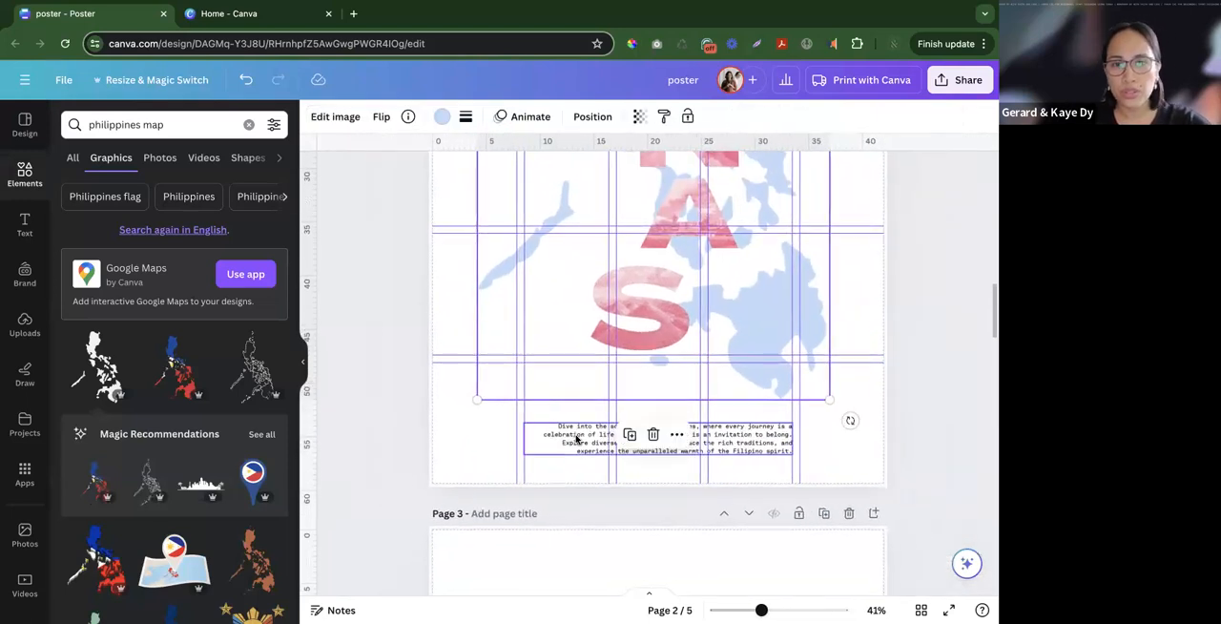
pyautogui.click(759, 117)
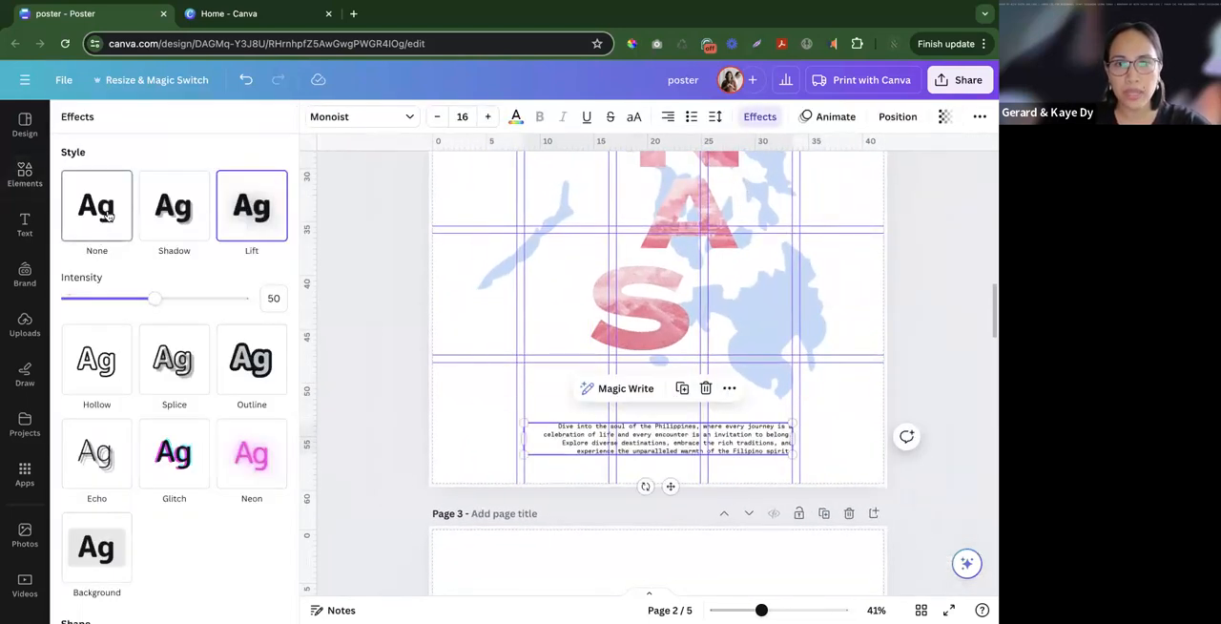
pyautogui.click(109, 215)
pyautogui.click(588, 469)
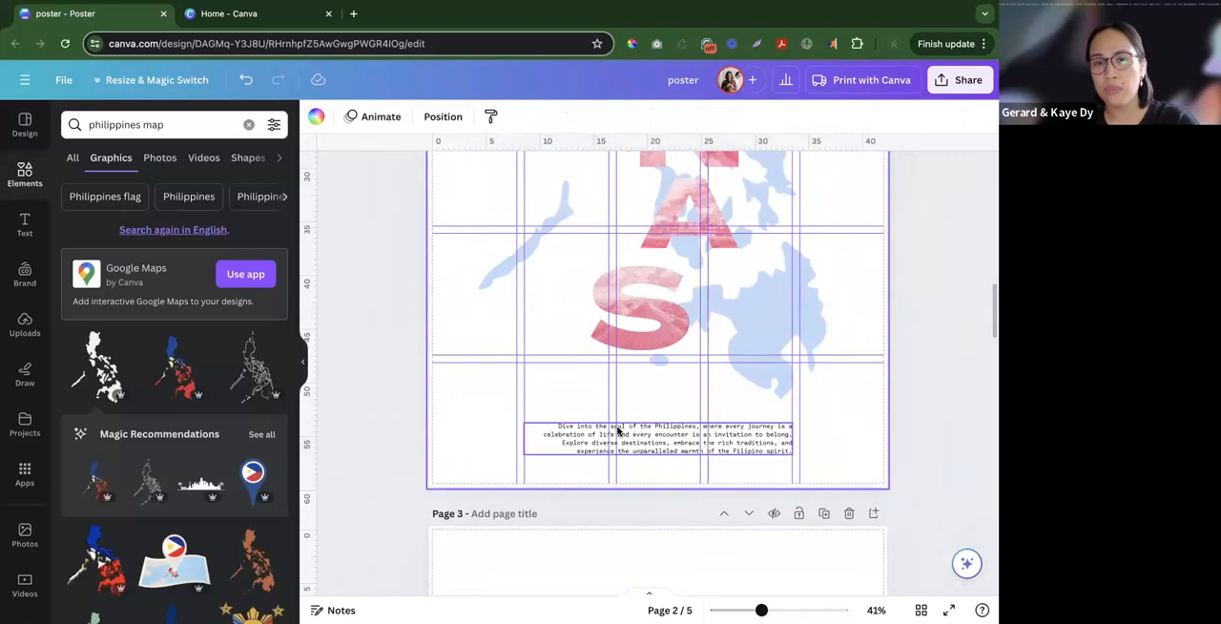
# - Left-align the text of the paragraph below the map
pyautogui.scroll(10, 617, 431)
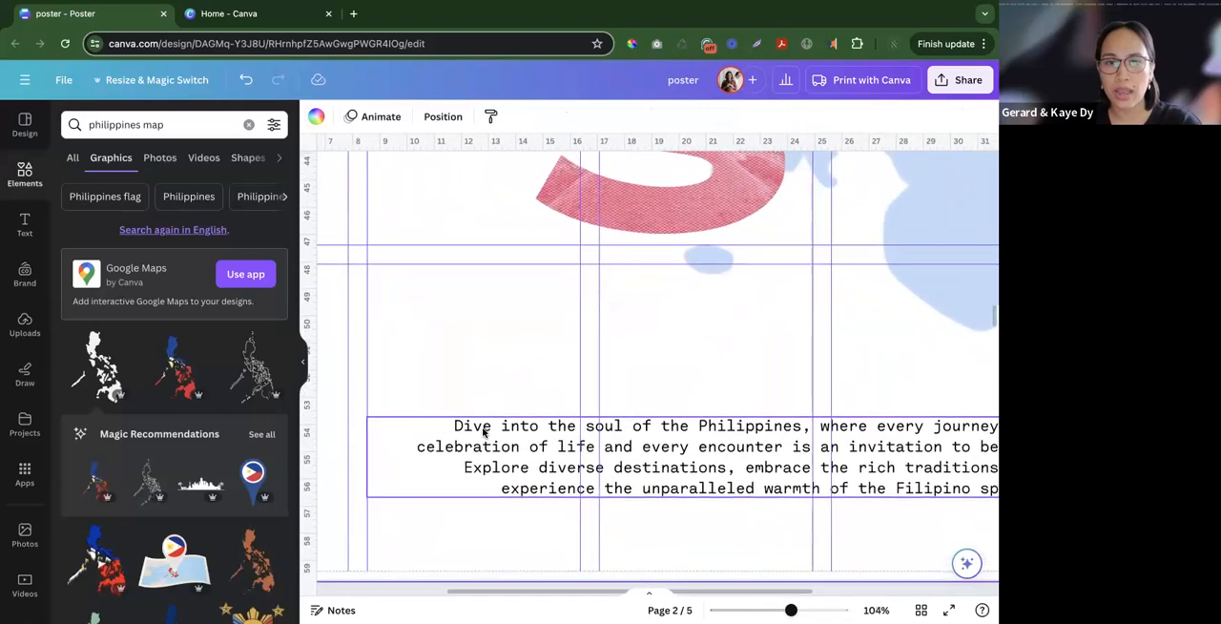
pyautogui.scroll(-8, 484, 431)
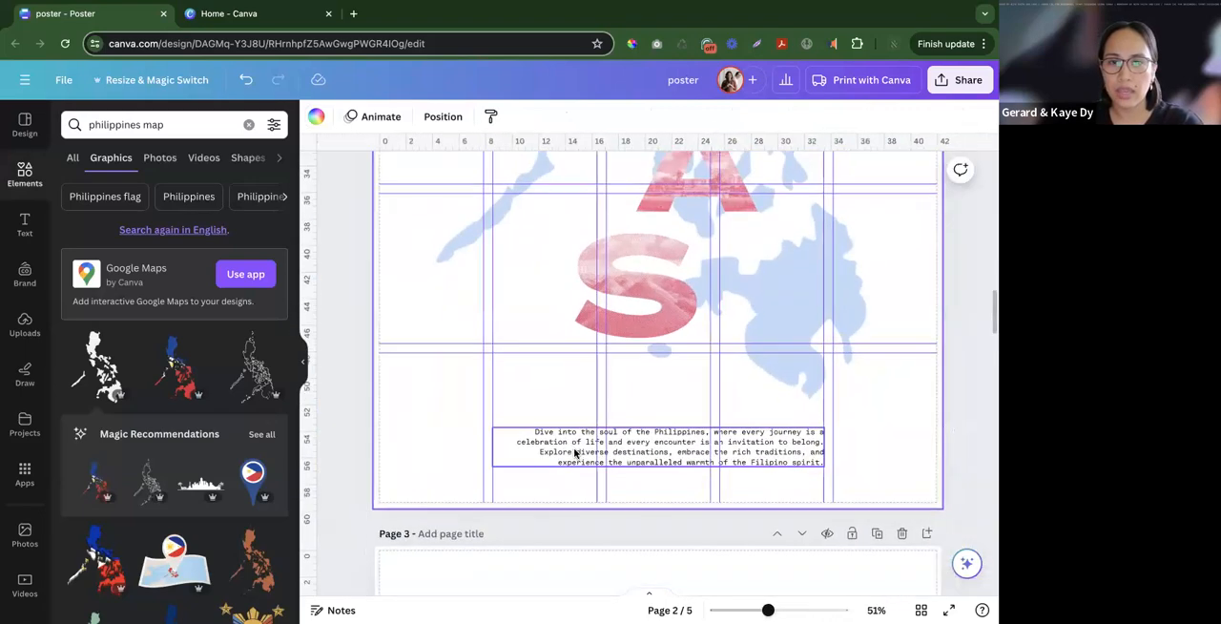
pyautogui.scroll(-3, 575, 454)
pyautogui.click(575, 454)
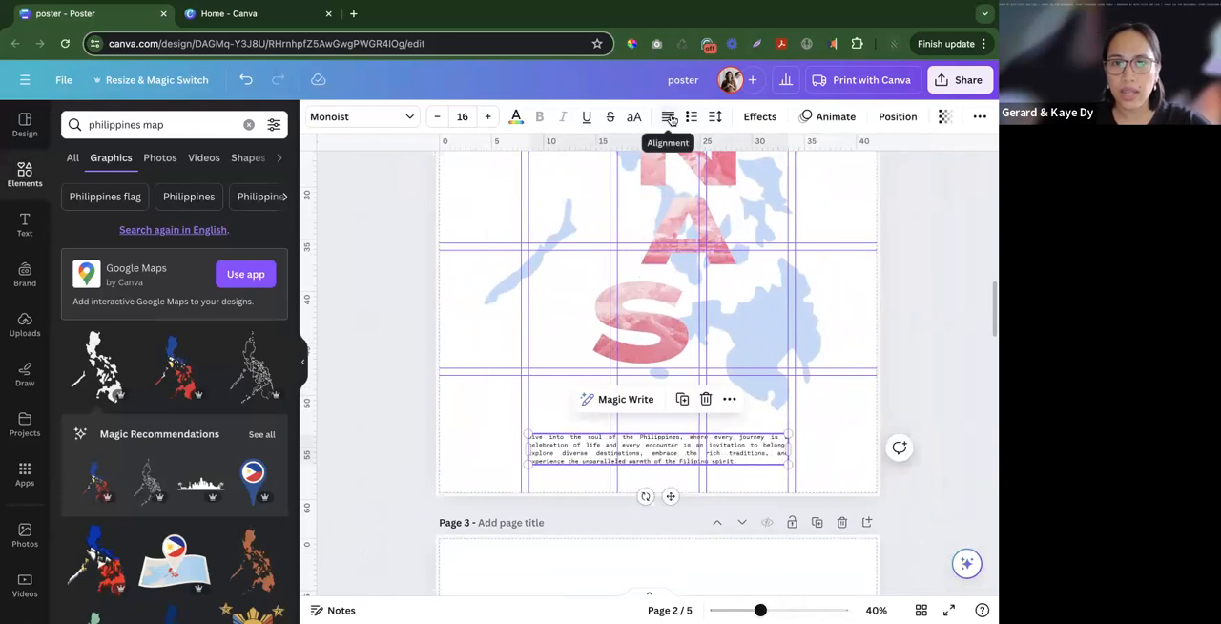
pyautogui.click(670, 117)
pyautogui.click(492, 449)
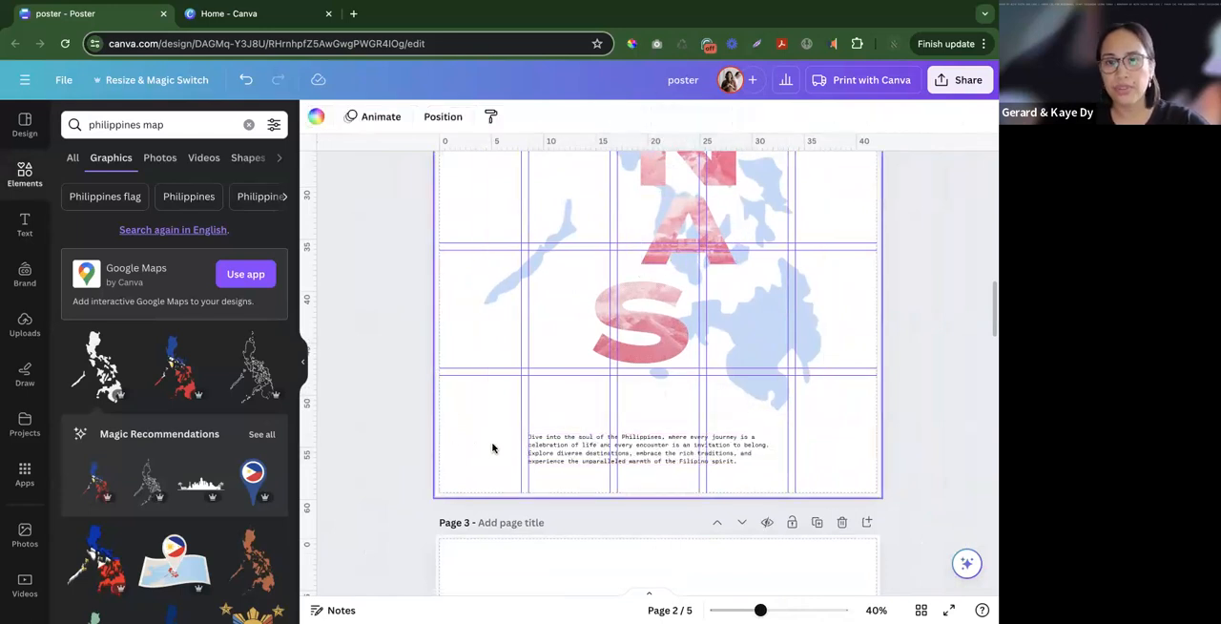
# - Copy the "Explore. Embrace. Experience." text from page 1 onto page 2 and set its text colour to black
pyautogui.scroll(-5, 522, 436)
pyautogui.scroll(2, 583, 429)
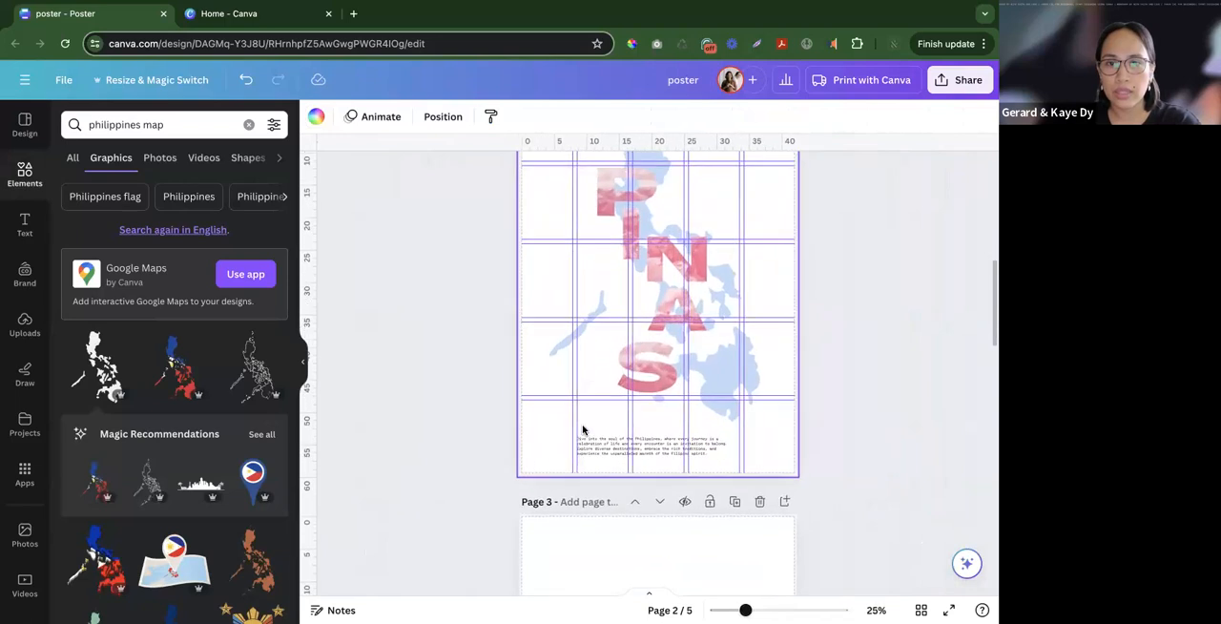
pyautogui.scroll(5, 583, 431)
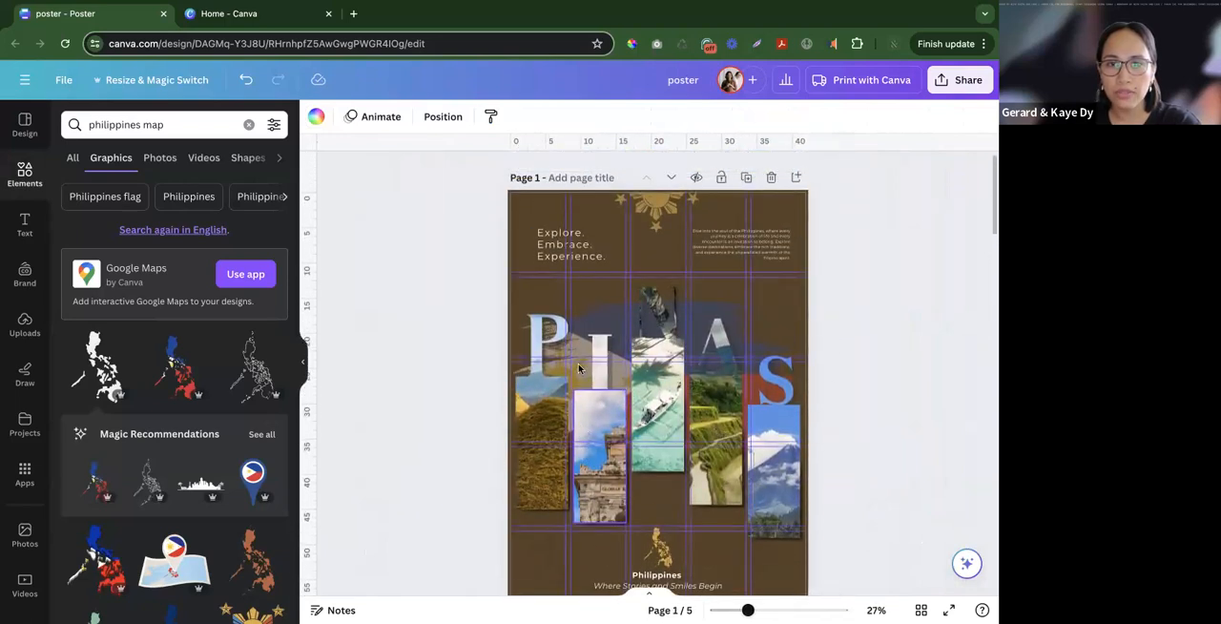
pyautogui.click(559, 242)
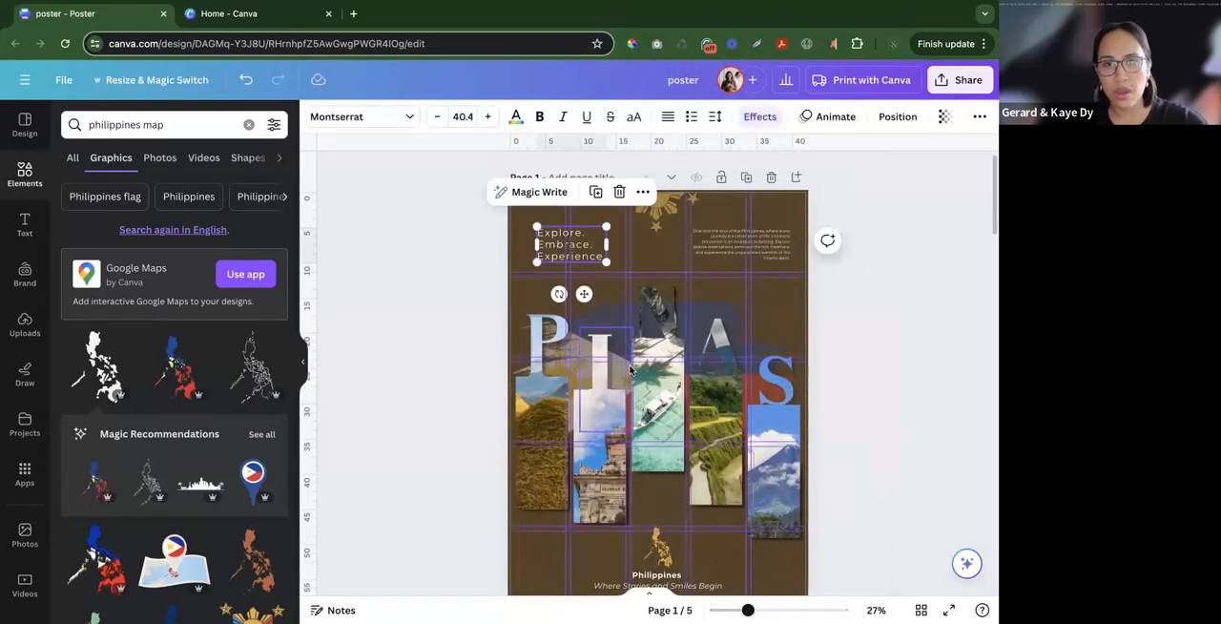
pyautogui.scroll(-5, 630, 369)
pyautogui.click(578, 370)
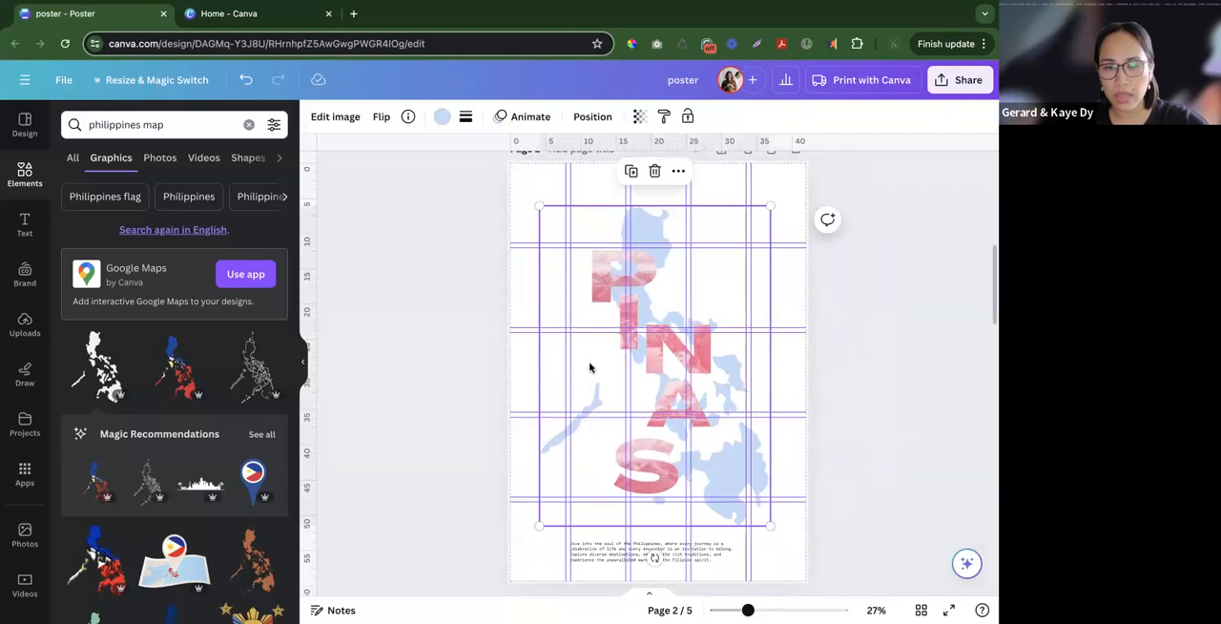
pyautogui.press('super+v')
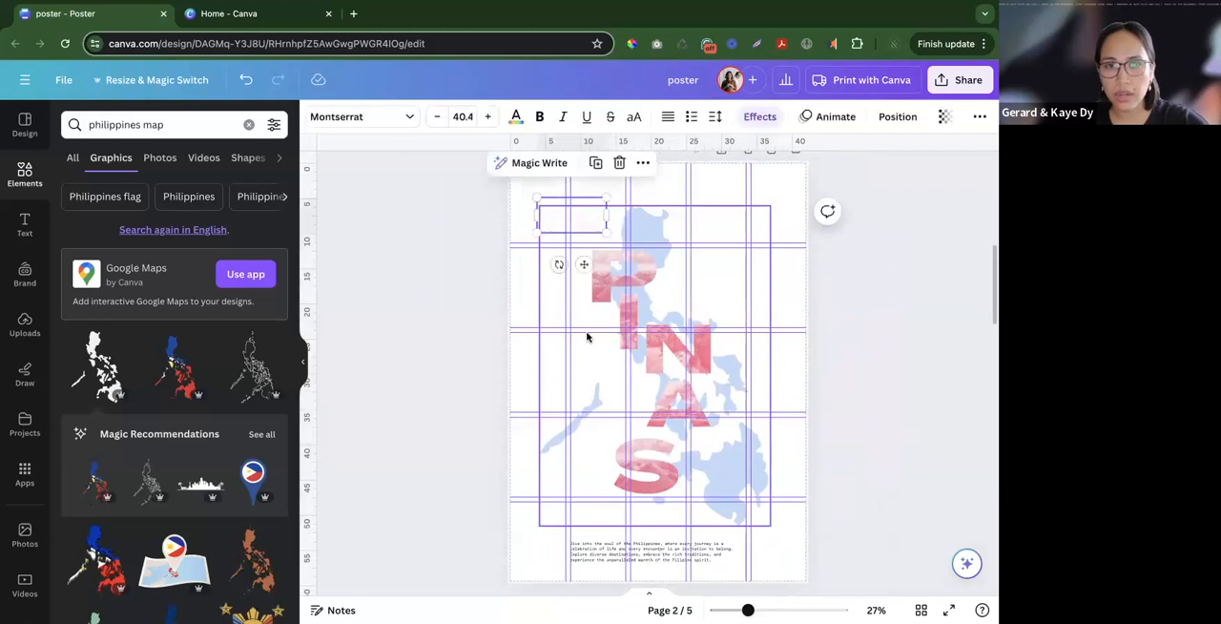
pyautogui.click(515, 117)
pyautogui.click(114, 201)
# - Increase the font size of the paragraph below the map to 18
pyautogui.click(601, 551)
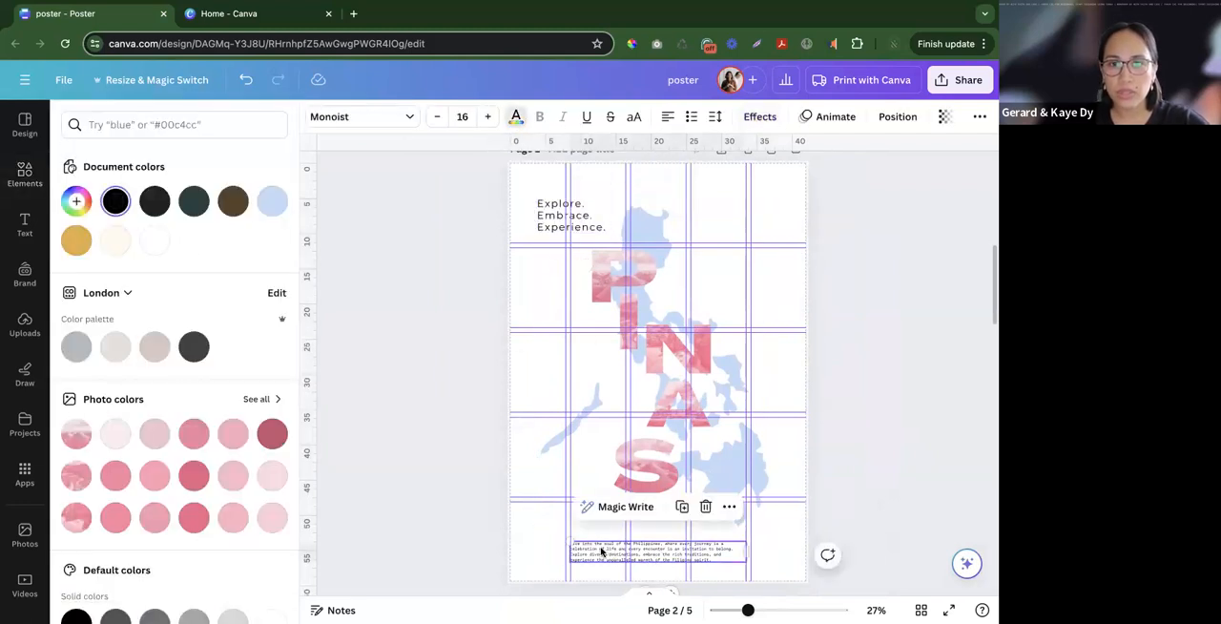
pyautogui.click(488, 120)
pyautogui.click(488, 120)
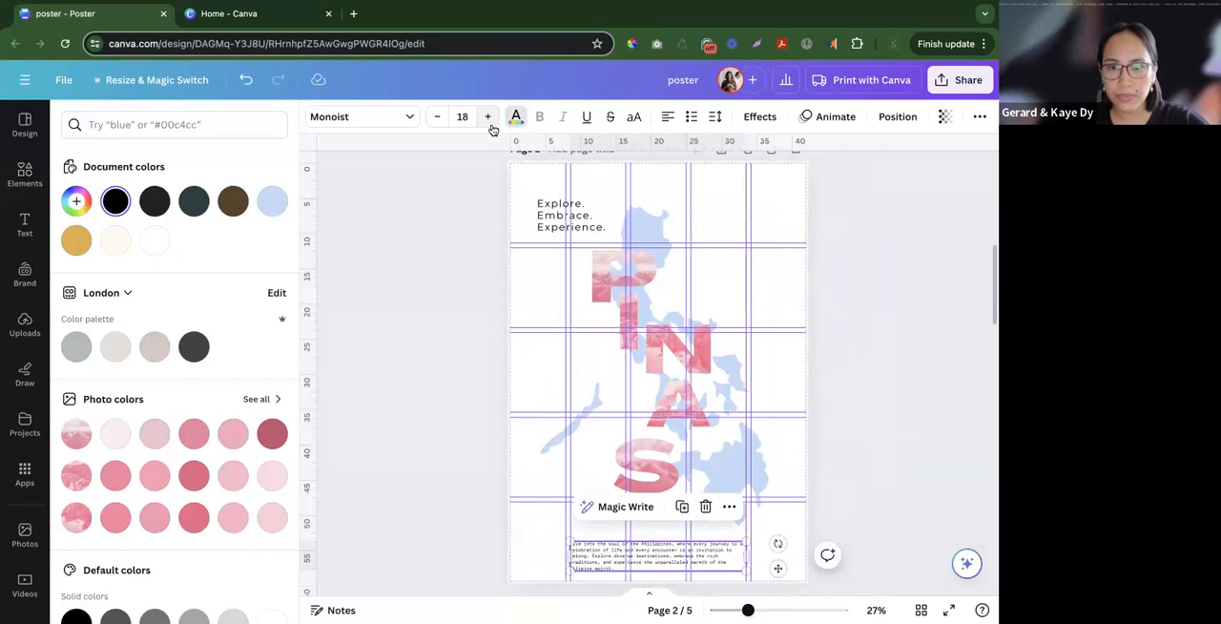
pyautogui.click(503, 476)
# - Copy the paragraph's text style and apply it to the "Explore. Embrace. Experience." tagline
pyautogui.scroll(4, 503, 476)
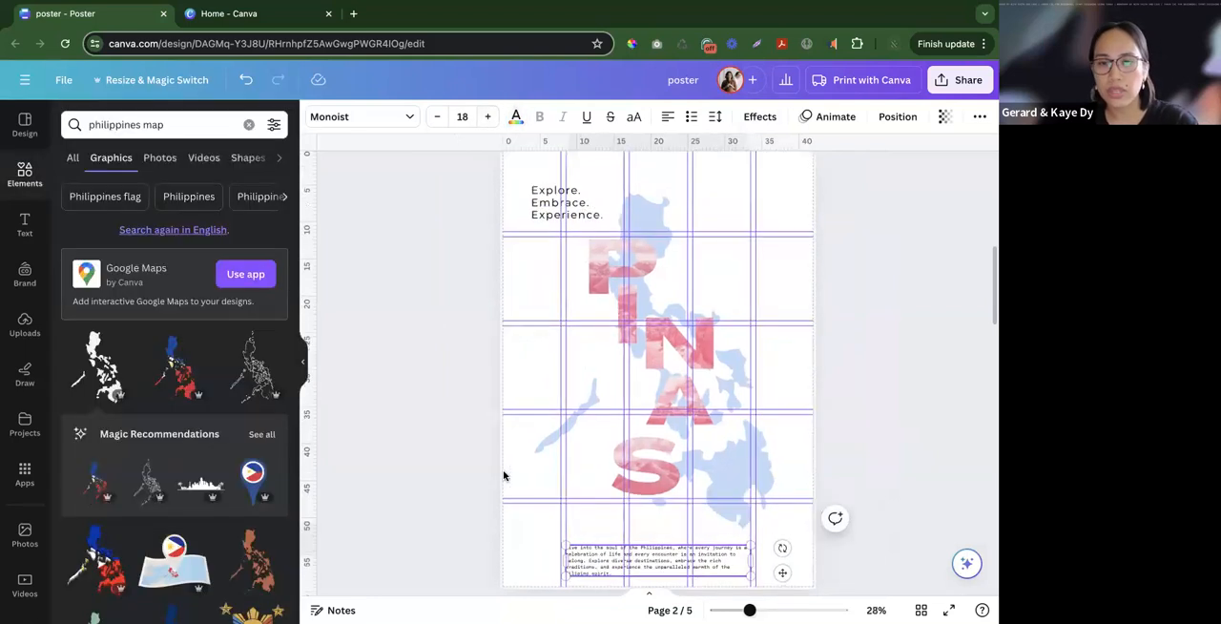
pyautogui.scroll(-1, 731, 462)
pyautogui.scroll(-1, 731, 461)
pyautogui.scroll(3, 690, 464)
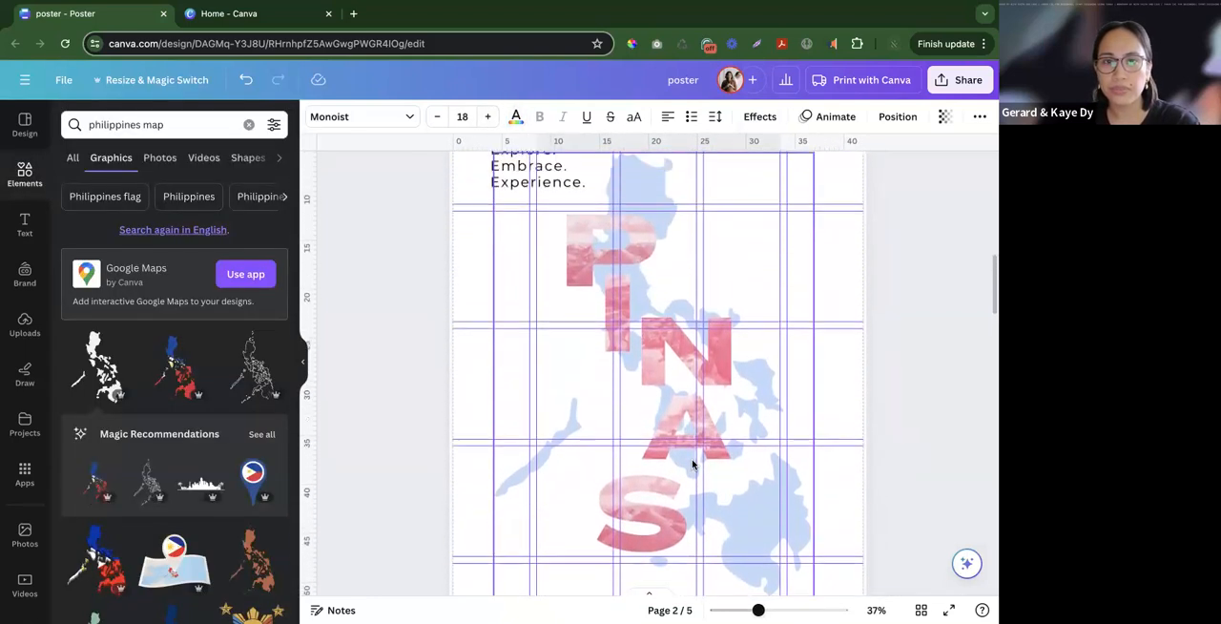
pyautogui.scroll(-2, 585, 537)
pyautogui.rightClick(586, 537)
pyautogui.click(627, 438)
pyautogui.scroll(3, 651, 324)
pyautogui.scroll(2, 651, 324)
pyautogui.click(545, 235)
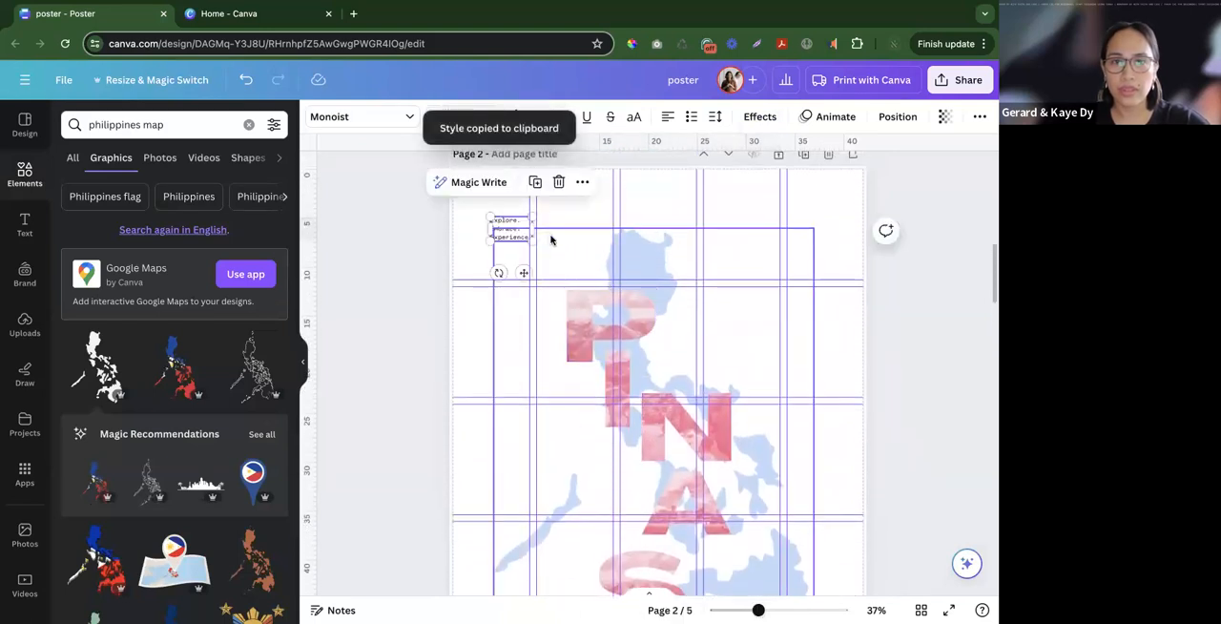
pyautogui.click(375, 260)
pyautogui.click(509, 234)
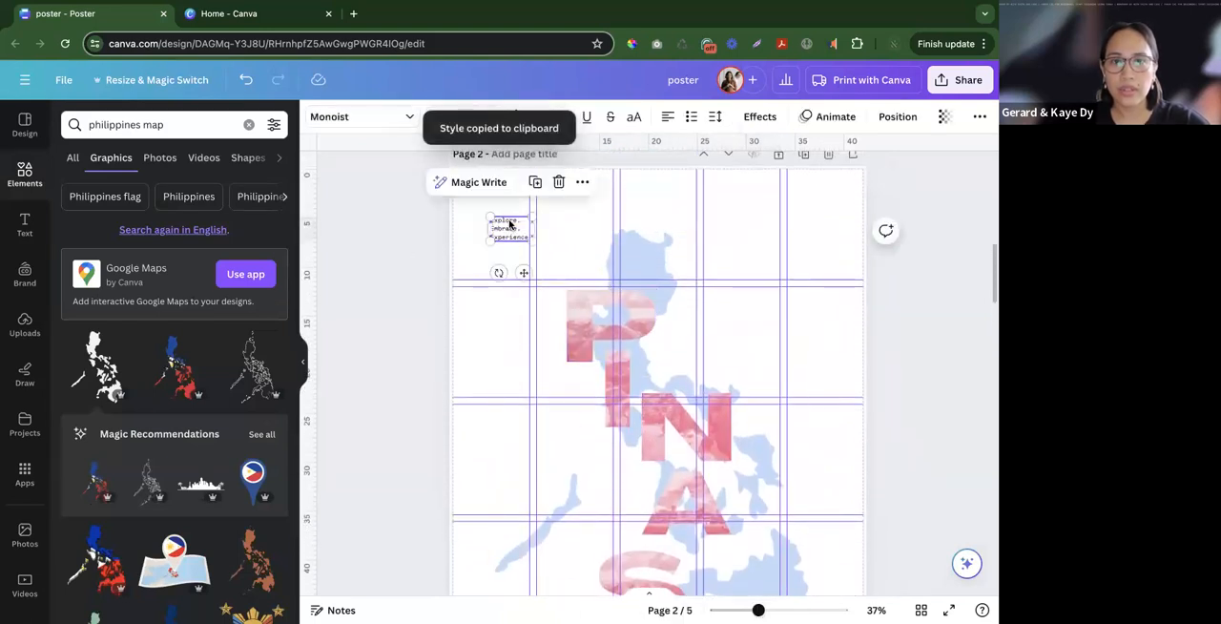
# - Set the tagline in uppercase and move it beside the upper part of the letter P, just below the guide
pyautogui.click(505, 288)
pyautogui.click(527, 235)
pyautogui.moveTo(533, 229); pyautogui.dragTo(516, 346)
pyautogui.click(440, 339)
pyautogui.scroll(-5, 441, 340)
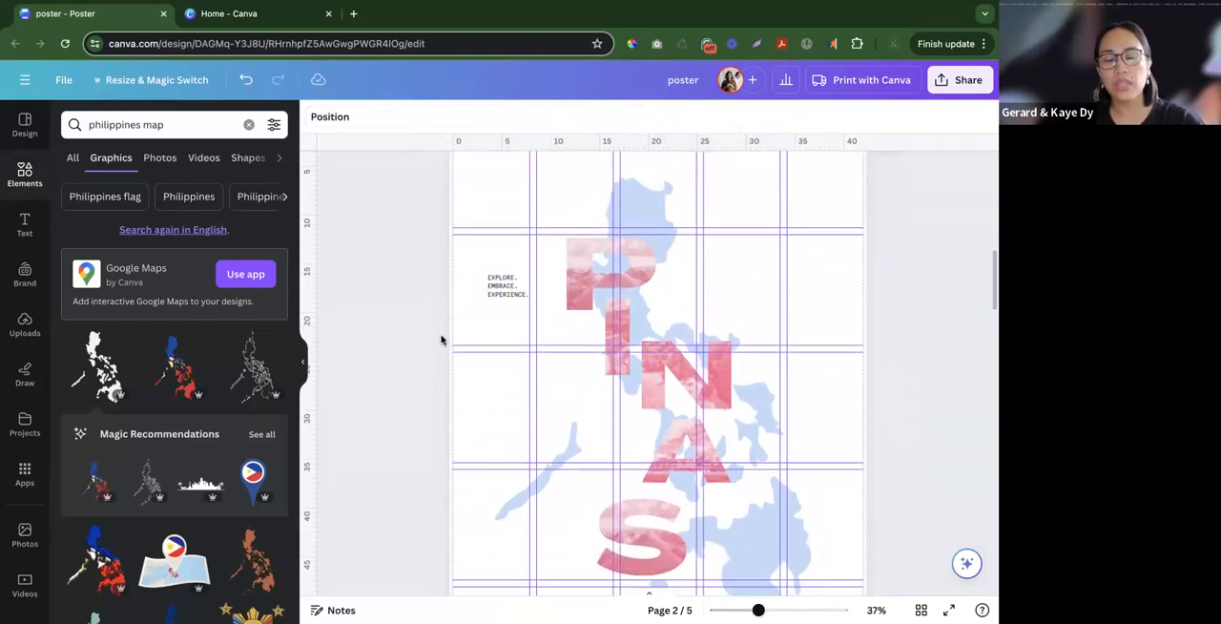
pyautogui.scroll(1, 486, 318)
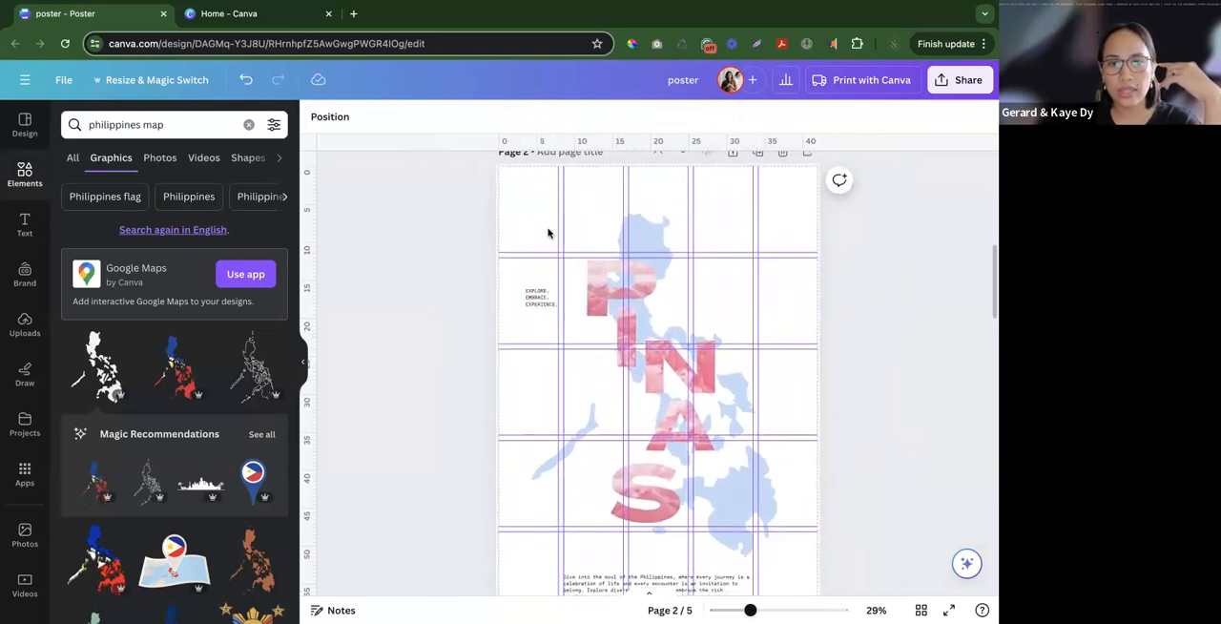
pyautogui.moveTo(552, 303); pyautogui.dragTo(554, 272)
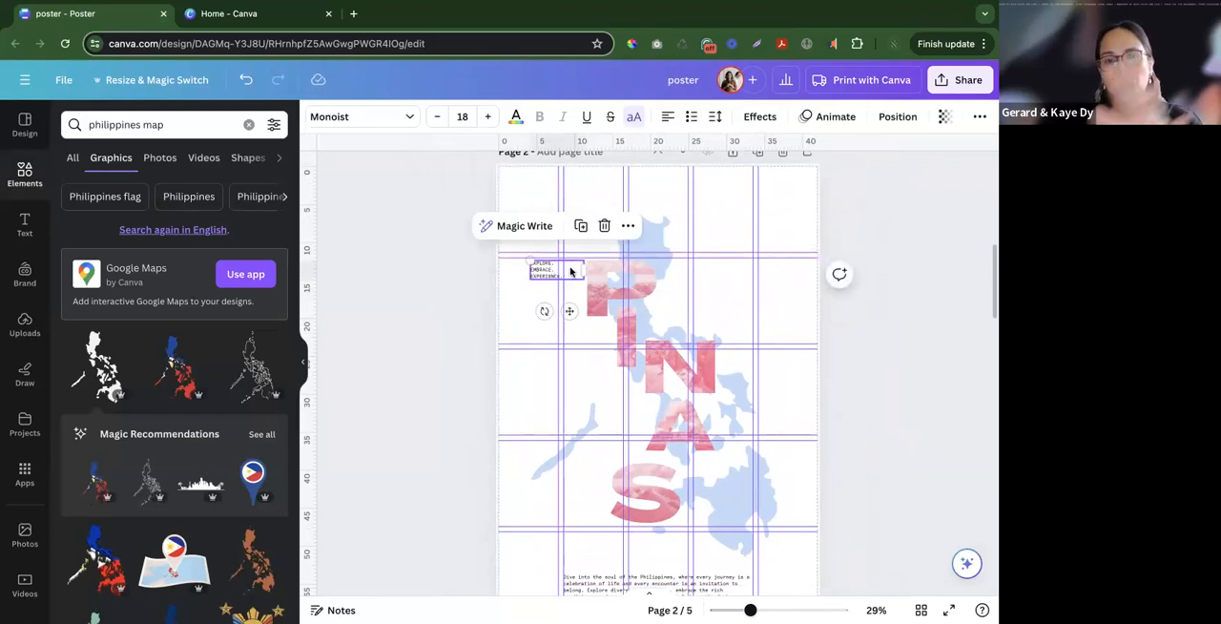
pyautogui.click(521, 281)
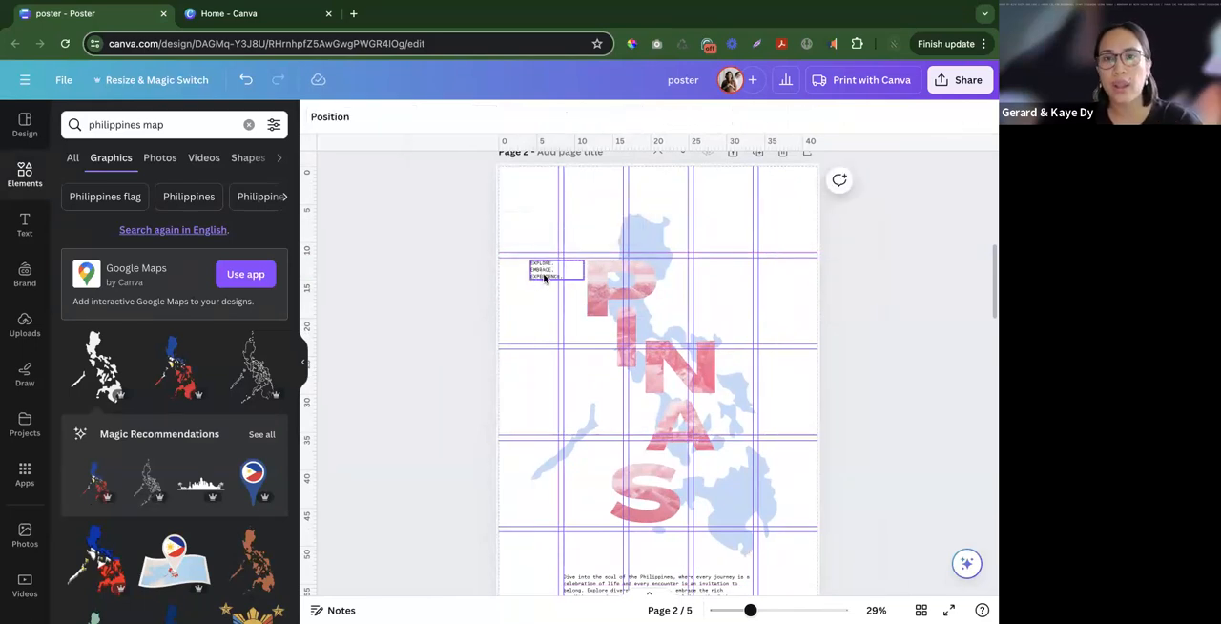
pyautogui.click(543, 278)
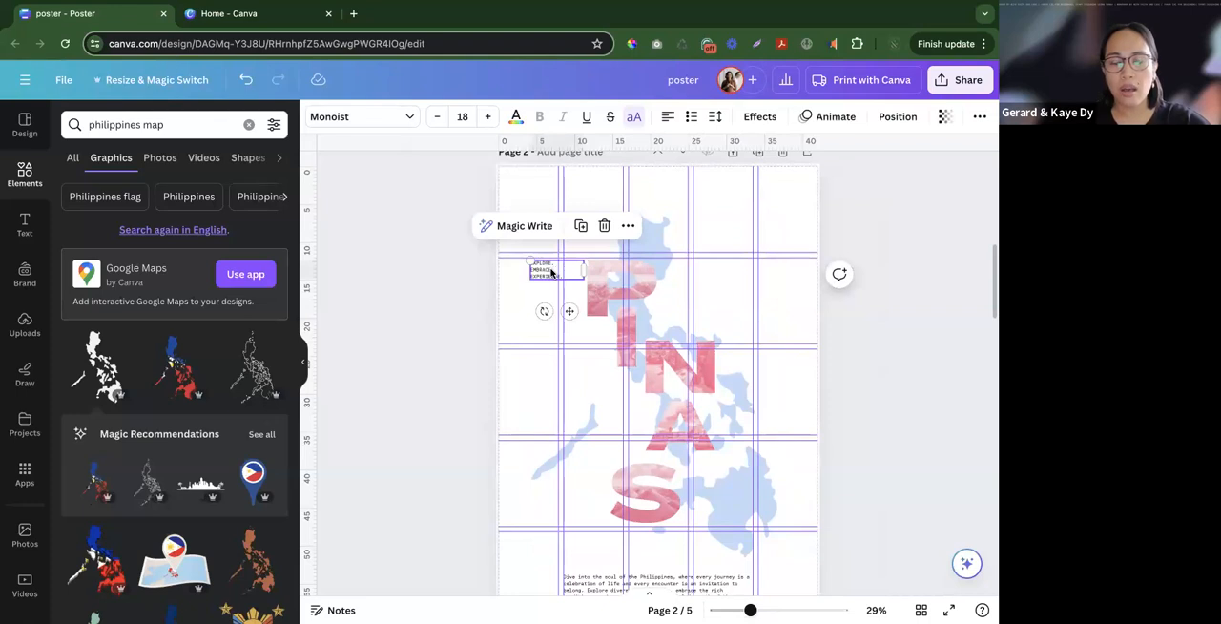
pyautogui.click(487, 261)
pyautogui.click(545, 270)
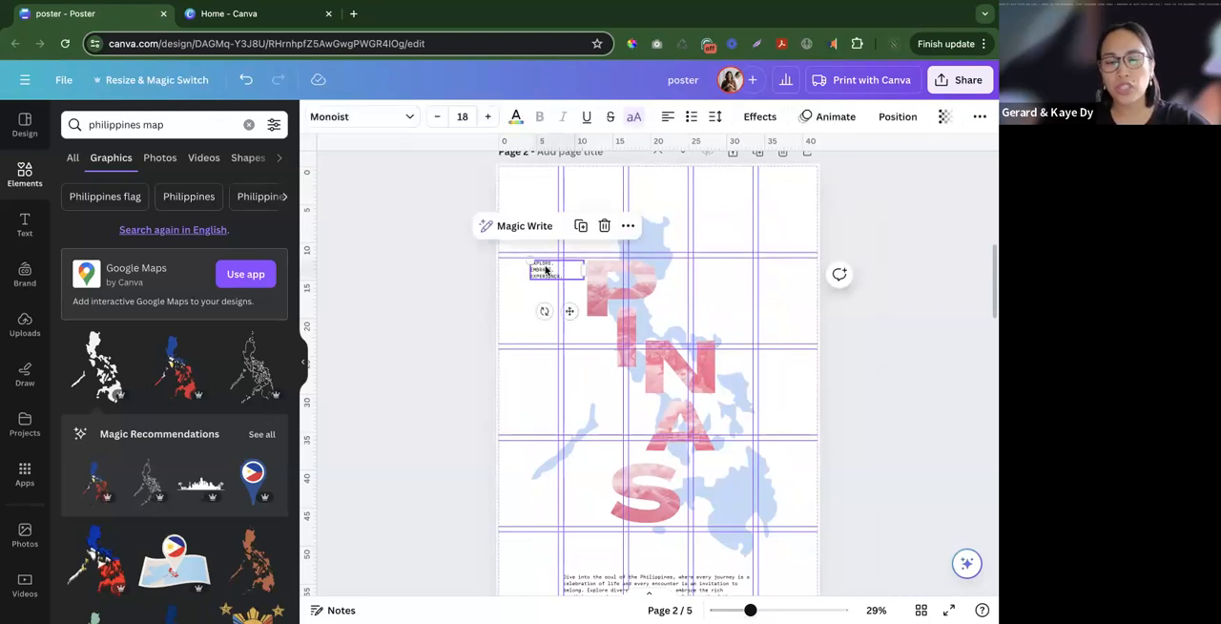
pyautogui.click(503, 313)
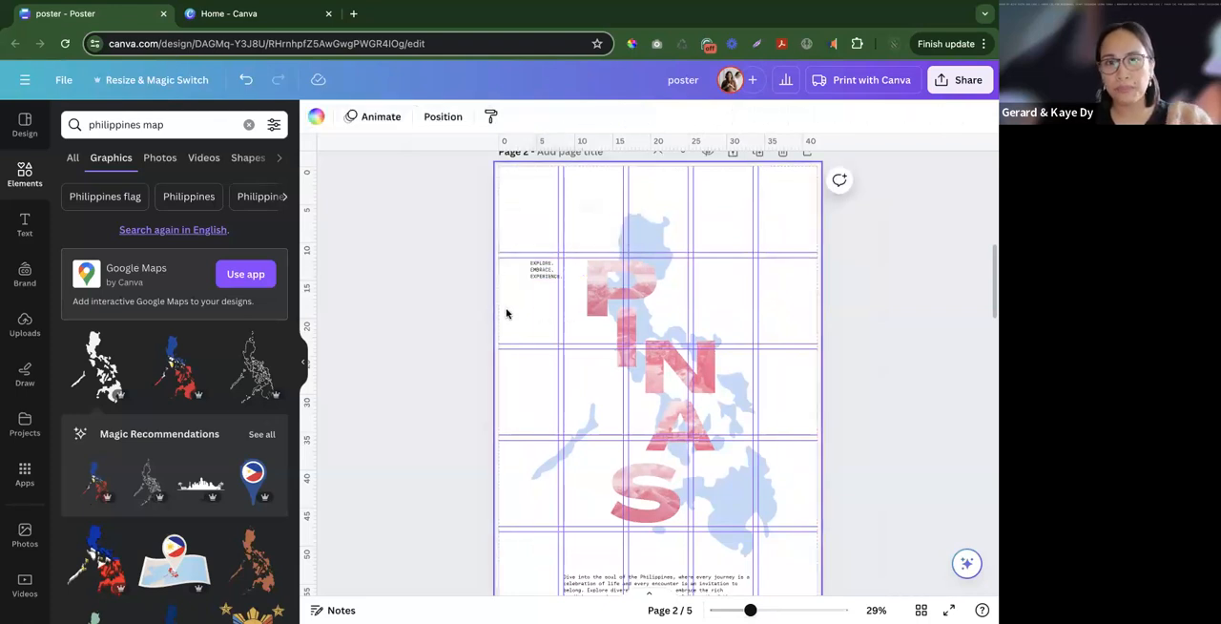
# - Copy the "Philippines / Where Stories and Smiles Begin" text from page 1 onto page 2, placing it over the map near the S
pyautogui.scroll(10, 687, 461)
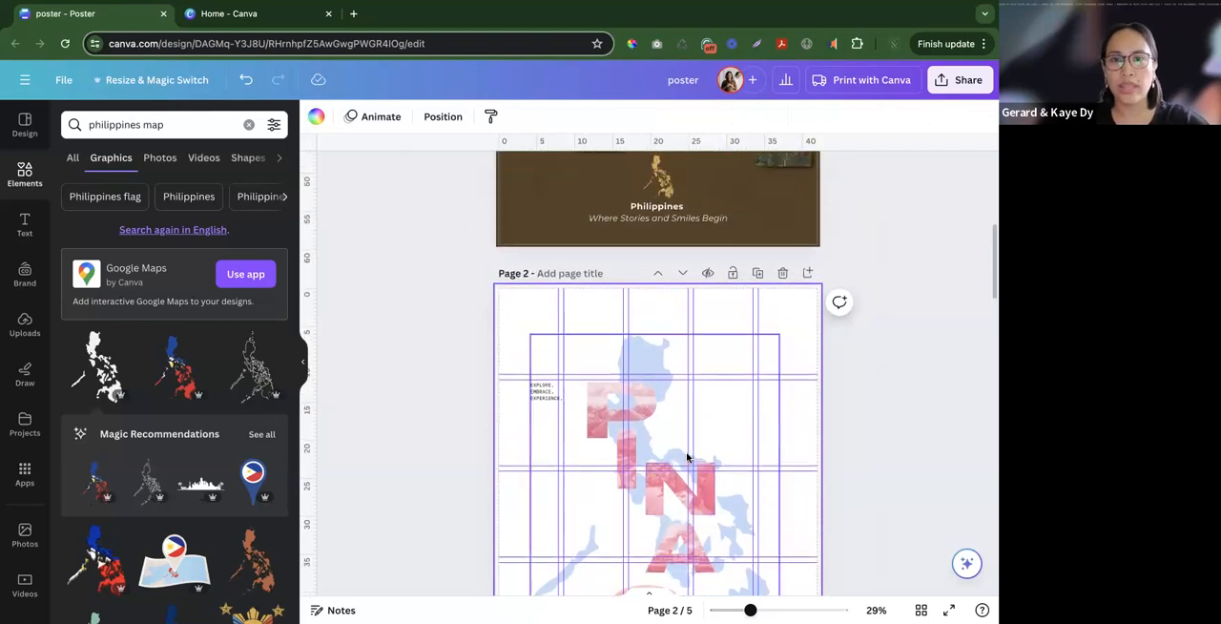
pyautogui.scroll(-6, 587, 256)
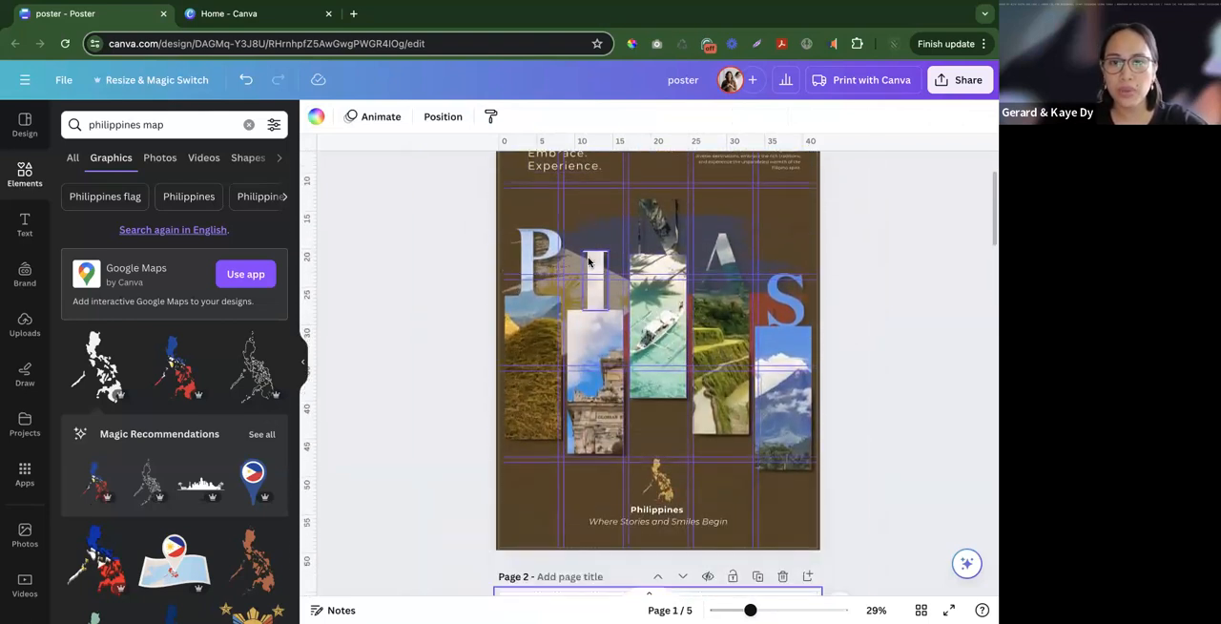
pyautogui.scroll(1, 652, 249)
pyautogui.click(652, 249)
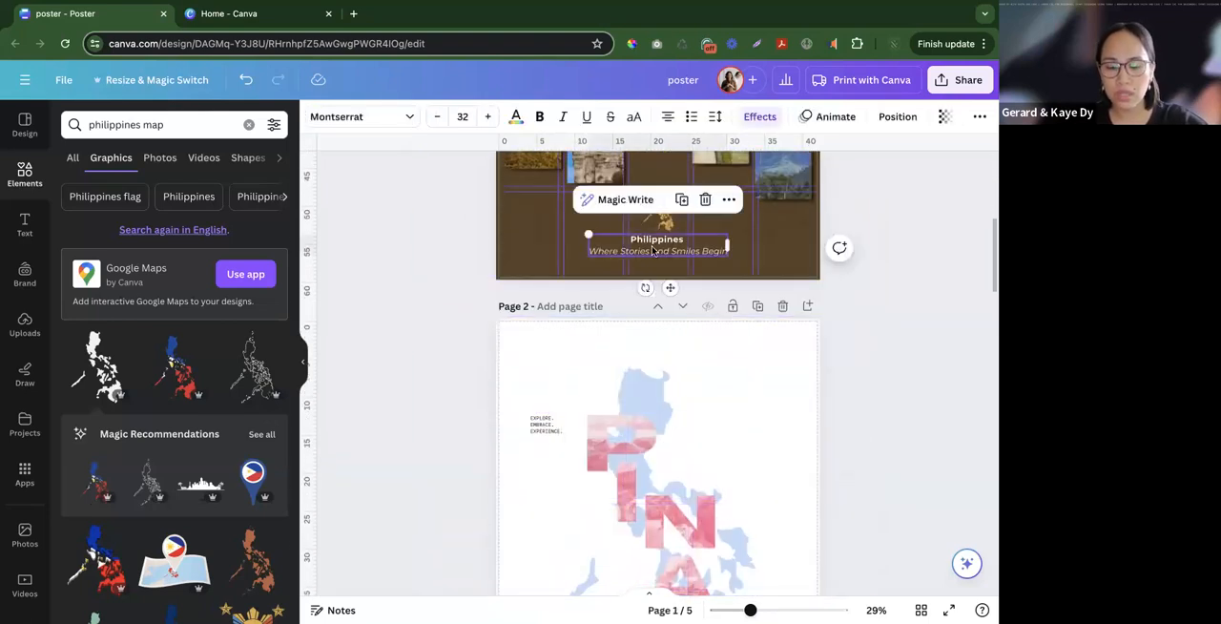
pyautogui.scroll(-4, 674, 352)
pyautogui.click(708, 337)
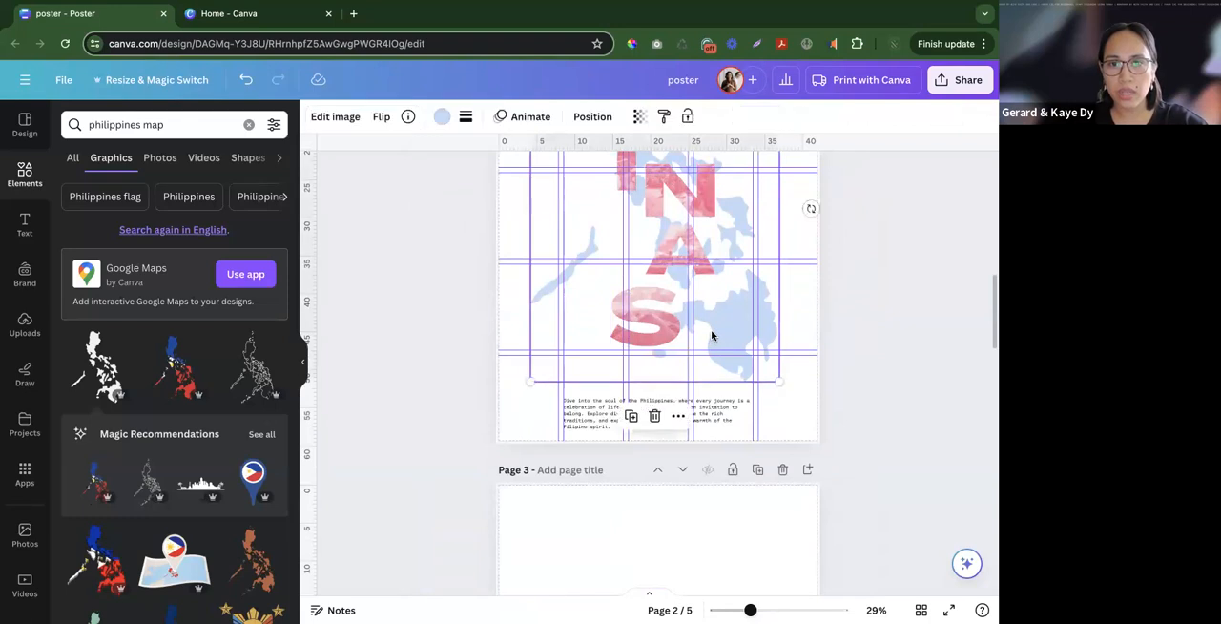
pyautogui.moveTo(635, 423); pyautogui.dragTo(685, 331)
# - Apply the tagline's copied style to the "Philippines / Where Stories and Smiles Begin" text and move it beside the lower part of the S
pyautogui.scroll(3, 684, 331)
pyautogui.click(541, 276)
pyautogui.rightClick(552, 277)
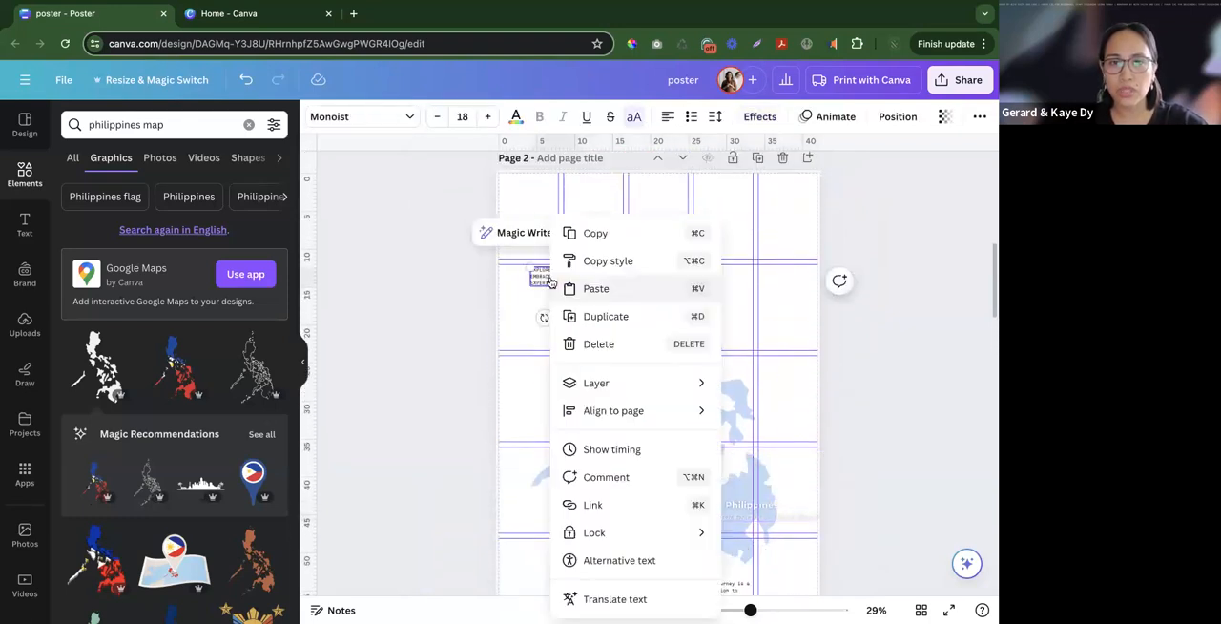
pyautogui.click(607, 260)
pyautogui.scroll(-5, 627, 273)
pyautogui.scroll(2, 629, 273)
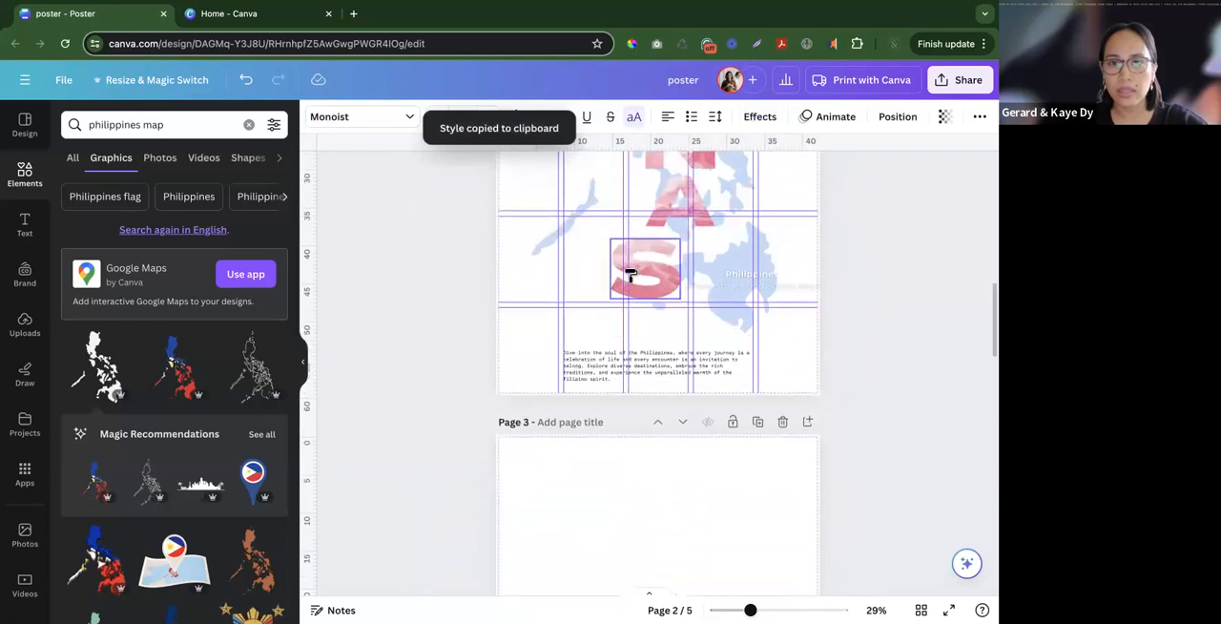
pyautogui.click(717, 278)
pyautogui.moveTo(722, 277); pyautogui.dragTo(731, 287)
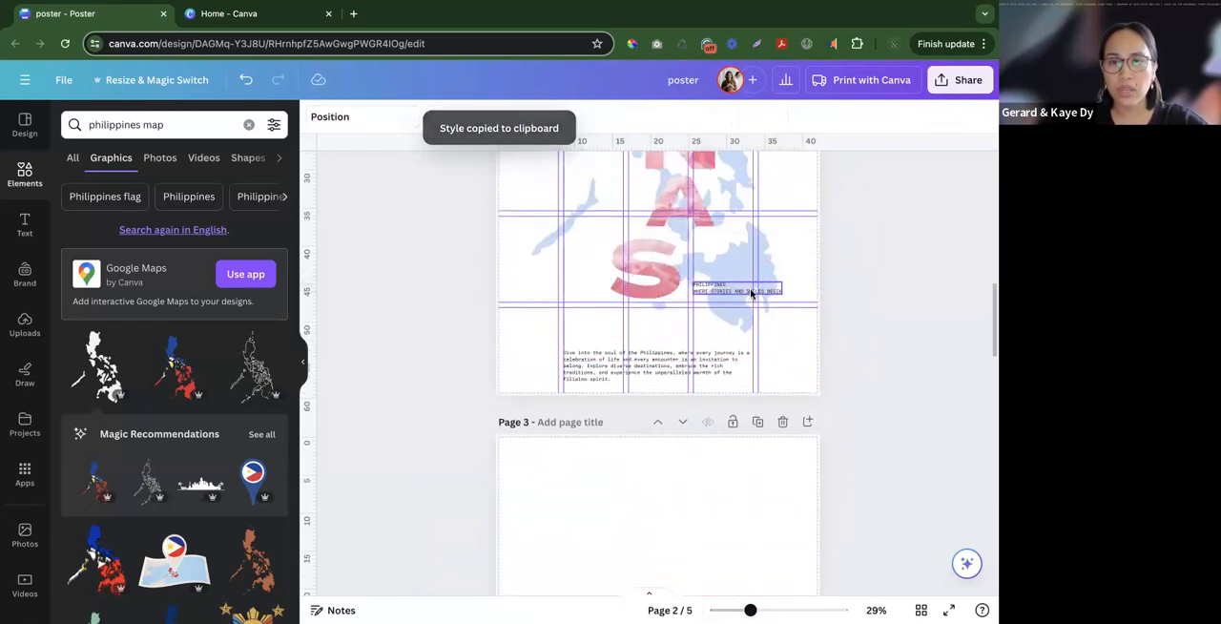
pyautogui.scroll(3, 544, 246)
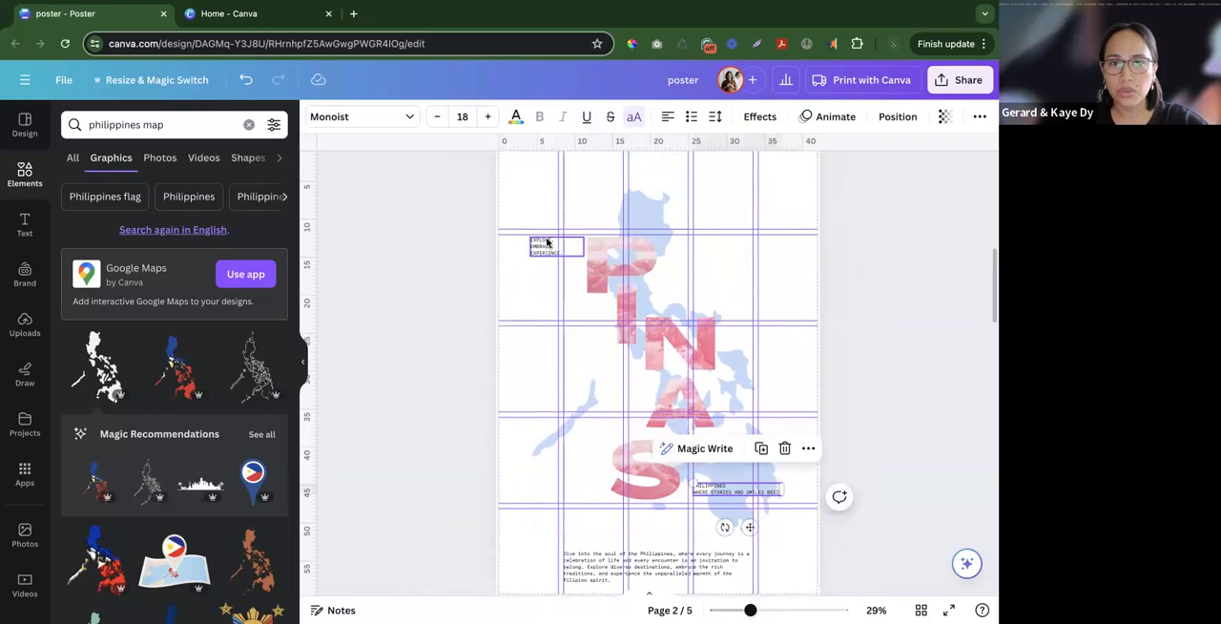
pyautogui.click(597, 282)
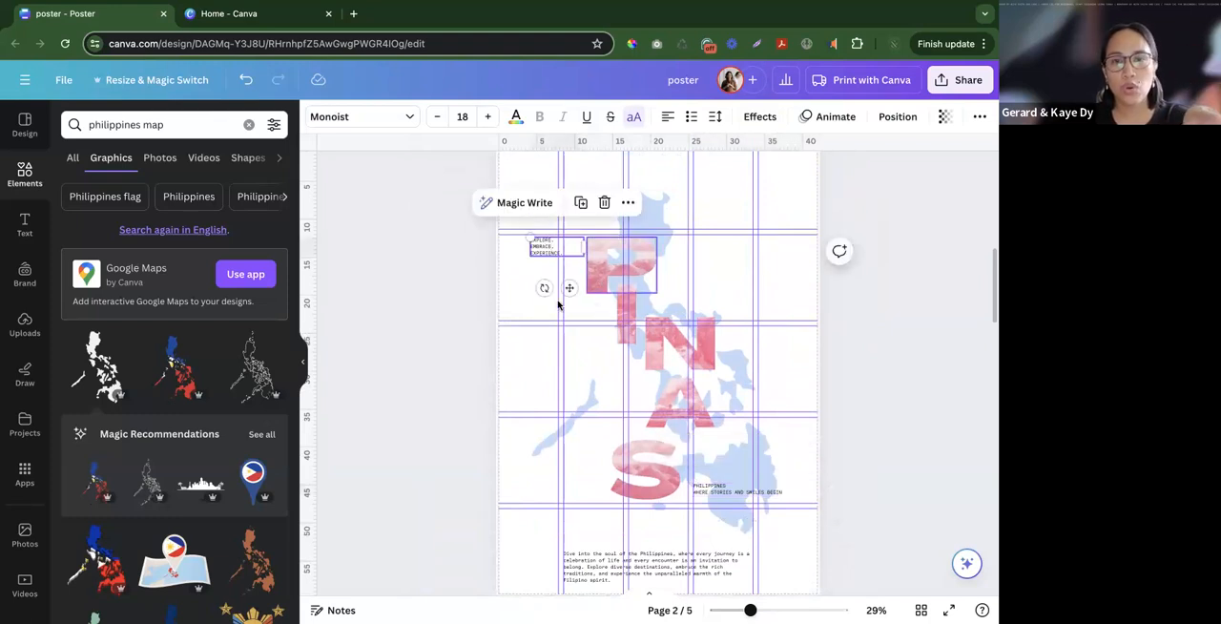
pyautogui.click(482, 295)
pyautogui.click(535, 247)
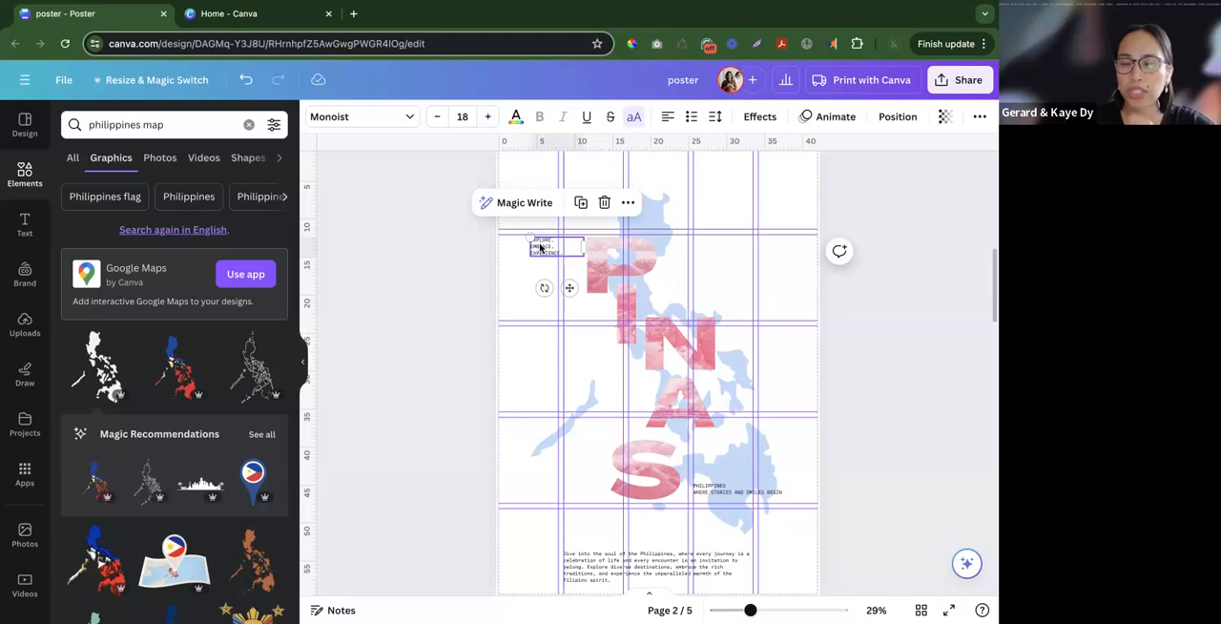
pyautogui.click(489, 291)
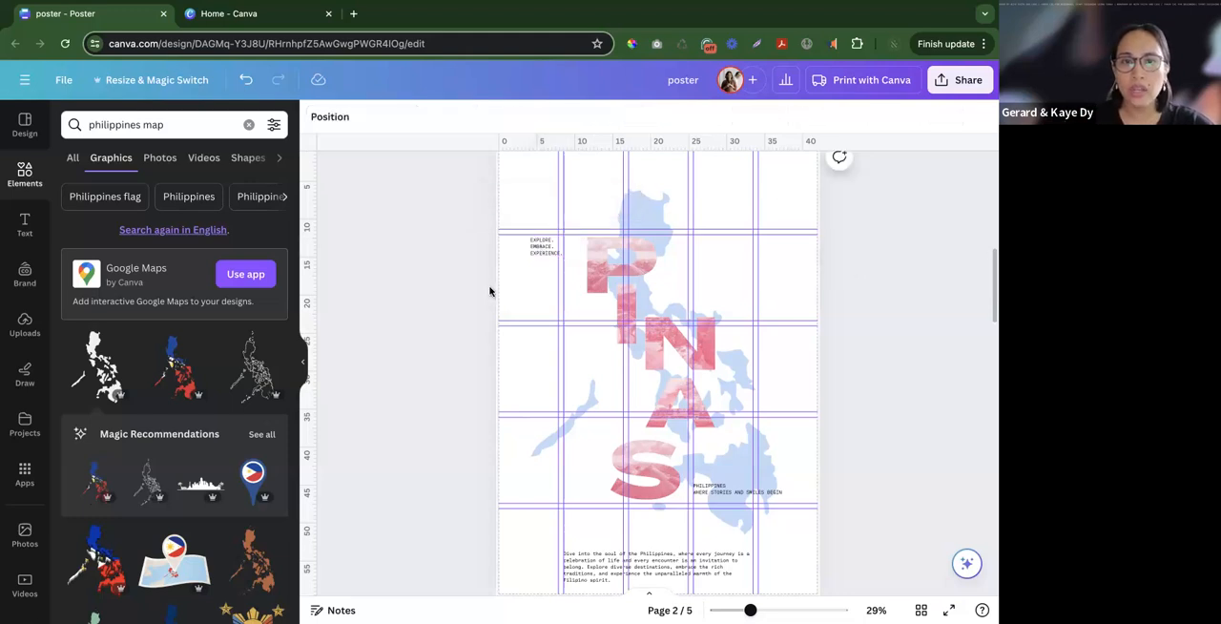
# - Nudge the "Explore. Embrace. Experience." tagline slightly up and left, and move the Philippines text higher beside the S
pyautogui.click(544, 246)
pyautogui.moveTo(539, 246); pyautogui.dragTo(534, 242)
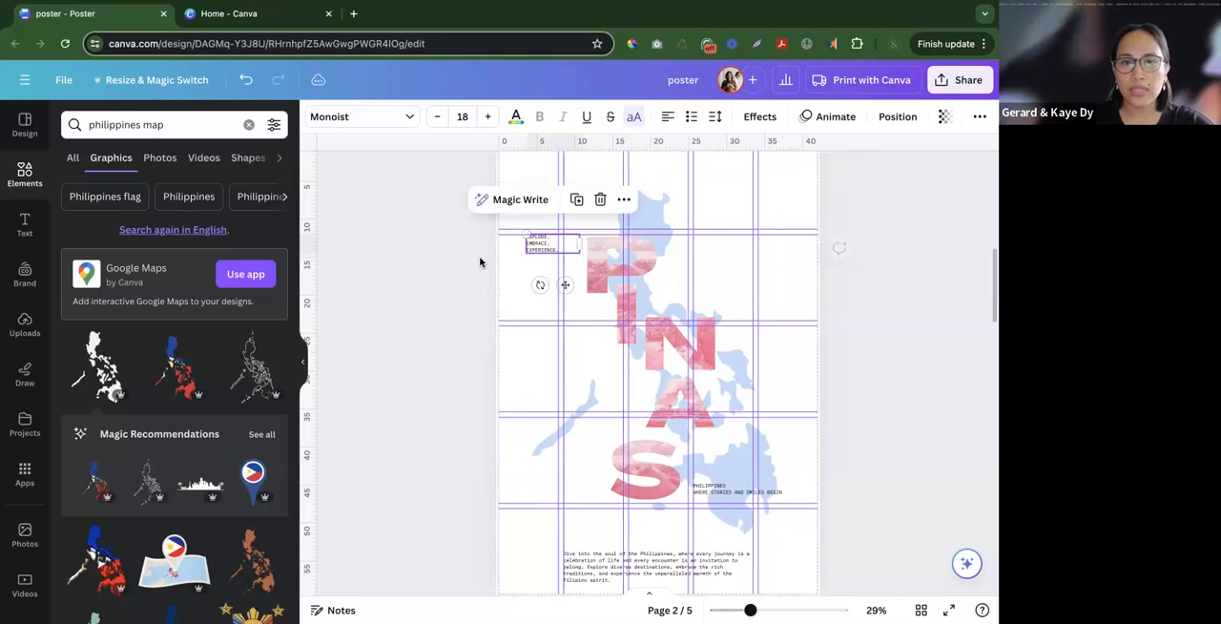
pyautogui.click(731, 487)
pyautogui.moveTo(731, 487); pyautogui.dragTo(730, 479)
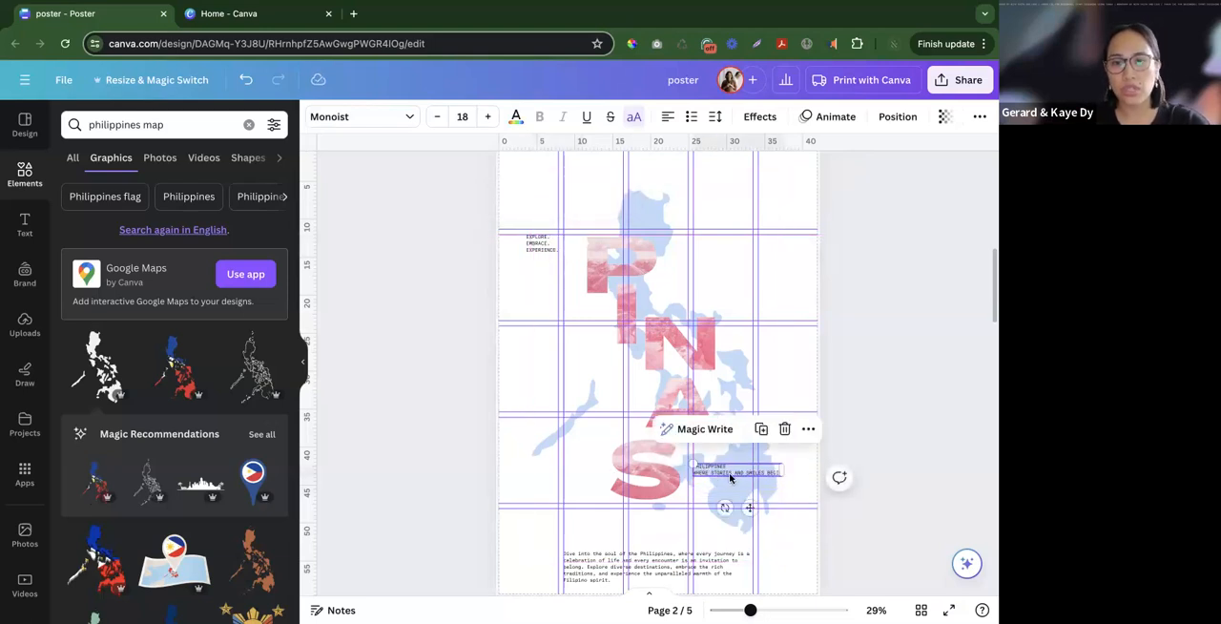
# - Narrow the Philippines text box beside the S so the subtitle wraps as "WHERE STORIES" and "AND SMILES BEGIN"
pyautogui.scroll(5, 730, 478)
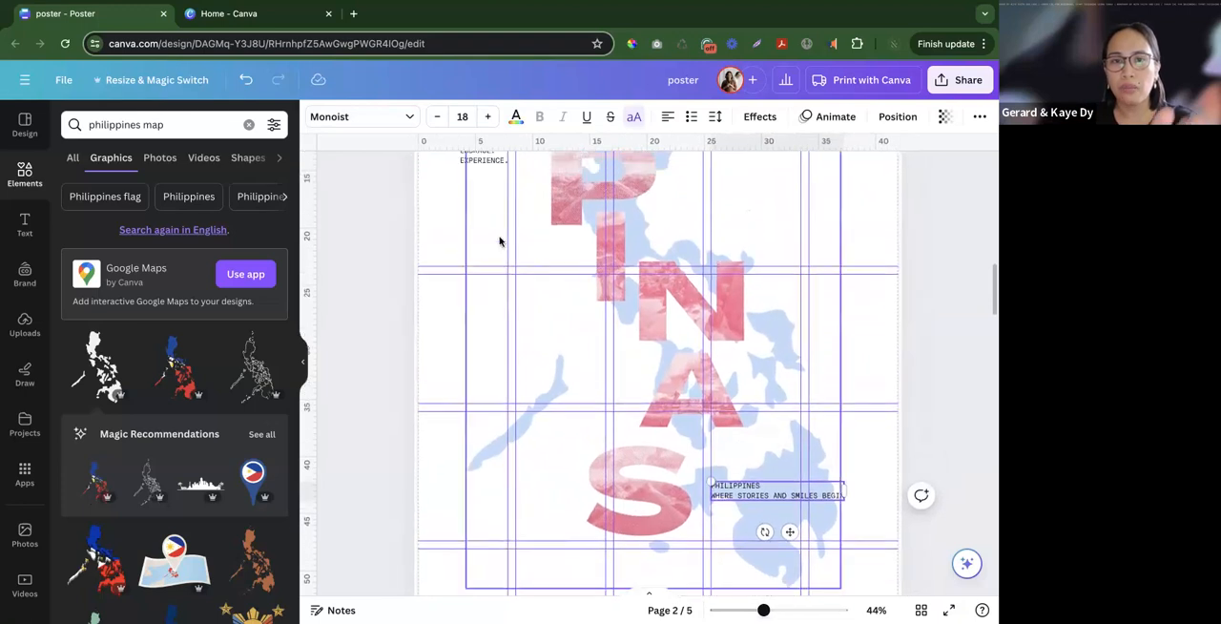
pyautogui.scroll(1, 499, 242)
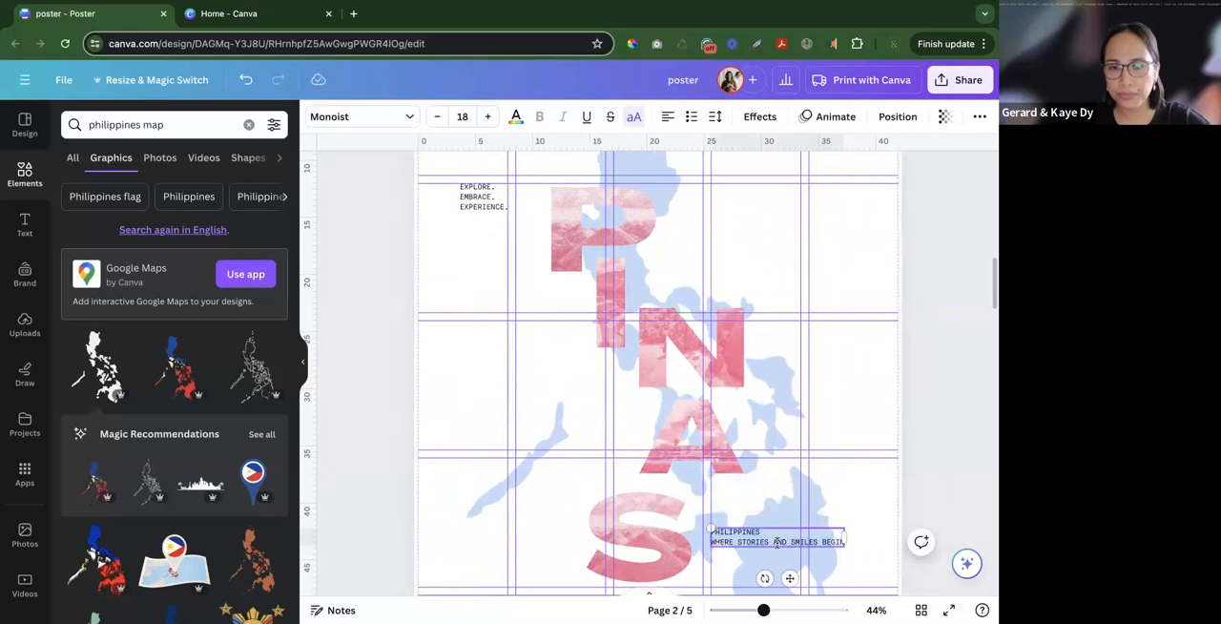
pyautogui.scroll(-2, 781, 522)
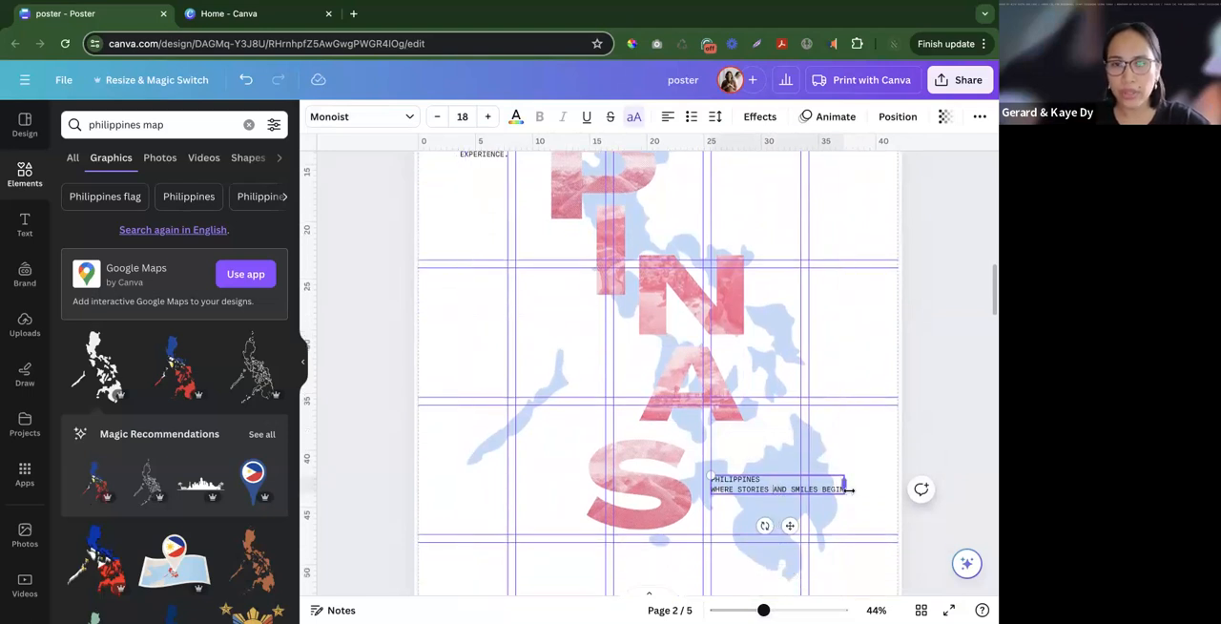
pyautogui.moveTo(848, 489); pyautogui.dragTo(787, 490)
pyautogui.click(876, 501)
pyautogui.click(737, 493)
pyautogui.scroll(5, 775, 505)
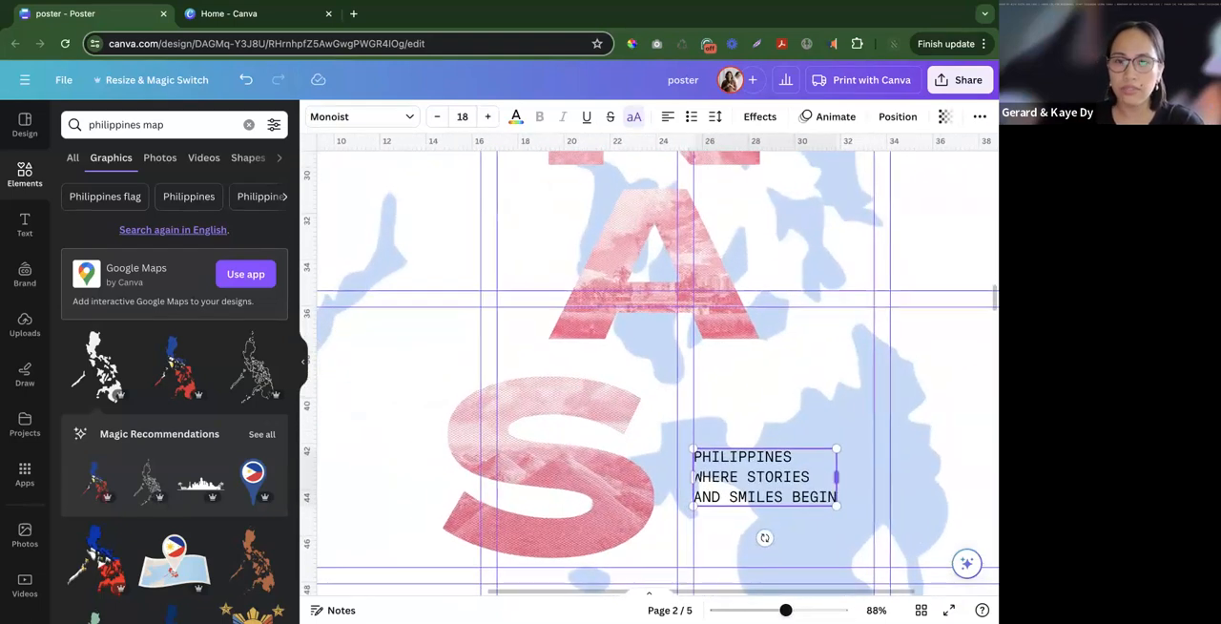
pyautogui.scroll(-1, 649, 371)
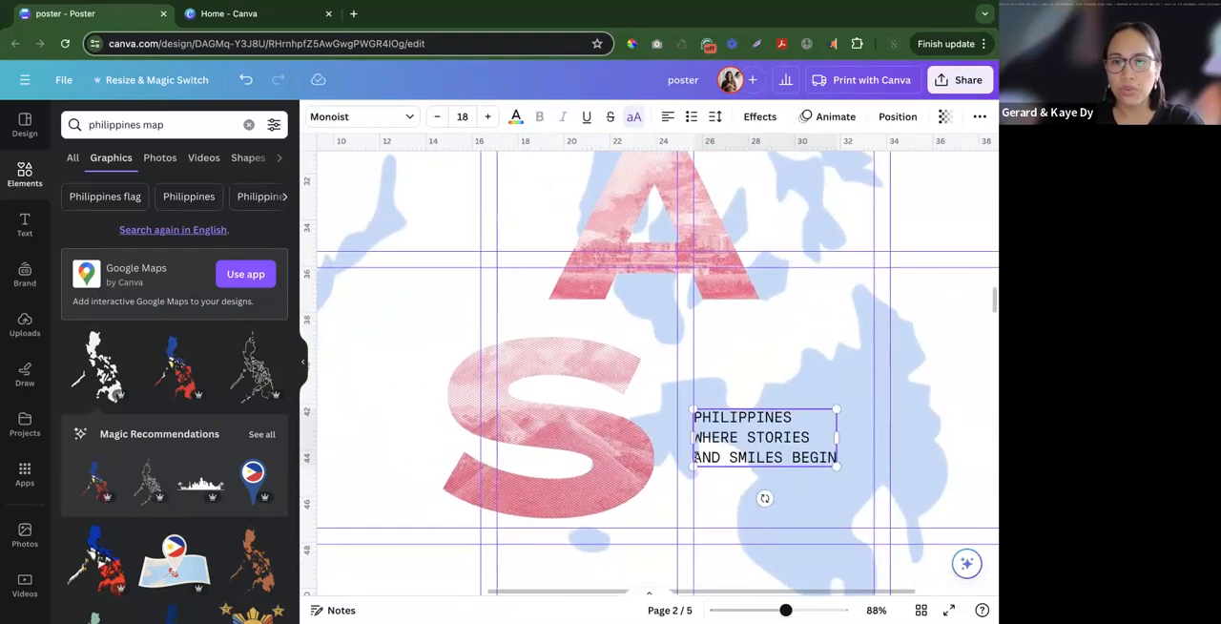
# - Break the subtitle into "WHERE STORIES AND" and "SMILES BEGIN", and move the Philippines text lower beside the S
pyautogui.press('BackSpace')
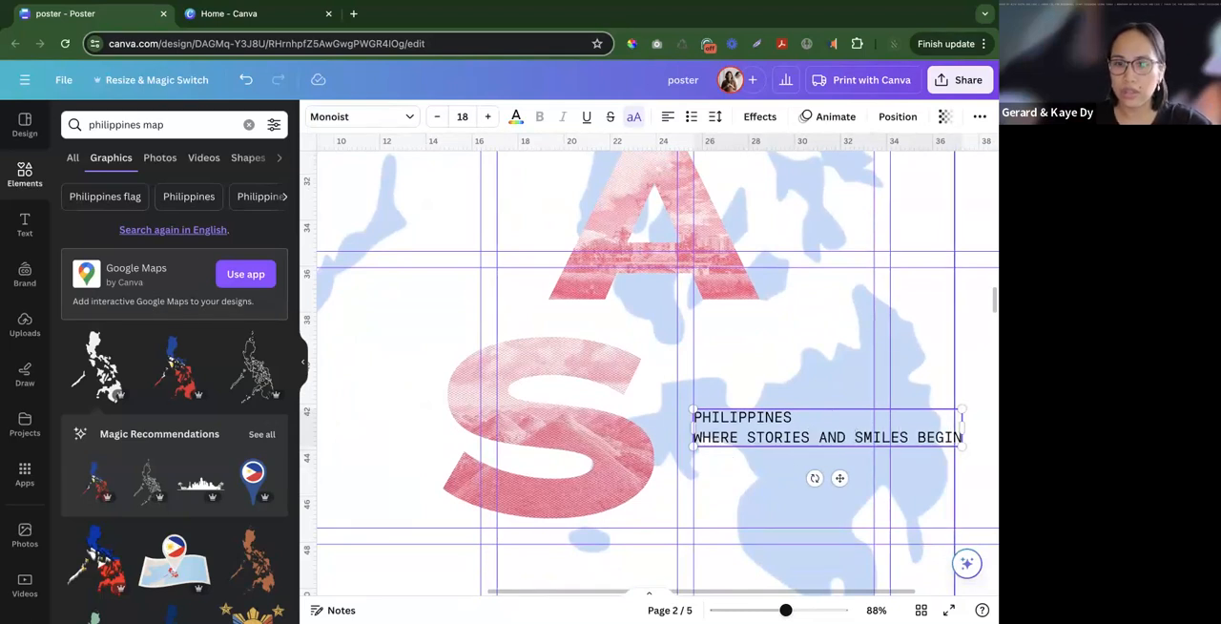
pyautogui.press('Return')
pyautogui.click(830, 516)
pyautogui.moveTo(782, 440); pyautogui.dragTo(782, 481)
pyautogui.click(863, 355)
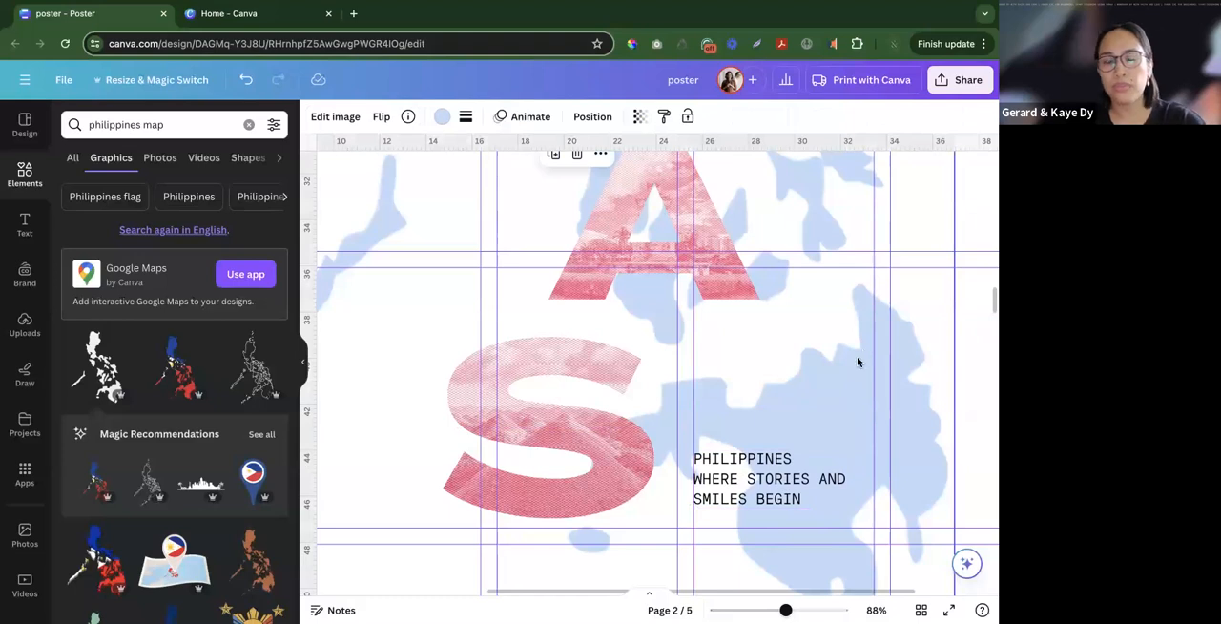
# - Rewrap the subtitle so "AND SMILES BEGIN" forms the last line, and move the Philippines text up and right over the map
pyautogui.scroll(-3, 841, 392)
pyautogui.click(834, 453)
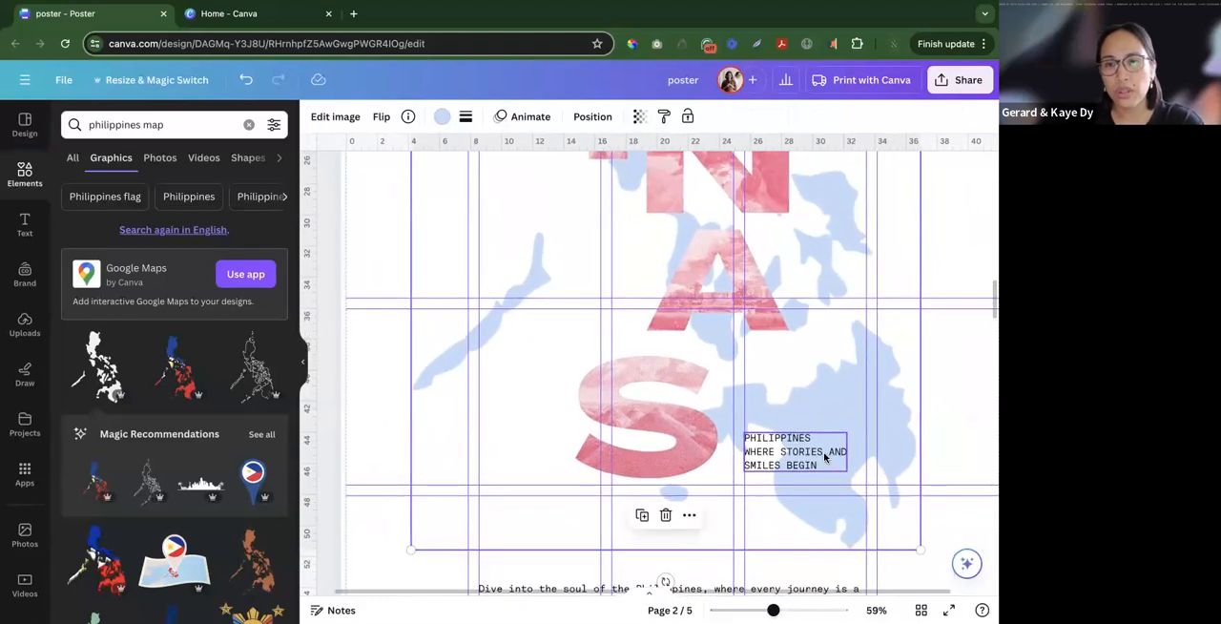
pyautogui.scroll(5, 835, 454)
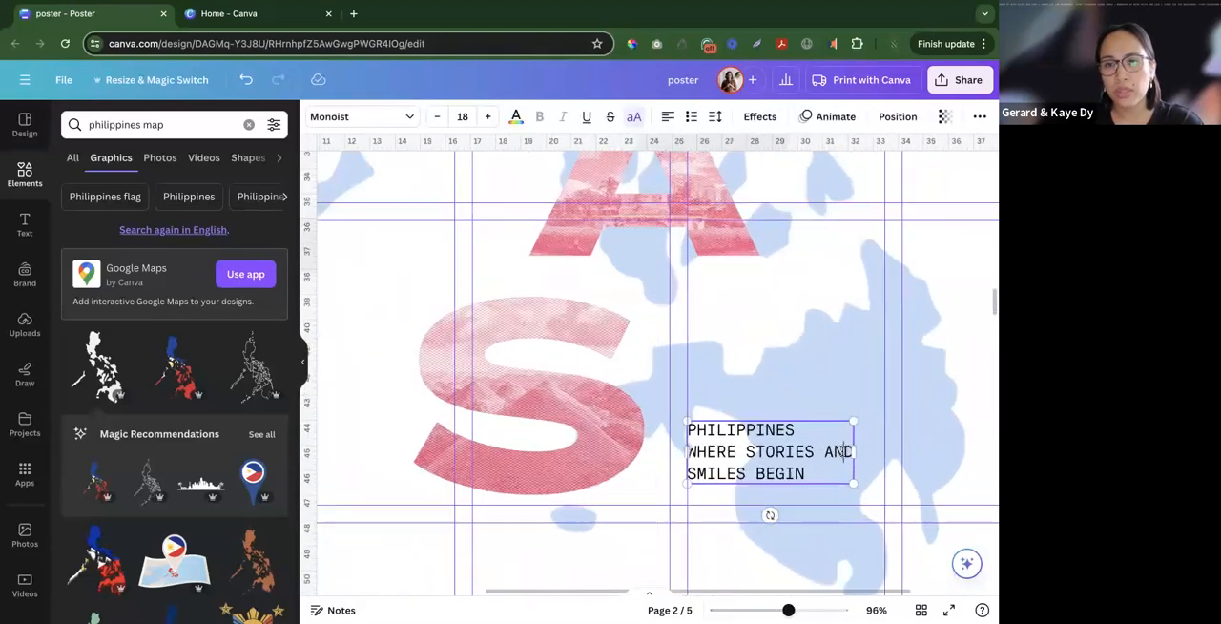
pyautogui.scroll(1, 841, 452)
pyautogui.moveTo(842, 452)
pyautogui.mouseDown()
pyautogui.moveTo(829, 452)
pyautogui.moveTo(859, 452)
pyautogui.mouseUp()
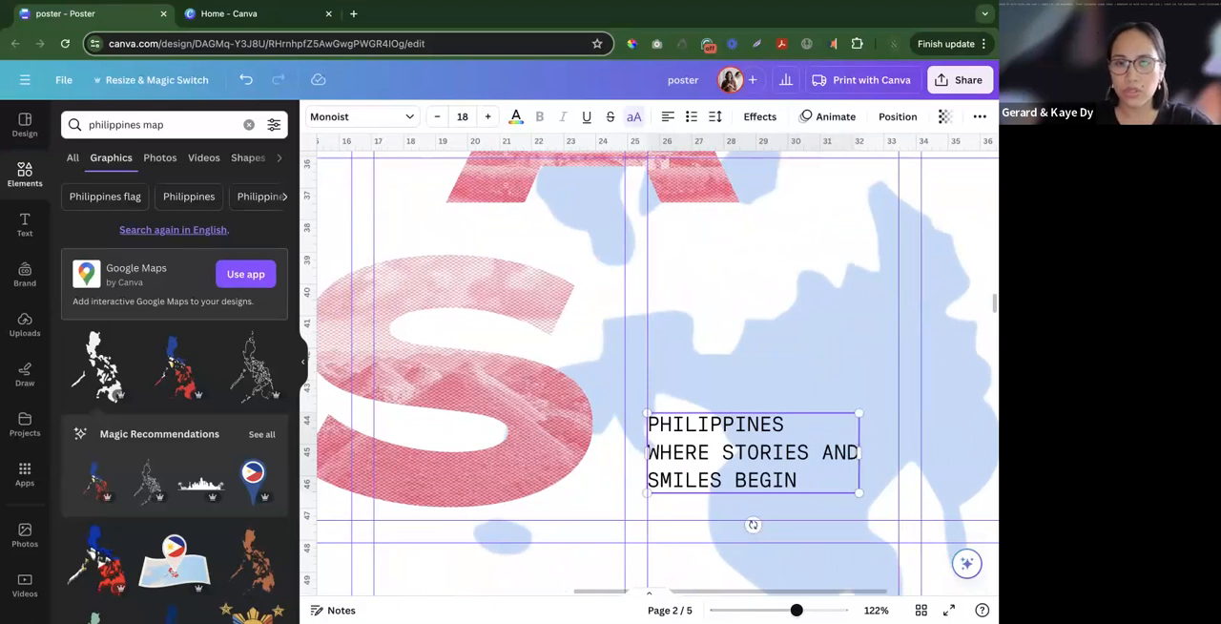
pyautogui.moveTo(858, 452)
pyautogui.mouseDown()
pyautogui.moveTo(809, 452)
pyautogui.moveTo(846, 452)
pyautogui.mouseUp()
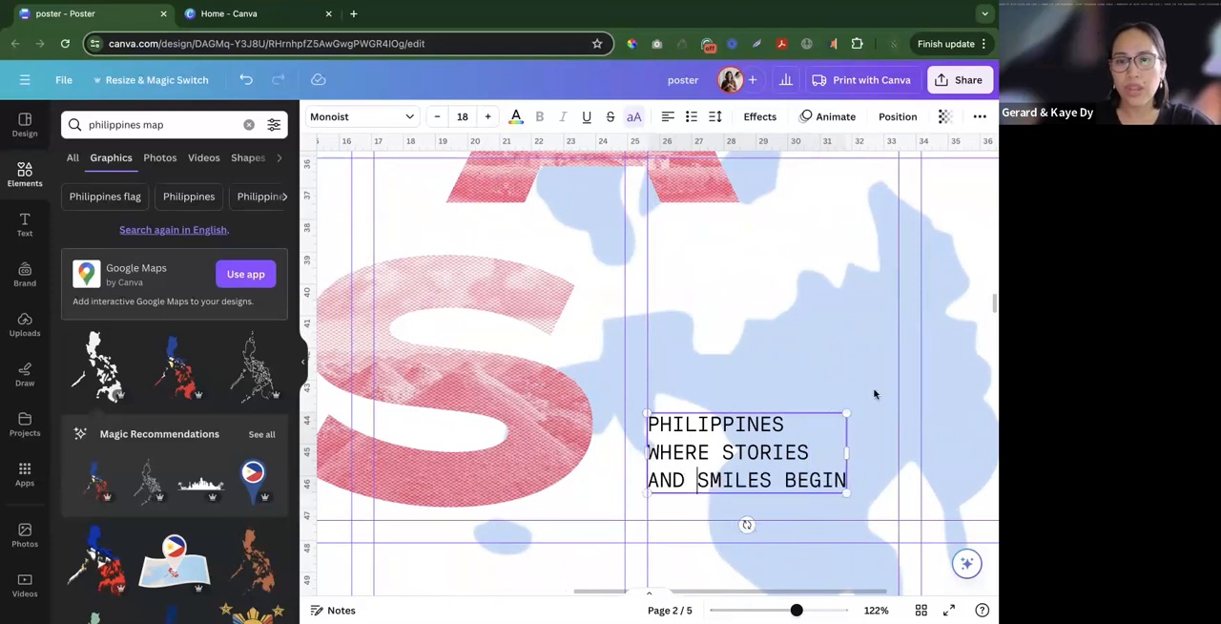
pyautogui.click(624, 373)
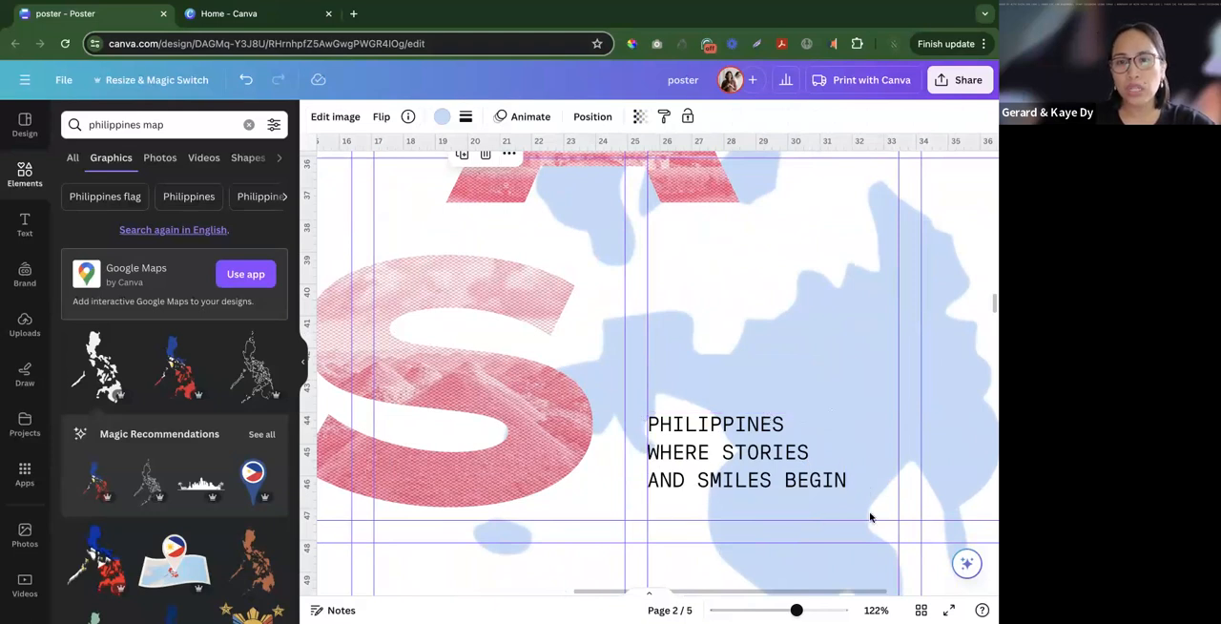
pyautogui.moveTo(721, 465); pyautogui.dragTo(760, 420)
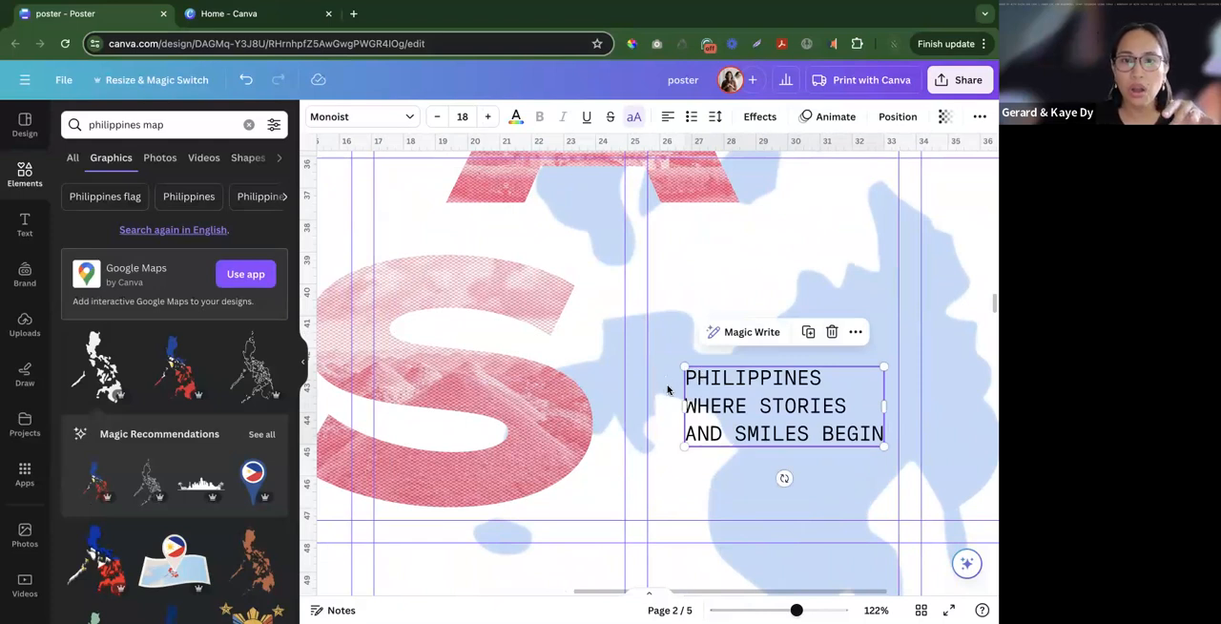
# - Break the subtitle after "AND" and move the Philippines text down to the column guide beside the lower part of the S
pyautogui.click(827, 361)
pyautogui.click(847, 403)
pyautogui.click(851, 405)
pyautogui.press('Delete')
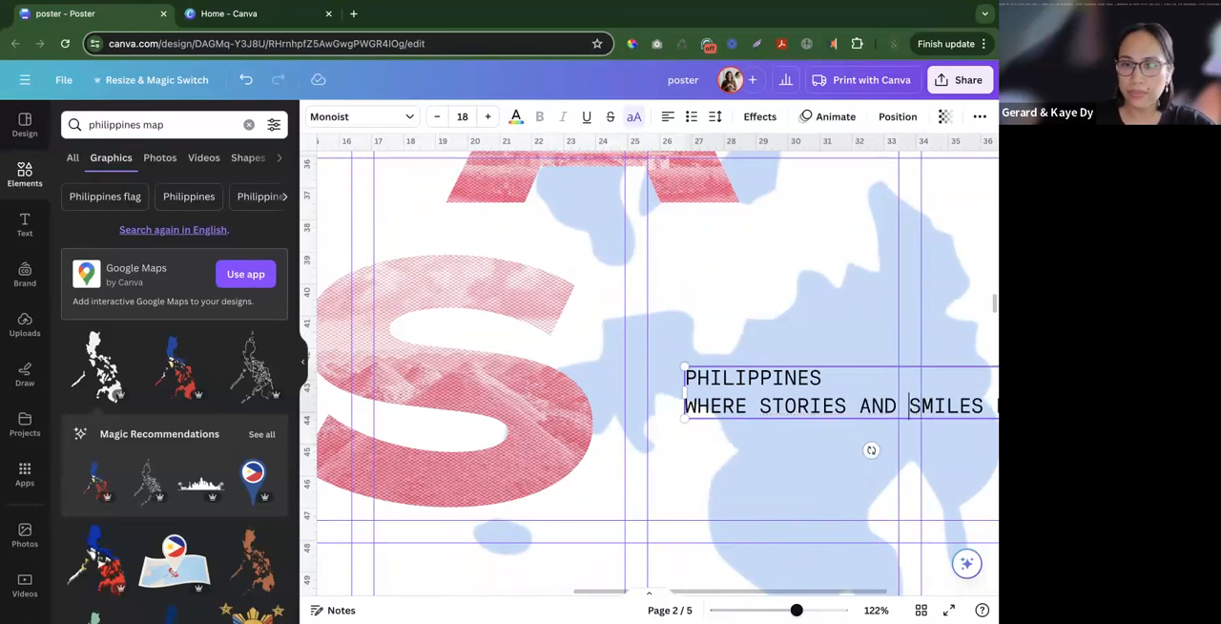
pyautogui.press('BackSpace')
pyautogui.press('Return')
pyautogui.click(826, 461)
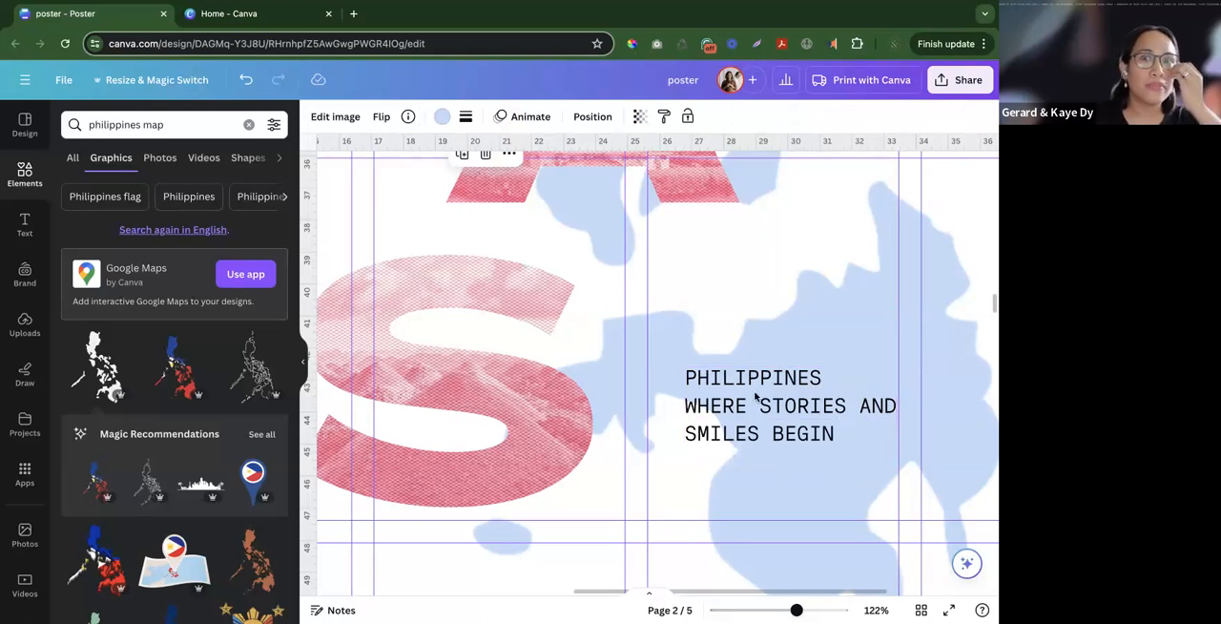
pyautogui.click(752, 420)
pyautogui.moveTo(753, 420); pyautogui.dragTo(731, 444)
# - Rotate the "Explore. Embrace. Experience." tagline 90° counter-clockwise and move it to the column guide beside the letter P
pyautogui.scroll(-10, 730, 444)
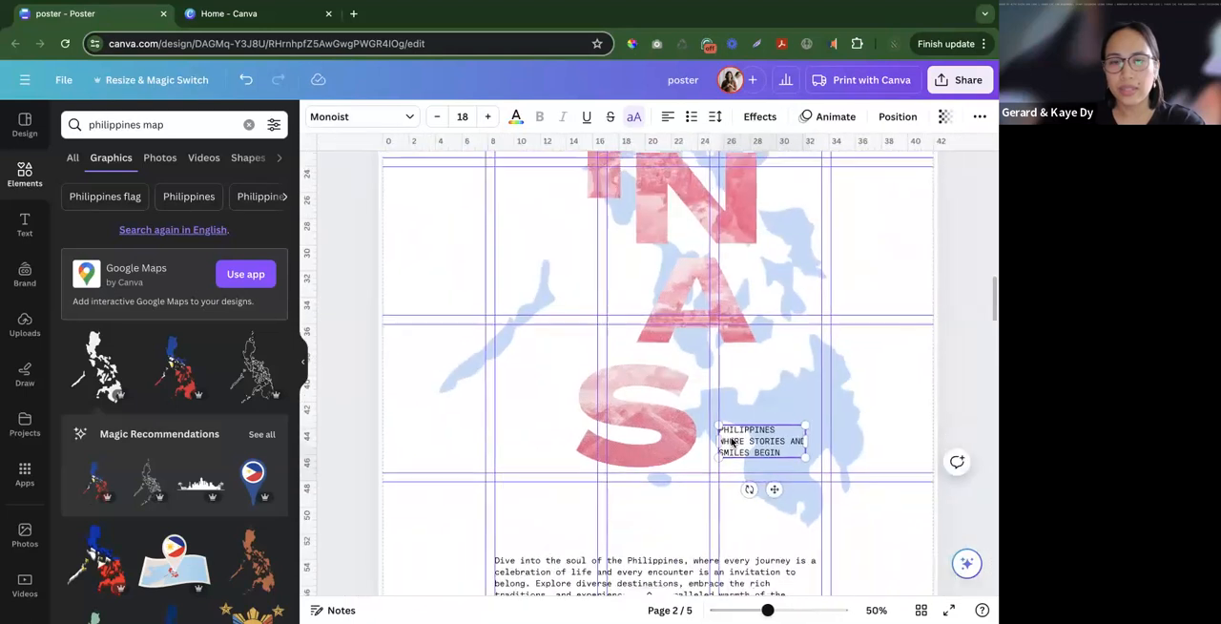
pyautogui.scroll(3, 481, 273)
pyautogui.moveTo(506, 251); pyautogui.dragTo(546, 277)
pyautogui.moveTo(522, 317); pyautogui.dragTo(577, 283)
pyautogui.click(491, 328)
pyautogui.click(536, 289)
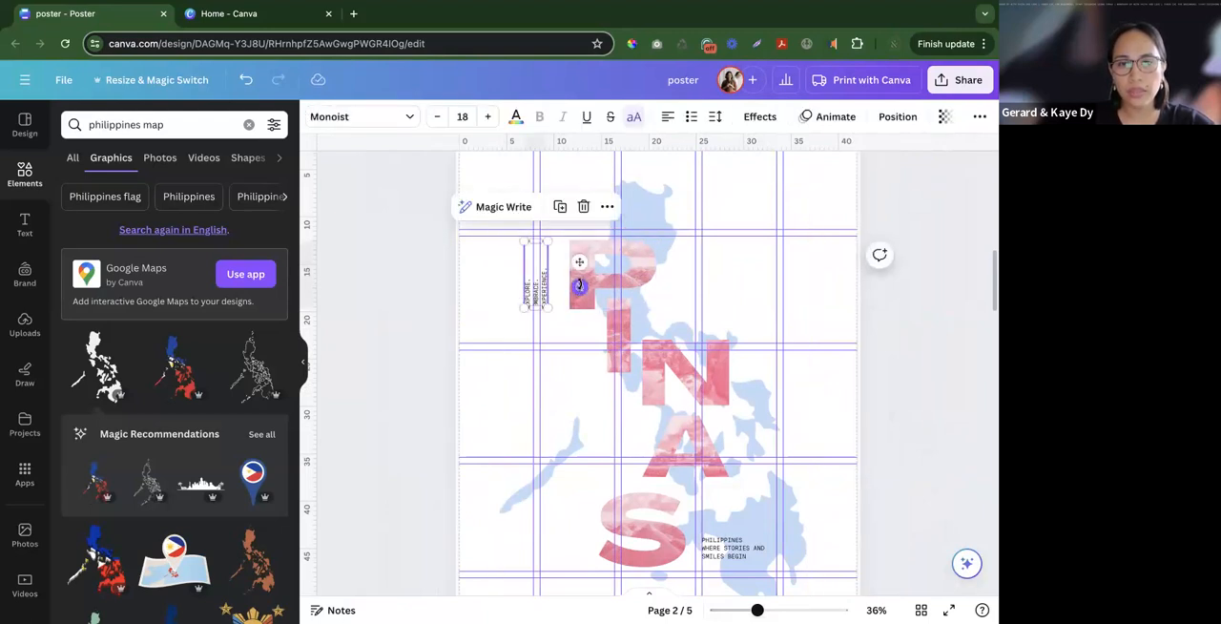
pyautogui.moveTo(579, 285); pyautogui.dragTo(555, 283)
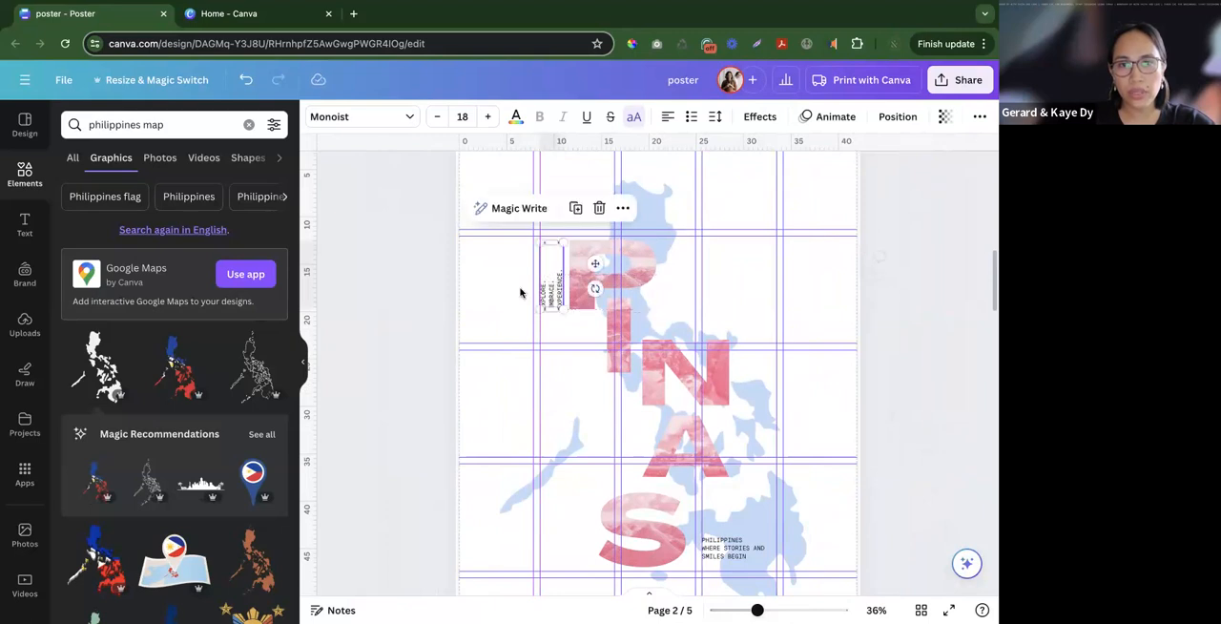
pyautogui.click(698, 366)
pyautogui.click(911, 333)
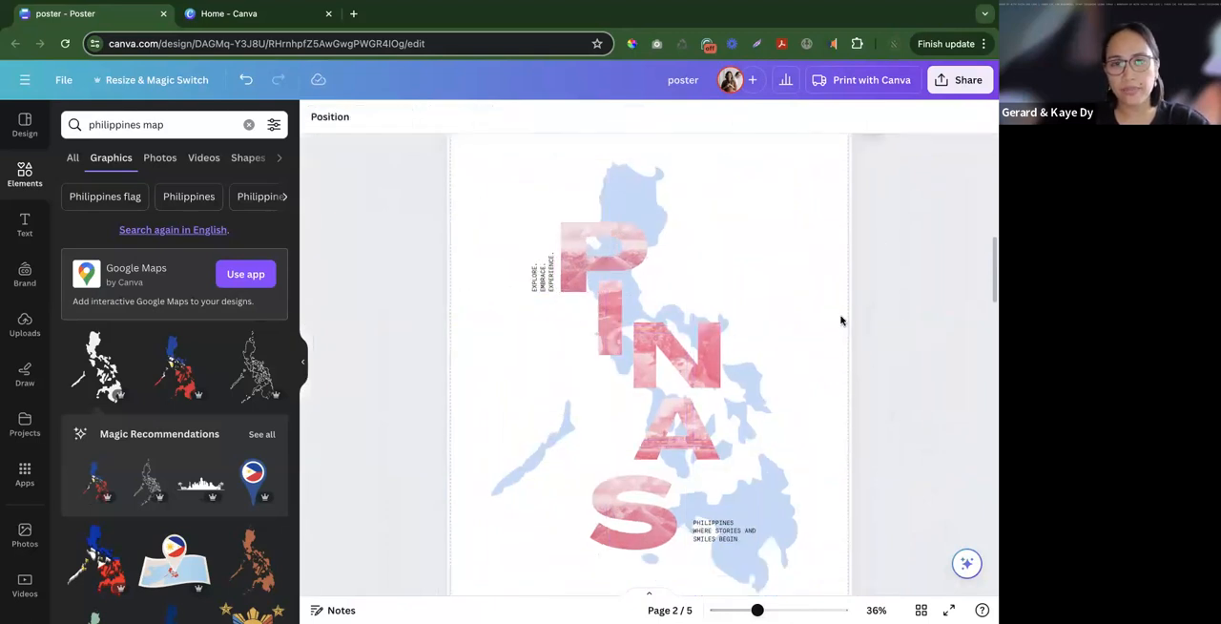
# - Nudge the Philippines text and move the letter S slightly up so their bottom edges line up
pyautogui.scroll(-5, 892, 309)
pyautogui.scroll(5, 892, 309)
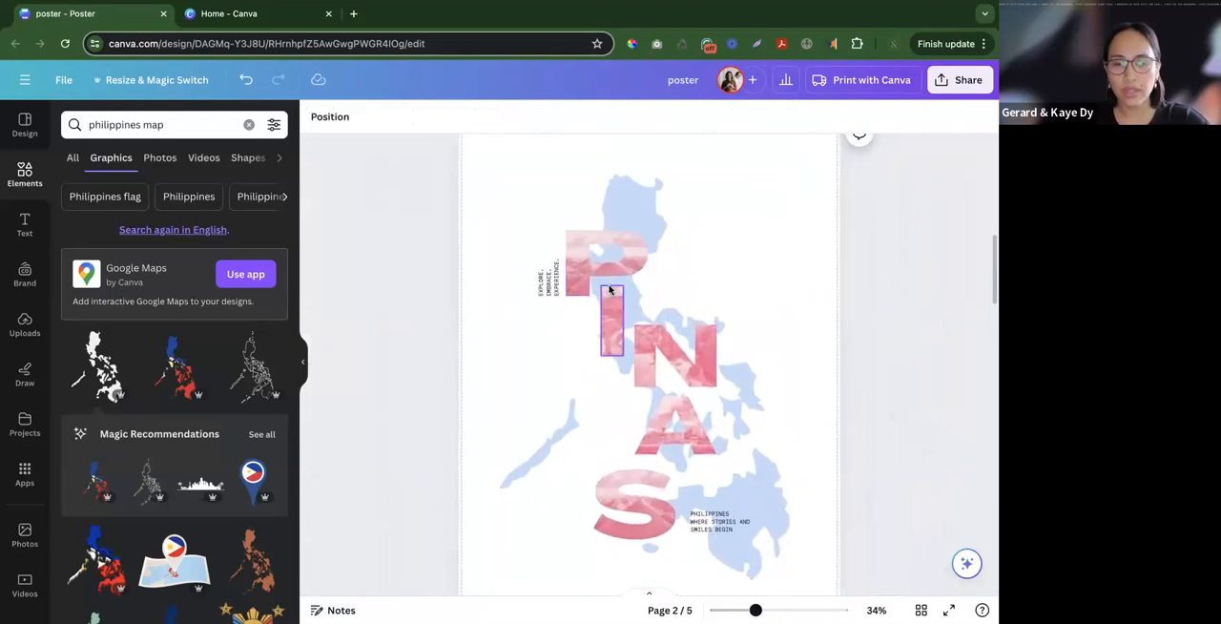
pyautogui.scroll(-1, 788, 472)
pyautogui.moveTo(742, 459); pyautogui.dragTo(740, 460)
pyautogui.keyDown('shift'); pyautogui.click(658, 465); pyautogui.keyUp('shift')
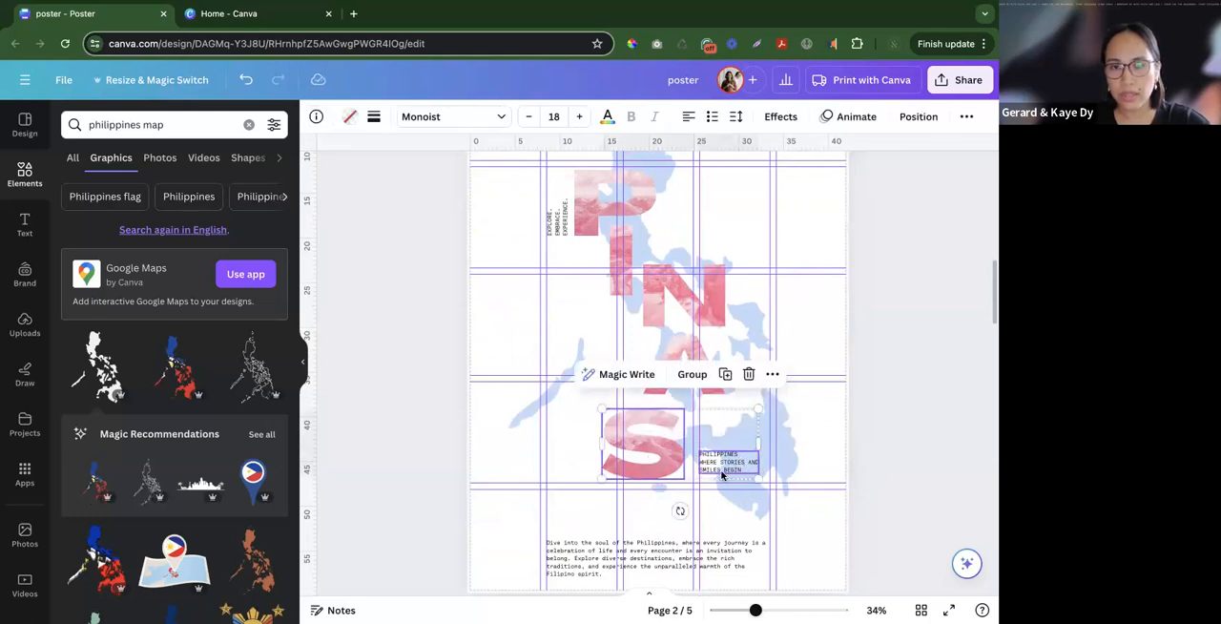
pyautogui.click(883, 470)
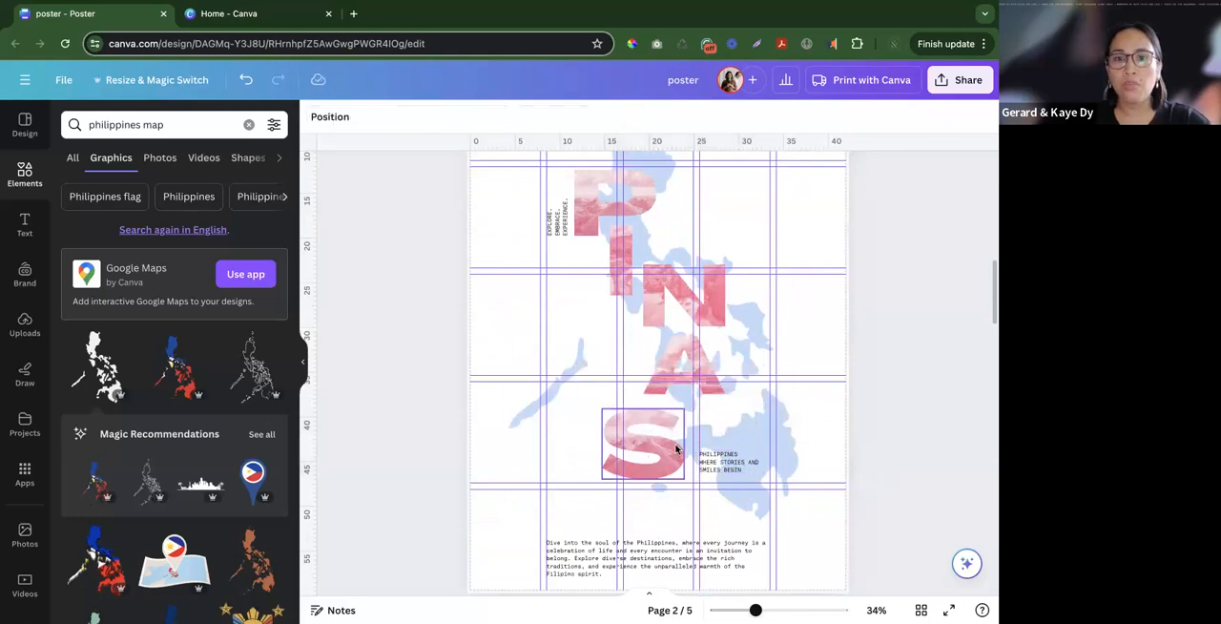
pyautogui.click(730, 463)
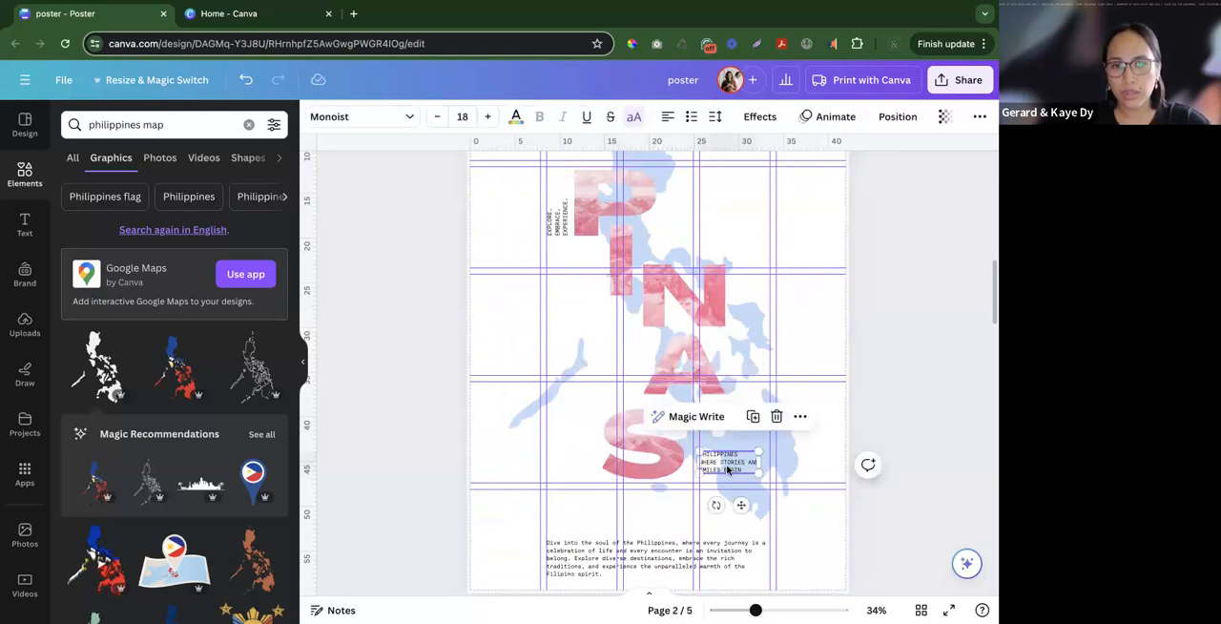
pyautogui.click(662, 455)
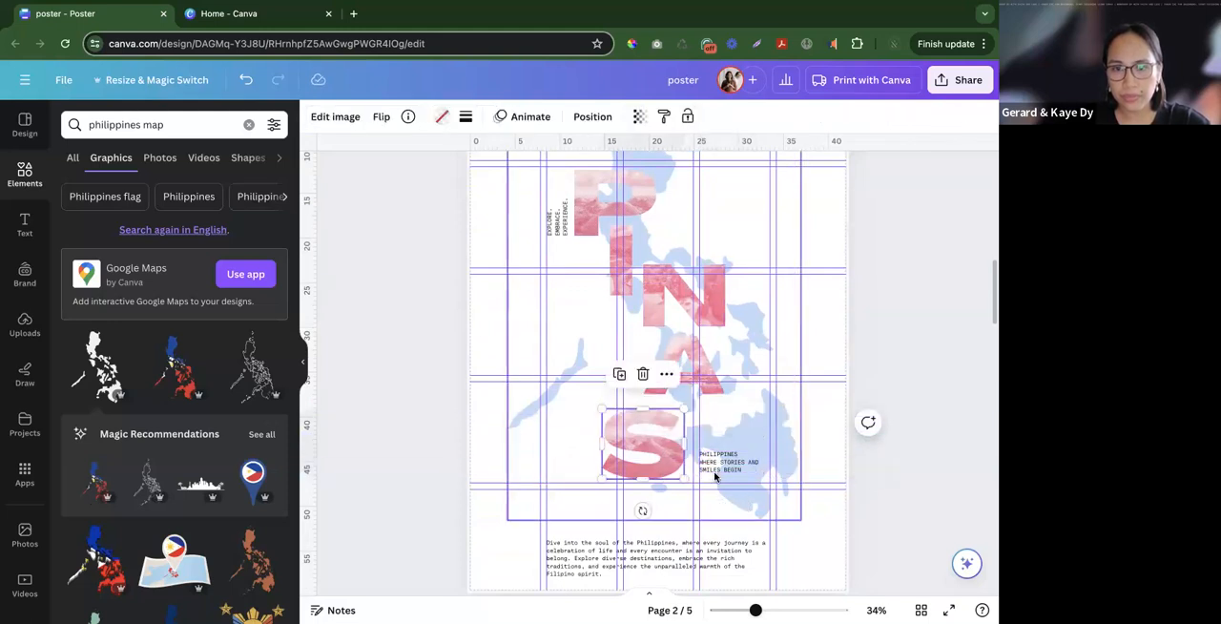
pyautogui.moveTo(726, 463); pyautogui.dragTo(727, 470)
pyautogui.keyDown('shift'); pyautogui.click(645, 456); pyautogui.keyUp('shift')
pyautogui.moveTo(652, 458); pyautogui.dragTo(650, 449)
pyautogui.click(913, 413)
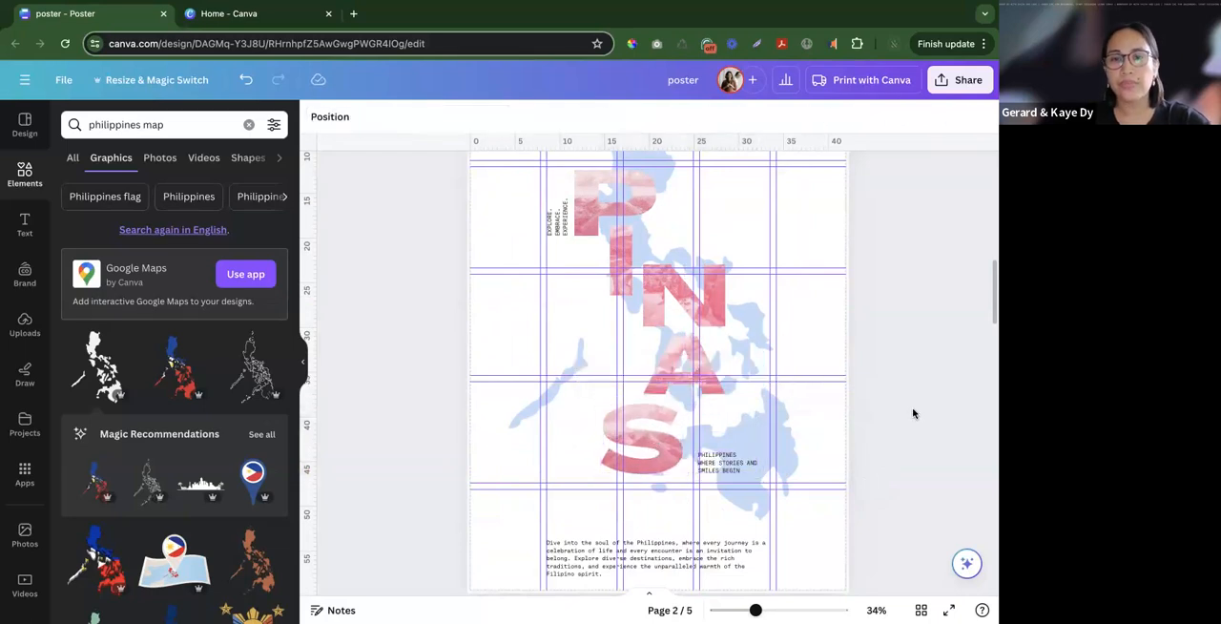
# - Center the light blue Philippines map horizontally on the page
pyautogui.scroll(-3, 911, 415)
pyautogui.scroll(3, 858, 448)
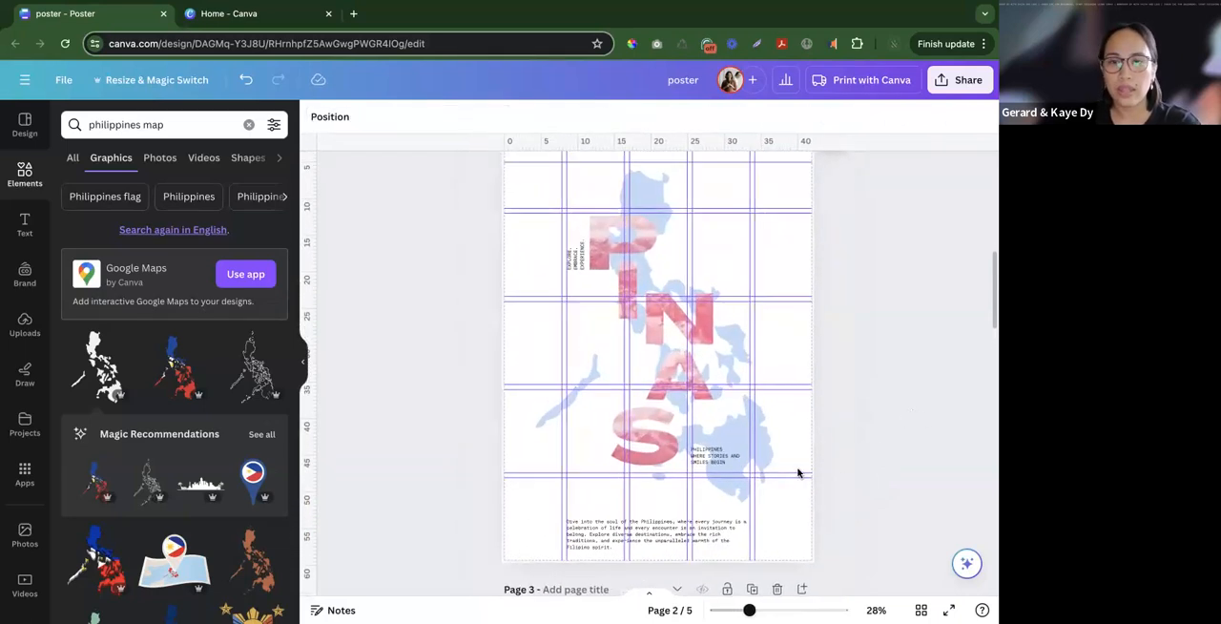
pyautogui.click(765, 455)
pyautogui.click(592, 117)
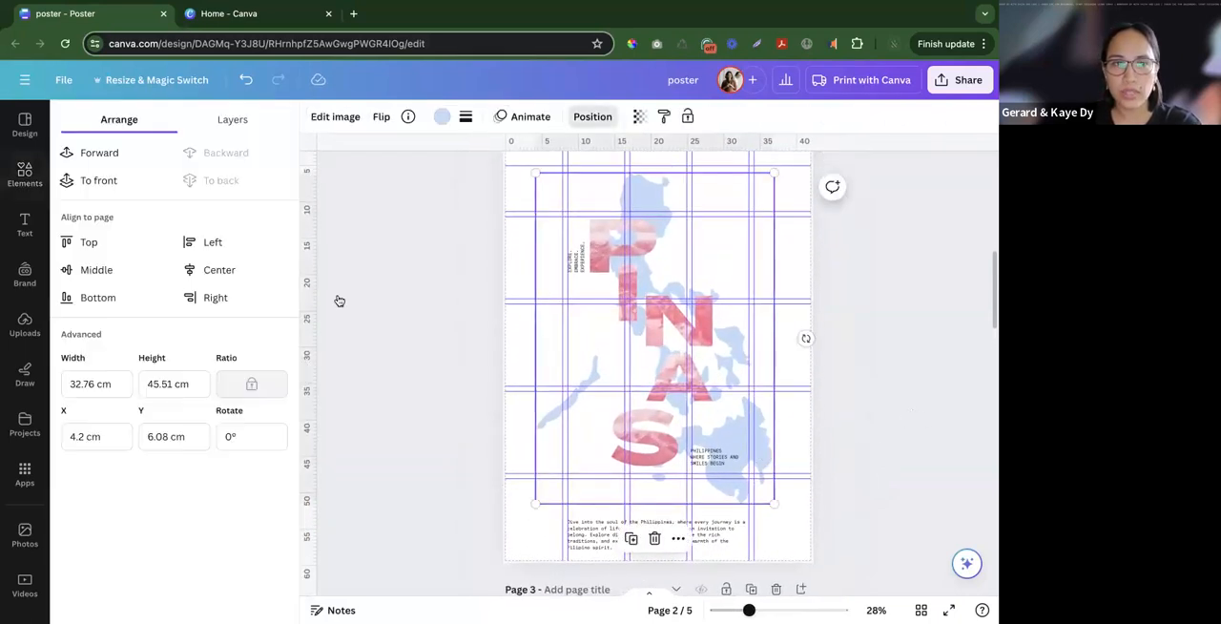
pyautogui.click(246, 270)
pyautogui.click(25, 174)
pyautogui.click(525, 316)
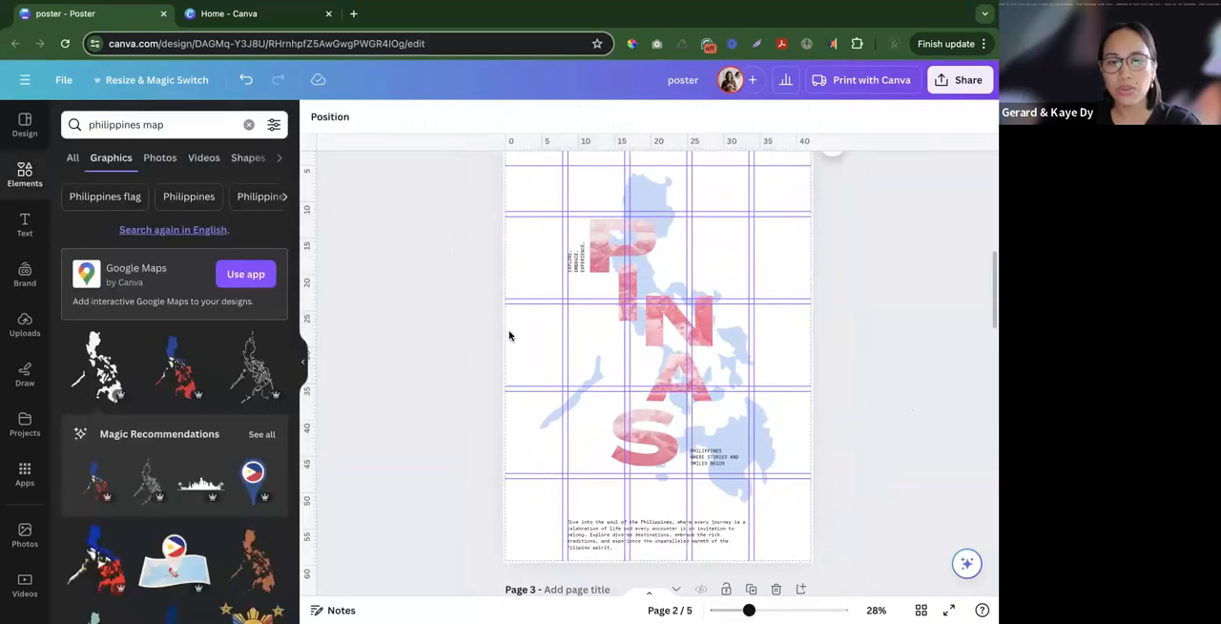
# - Move the map, the PINAS letters and the two small text blocks together slightly up, leaving the body paragraph in place
pyautogui.scroll(-3, 503, 330)
pyautogui.scroll(3, 503, 331)
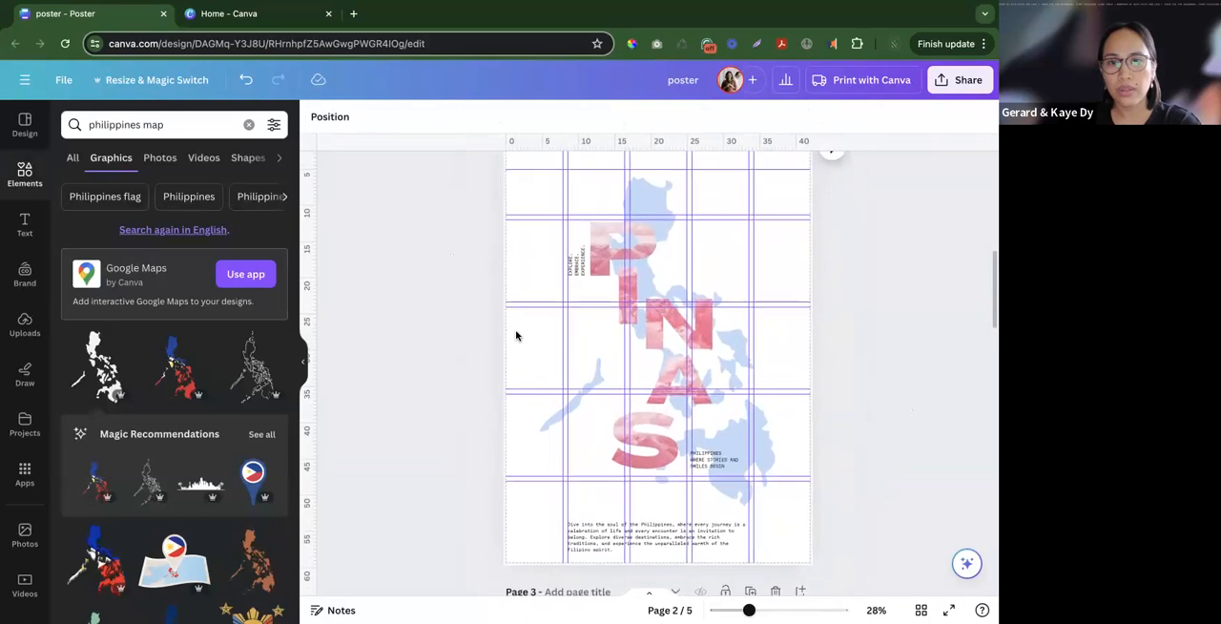
pyautogui.click(516, 337)
pyautogui.scroll(1, 516, 336)
pyautogui.moveTo(492, 231); pyautogui.dragTo(845, 526)
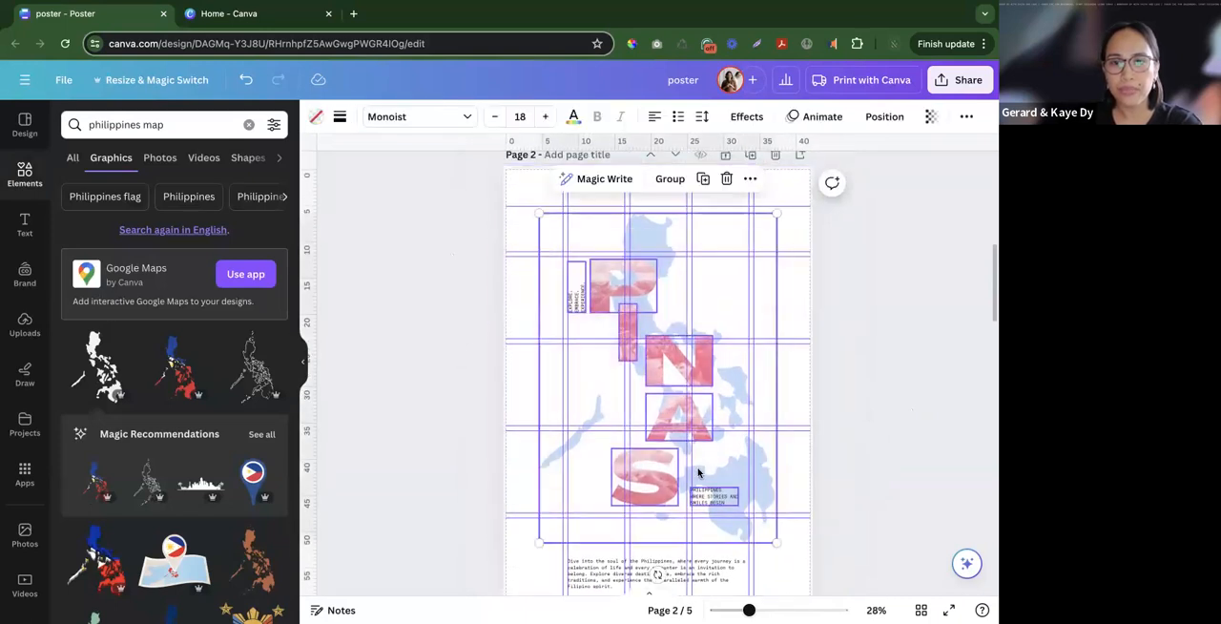
pyautogui.click(910, 484)
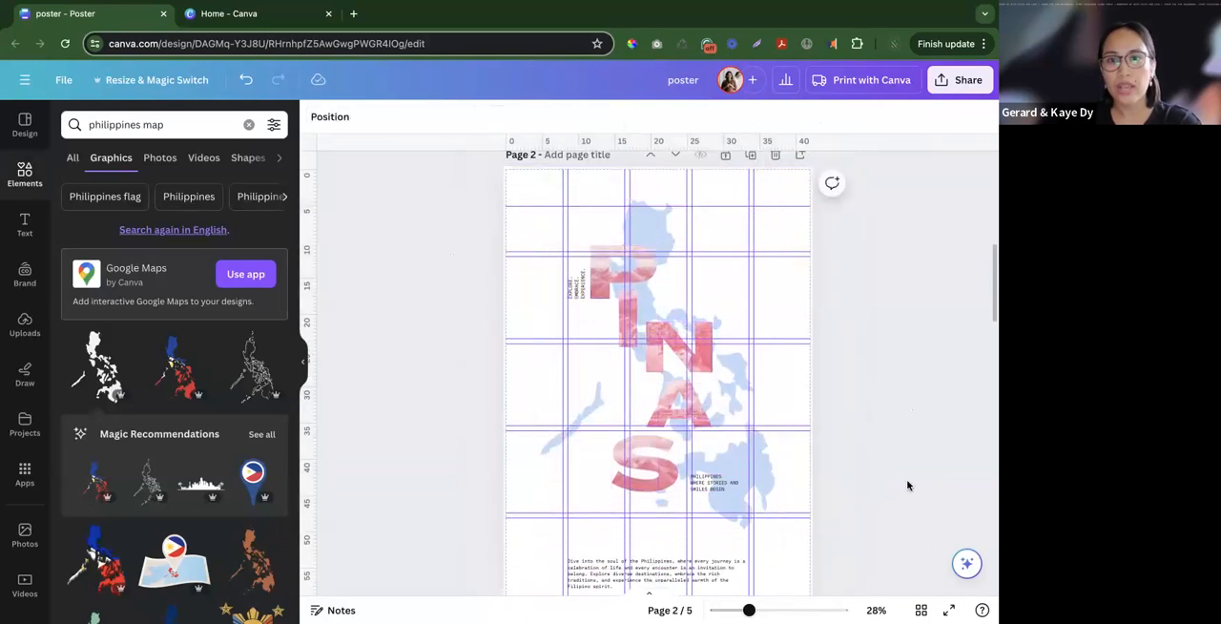
# - Check the position and size settings of the body paragraph below the map
pyautogui.scroll(-3, 905, 486)
pyautogui.scroll(3, 882, 484)
pyautogui.click(712, 557)
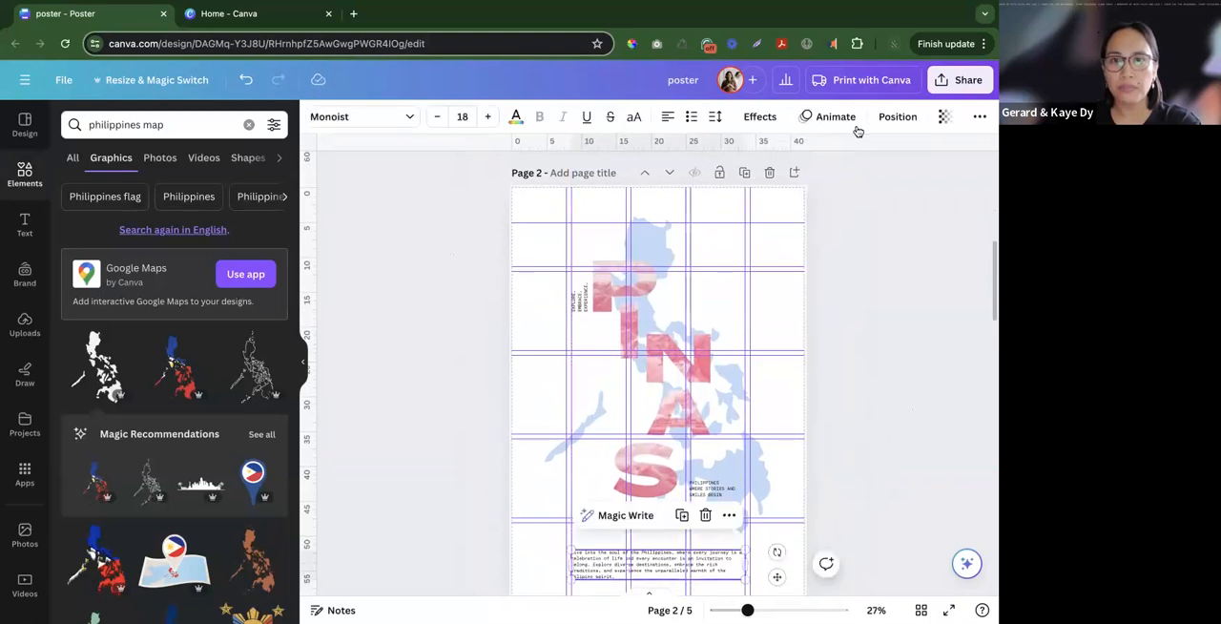
pyautogui.click(897, 116)
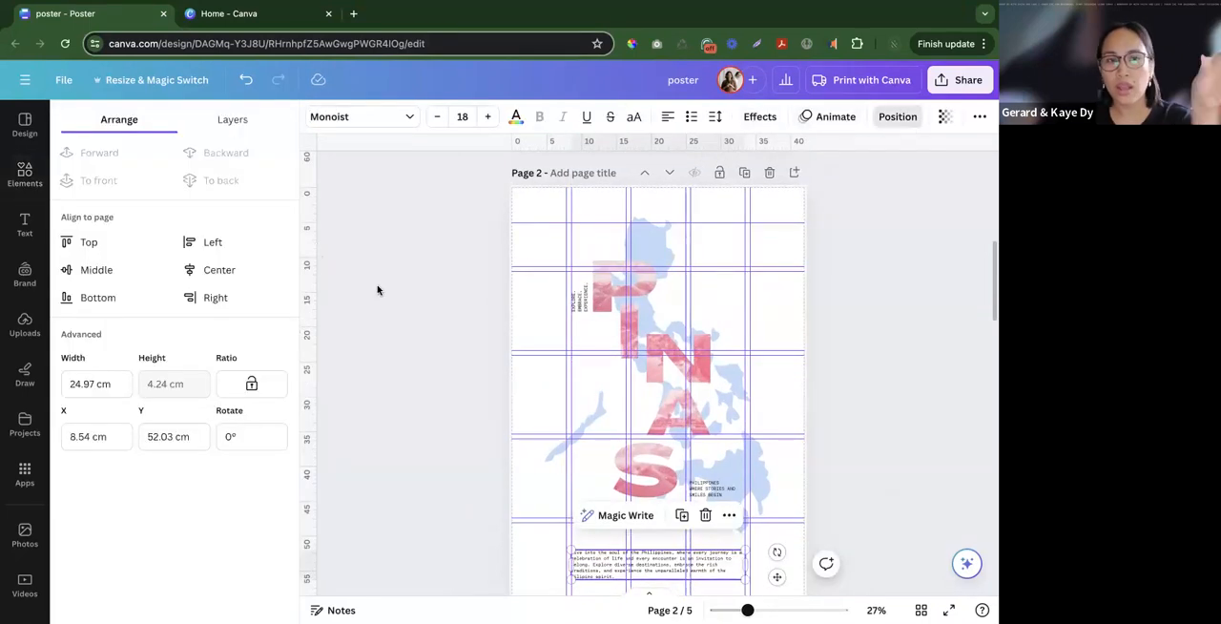
pyautogui.click(434, 389)
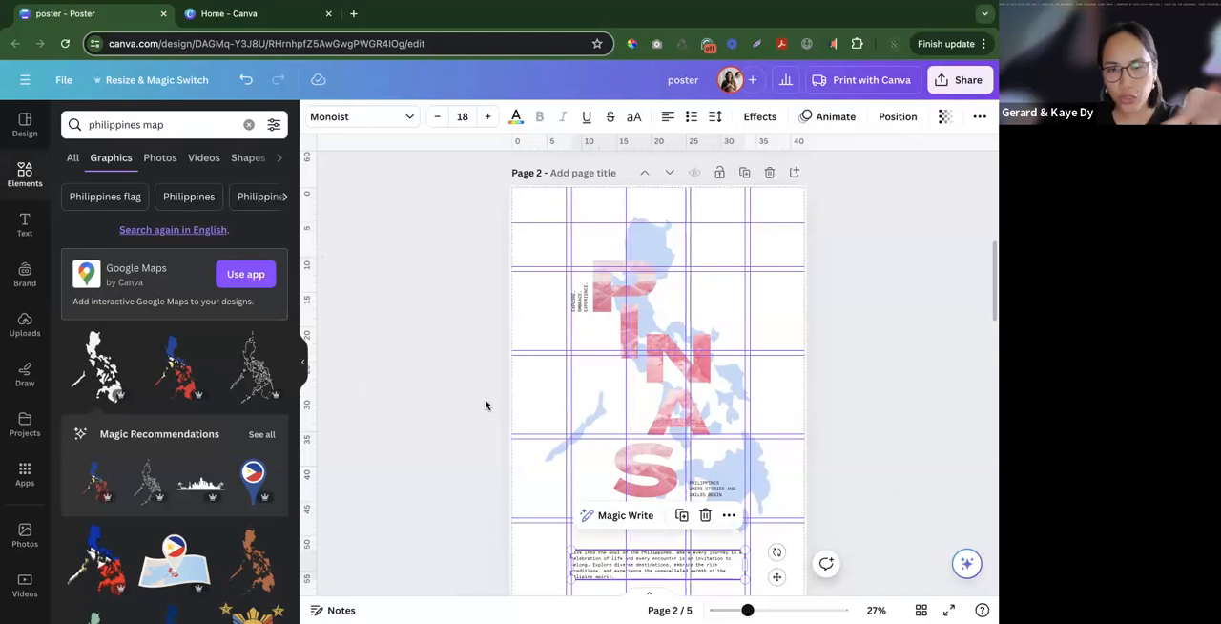
# - Shift the map, the PINAS letters and the two small text blocks slightly further up as one selection, without the body paragraph
pyautogui.moveTo(468, 214); pyautogui.dragTo(803, 513)
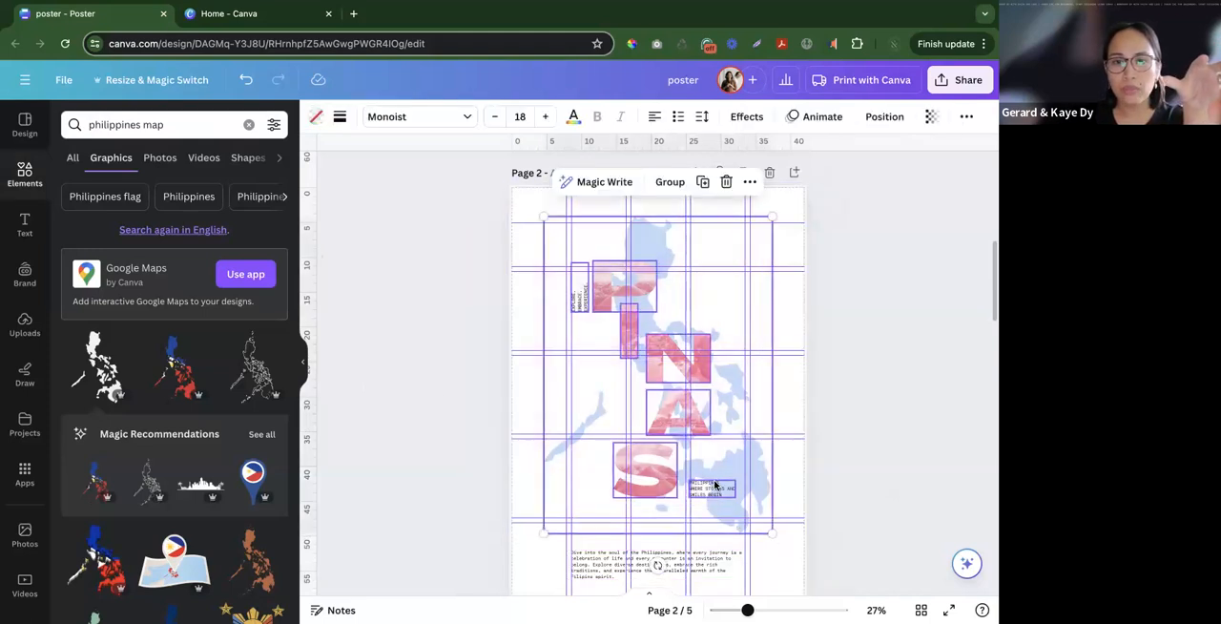
pyautogui.click(868, 479)
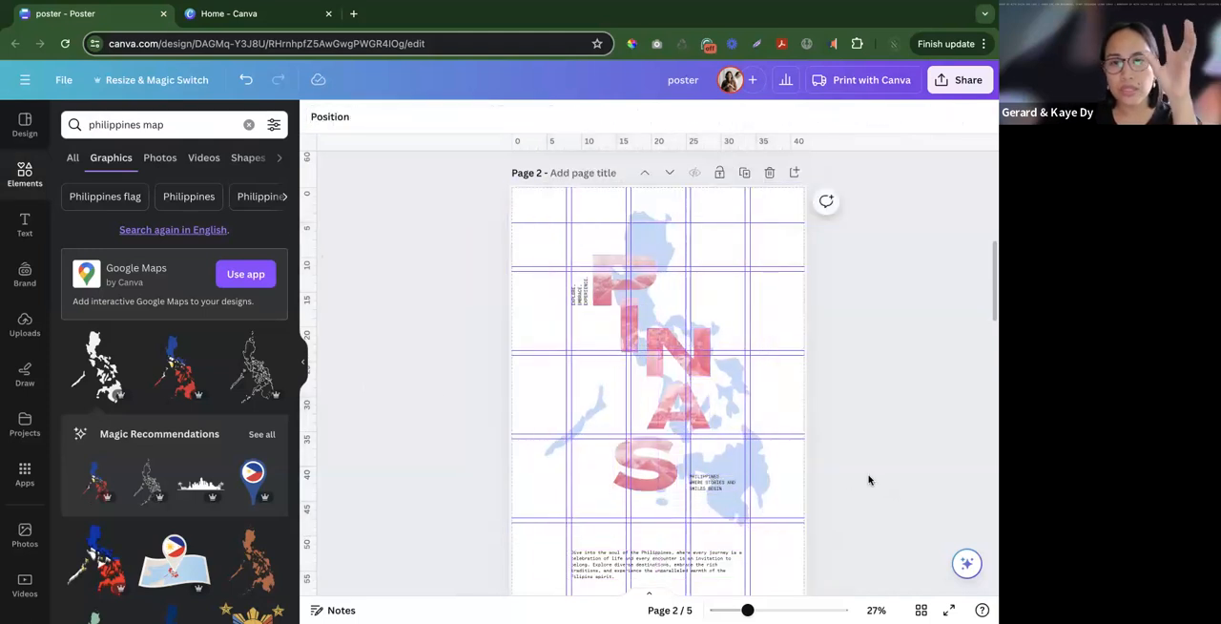
pyautogui.click(790, 460)
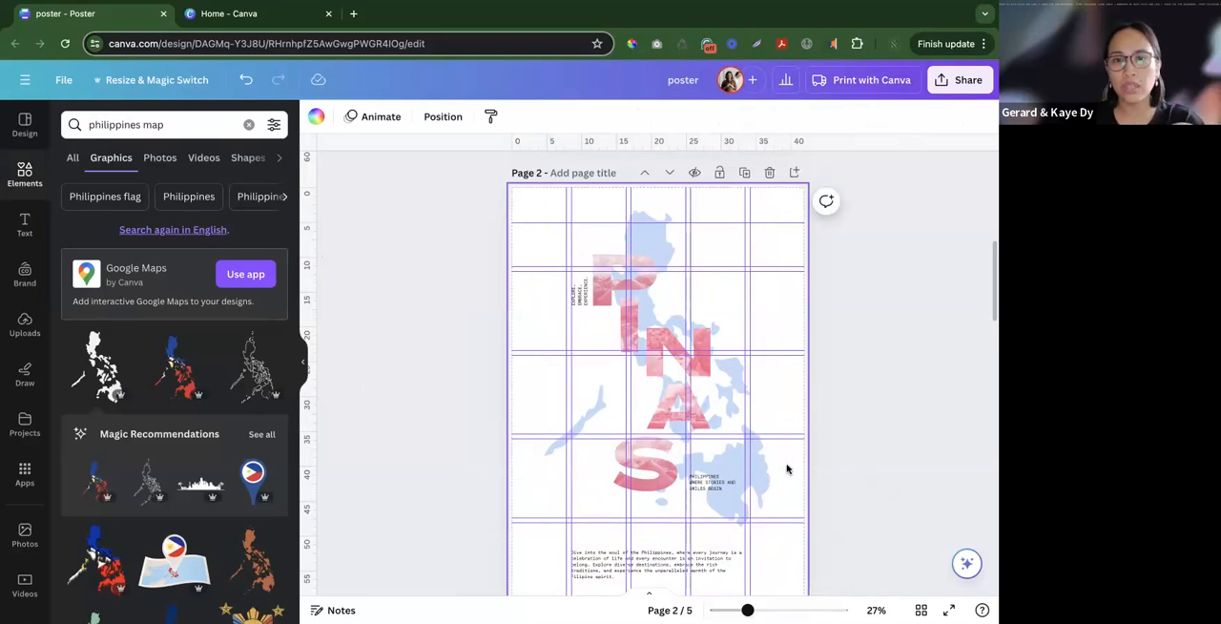
pyautogui.click(653, 568)
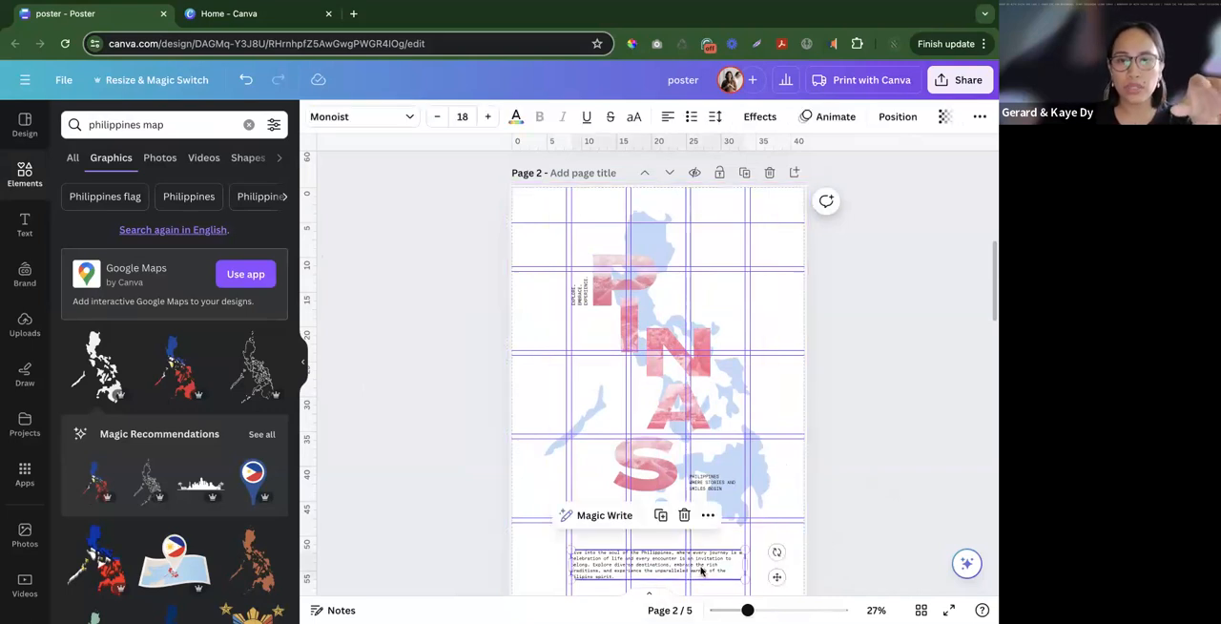
pyautogui.click(831, 497)
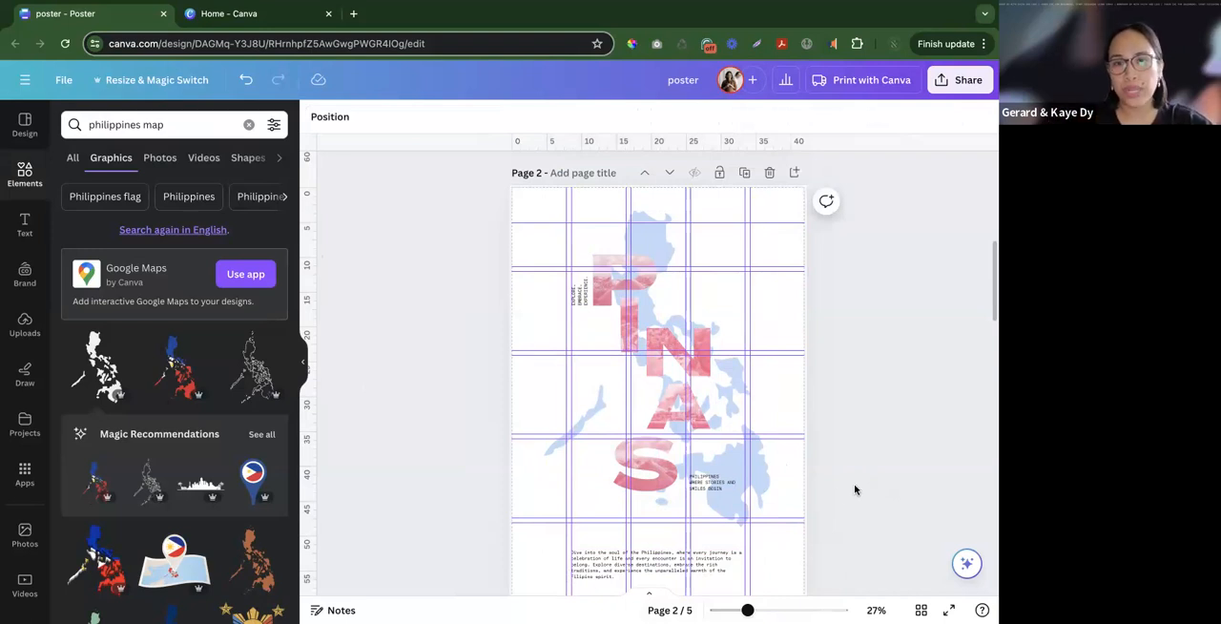
pyautogui.click(787, 563)
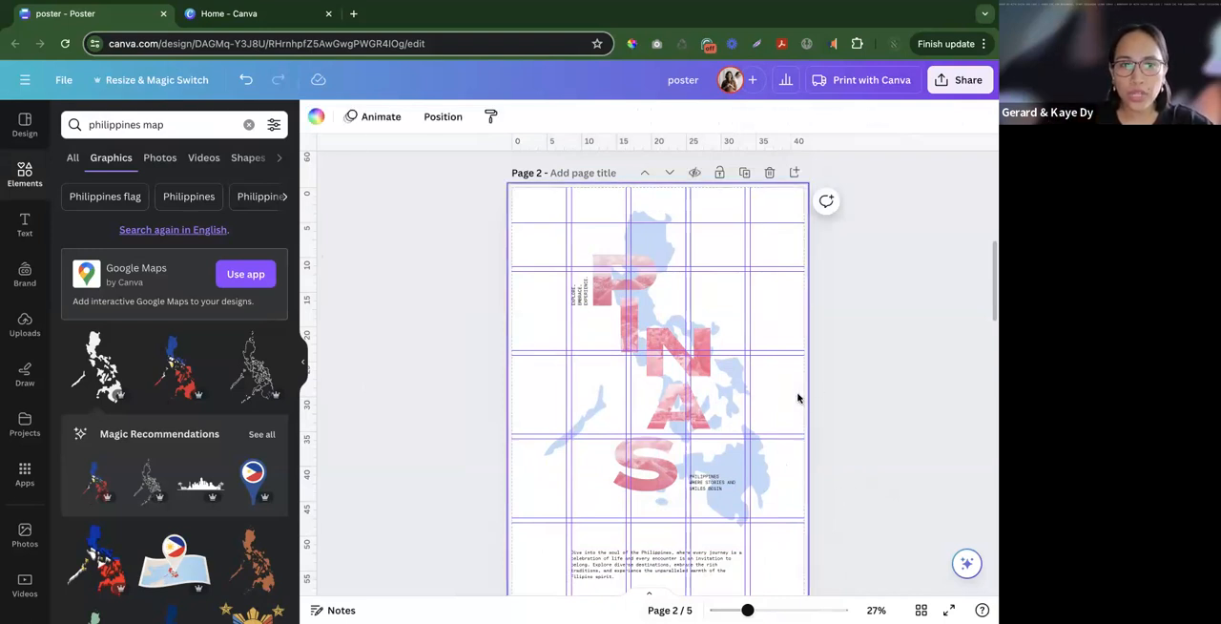
pyautogui.scroll(-1, 797, 400)
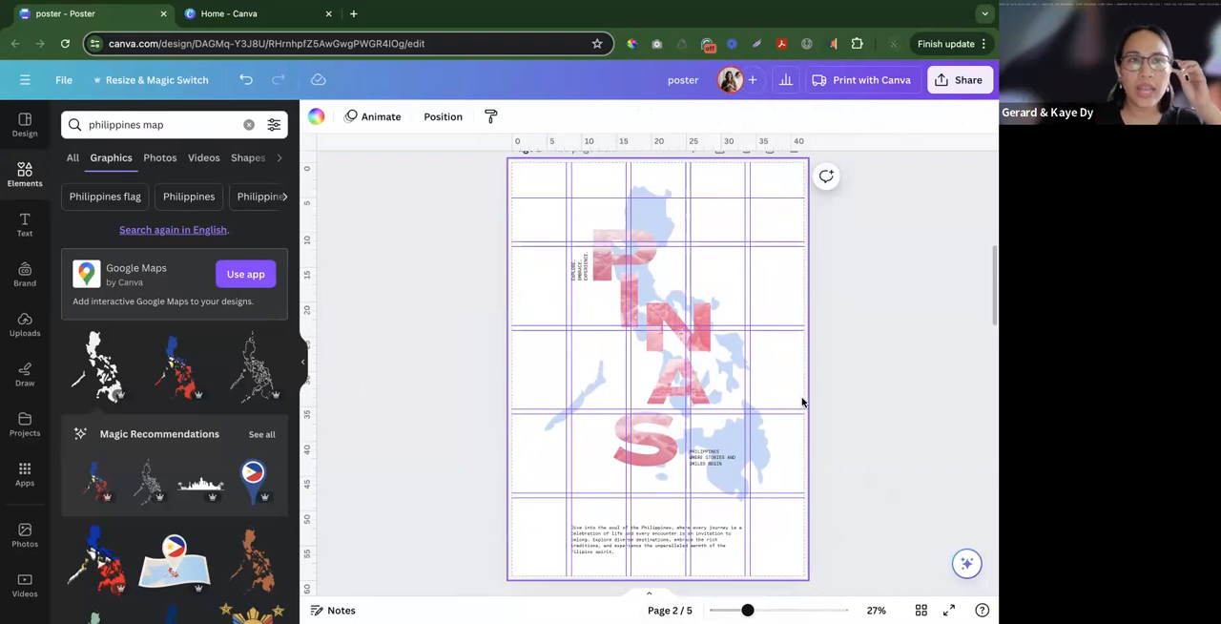
# - Leave the Philippines map search and bring up the general elements library with its recently used items and shapes
pyautogui.click(811, 455)
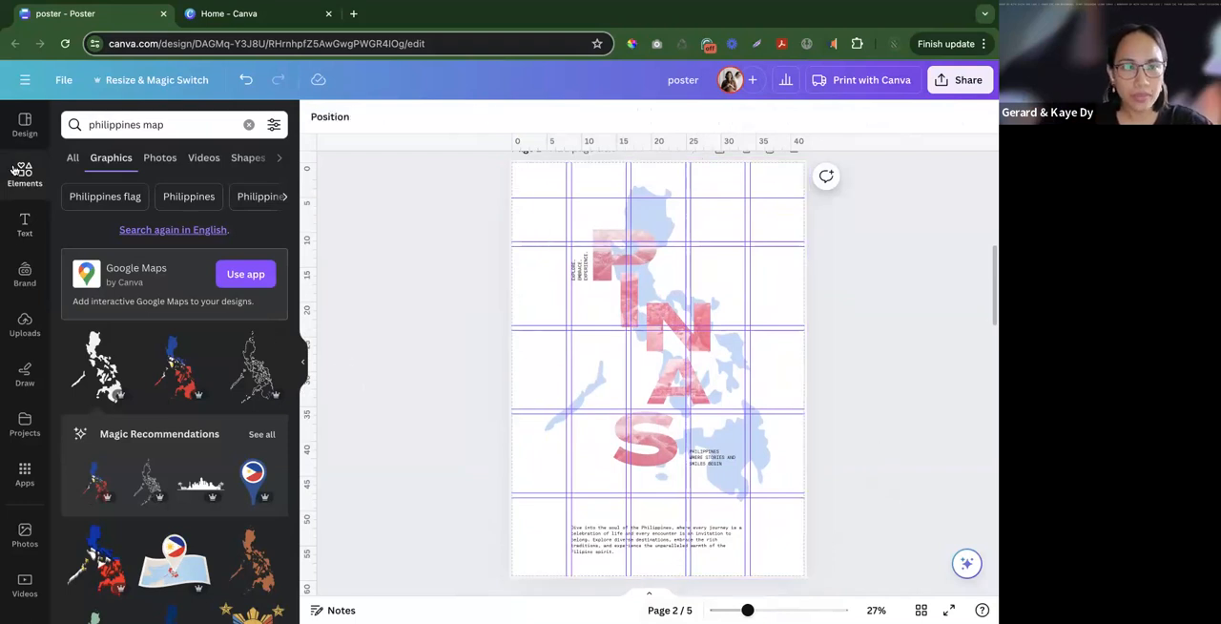
pyautogui.click(25, 172)
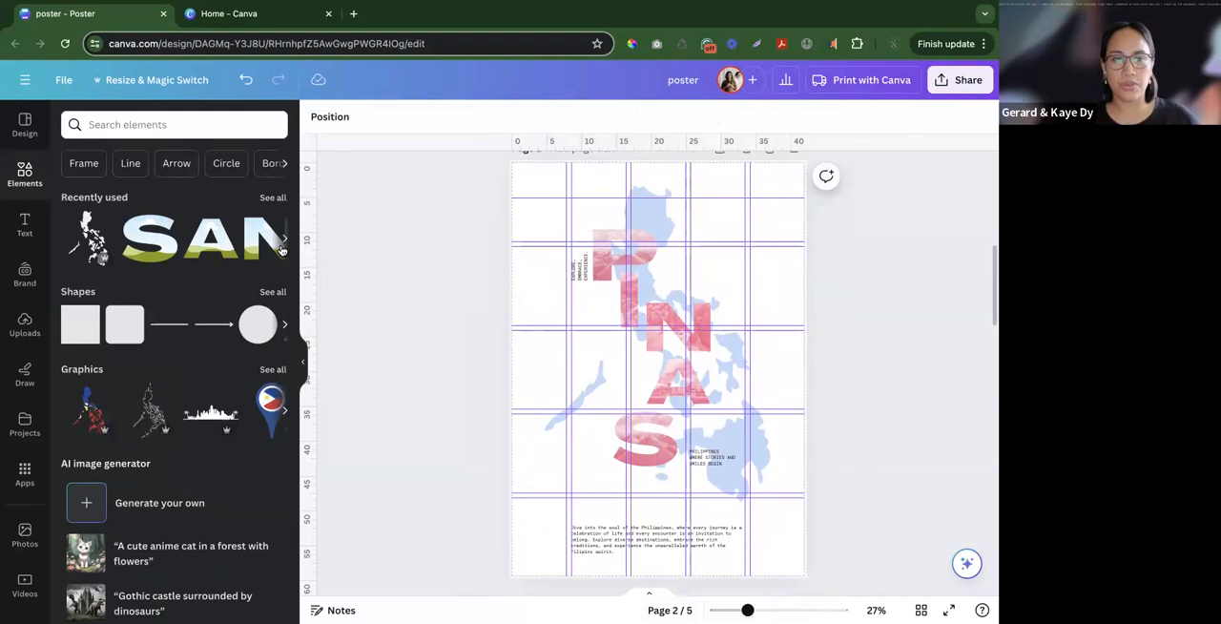
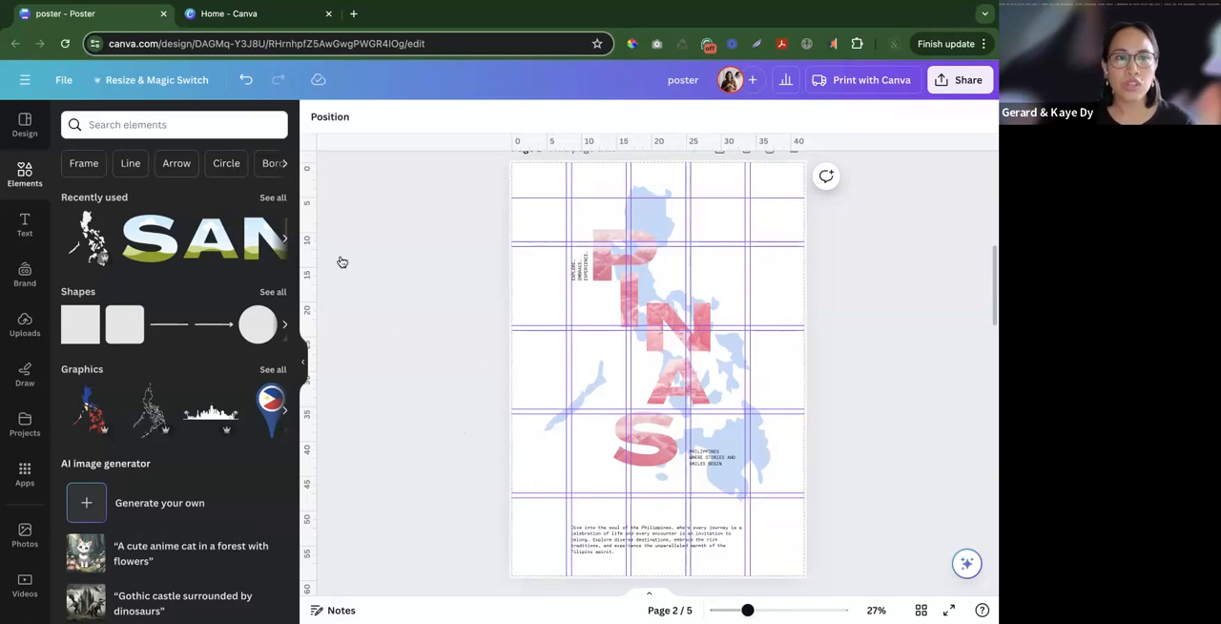
pyautogui.click(25, 471)
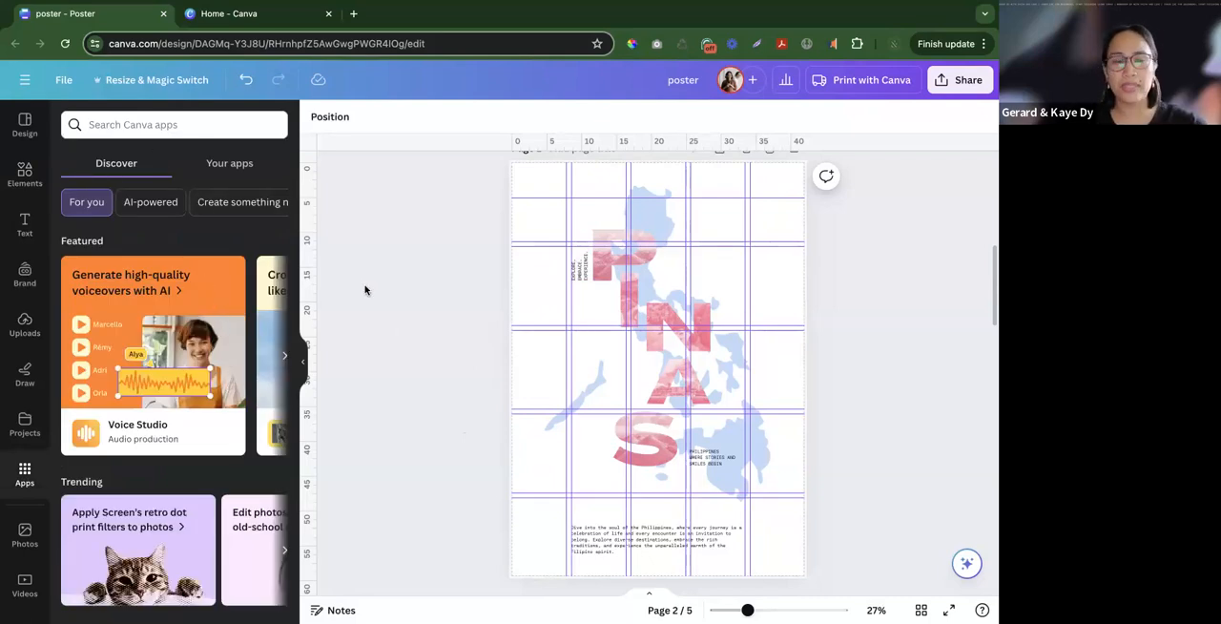
pyautogui.scroll(-1, 371, 289)
pyautogui.scroll(1, 362, 282)
pyautogui.click(212, 127)
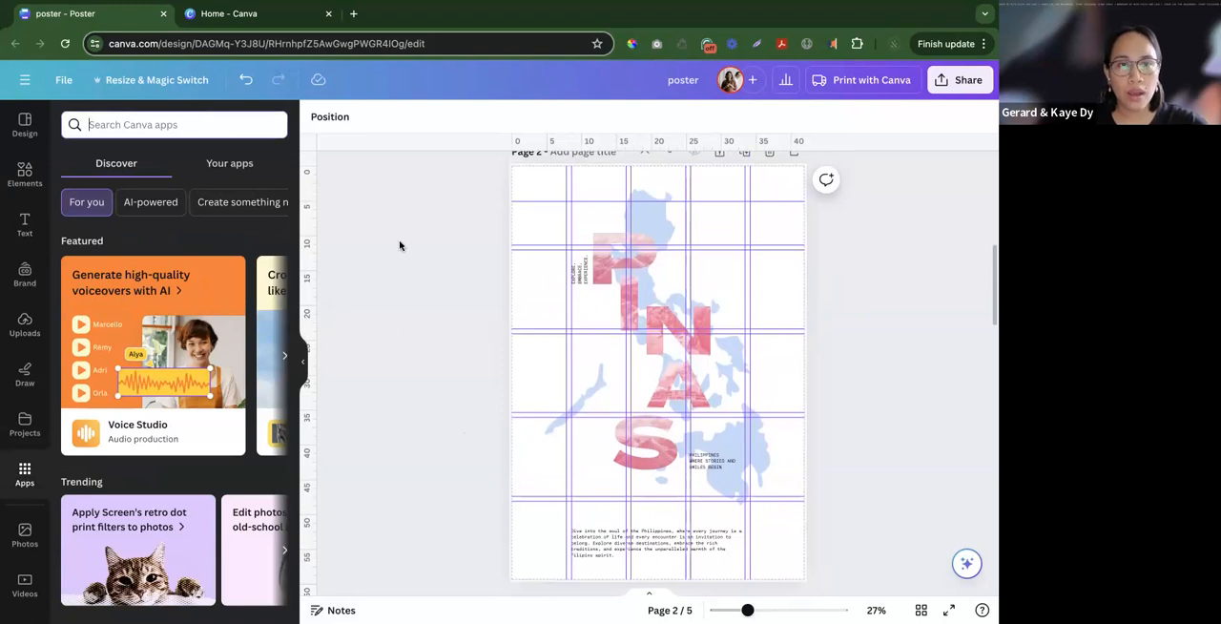
# - Search the elements library for "philippine dance"
pyautogui.click(25, 174)
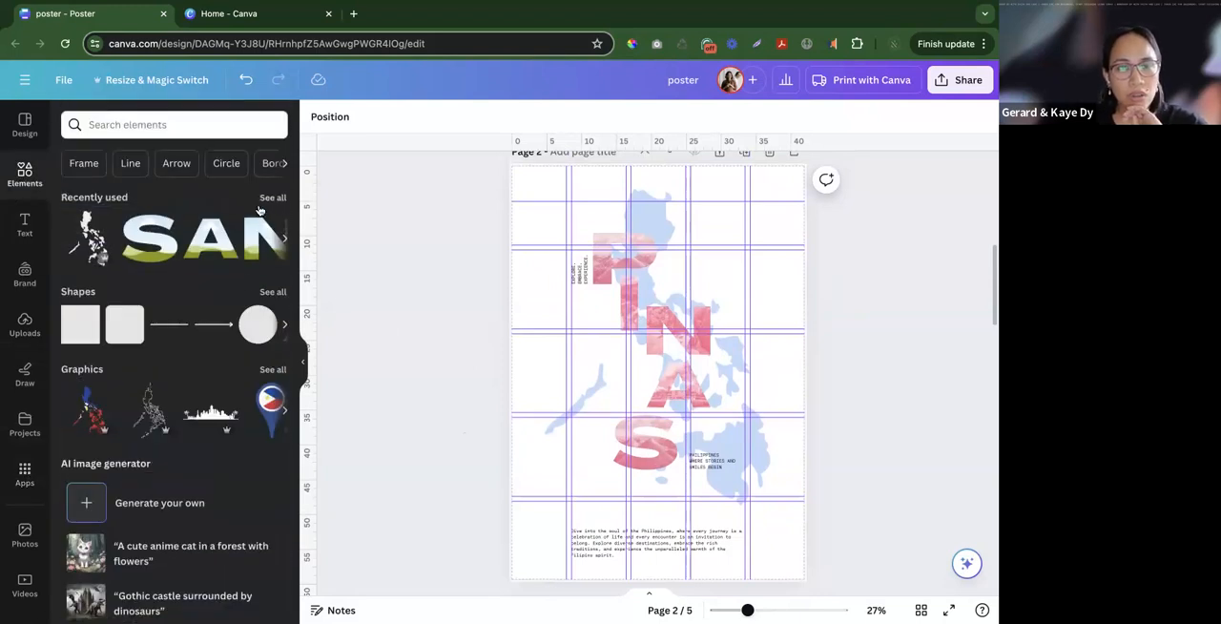
pyautogui.click(211, 124)
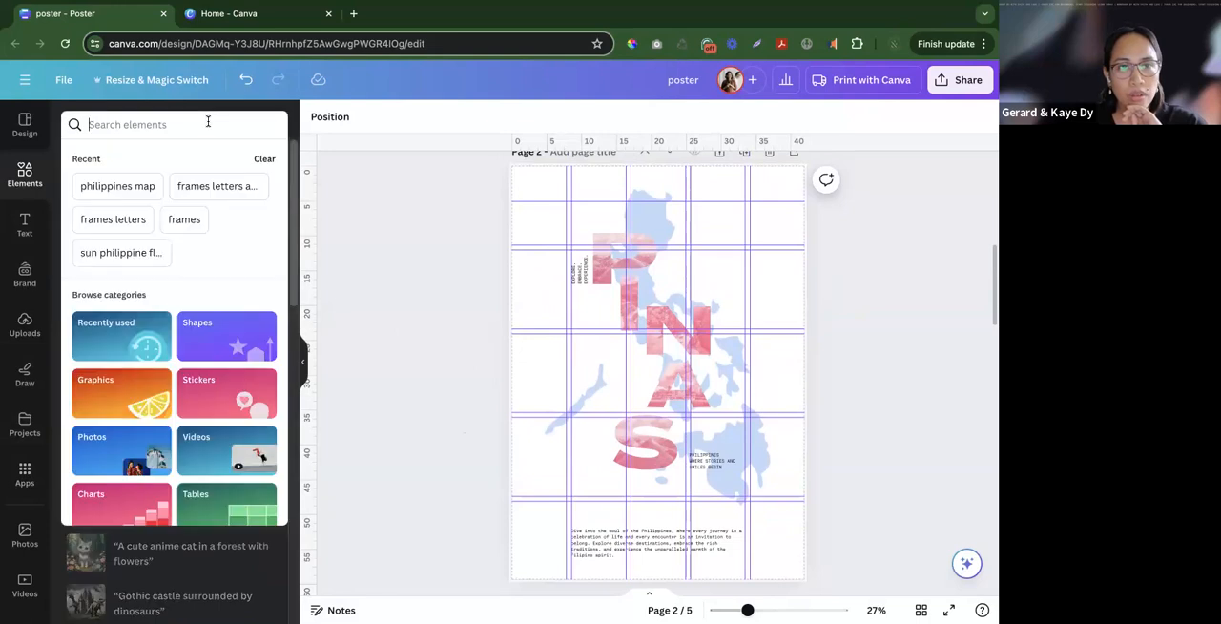
pyautogui.press('Escape')
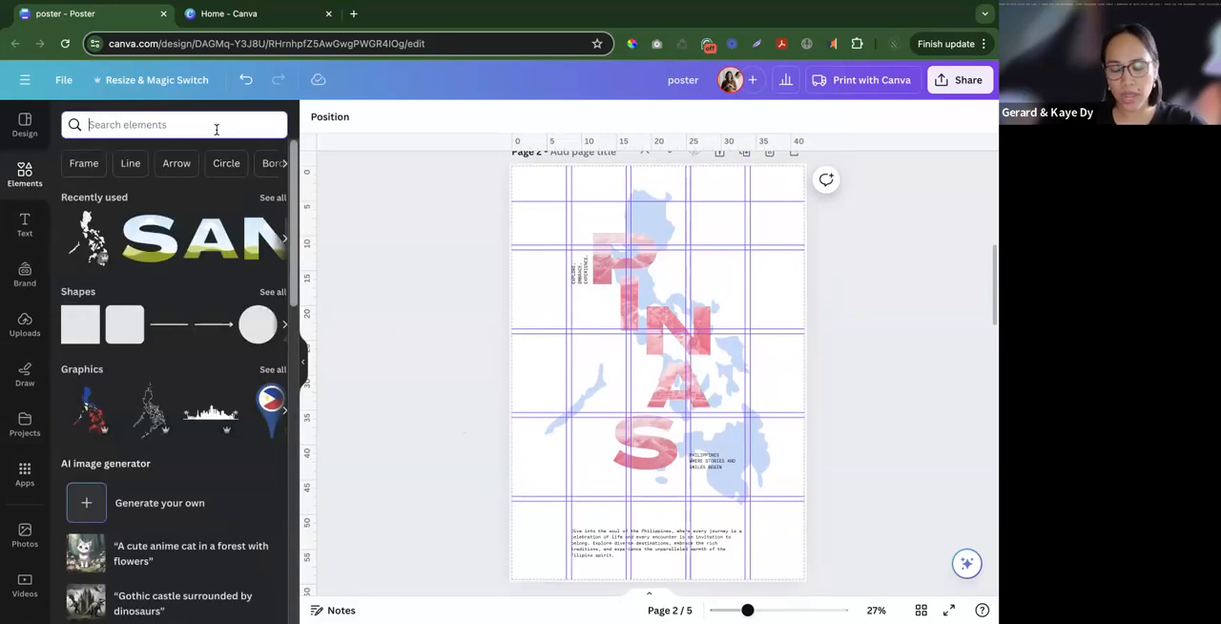
pyautogui.write('p')
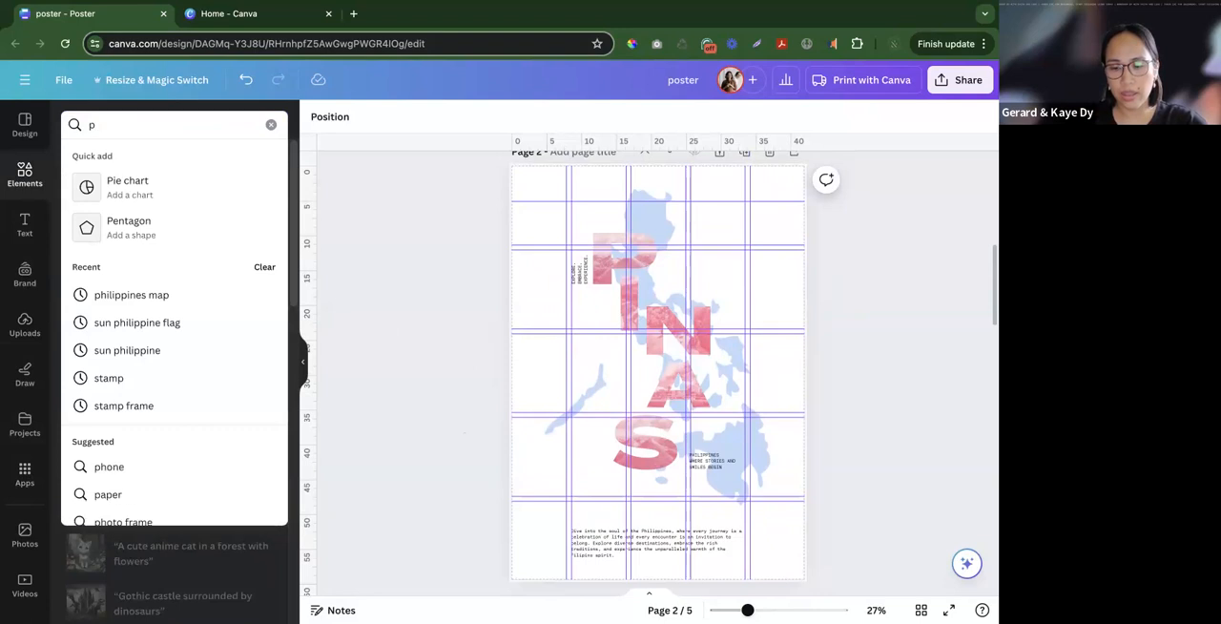
pyautogui.write('hilipi')
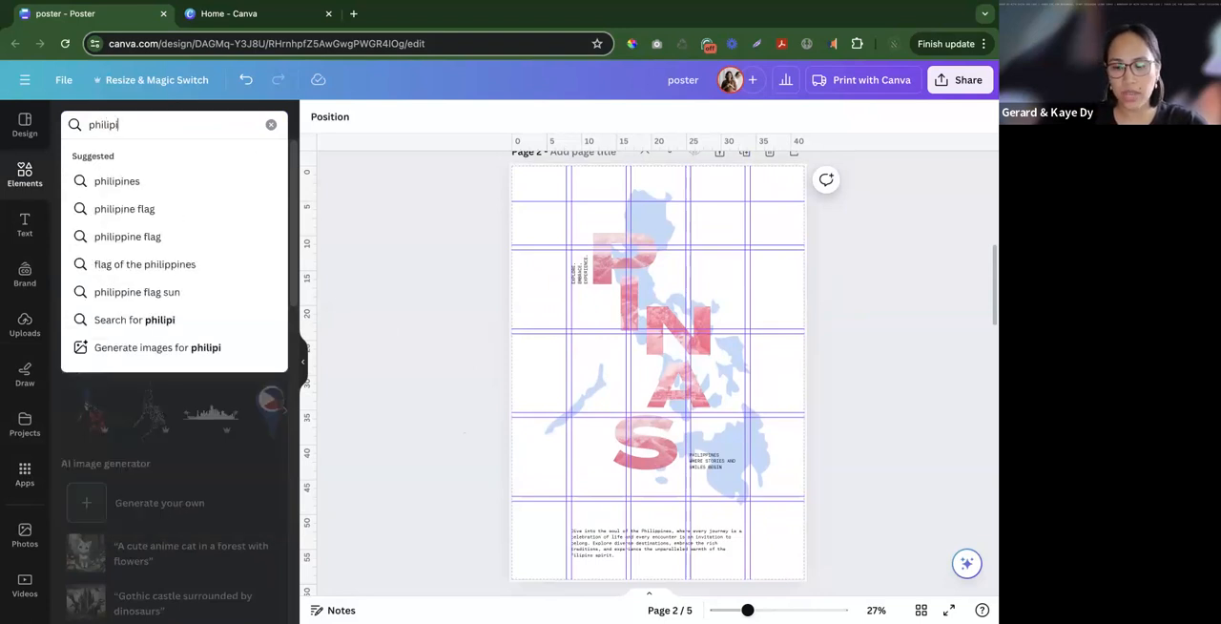
pyautogui.press('BackSpace')
pyautogui.write('pine')
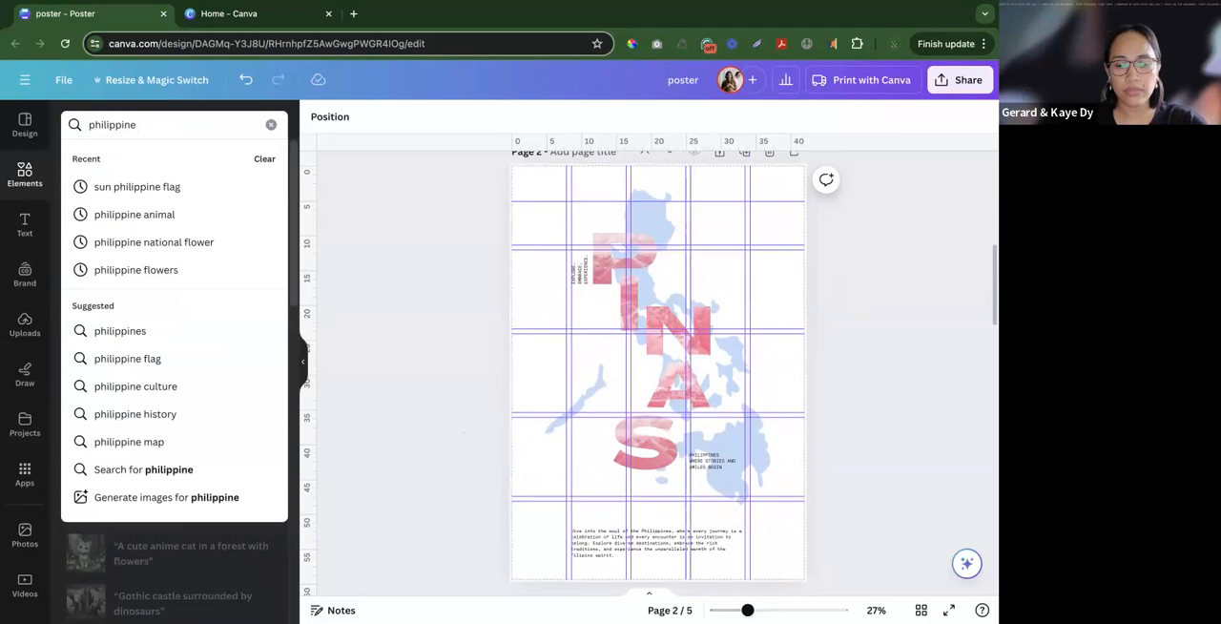
pyautogui.write(' dance')
pyautogui.press('Return')
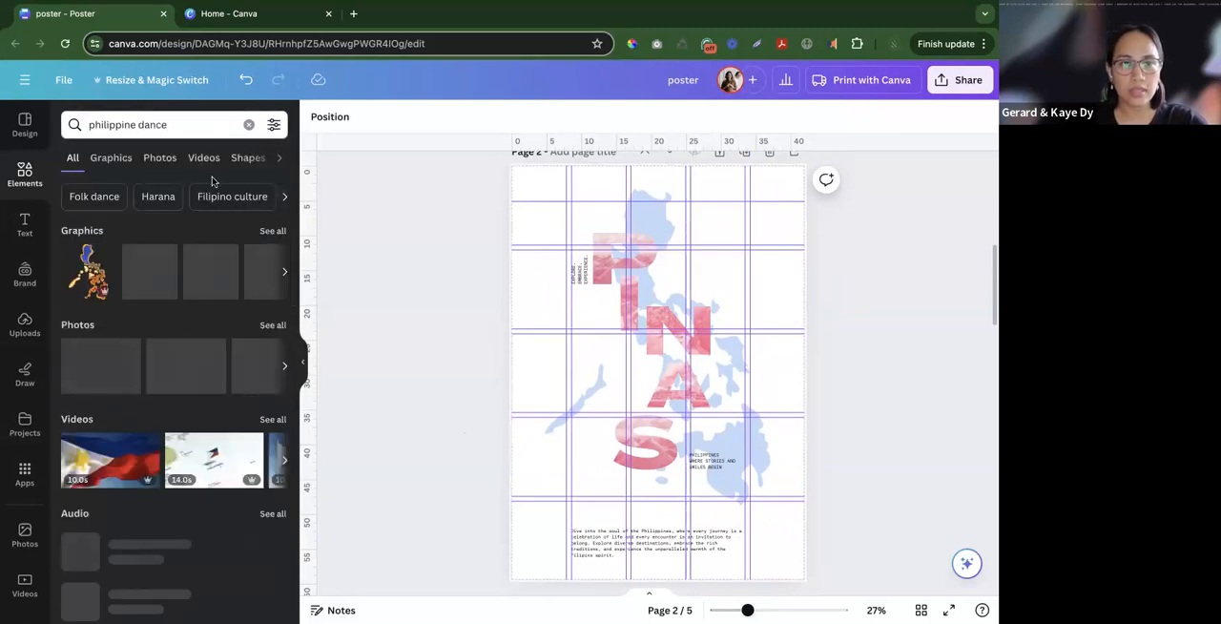
# - Narrow the "philippine dance" results to photos and look through them for traditional dance pictures
pyautogui.click(273, 230)
pyautogui.scroll(-1, 213, 356)
pyautogui.scroll(-1, 214, 356)
pyautogui.scroll(2, 212, 344)
pyautogui.click(169, 162)
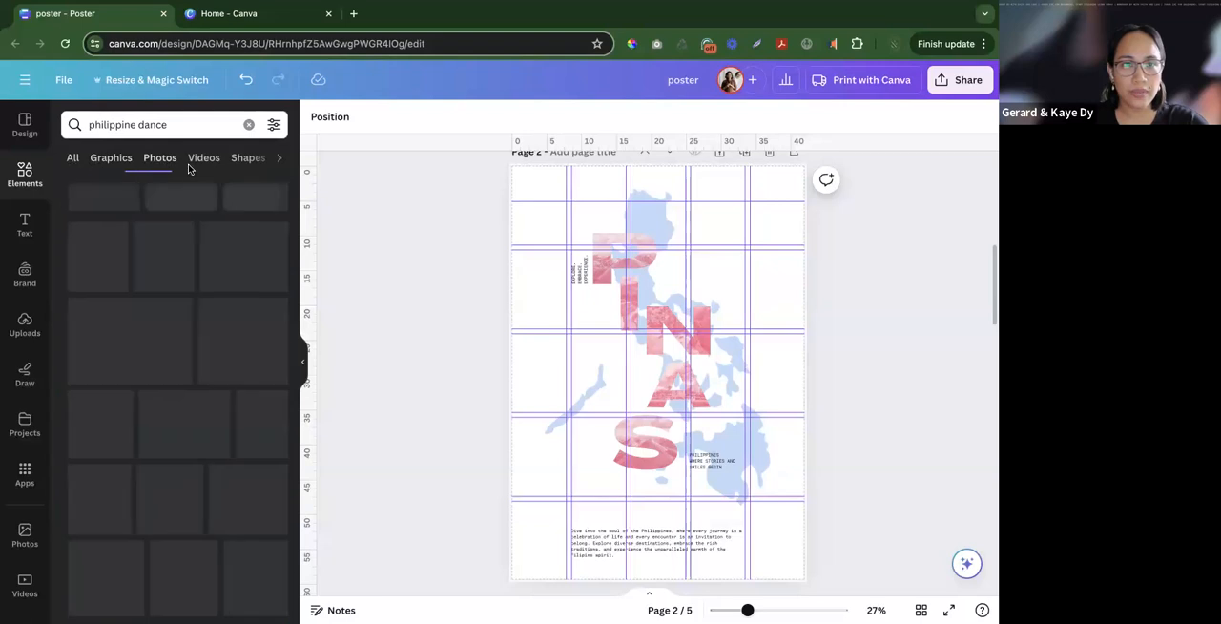
pyautogui.scroll(-2, 181, 335)
pyautogui.scroll(-2, 181, 336)
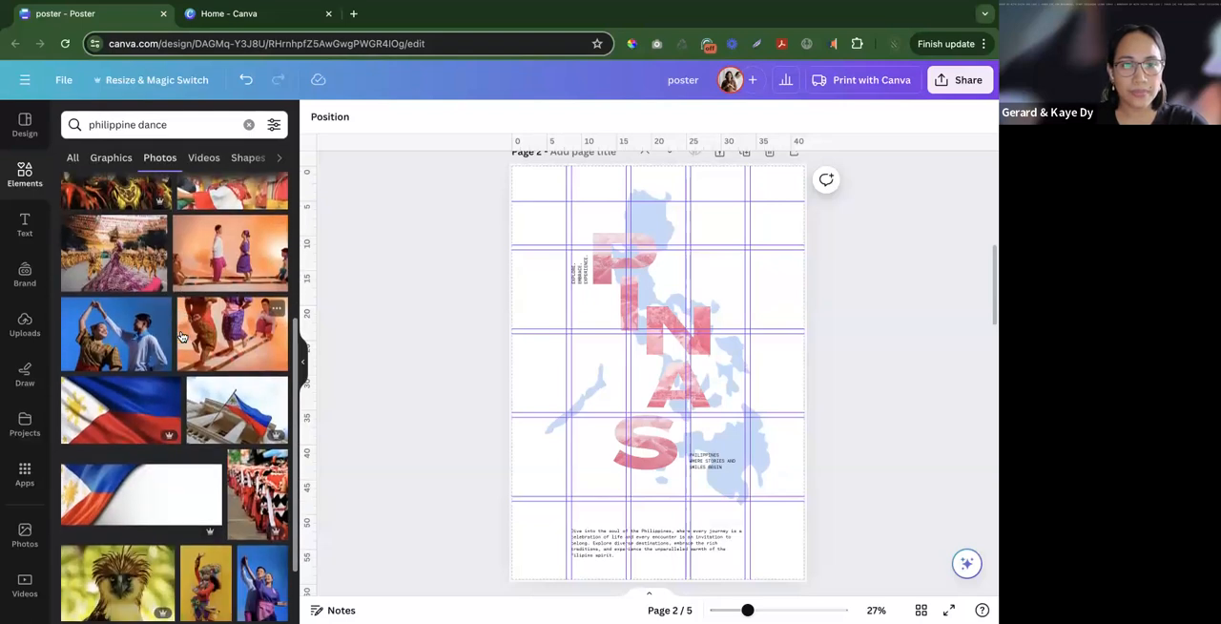
pyautogui.scroll(-2, 132, 439)
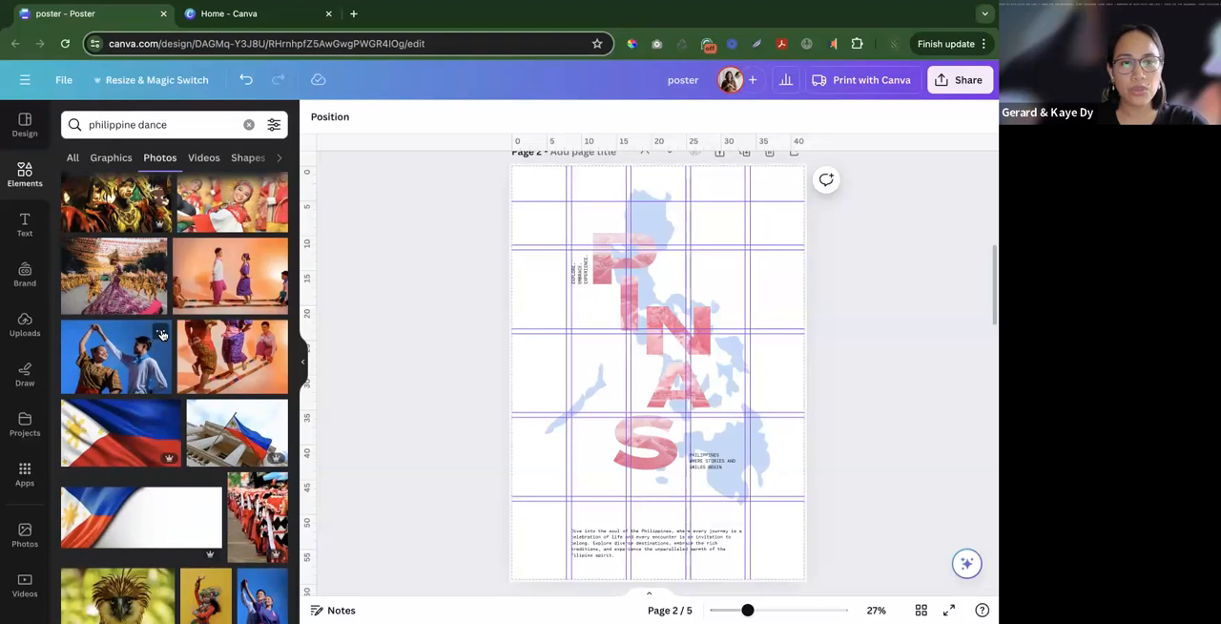
# - Open the collection that contains the blue-background photo of the pair performing a traditional dance
pyautogui.click(161, 334)
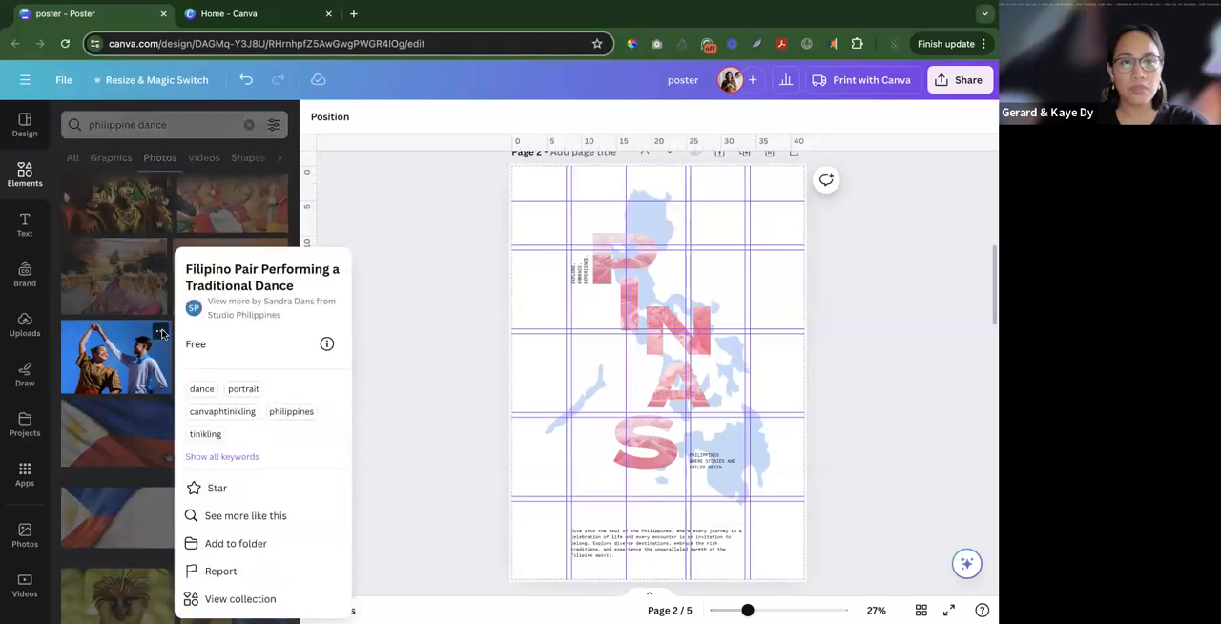
pyautogui.click(416, 303)
pyautogui.scroll(-3, 272, 307)
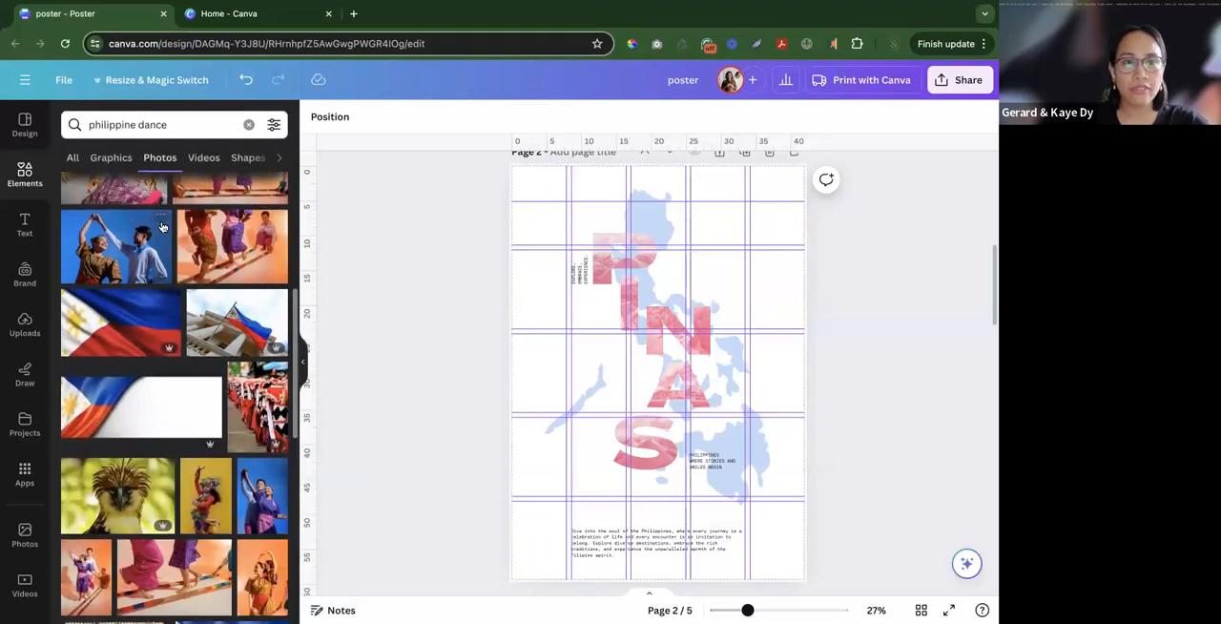
pyautogui.click(162, 222)
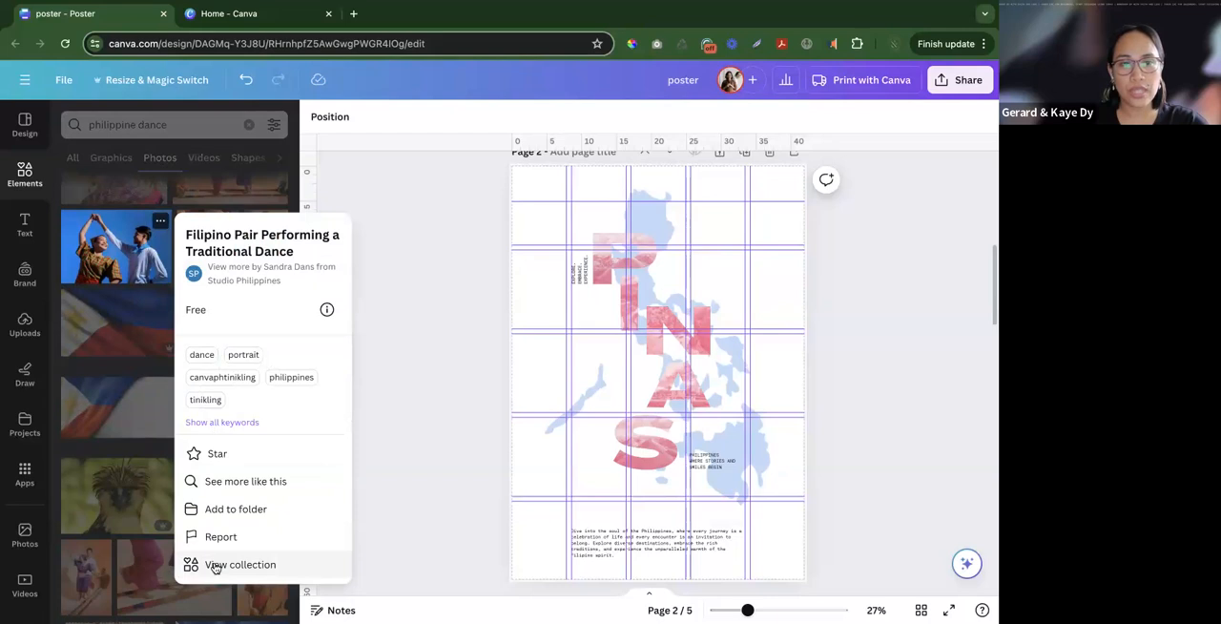
pyautogui.click(218, 564)
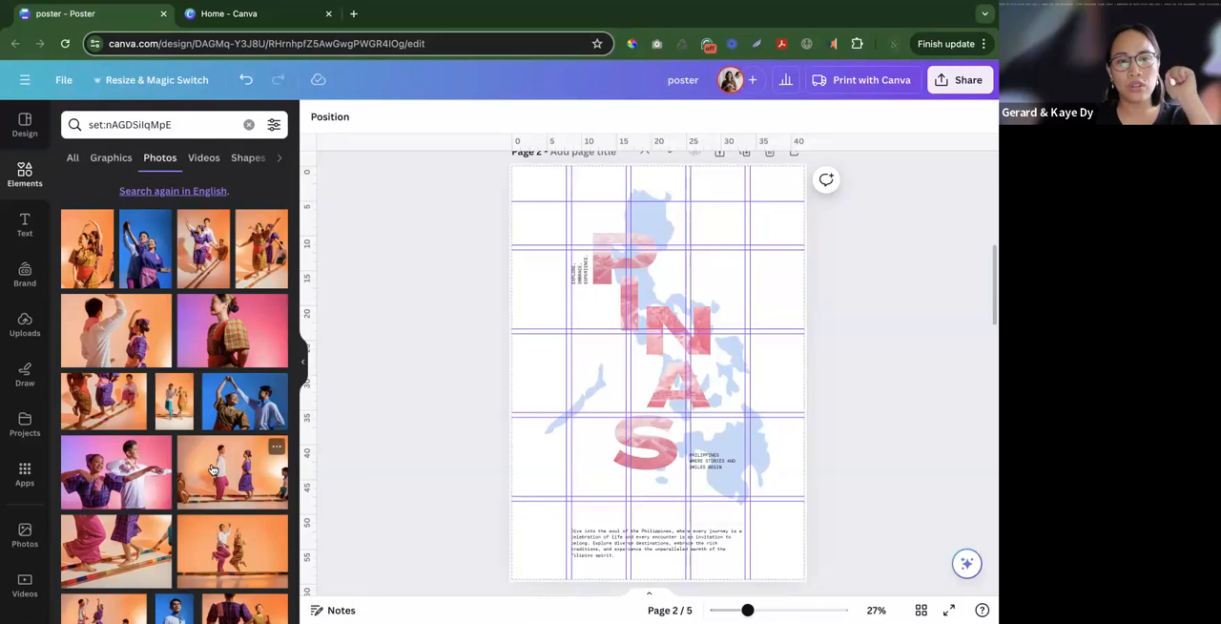
# - Look through the traditional dance photo collection for a single-person portrait that suits the poster
pyautogui.scroll(-2, 210, 463)
pyautogui.scroll(-5, 211, 467)
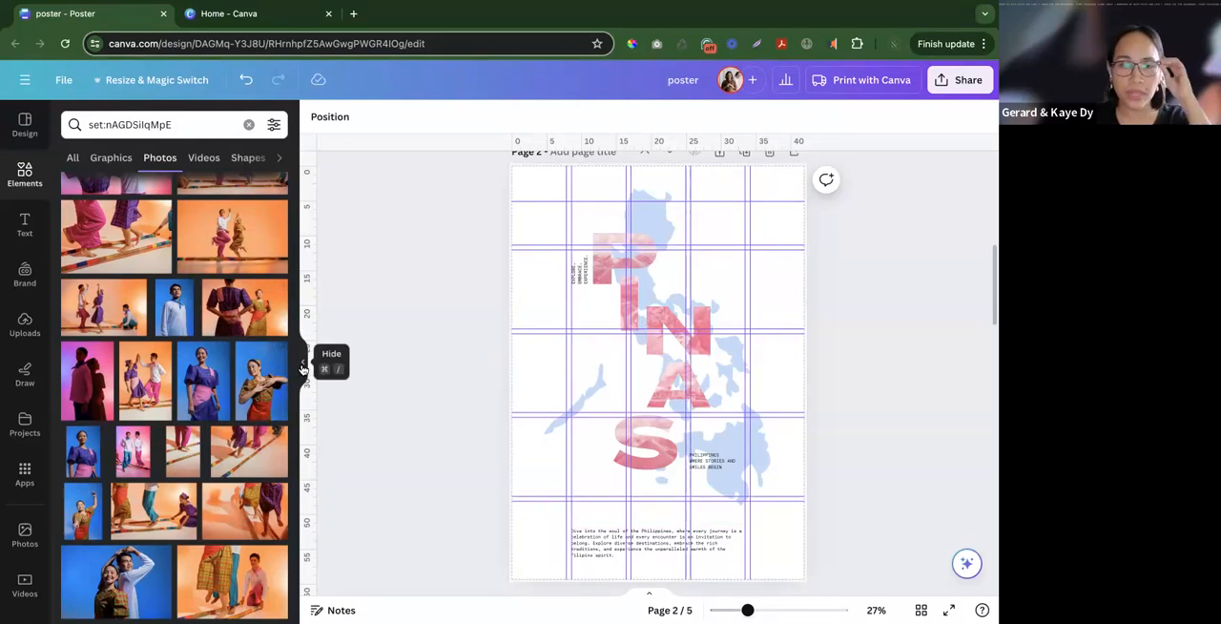
pyautogui.scroll(-1, 269, 392)
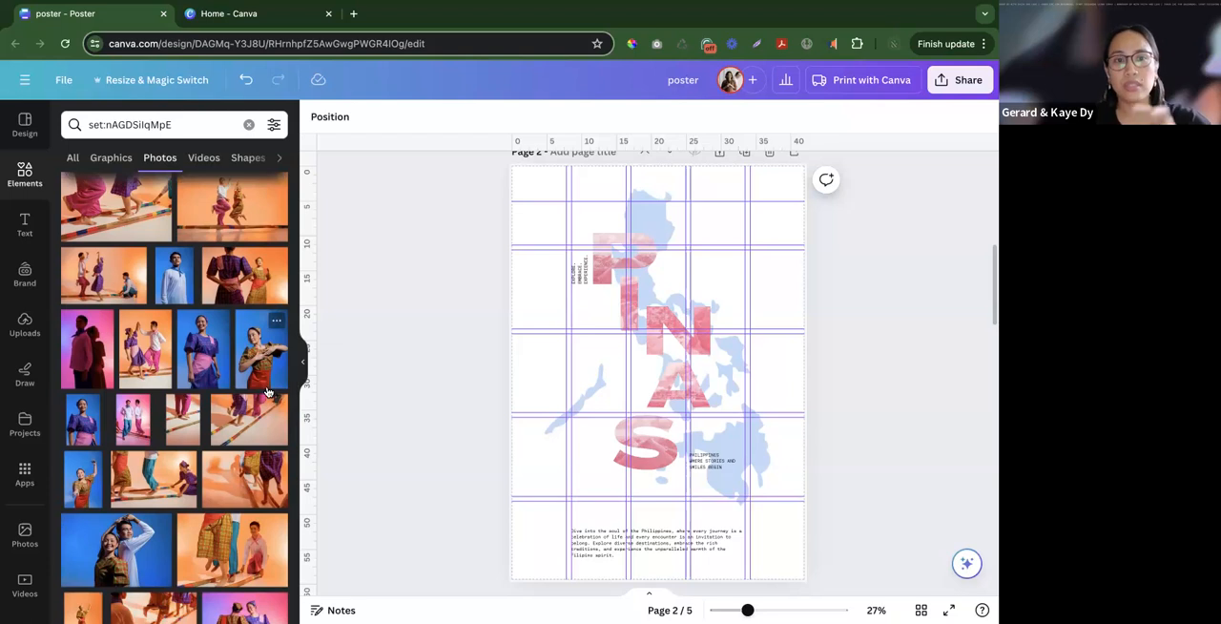
pyautogui.scroll(-1, 261, 381)
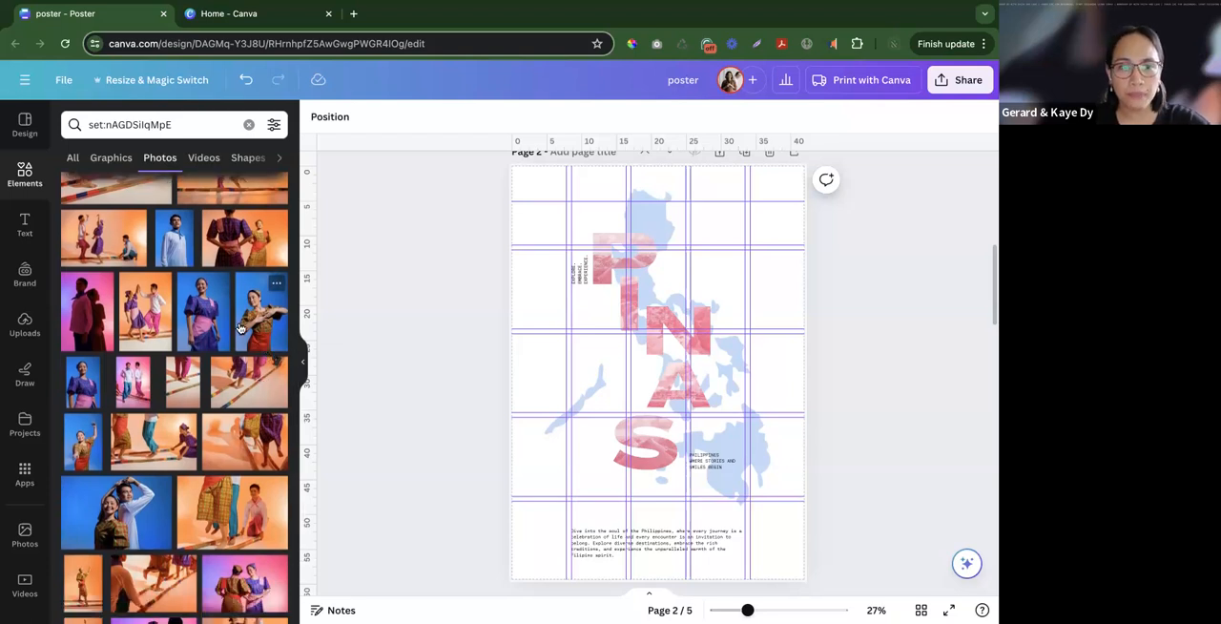
pyautogui.scroll(-1, 240, 329)
pyautogui.scroll(-15, 257, 292)
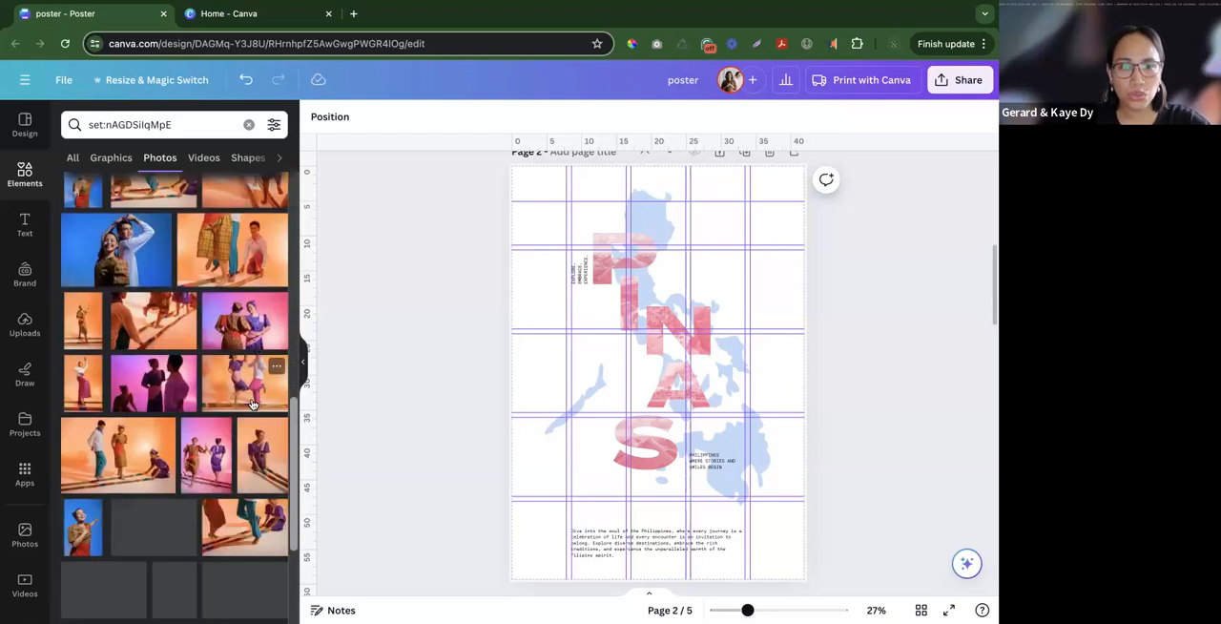
pyautogui.scroll(-5, 252, 405)
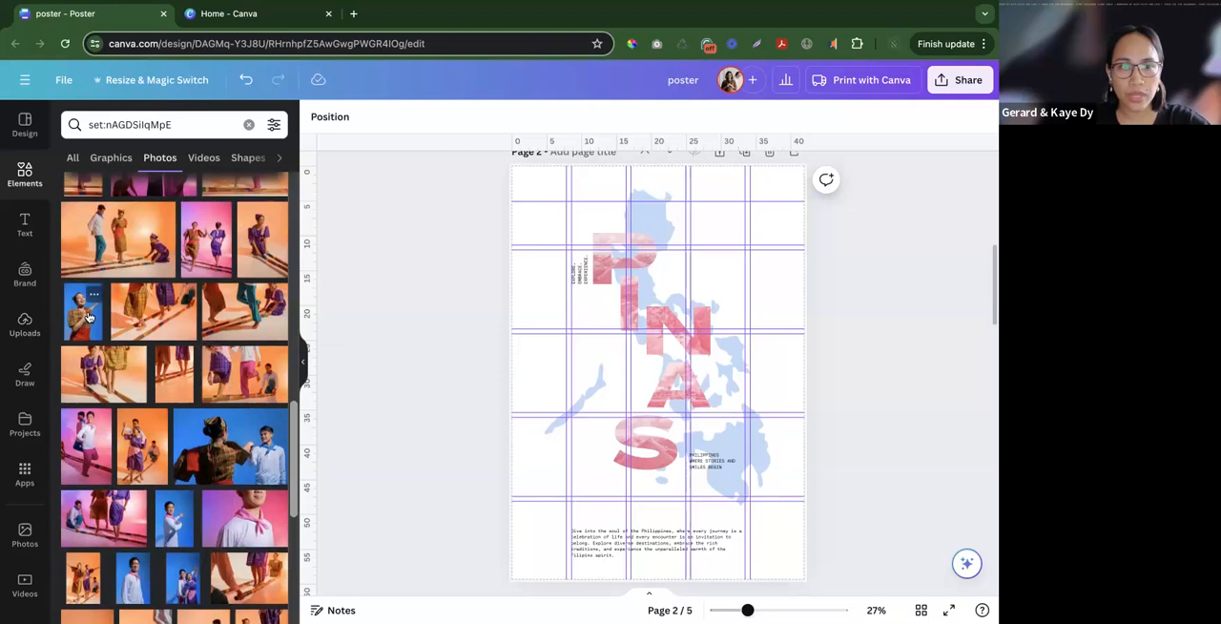
# - Try the blue-background portrait of the woman with an outstretched arm on the poster, and delete it again
pyautogui.scroll(5, 102, 324)
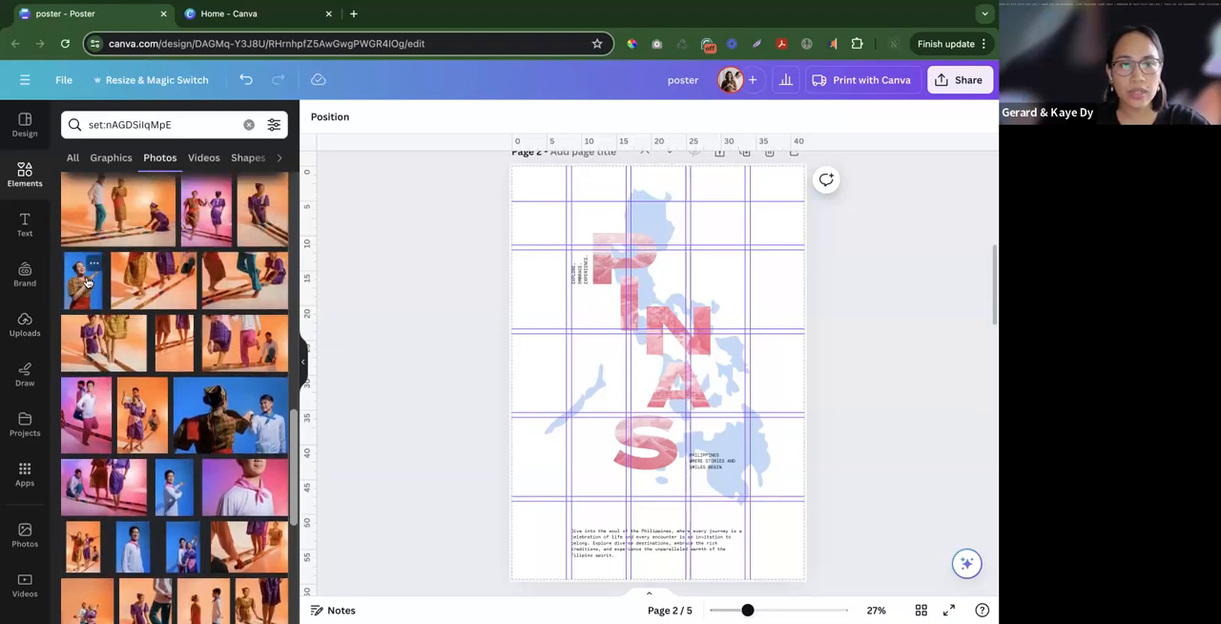
pyautogui.click(91, 284)
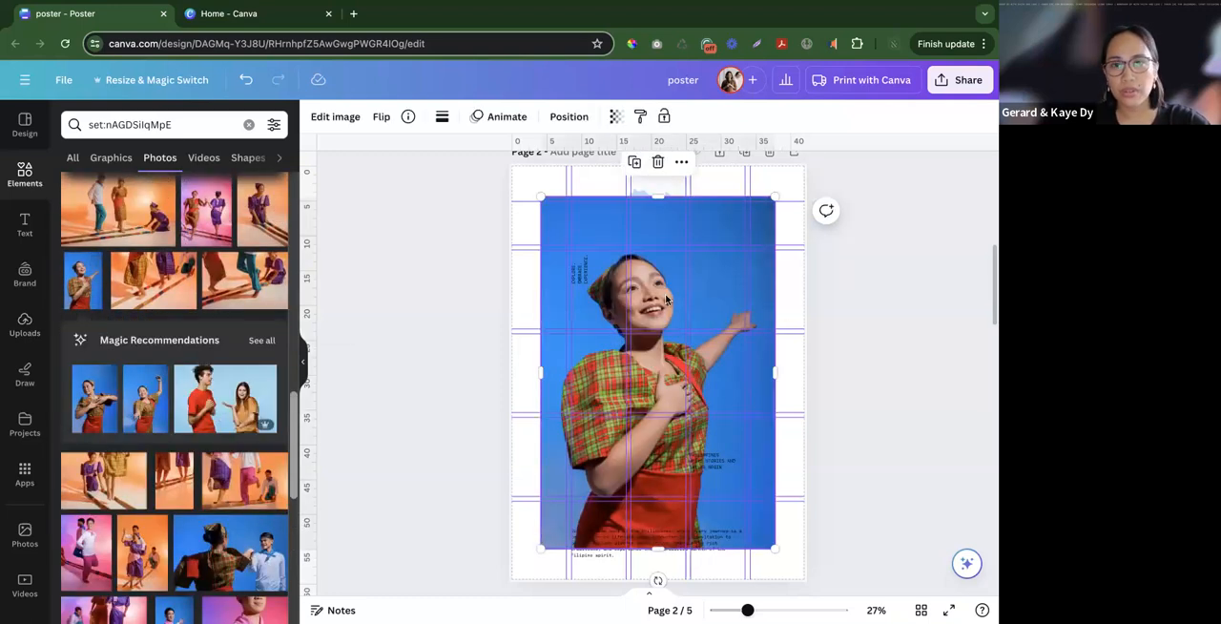
pyautogui.press('Delete')
# - Add the pink-background profile portrait of the woman in a plaid dress and headscarf, and shift it slightly right on the page
pyautogui.scroll(-5, 130, 418)
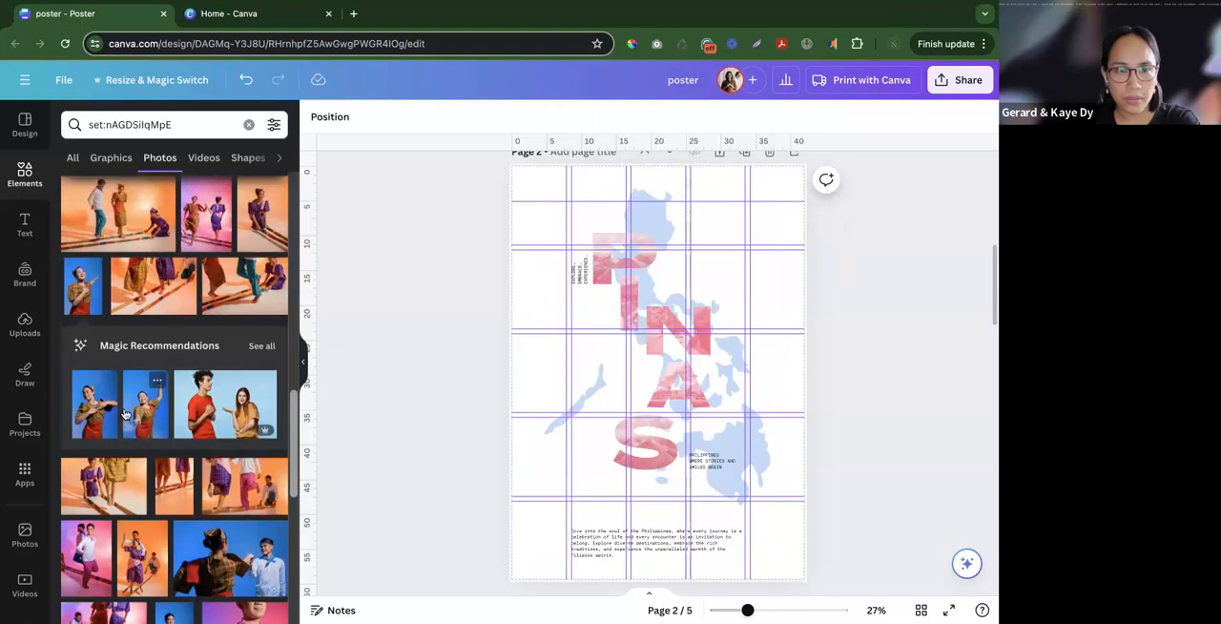
pyautogui.scroll(-10, 130, 418)
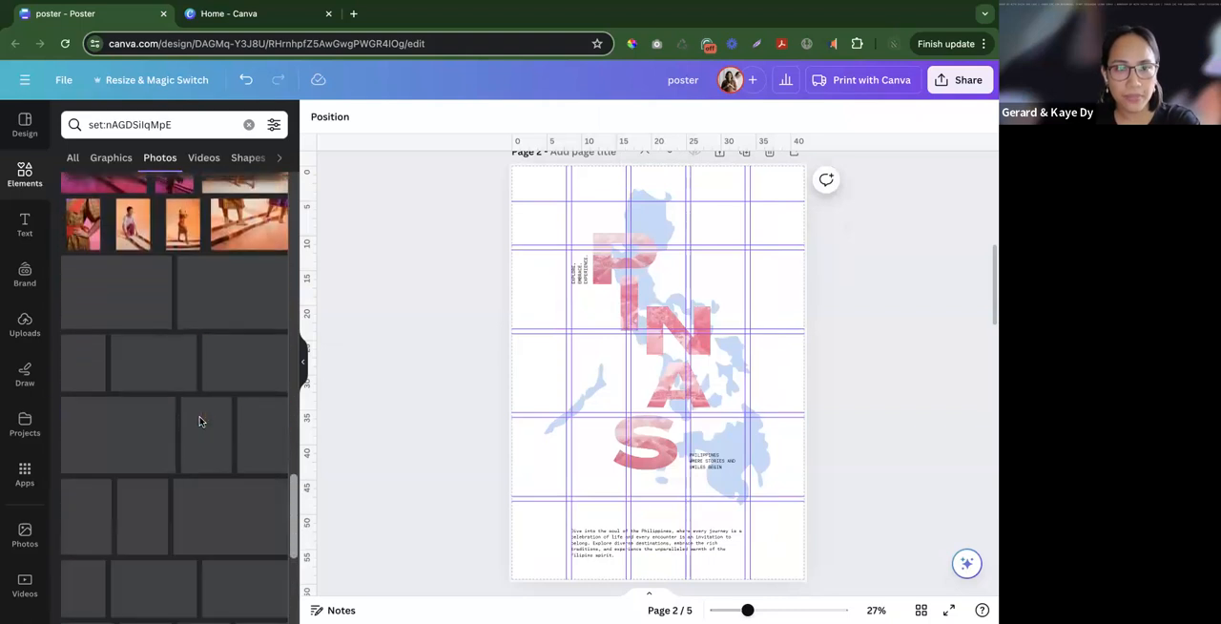
pyautogui.click(87, 357)
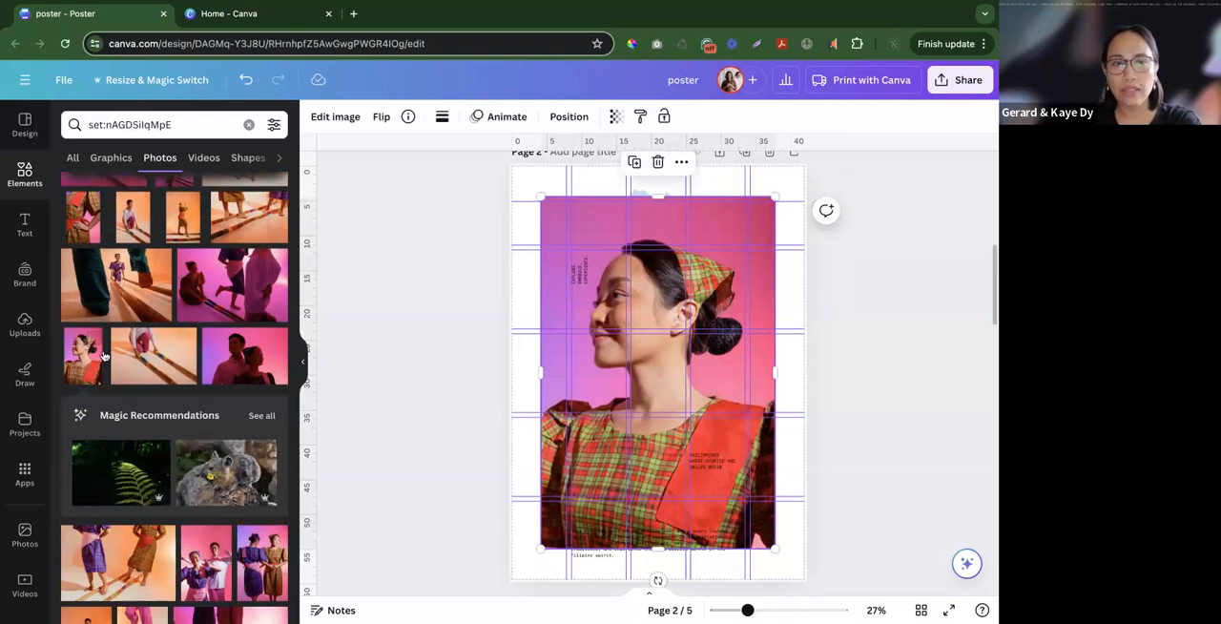
pyautogui.click(504, 374)
pyautogui.click(663, 292)
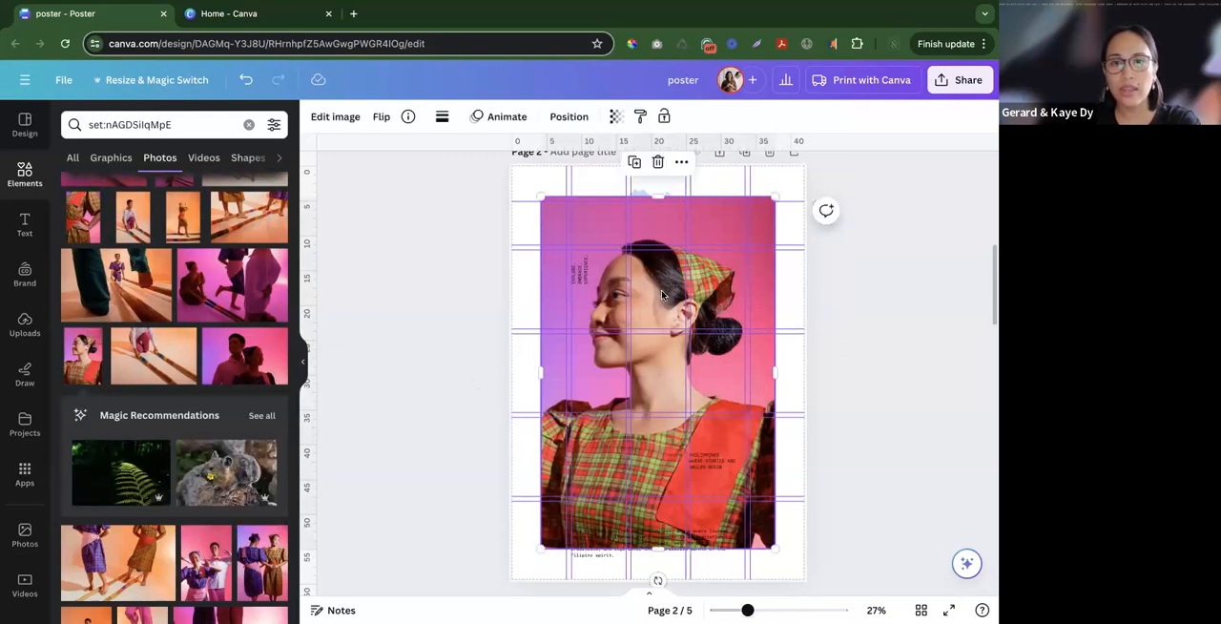
pyautogui.moveTo(657, 303)
pyautogui.mouseDown()
pyautogui.moveTo(689, 302)
pyautogui.moveTo(674, 301)
pyautogui.mouseUp()
pyautogui.click(400, 309)
pyautogui.click(586, 305)
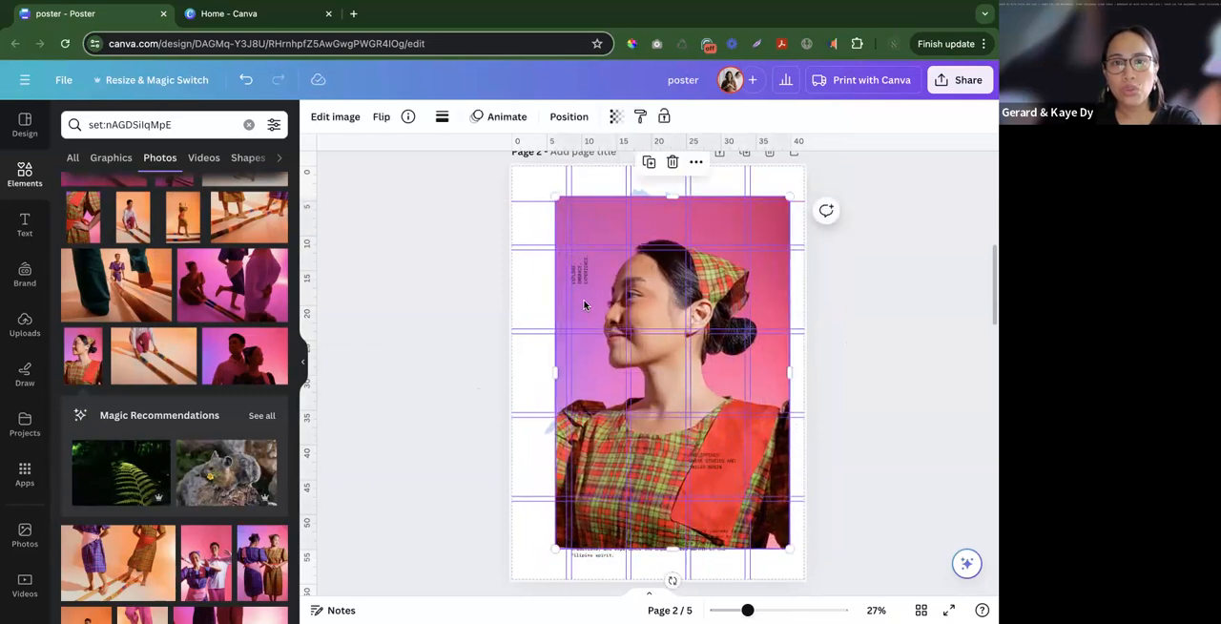
# - Remove the background of the woman's profile portrait with BG Remover and shift the cut-out slightly left on the page
pyautogui.click(335, 117)
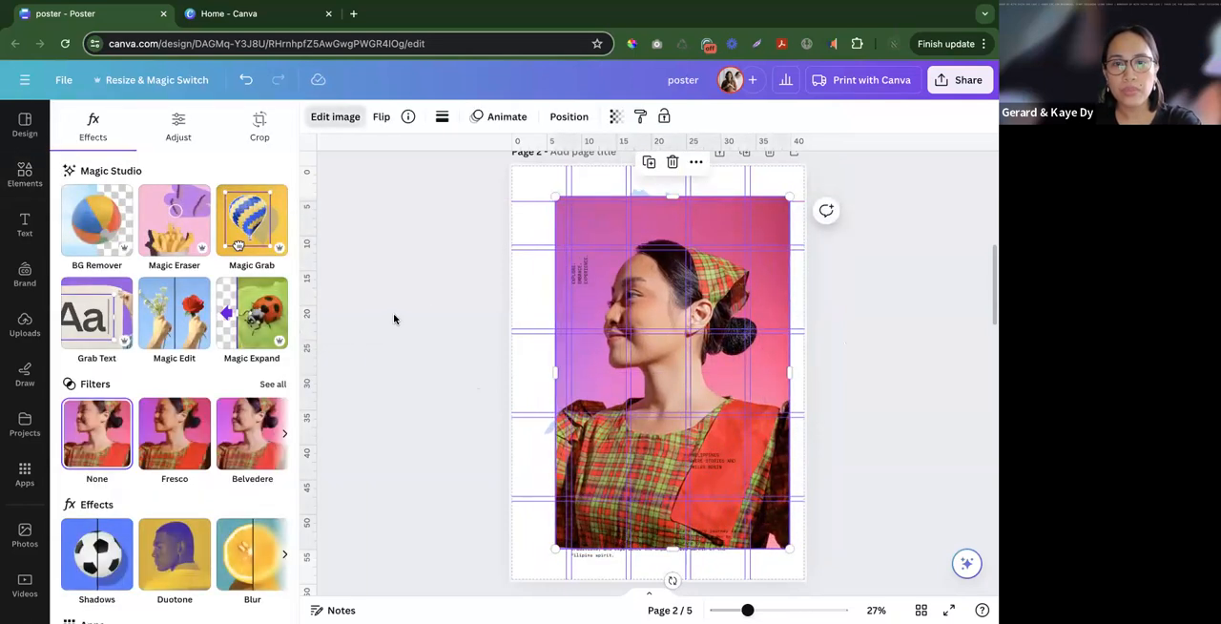
pyautogui.press('Escape')
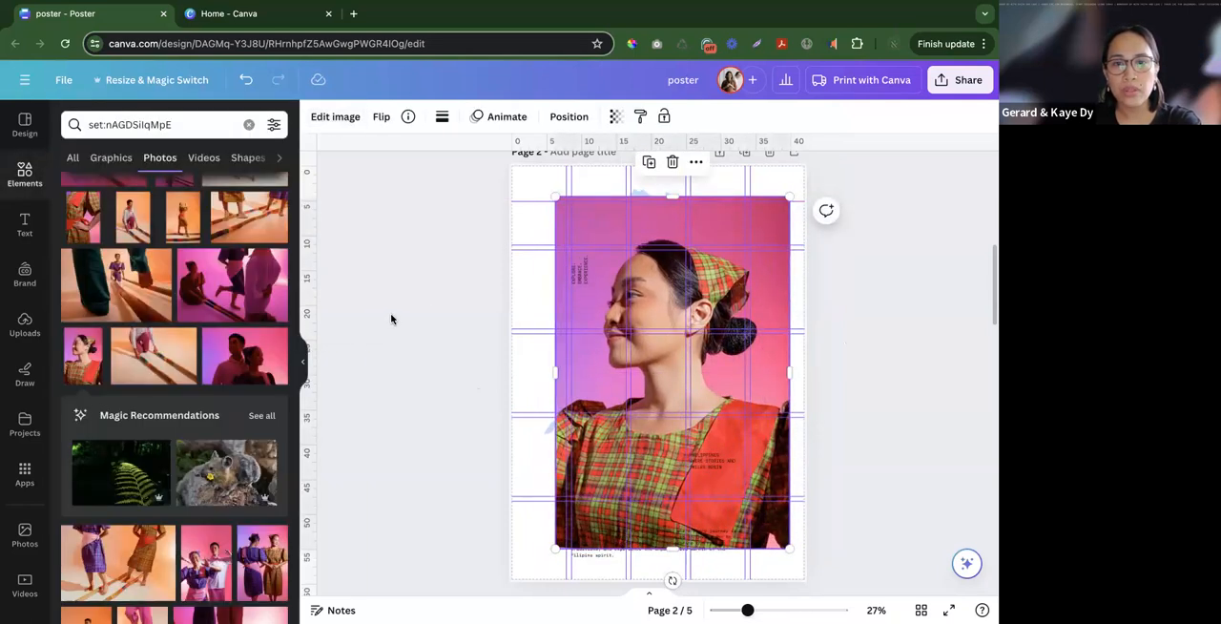
pyautogui.click(424, 242)
pyautogui.click(589, 229)
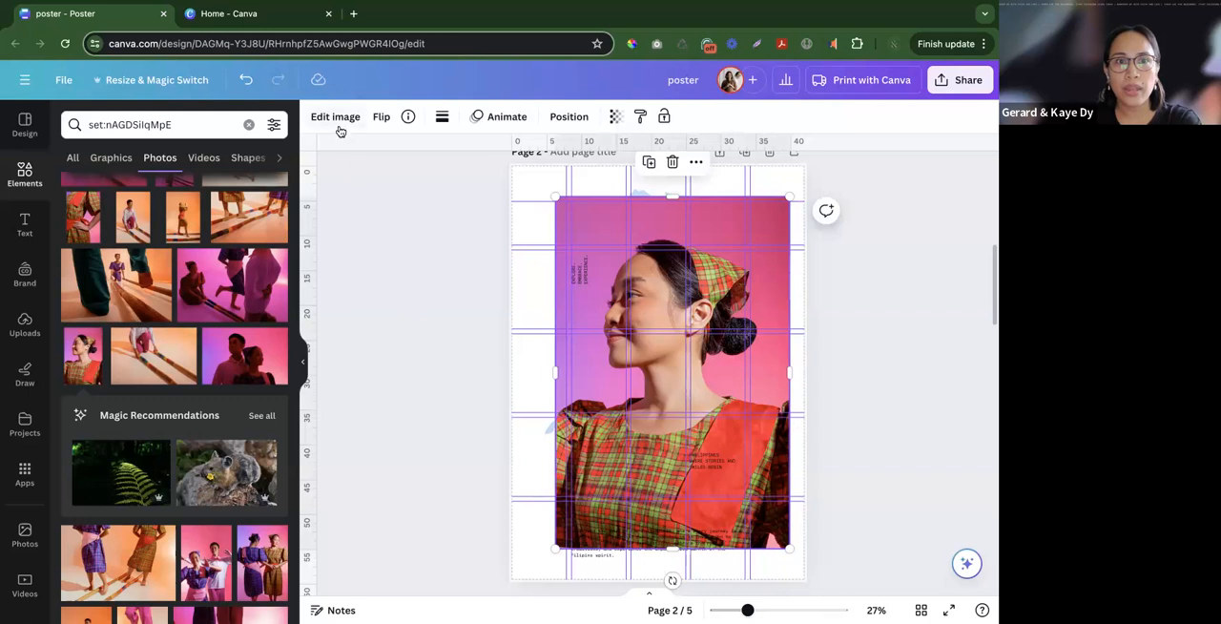
pyautogui.click(448, 231)
pyautogui.click(588, 221)
pyautogui.click(335, 116)
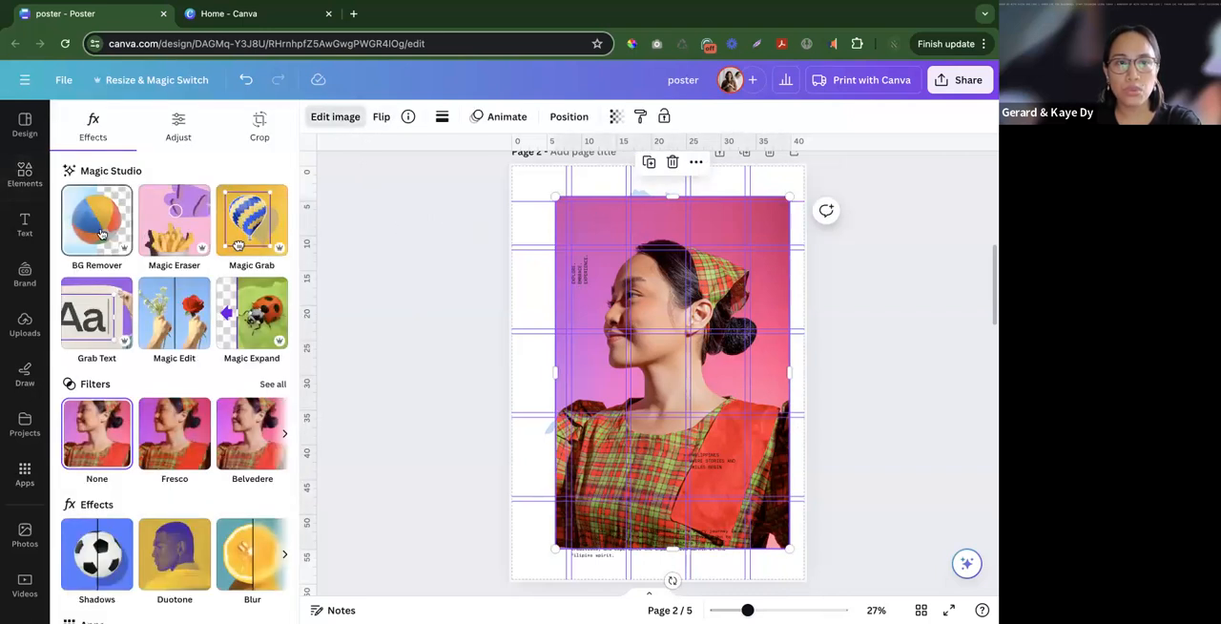
pyautogui.click(100, 232)
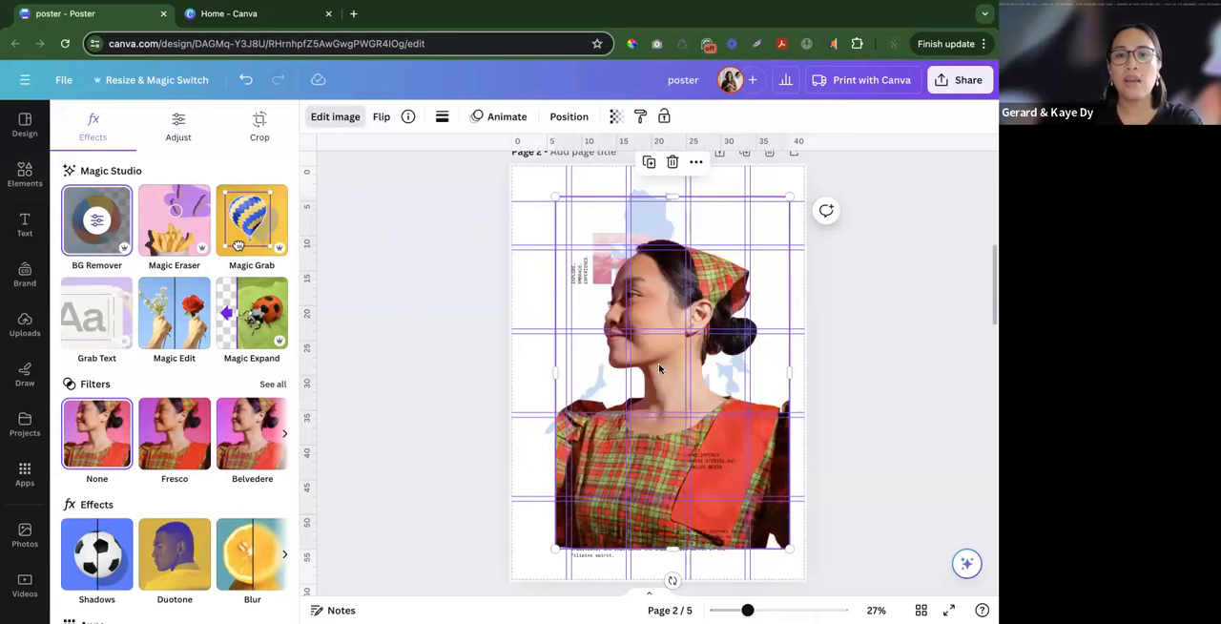
pyautogui.moveTo(717, 446); pyautogui.dragTo(699, 443)
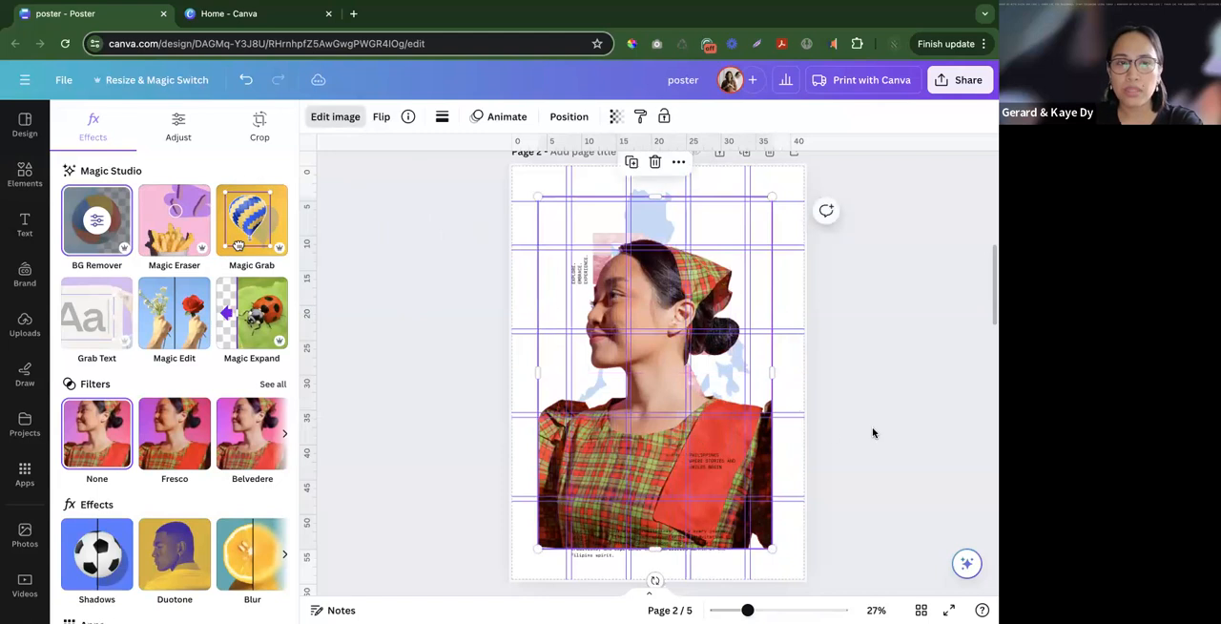
pyautogui.click(743, 430)
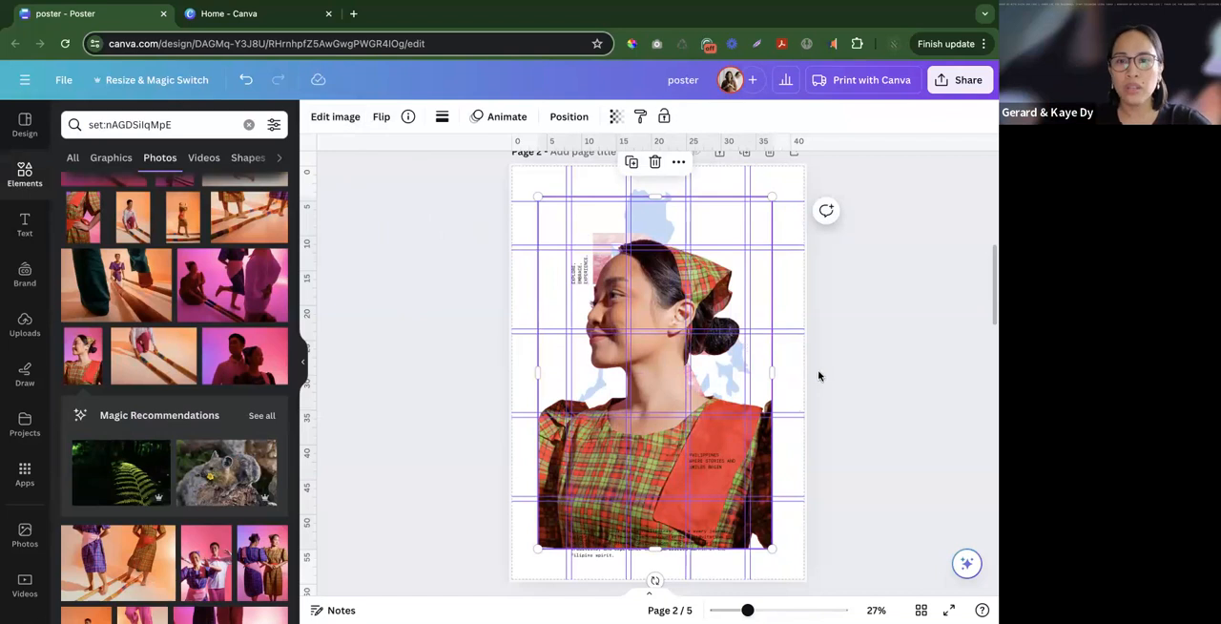
# - Undo the portrait's background removal and open the full photo in the Choppy Crop app
pyautogui.hotkey('ctrl', 'z')
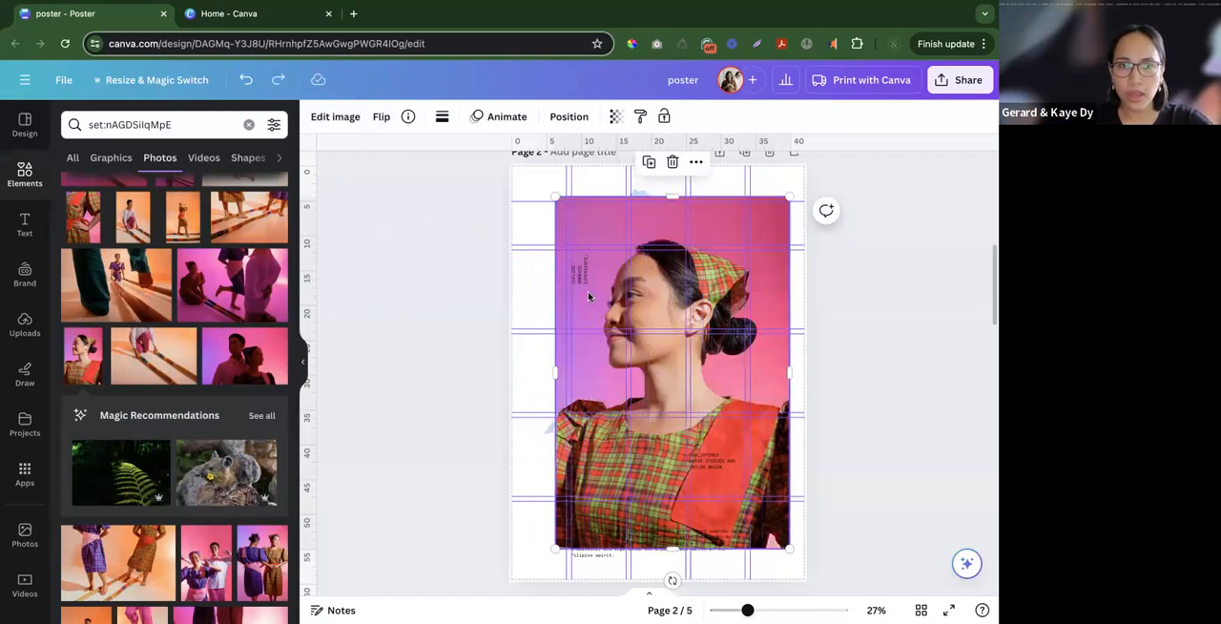
pyautogui.click(24, 472)
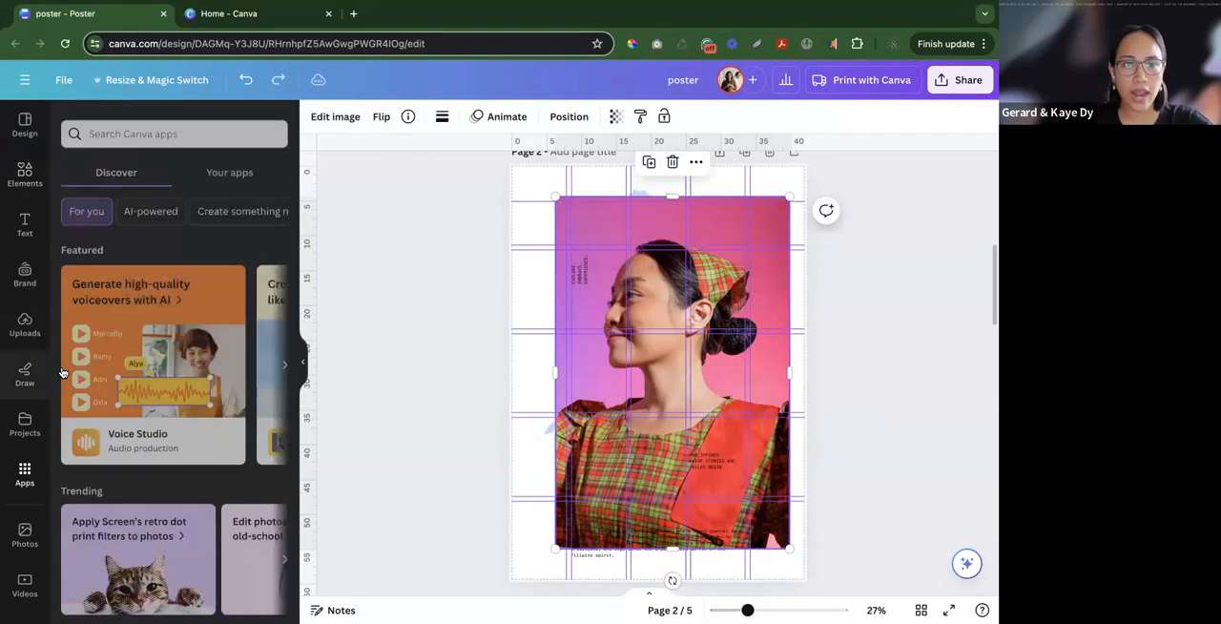
pyautogui.click(137, 124)
pyautogui.write('dho')
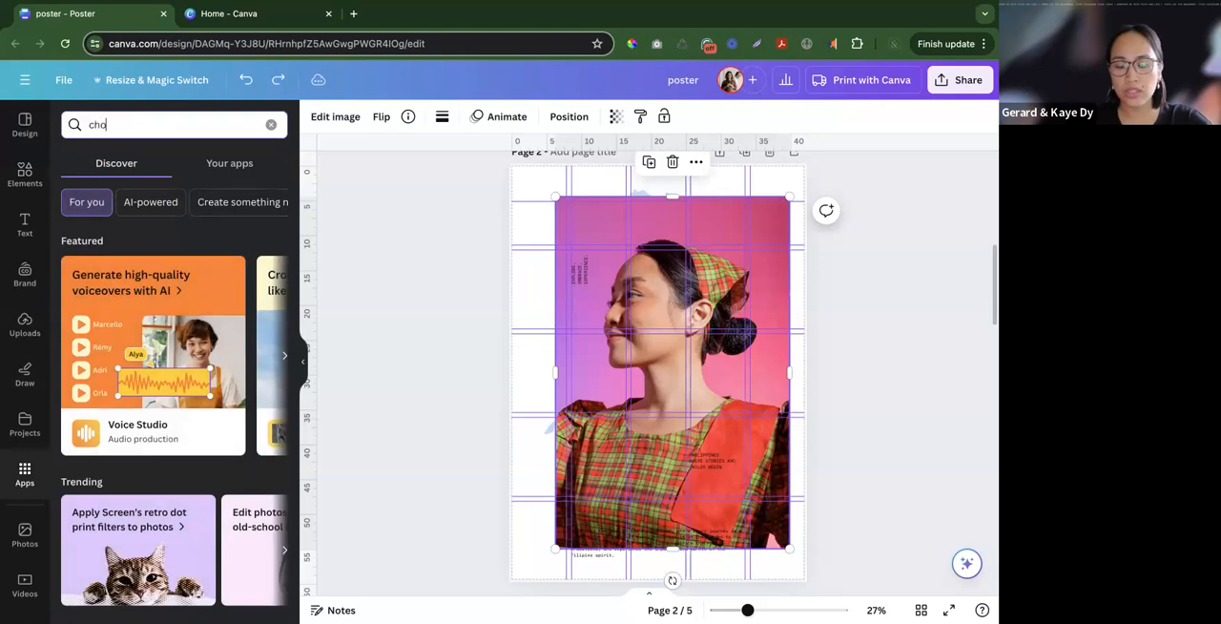
pyautogui.write('ppy')
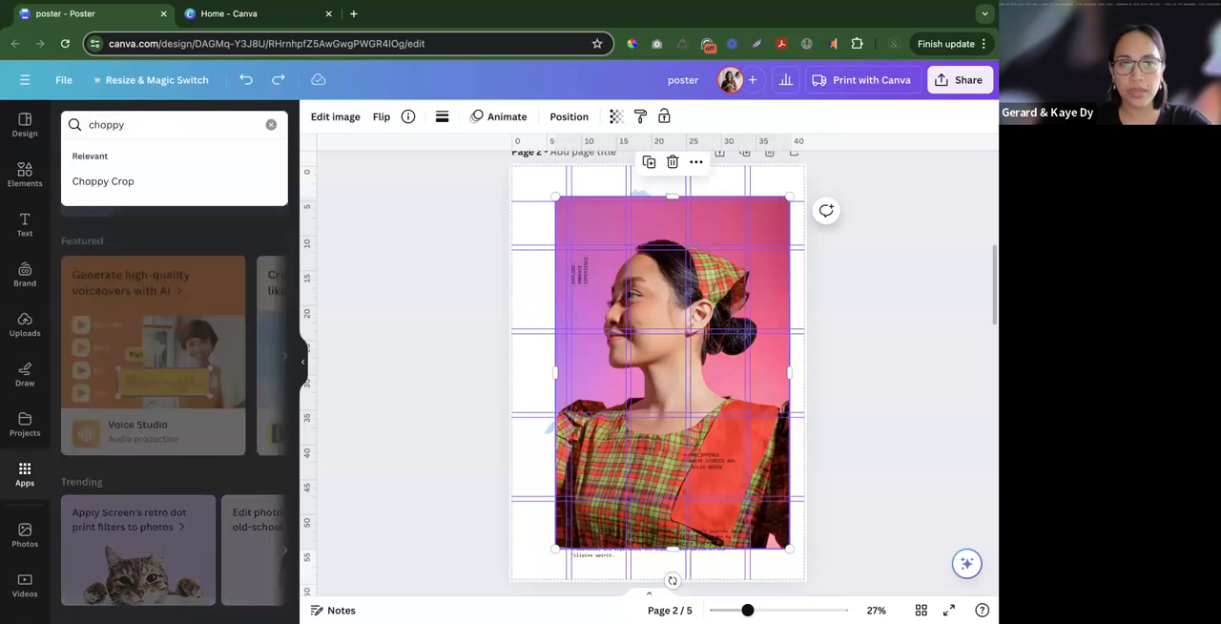
pyautogui.click(120, 190)
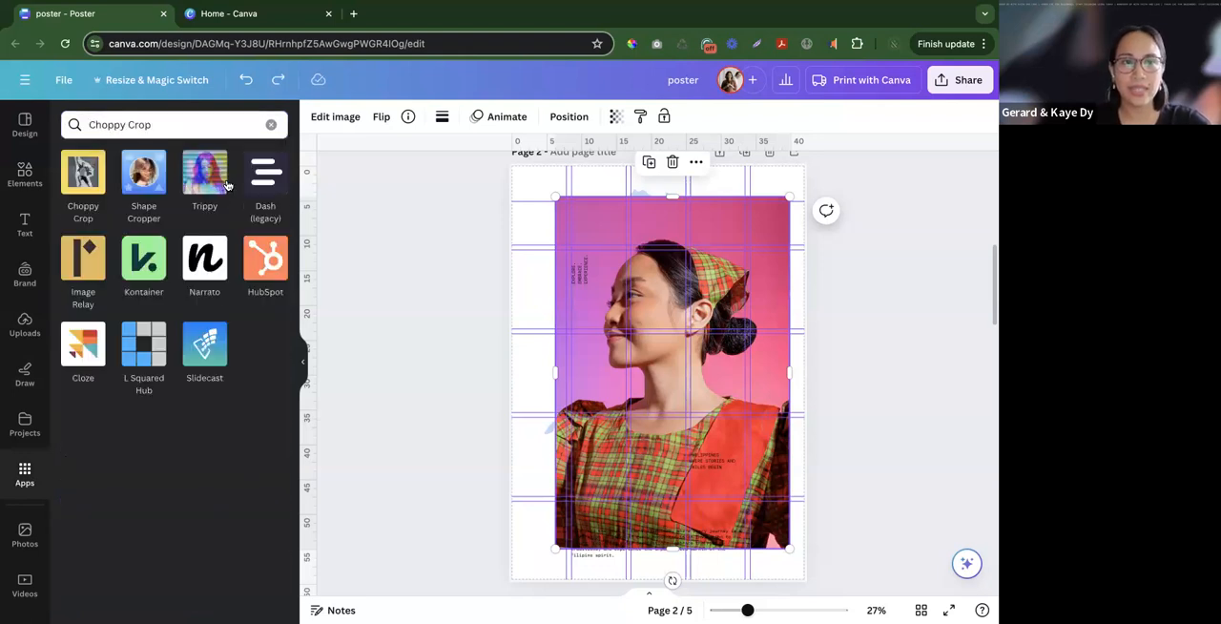
pyautogui.click(82, 179)
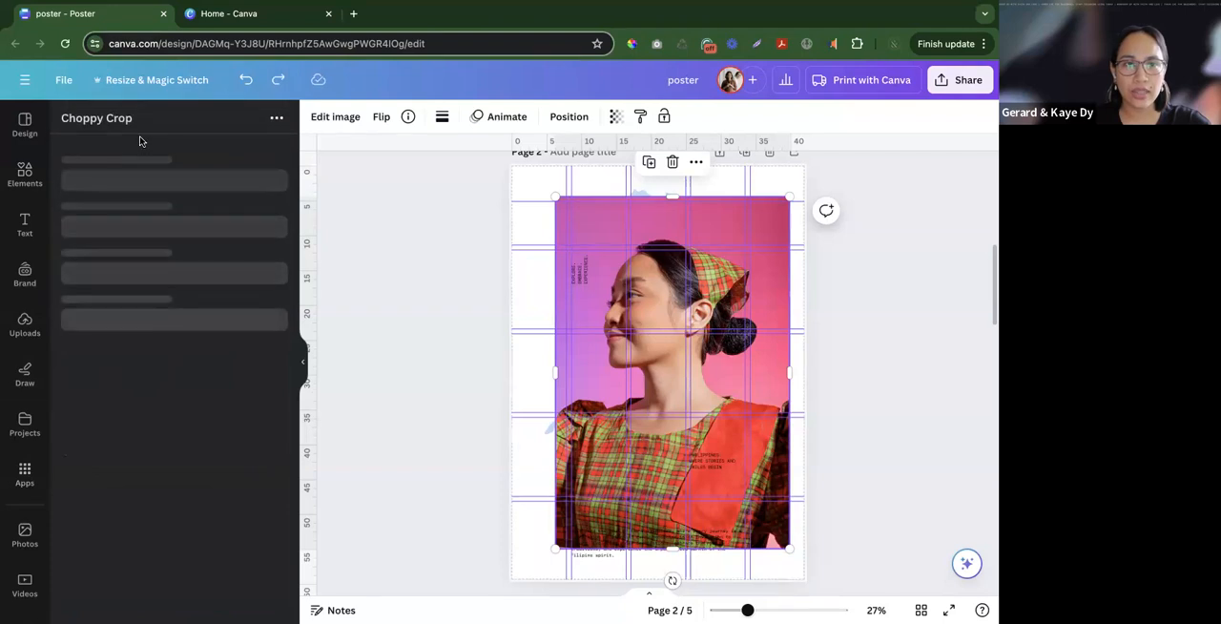
pyautogui.scroll(-1, 157, 314)
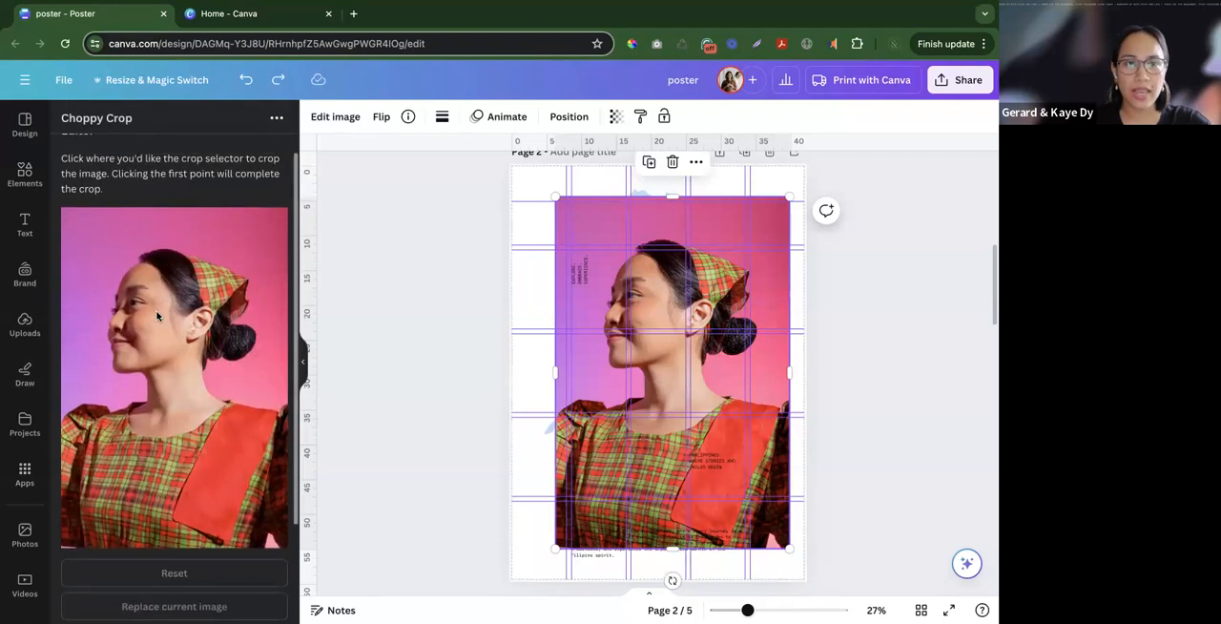
pyautogui.scroll(-1, 157, 315)
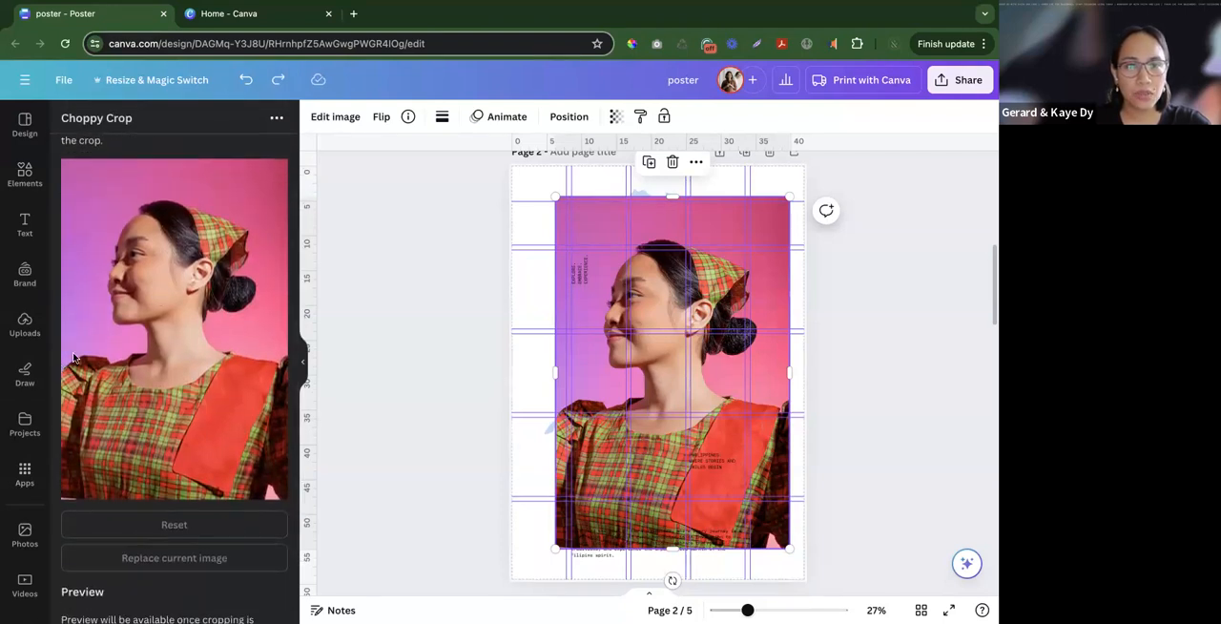
# - Trace a loose, angular closed crop outline around the woman's head, shoulders and plaid dress in Choppy Crop
pyautogui.click(67, 353)
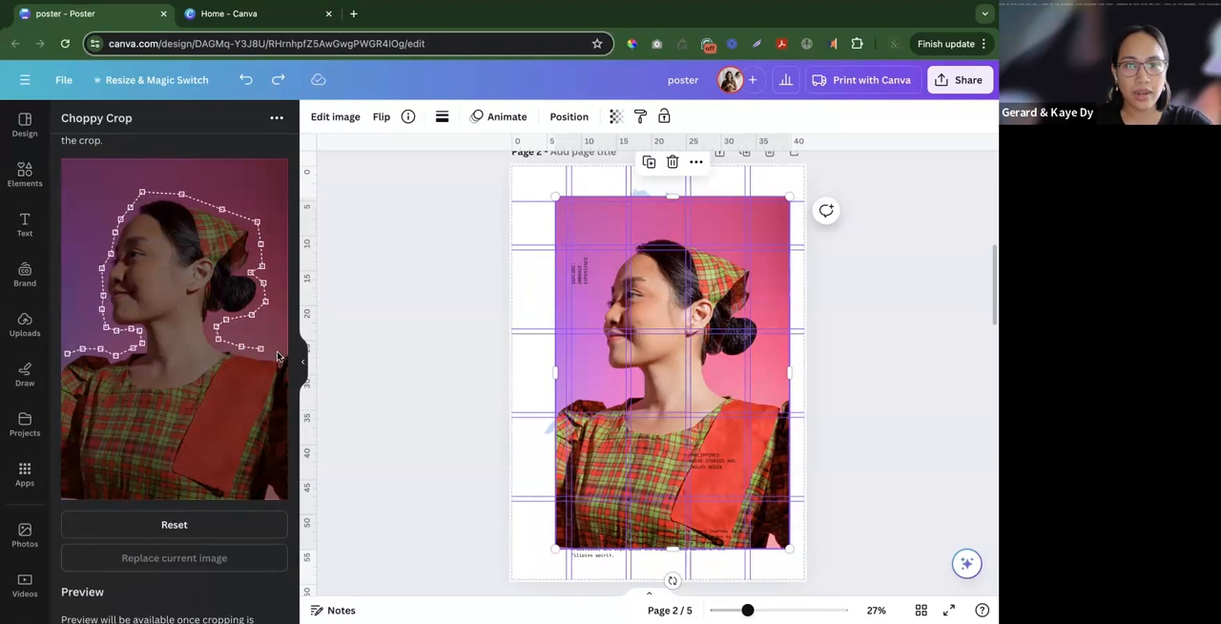
pyautogui.click(283, 452)
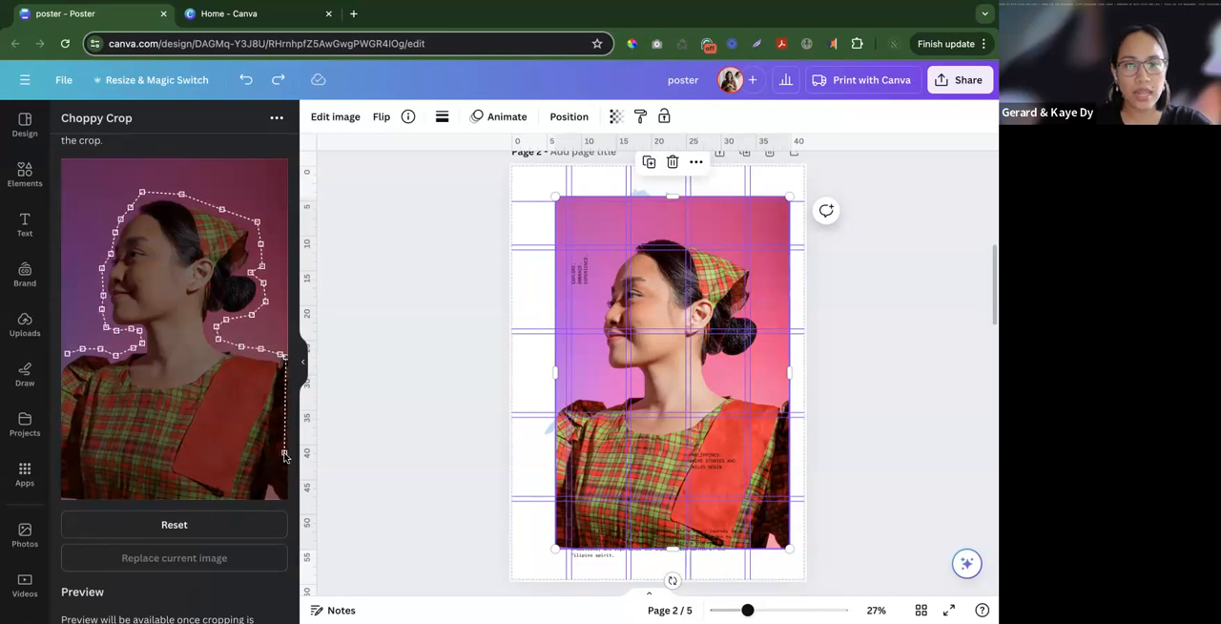
pyautogui.click(283, 492)
pyautogui.click(252, 496)
pyautogui.click(193, 497)
pyautogui.click(139, 492)
pyautogui.click(82, 496)
pyautogui.click(63, 462)
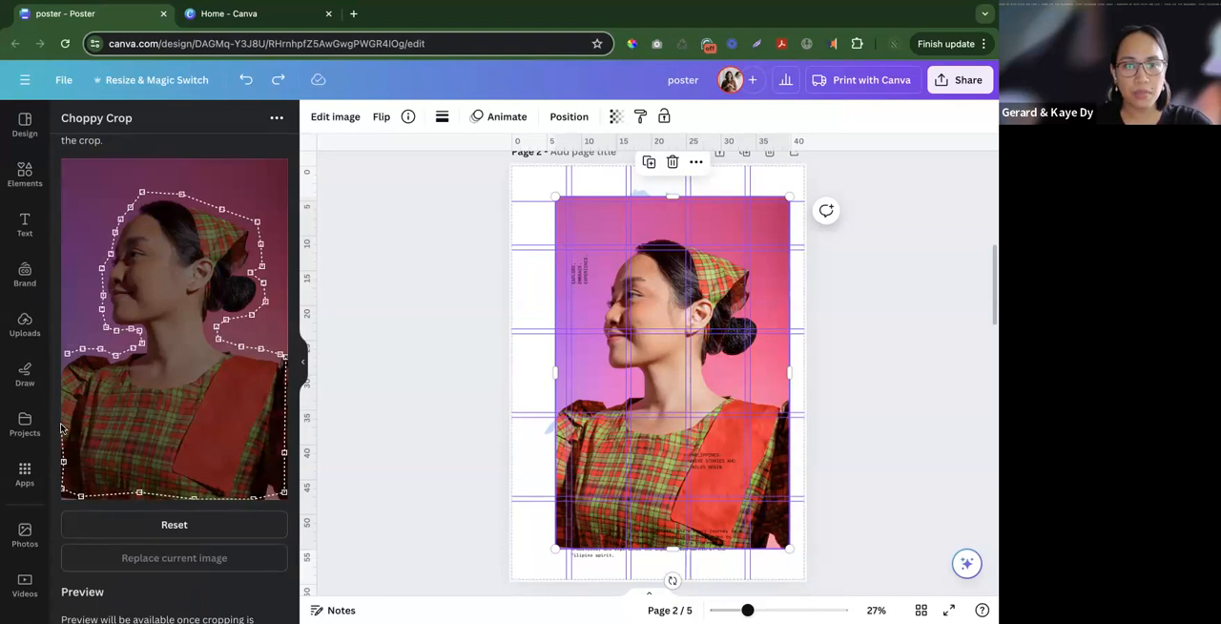
pyautogui.click(67, 356)
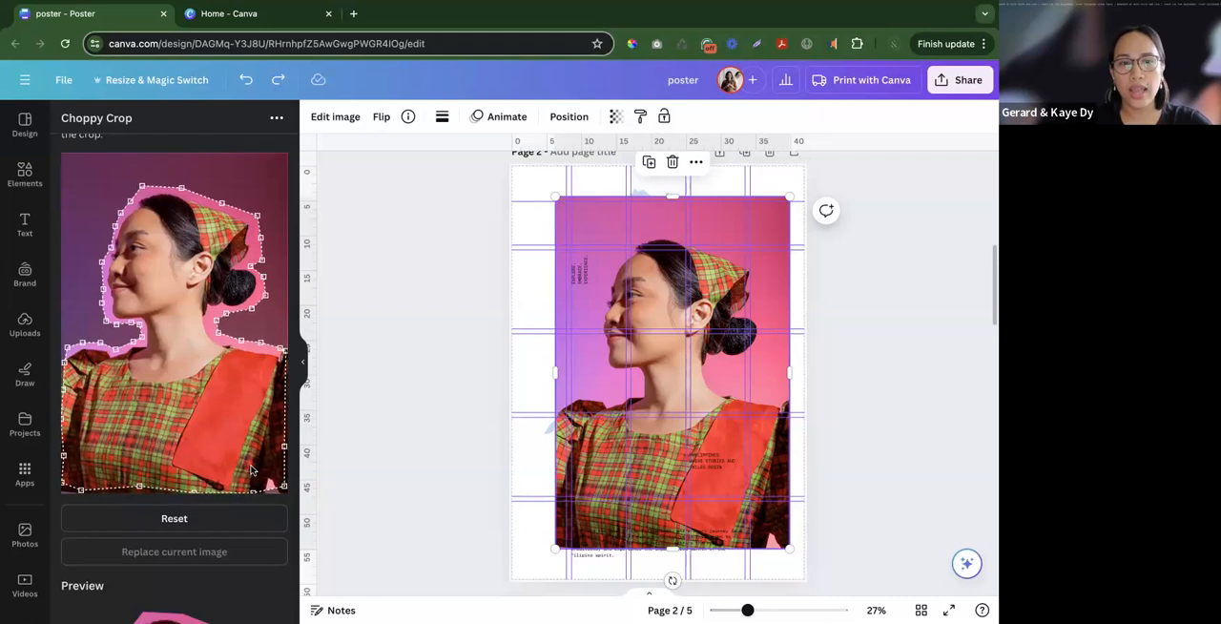
# - Add the cropped portrait to the design, delete the original uncropped photo, and move the cut-out over the map beside the PINAS letters
pyautogui.scroll(-5, 81, 372)
pyautogui.click(174, 598)
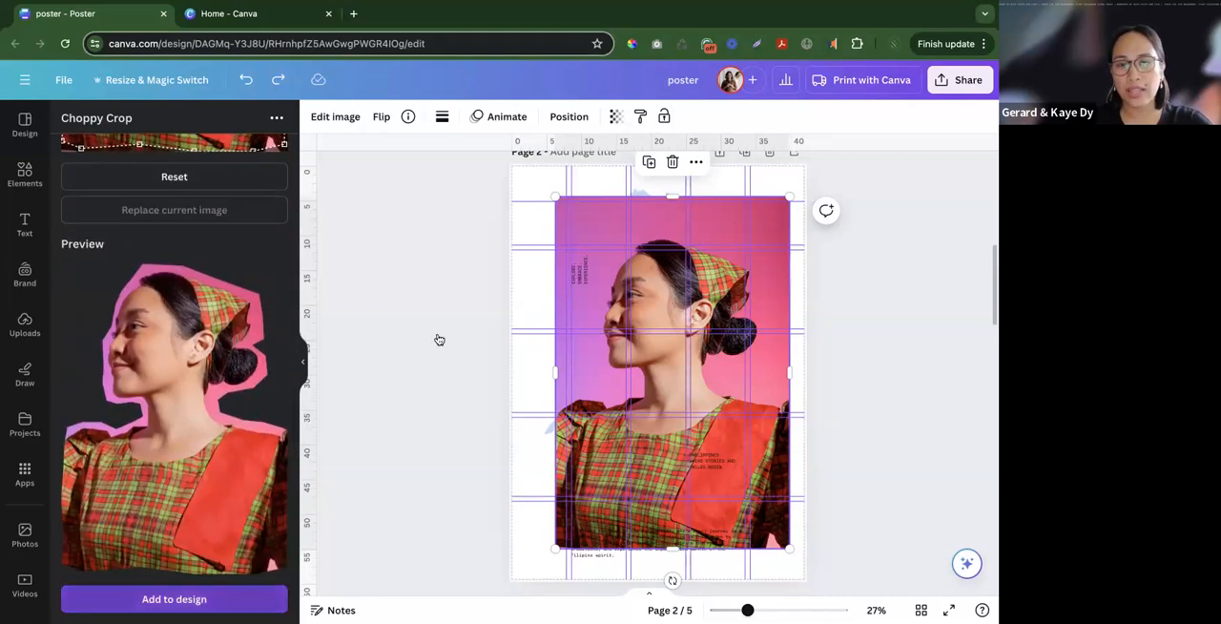
pyautogui.moveTo(656, 364); pyautogui.dragTo(544, 353)
pyautogui.click(747, 280)
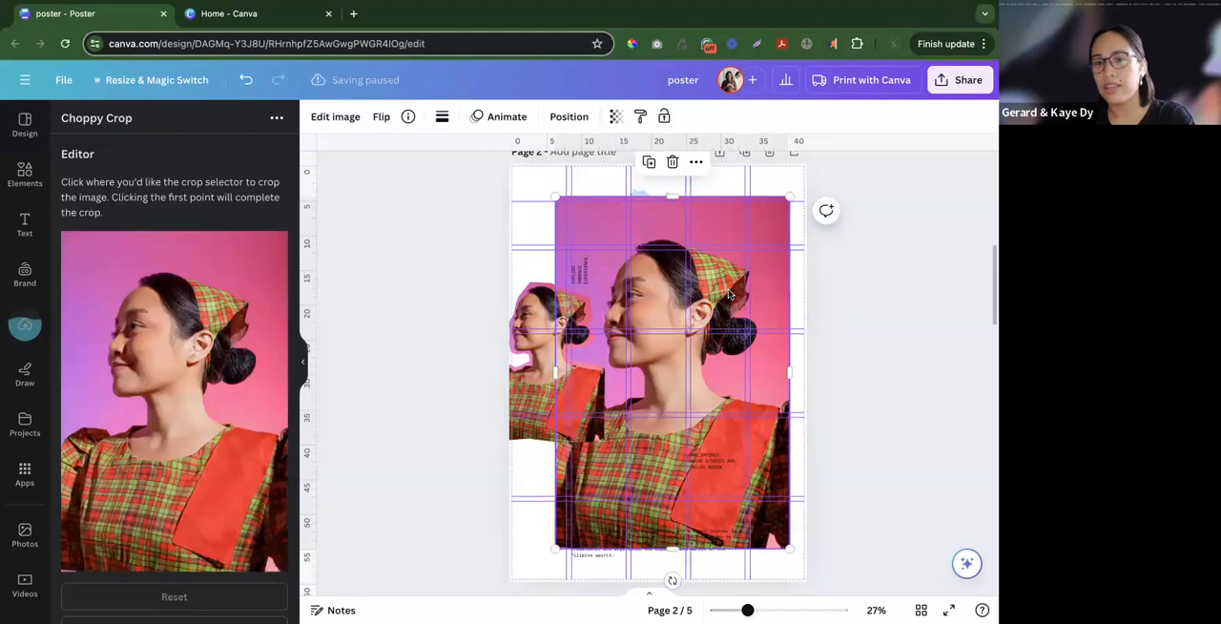
pyautogui.press('Delete')
pyautogui.moveTo(576, 365); pyautogui.dragTo(727, 363)
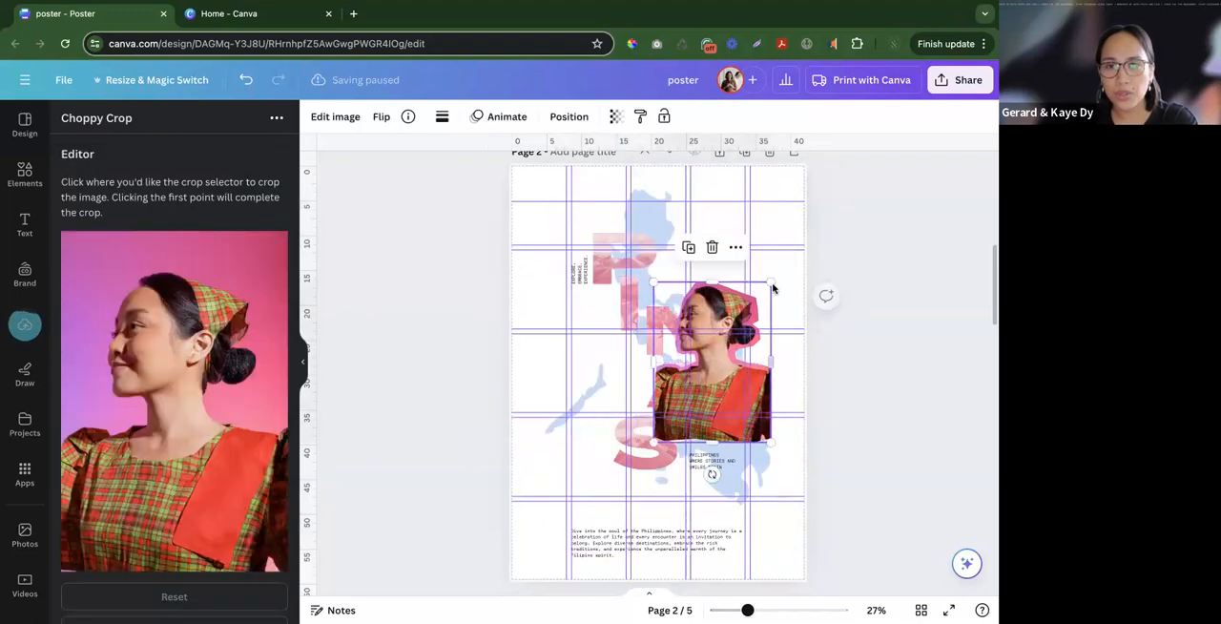
# - Shrink the cut-out portrait and place it beside the letter A, above the PHILIPPINES tagline text
pyautogui.moveTo(768, 282); pyautogui.dragTo(713, 366)
pyautogui.moveTo(696, 407); pyautogui.dragTo(758, 342)
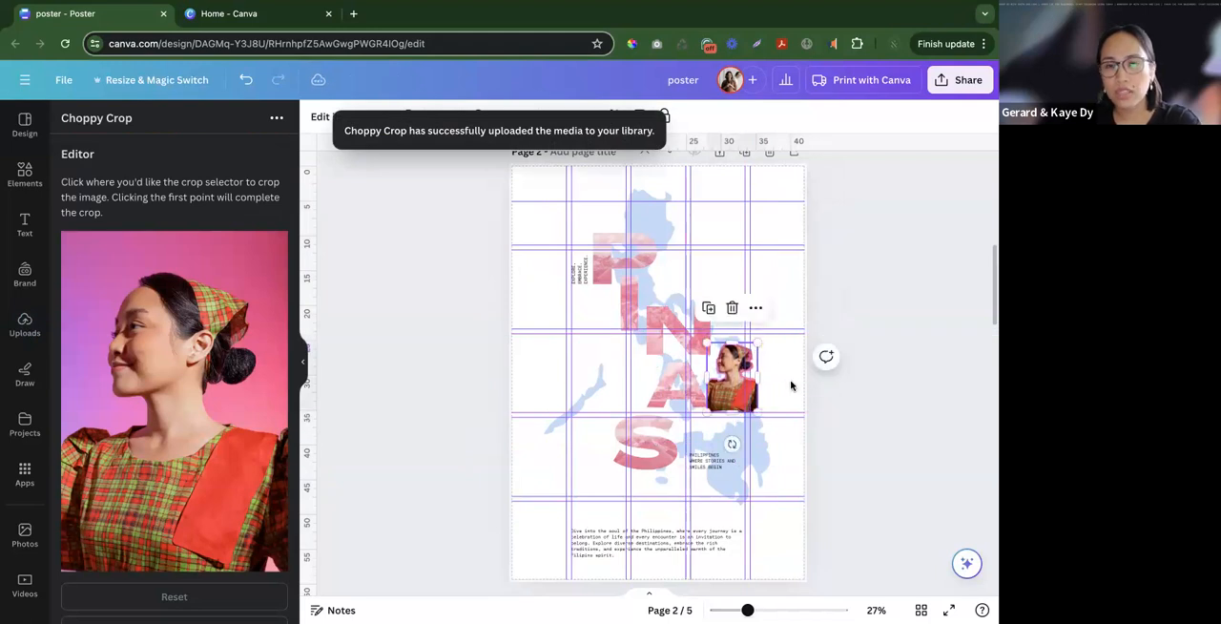
pyautogui.moveTo(731, 384); pyautogui.dragTo(707, 430)
pyautogui.scroll(3, 719, 430)
pyautogui.scroll(5, 719, 430)
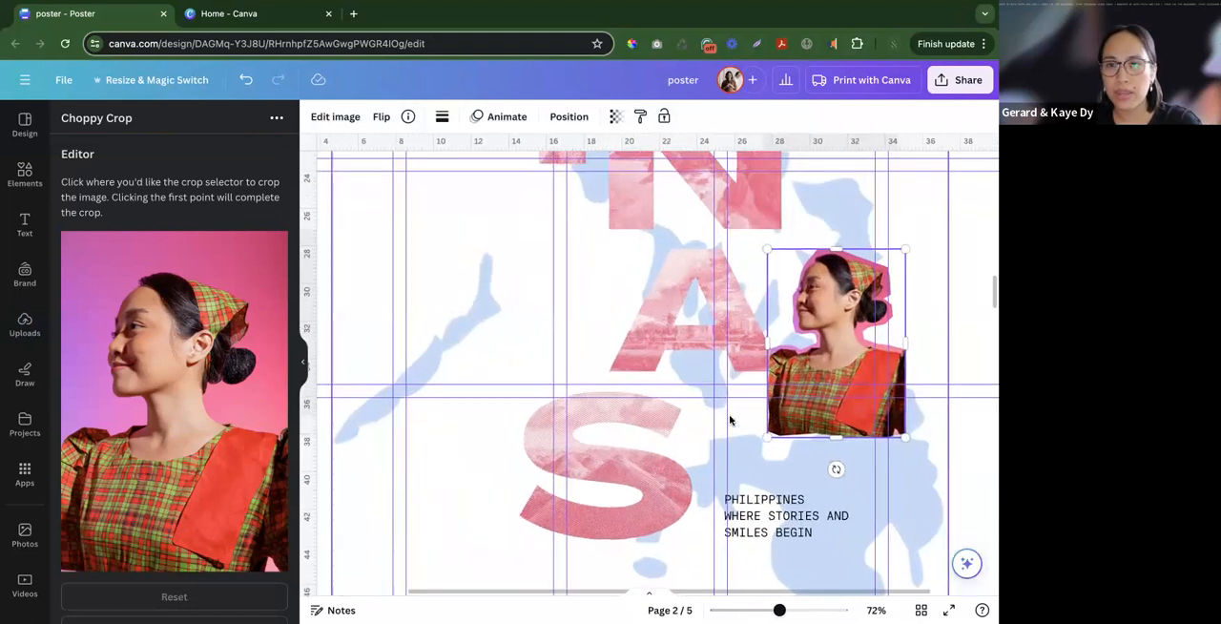
pyautogui.hscroll(5, 720, 318)
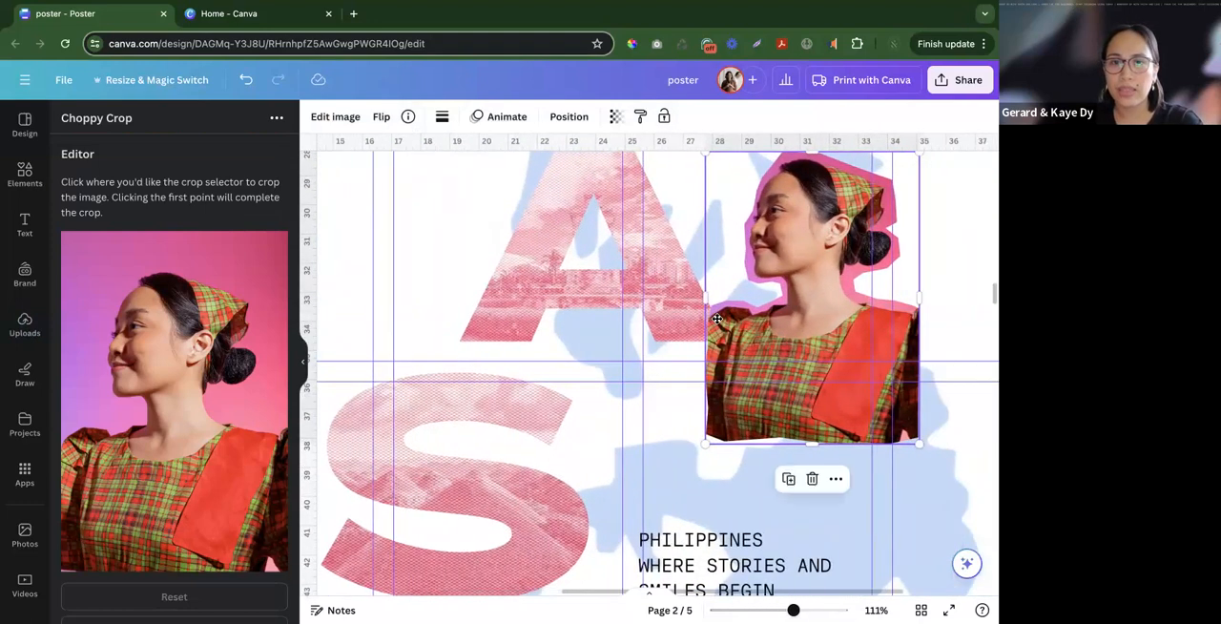
pyautogui.scroll(-5, 721, 325)
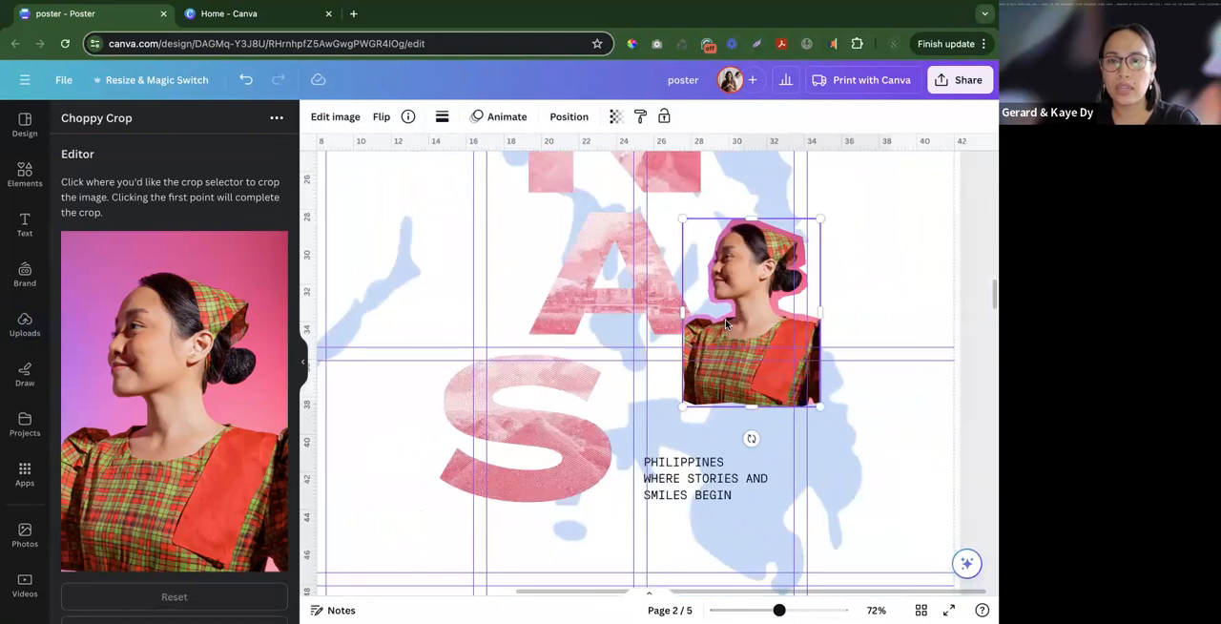
pyautogui.scroll(2, 795, 391)
pyautogui.moveTo(847, 445); pyautogui.dragTo(844, 440)
pyautogui.moveTo(793, 375); pyautogui.dragTo(789, 378)
# - Turn the cut-out portrait black and white by setting its saturation to -100
pyautogui.click(335, 118)
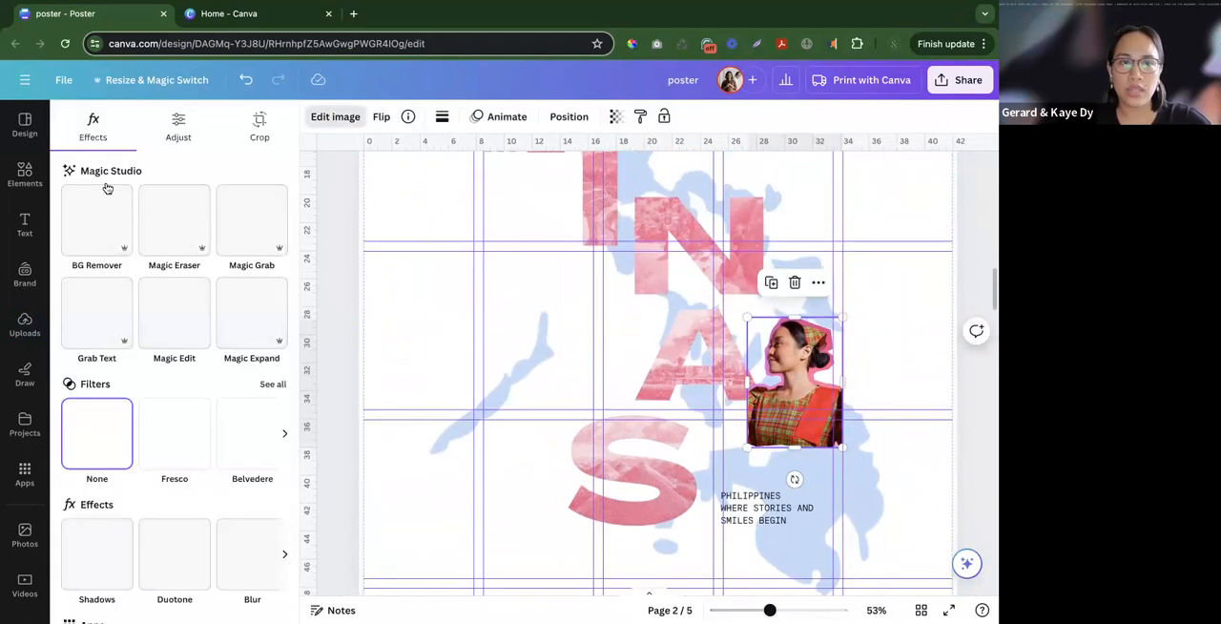
pyautogui.click(178, 126)
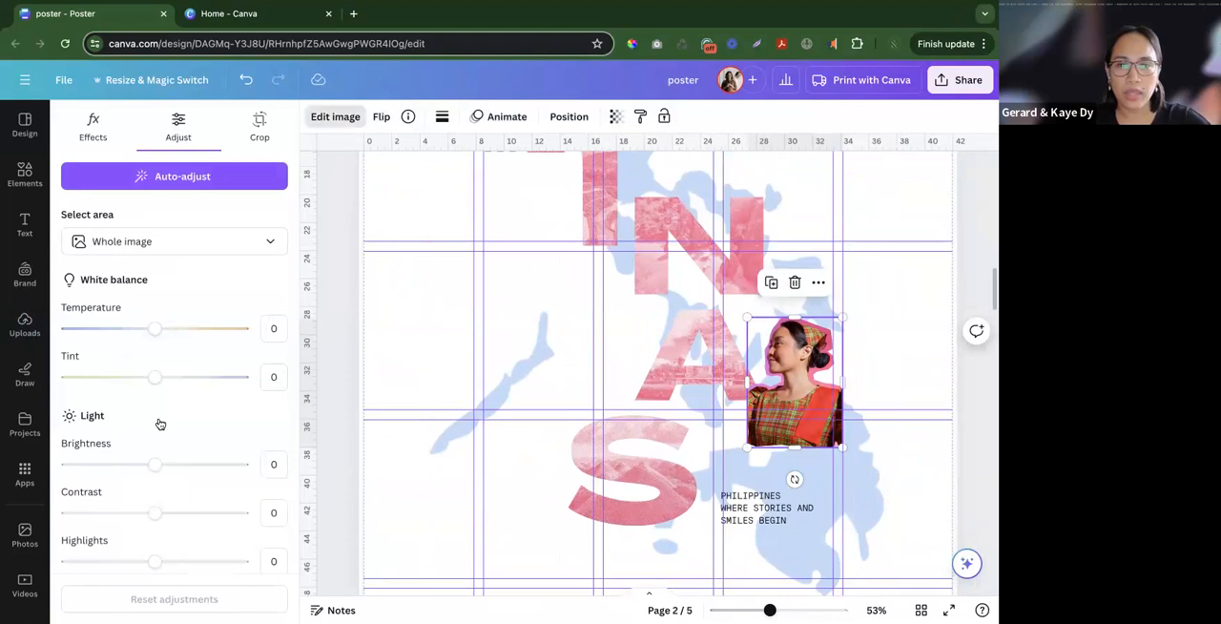
pyautogui.scroll(-5, 161, 423)
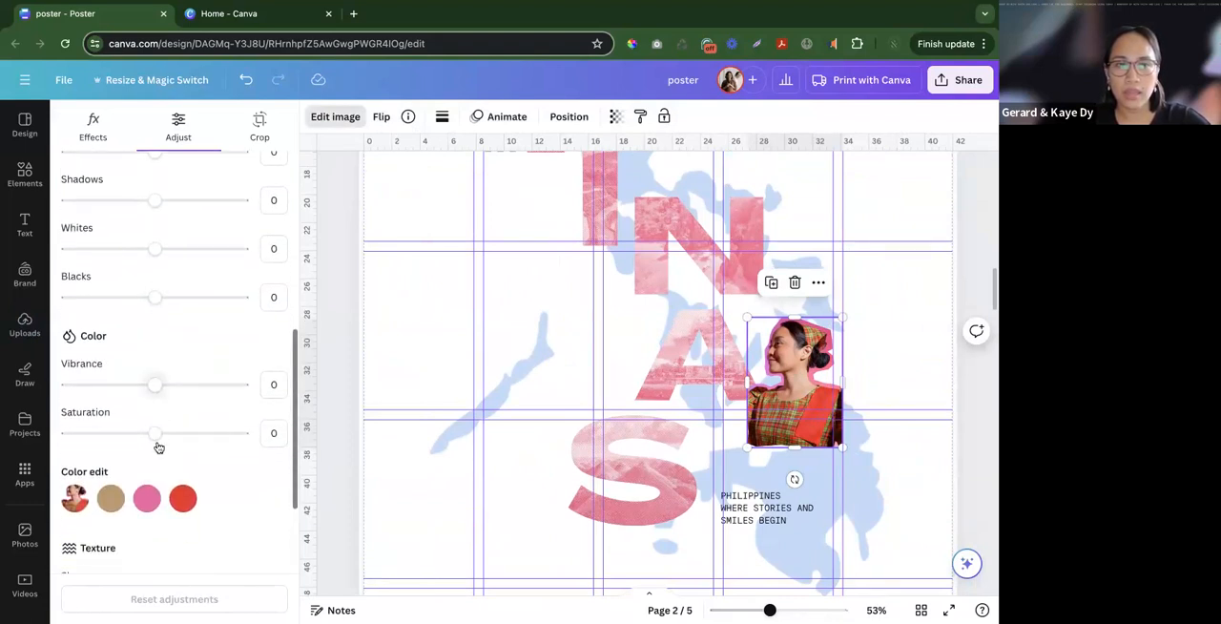
pyautogui.moveTo(153, 433); pyautogui.dragTo(55, 436)
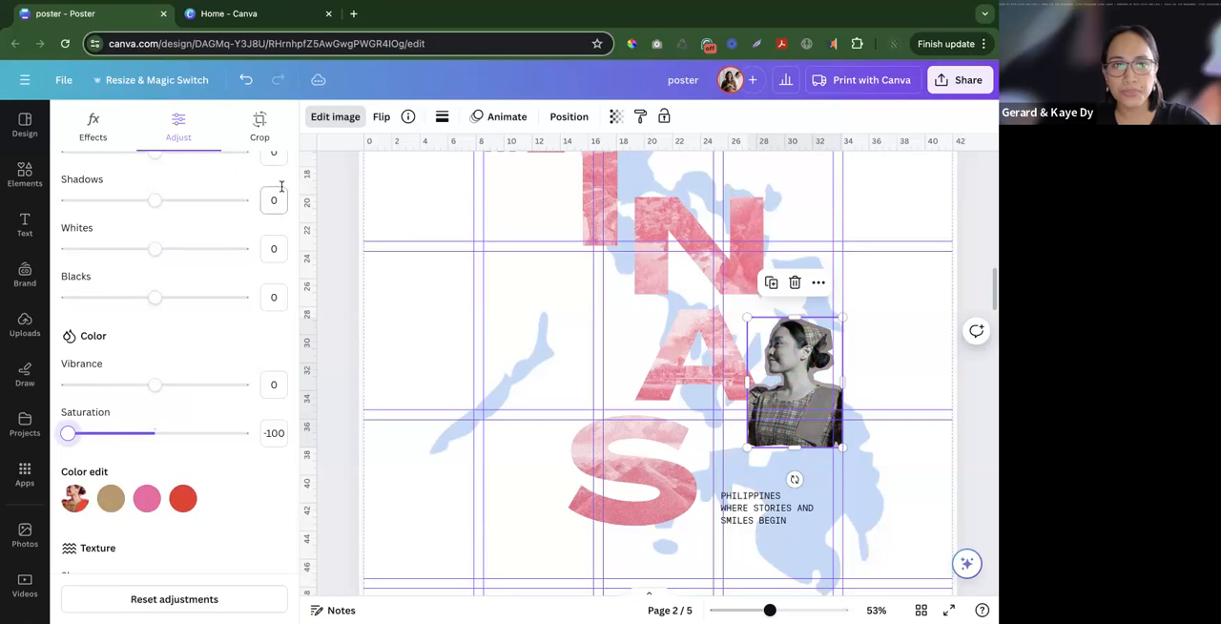
pyautogui.click(337, 120)
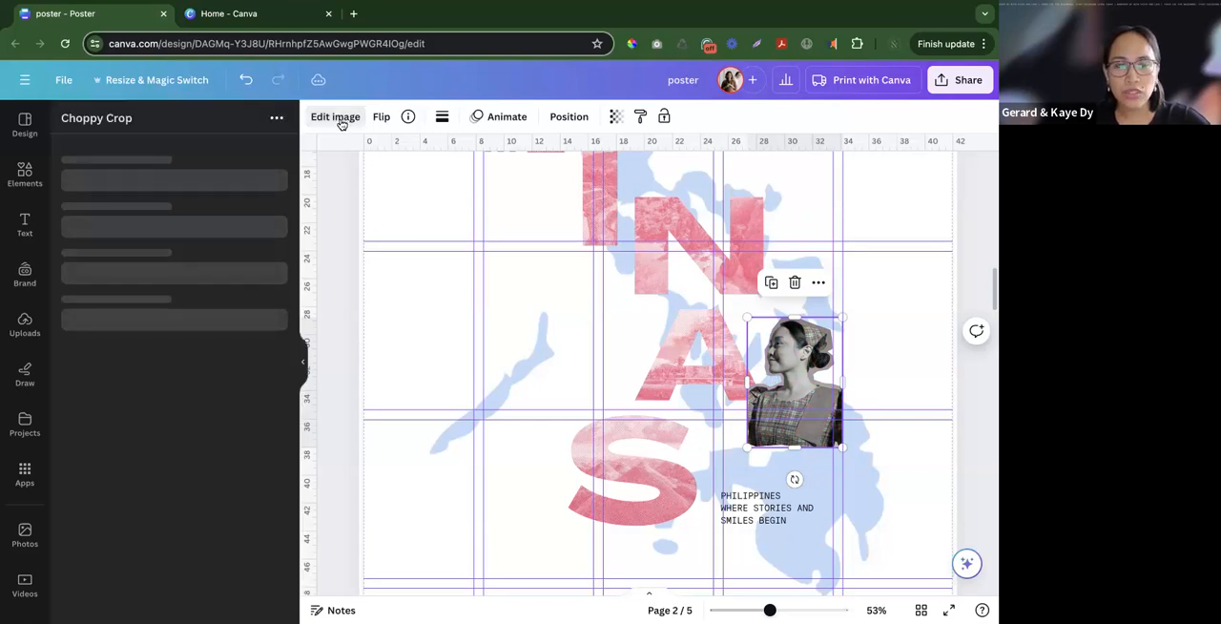
# - Check the texture of the letter N, and open the Screen effects app for the black-and-white portrait
pyautogui.click(688, 276)
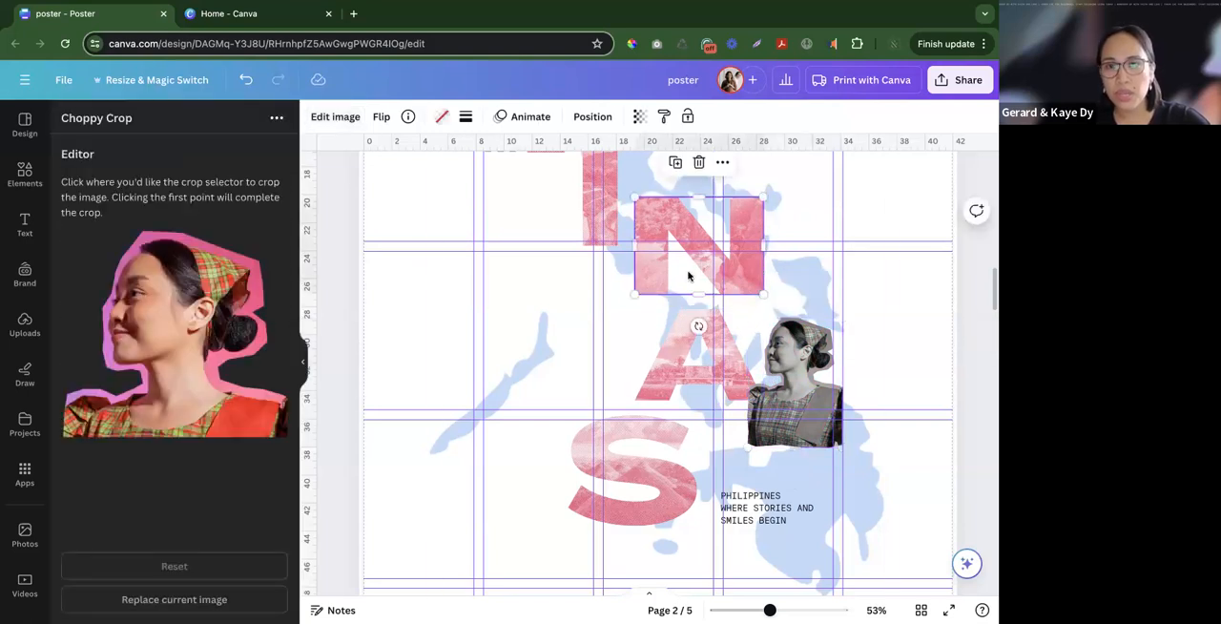
pyautogui.scroll(5, 687, 276)
pyautogui.scroll(-1, 646, 200)
pyautogui.scroll(-1, 644, 208)
pyautogui.scroll(2, 620, 215)
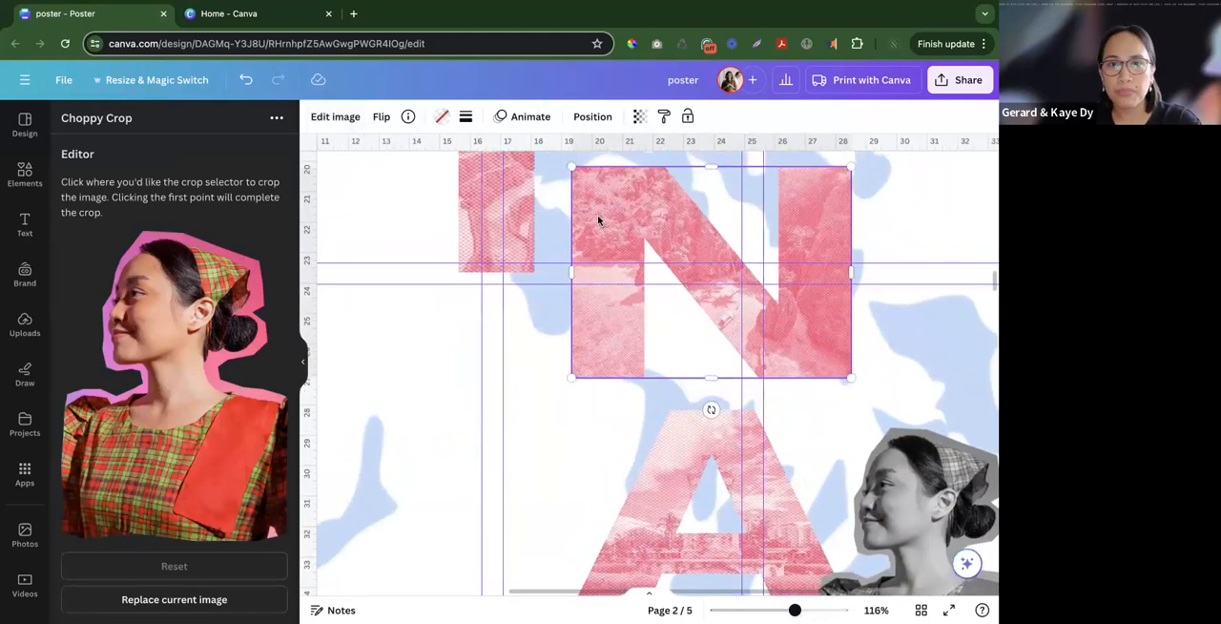
pyautogui.click(884, 457)
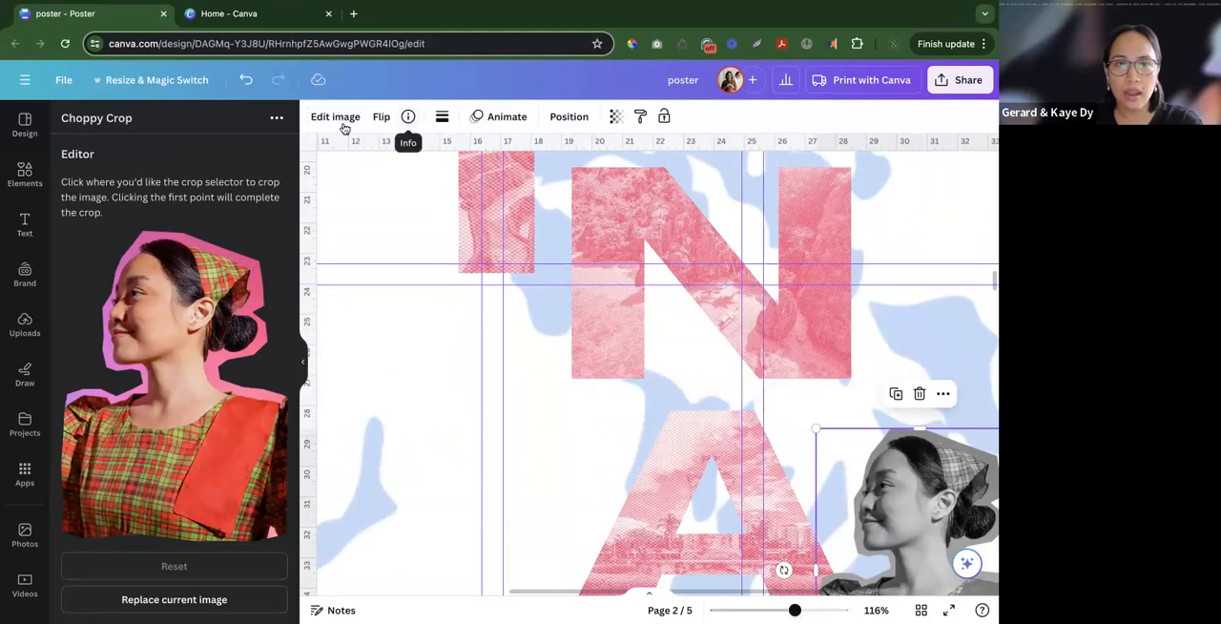
pyautogui.scroll(-2, 189, 487)
pyautogui.hscroll(4, 224, 569)
pyautogui.hscroll(4, 225, 569)
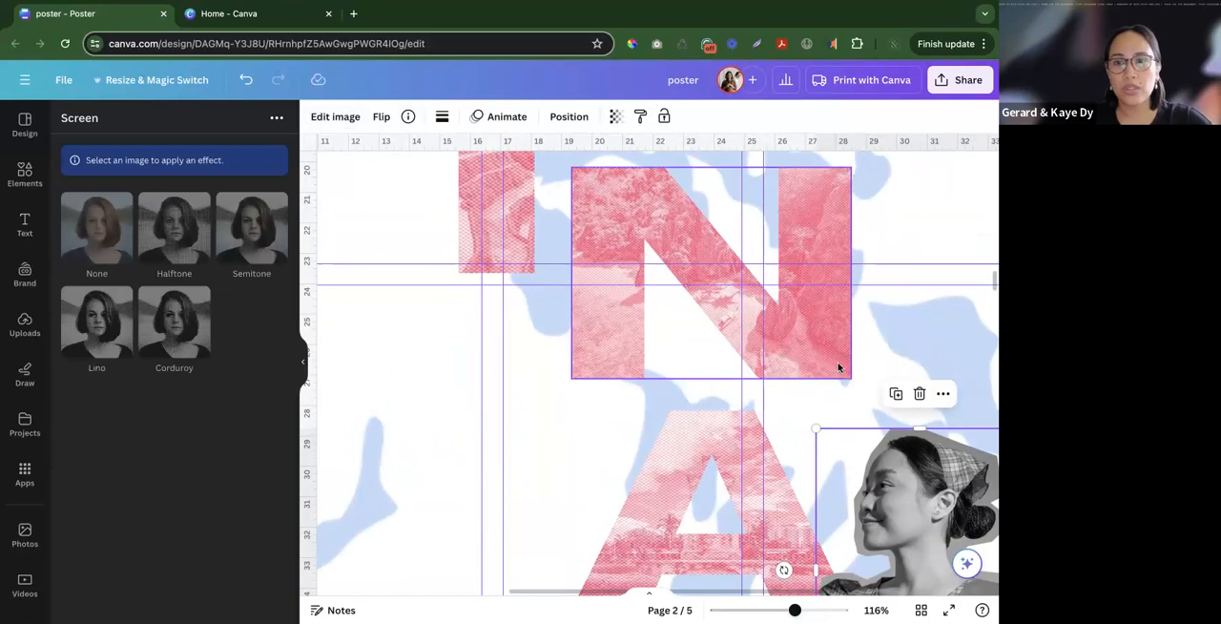
pyautogui.click(949, 520)
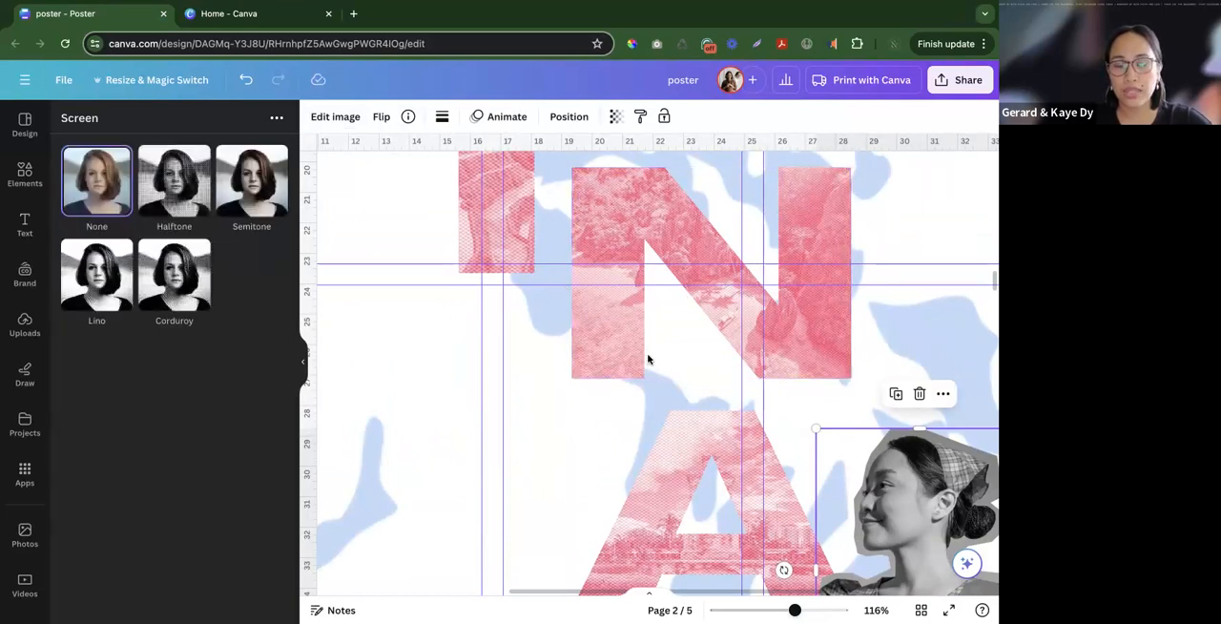
# - Apply and save a Halftone effect on the portrait with amount 0.07 and scale 1.58, and shrink the portrait slightly
pyautogui.click(183, 197)
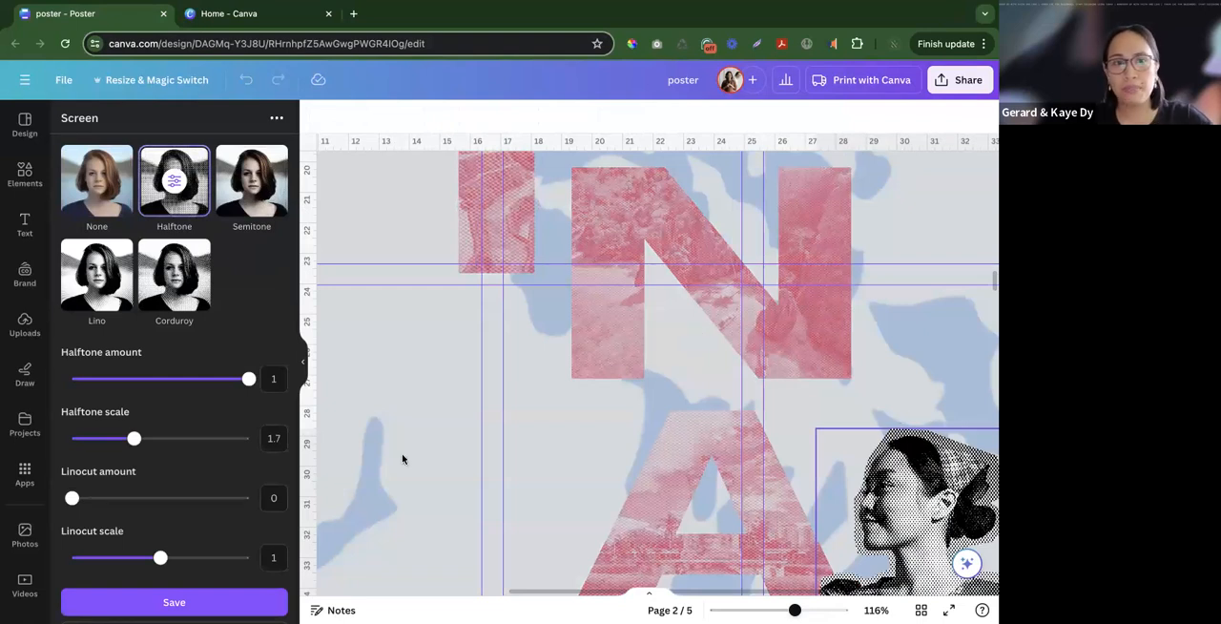
pyautogui.moveTo(245, 389); pyautogui.dragTo(99, 380)
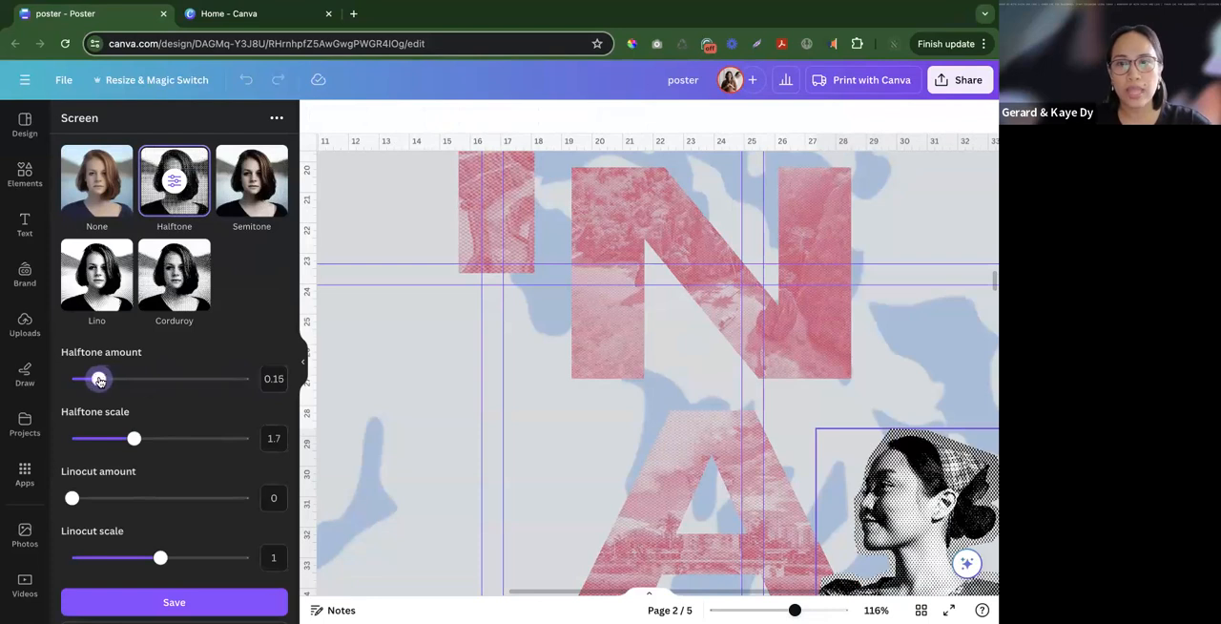
pyautogui.scroll(-3, 701, 439)
pyautogui.moveTo(138, 445)
pyautogui.mouseDown()
pyautogui.moveTo(111, 439)
pyautogui.moveTo(134, 438)
pyautogui.moveTo(123, 439)
pyautogui.mouseUp()
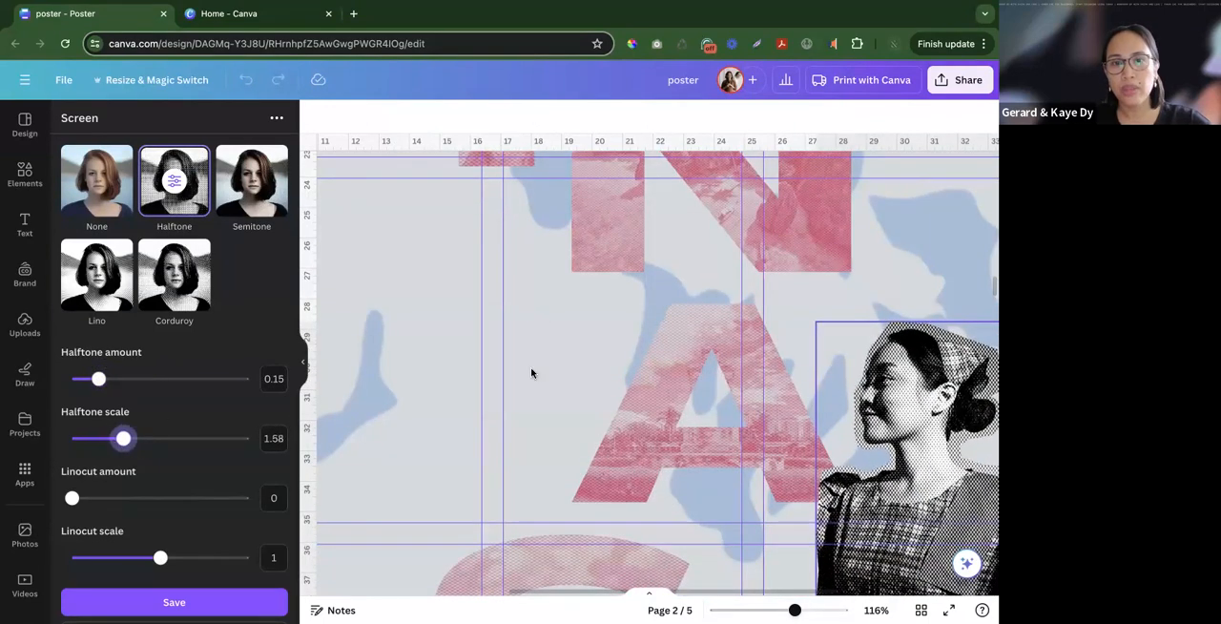
pyautogui.moveTo(99, 379); pyautogui.dragTo(84, 378)
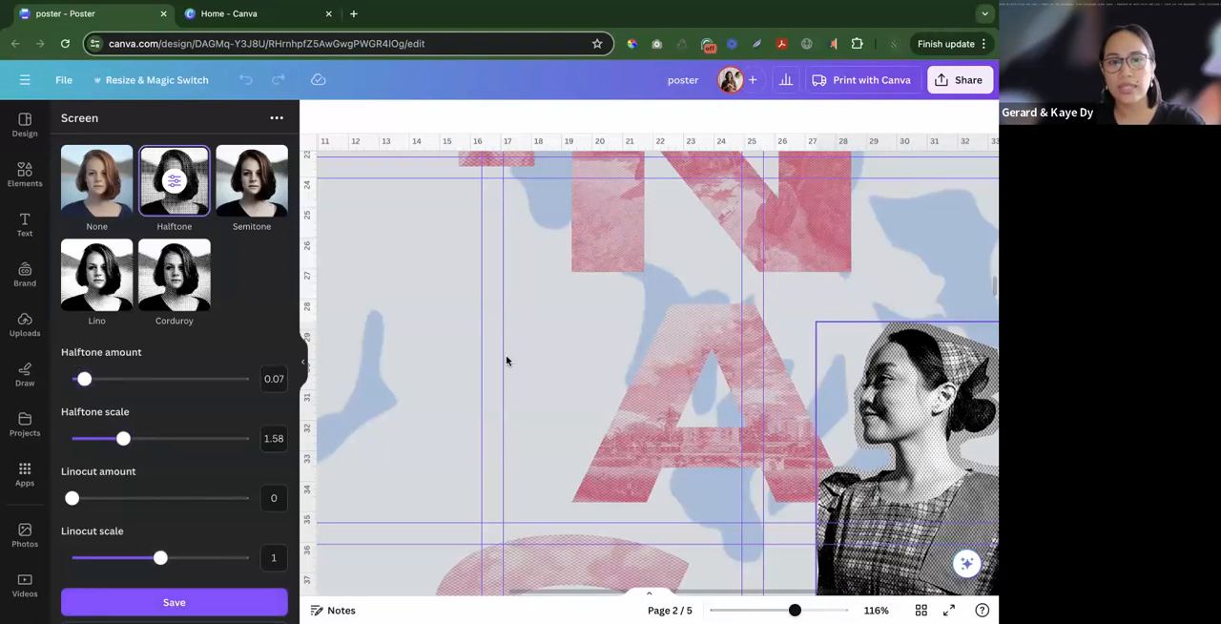
pyautogui.scroll(-5, 506, 361)
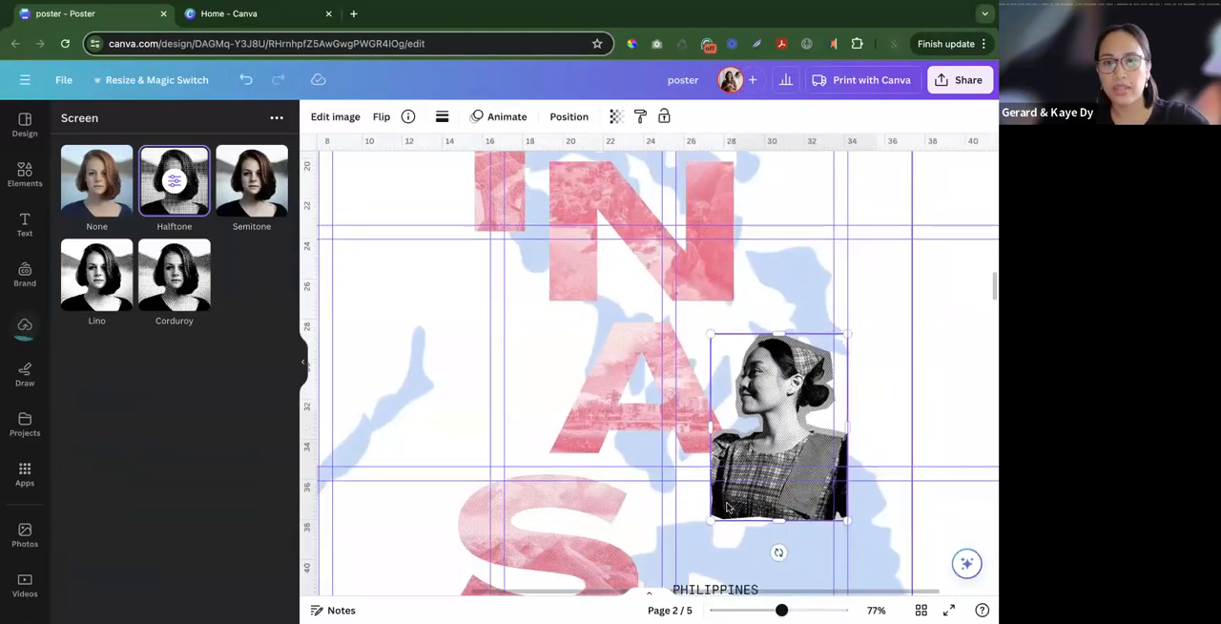
pyautogui.moveTo(717, 520); pyautogui.dragTo(723, 515)
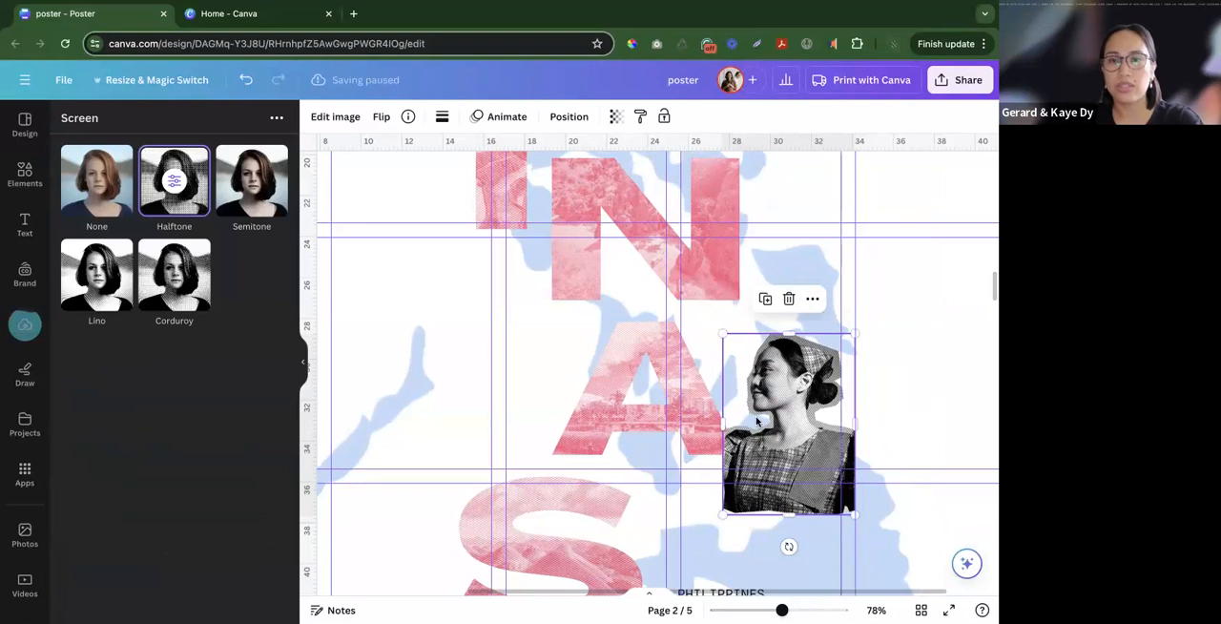
# - Copy the flower and bird cut-outs from page 4 and paste them onto the poster on page 2
pyautogui.scroll(-6, 756, 420)
pyautogui.click(868, 389)
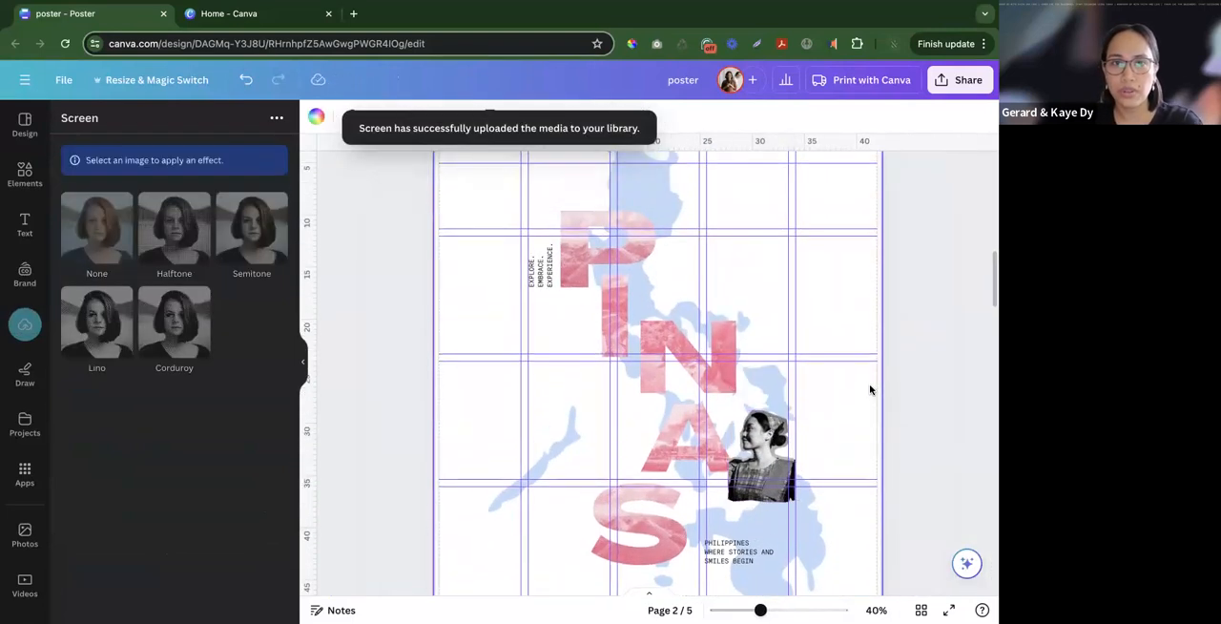
pyautogui.scroll(-3, 869, 389)
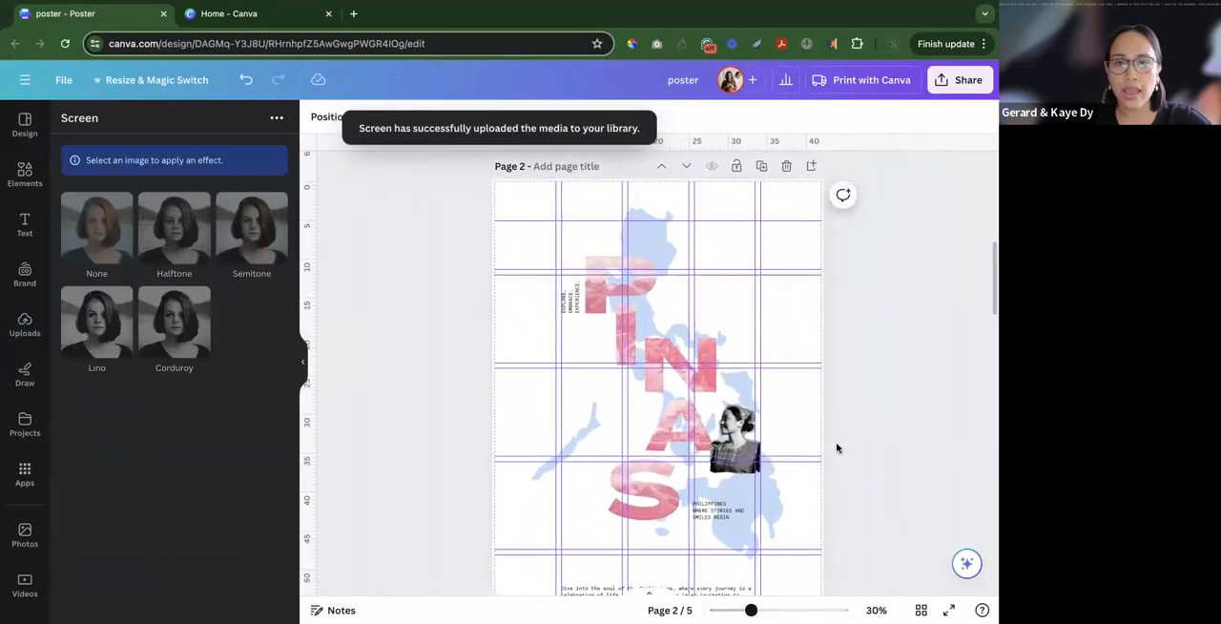
pyautogui.scroll(-10, 836, 442)
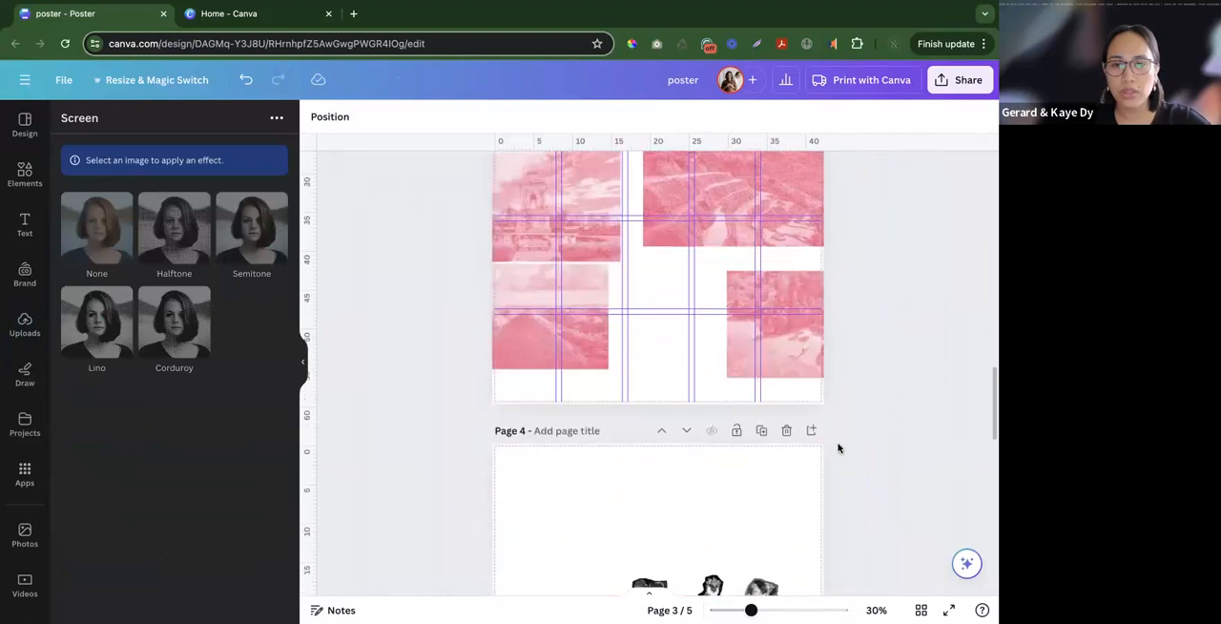
pyautogui.scroll(-3, 837, 447)
pyautogui.click(705, 400)
pyautogui.keyDown('shift'); pyautogui.click(666, 413); pyautogui.keyUp('shift')
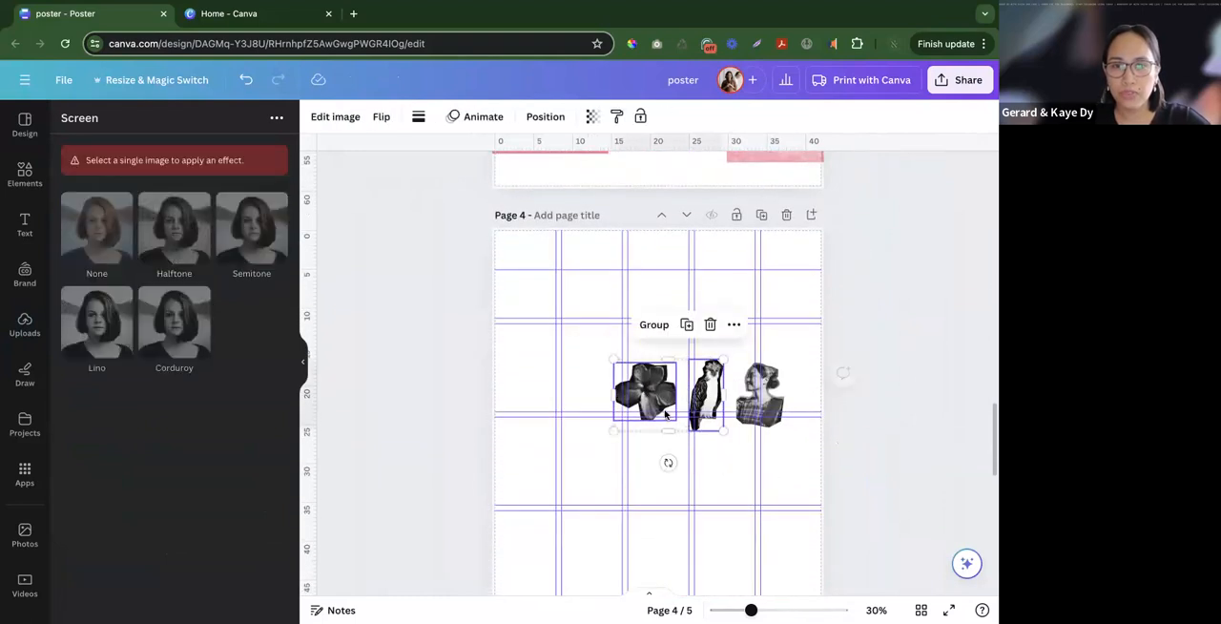
pyautogui.scroll(10, 668, 410)
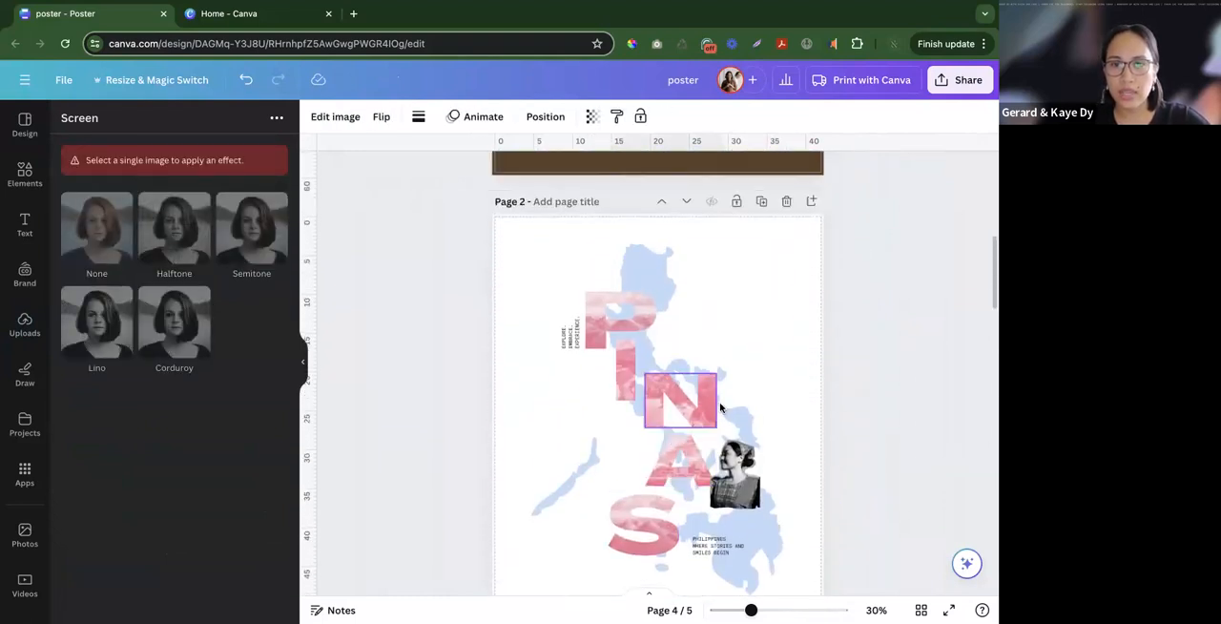
pyautogui.scroll(1, 721, 407)
pyautogui.click(791, 414)
pyautogui.press('super+v')
pyautogui.scroll(-2, 810, 415)
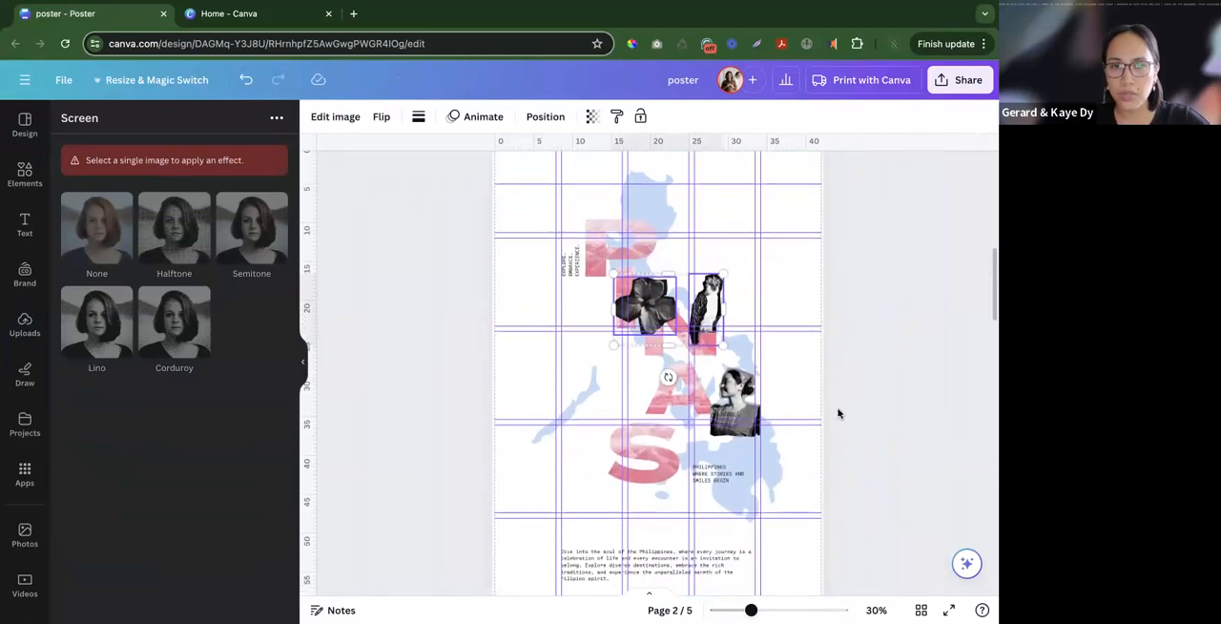
# - Place the flower cut-out beside the letters N and A, and the bird cut-out standing on top of the N
pyautogui.moveTo(644, 306); pyautogui.dragTo(627, 362)
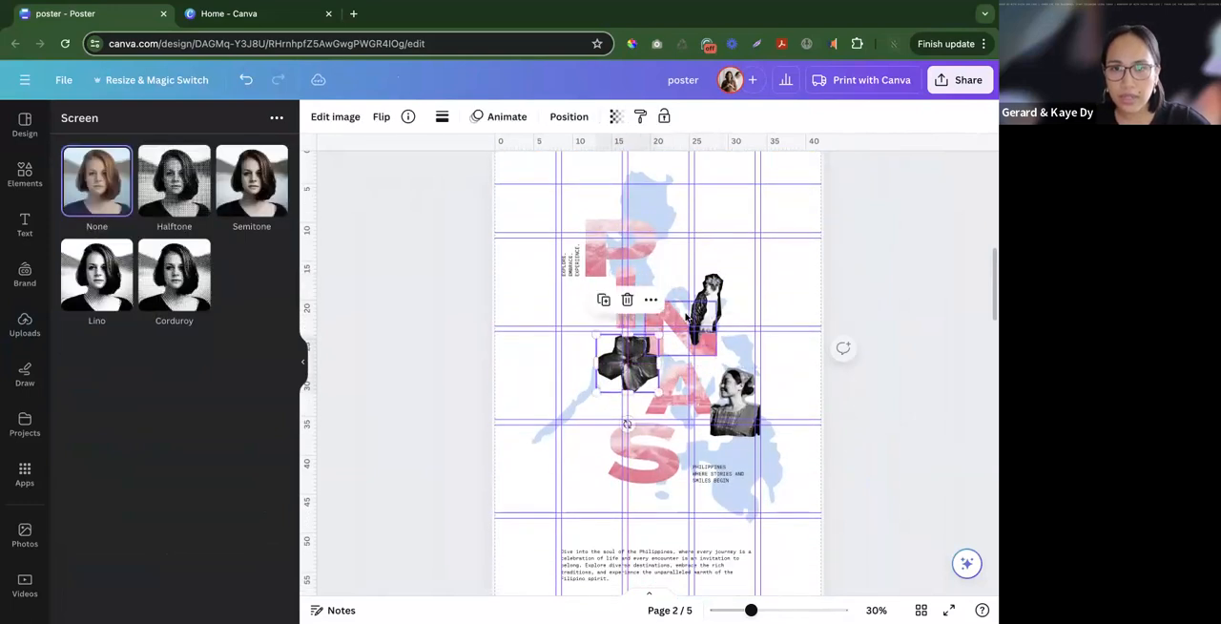
pyautogui.moveTo(694, 315); pyautogui.dragTo(703, 278)
pyautogui.click(855, 399)
# - Review how the three cut-outs sit with the letters, map and text on page 2
pyautogui.scroll(1, 860, 418)
pyautogui.scroll(-1, 860, 417)
pyautogui.moveTo(453, 209); pyautogui.dragTo(864, 496)
pyautogui.click(836, 498)
pyautogui.scroll(1, 836, 499)
pyautogui.scroll(-1, 838, 499)
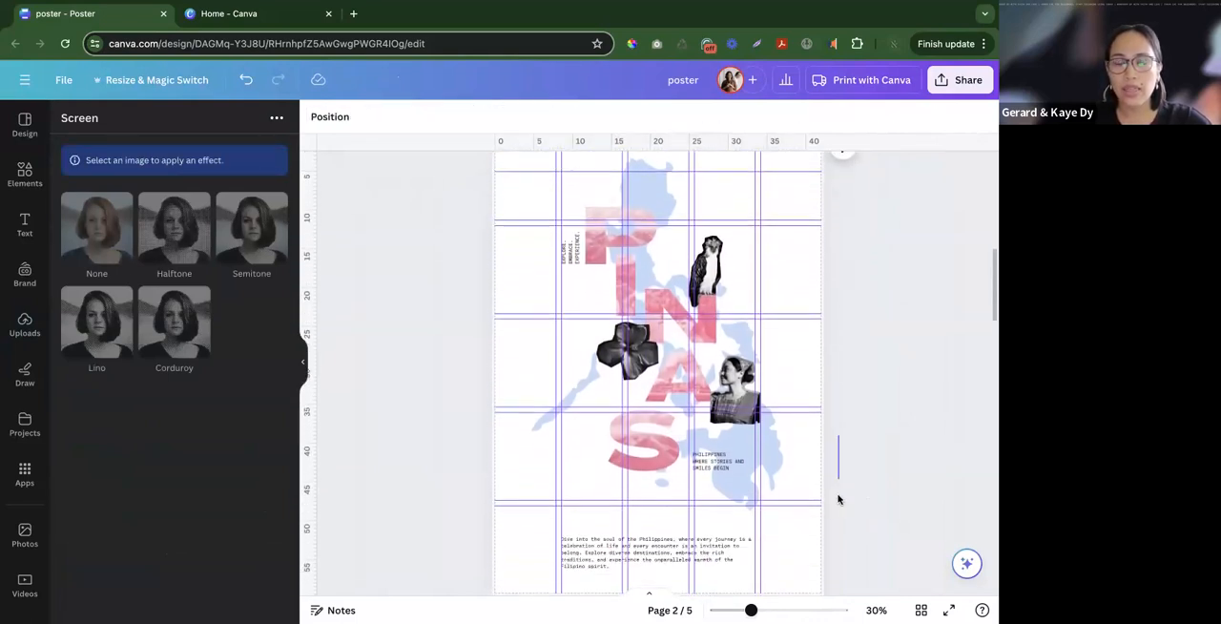
pyautogui.scroll(-1, 838, 499)
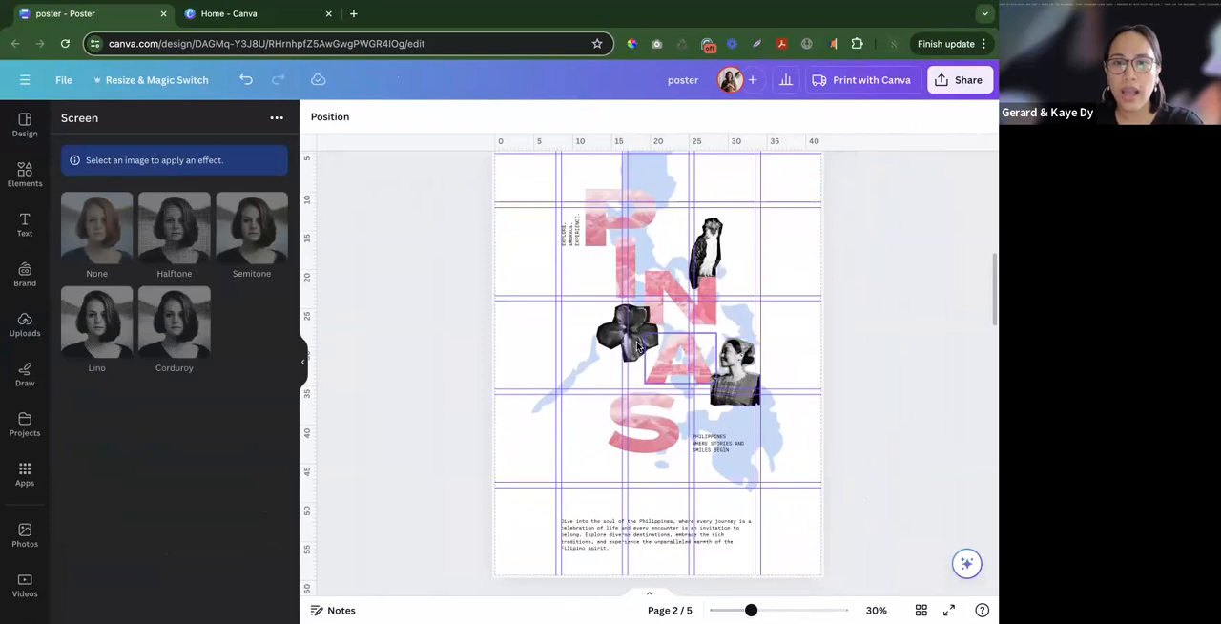
pyautogui.scroll(2, 637, 346)
# - Search the apps for "qr" and open the QR Code app
pyautogui.click(25, 472)
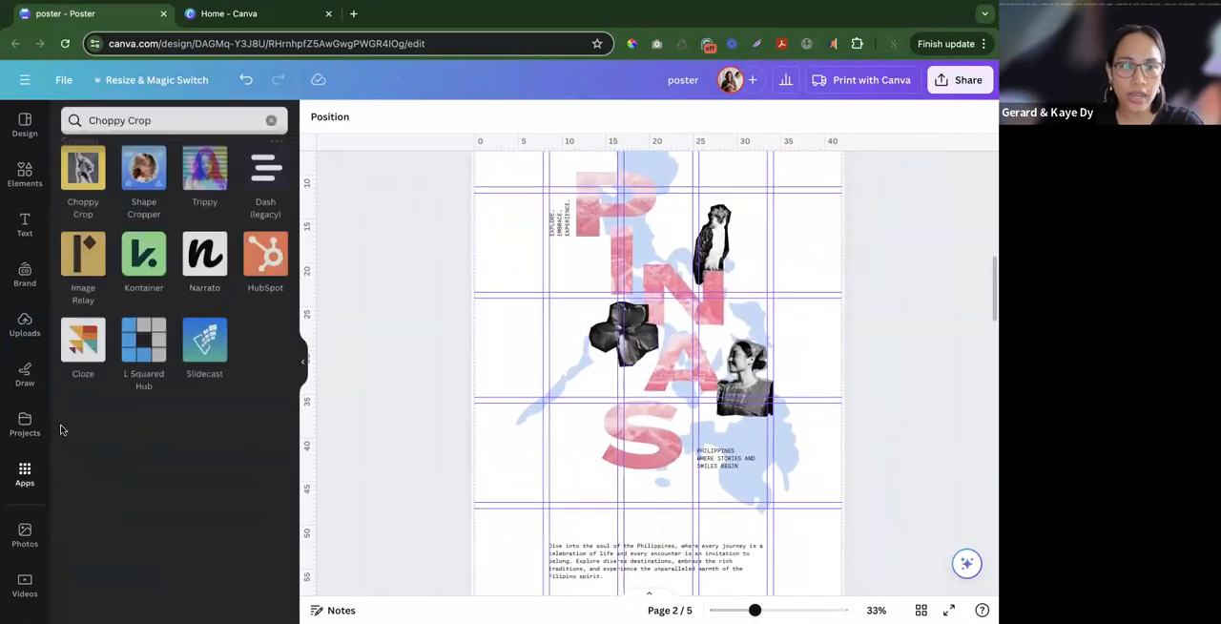
pyautogui.click(150, 122)
pyautogui.doubleClick(149, 124)
pyautogui.tripleClick(149, 124)
pyautogui.write('qr')
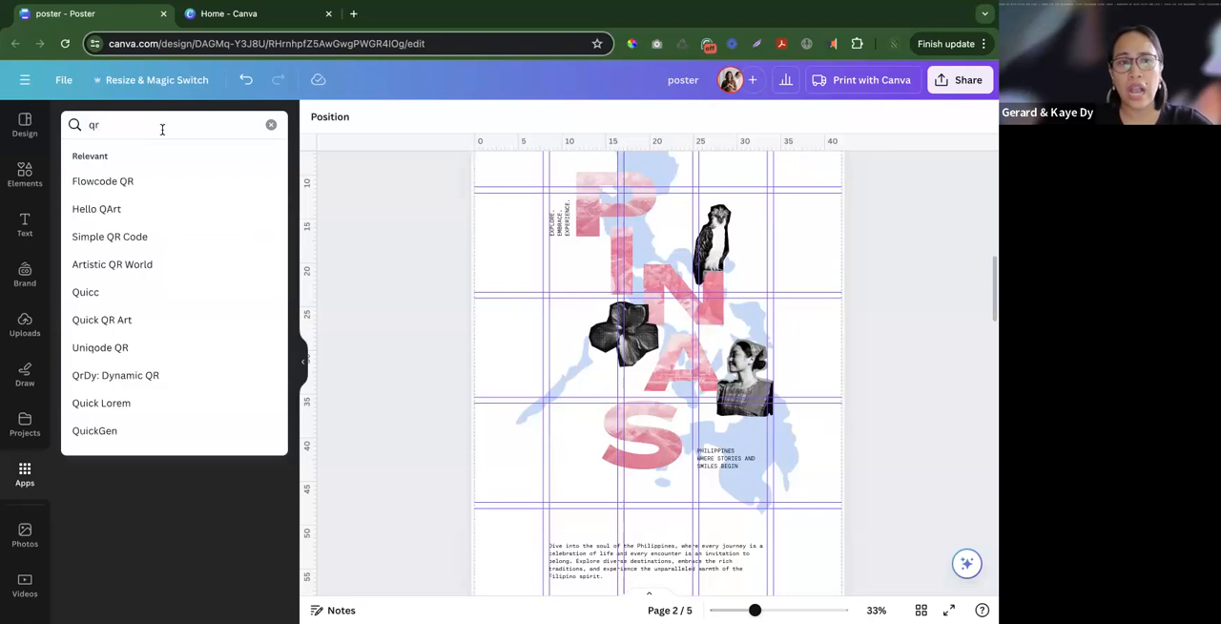
pyautogui.press('Return')
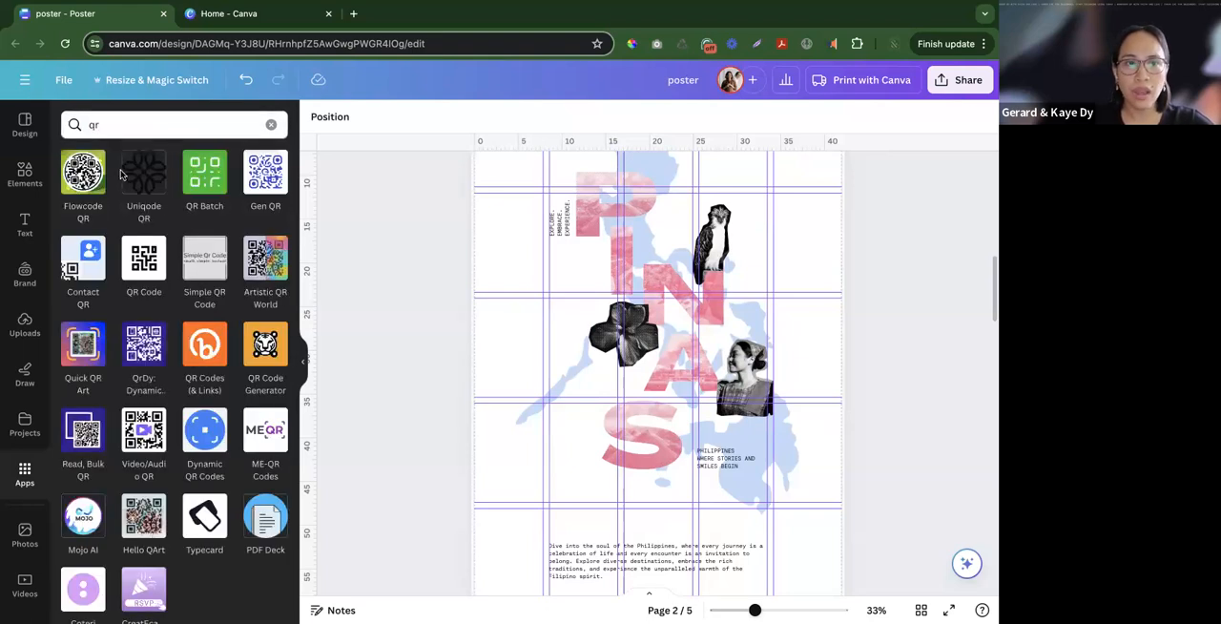
pyautogui.click(144, 260)
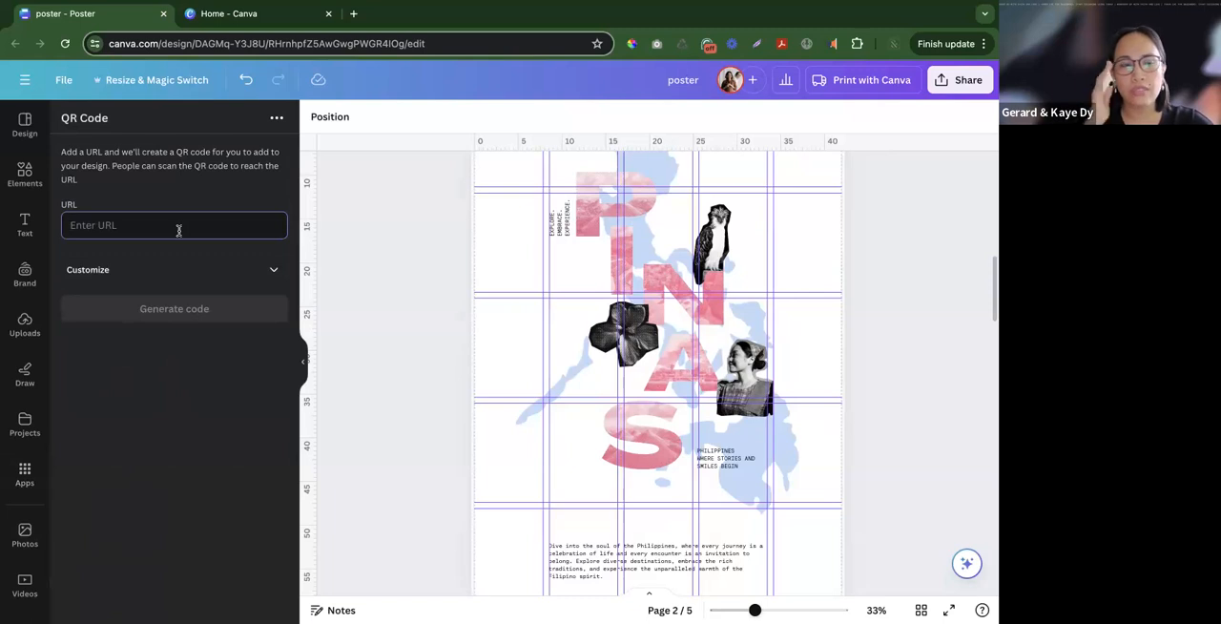
# - Generate a QR code for the URL philippines.com
pyautogui.scroll(-3, 441, 356)
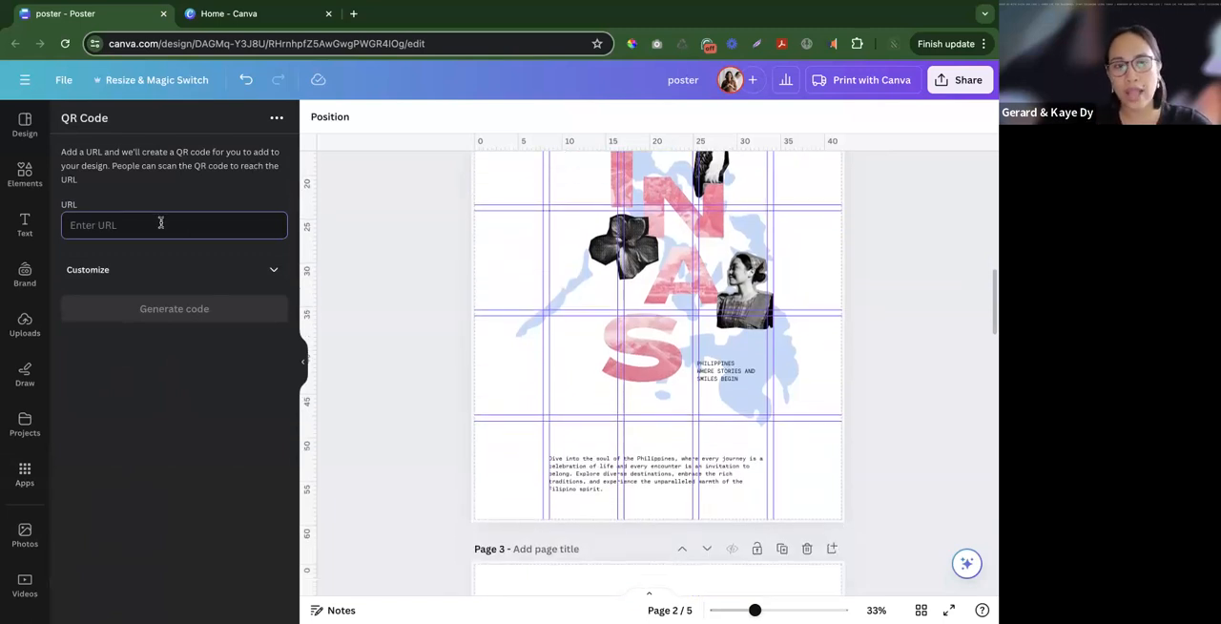
pyautogui.write('philippines.com')
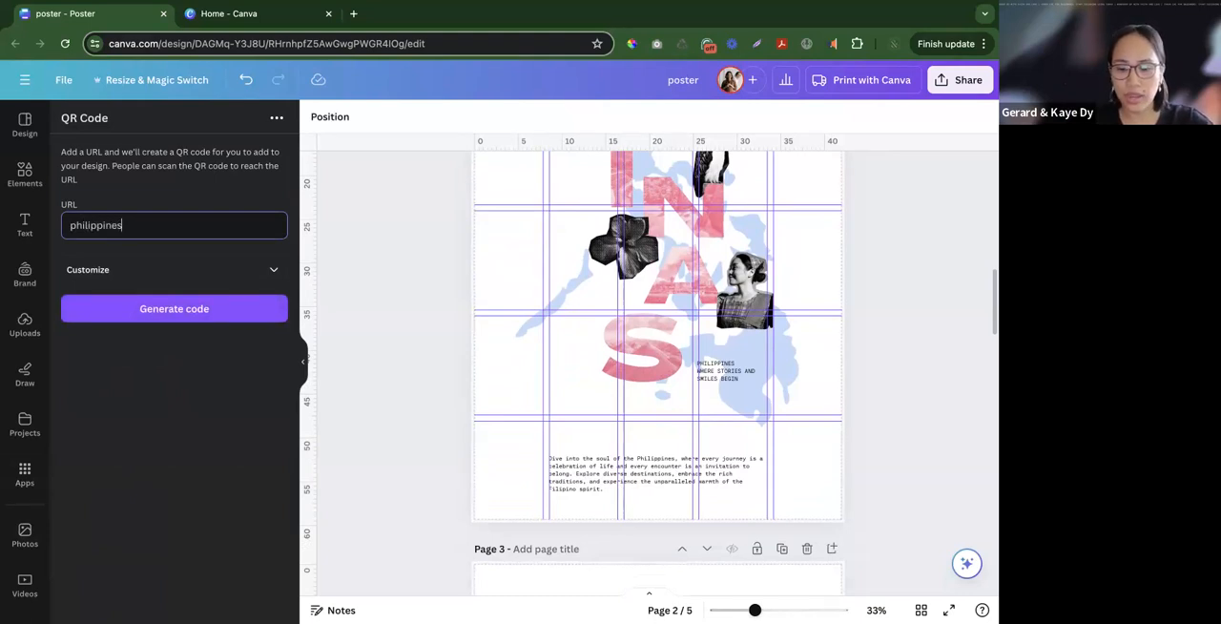
pyautogui.click(216, 309)
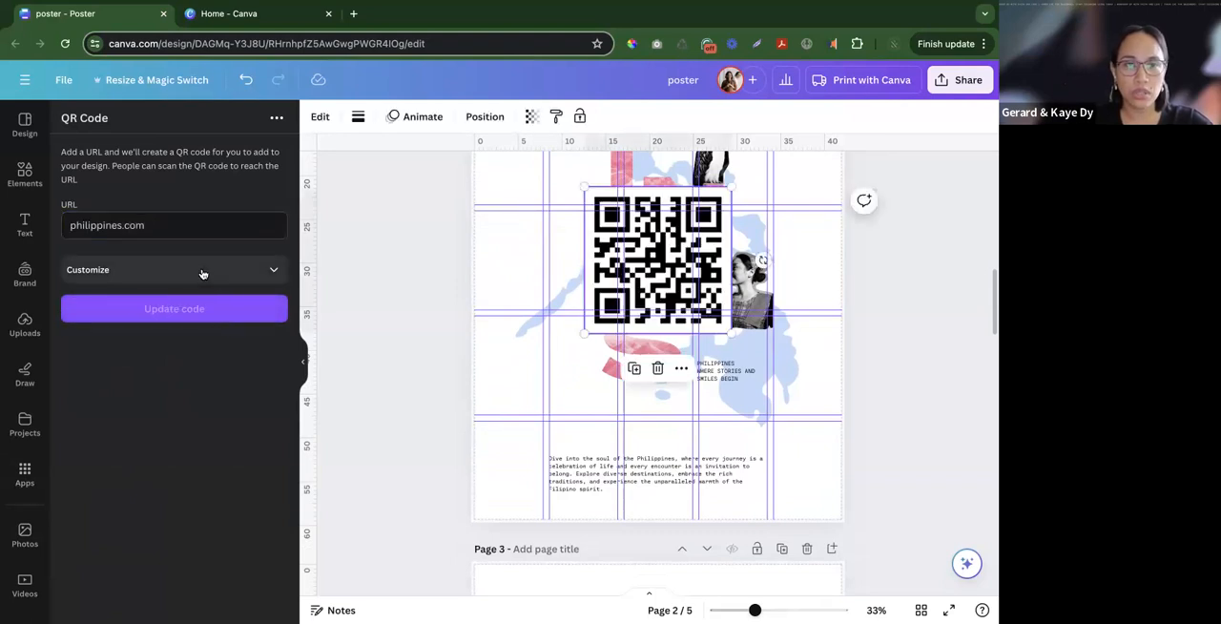
# - Shrink the QR code to the height of the bottom paragraph and place it just before the text
pyautogui.moveTo(648, 277); pyautogui.dragTo(575, 407)
pyautogui.moveTo(648, 319); pyautogui.dragTo(600, 411)
pyautogui.moveTo(522, 451); pyautogui.dragTo(482, 485)
pyautogui.moveTo(470, 422); pyautogui.dragTo(503, 477)
pyautogui.click(445, 478)
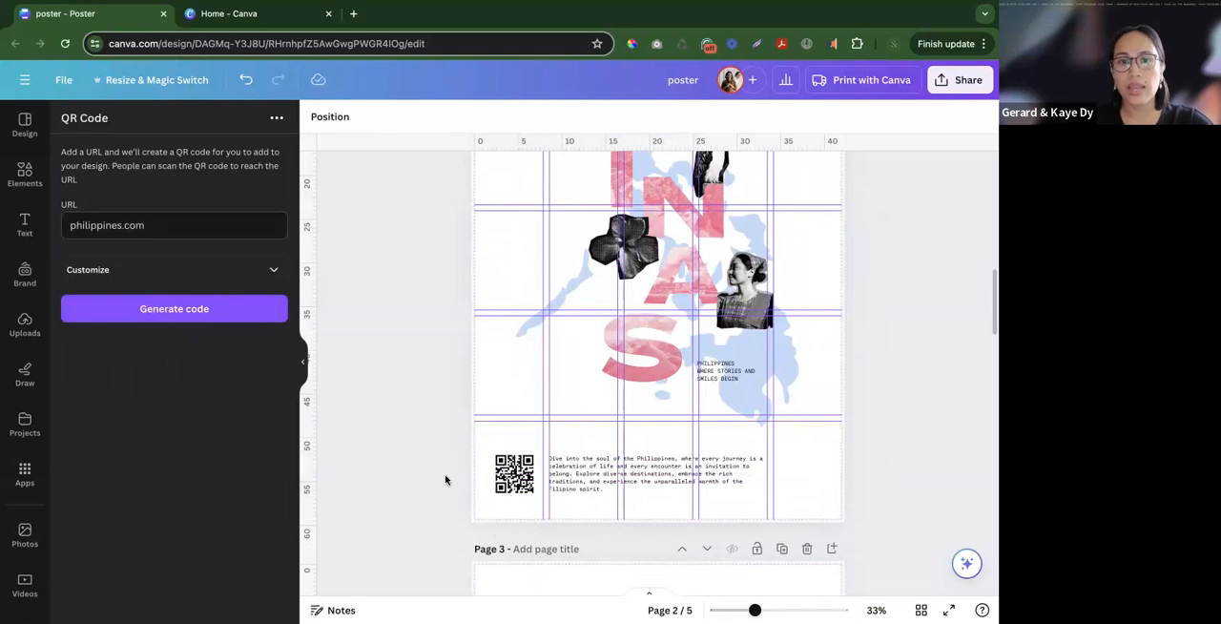
# - Search the apps for "brandfetch" and open the Brandfetch app
pyautogui.scroll(1, 444, 477)
pyautogui.scroll(-5, 427, 475)
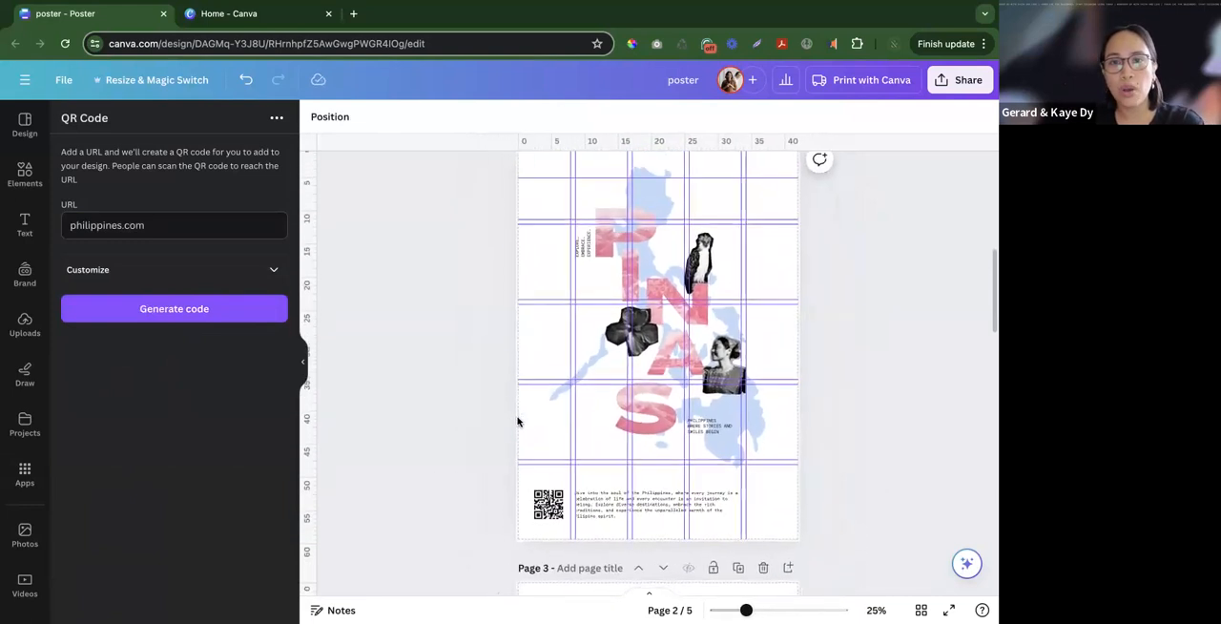
pyautogui.scroll(2, 509, 425)
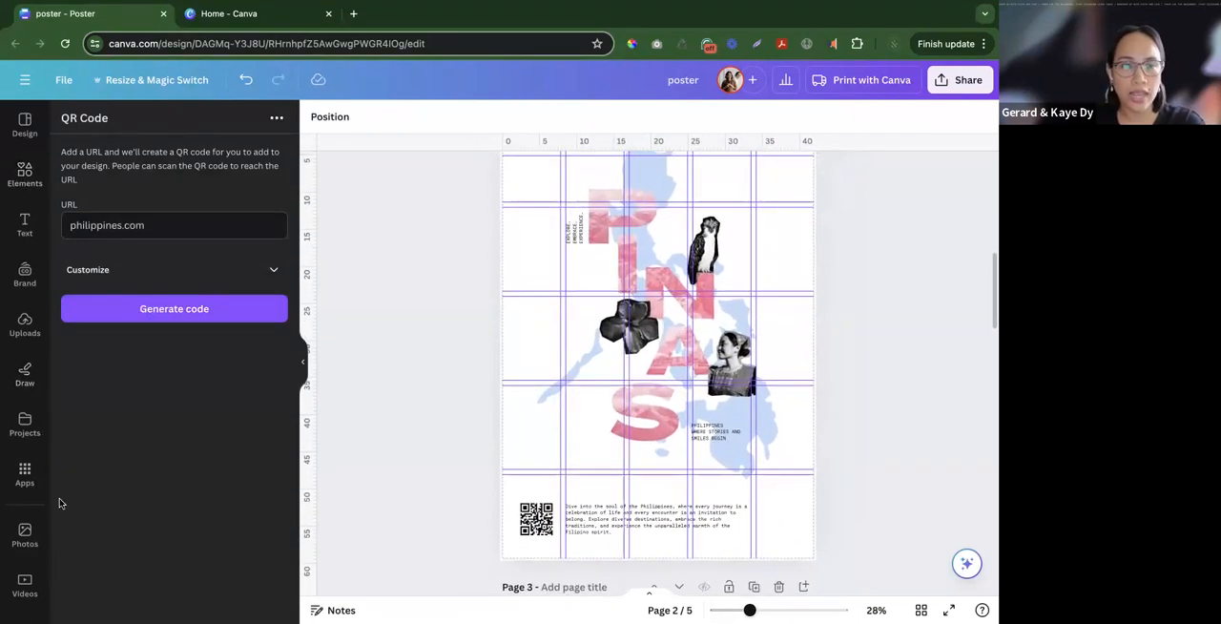
pyautogui.click(25, 472)
pyautogui.click(164, 127)
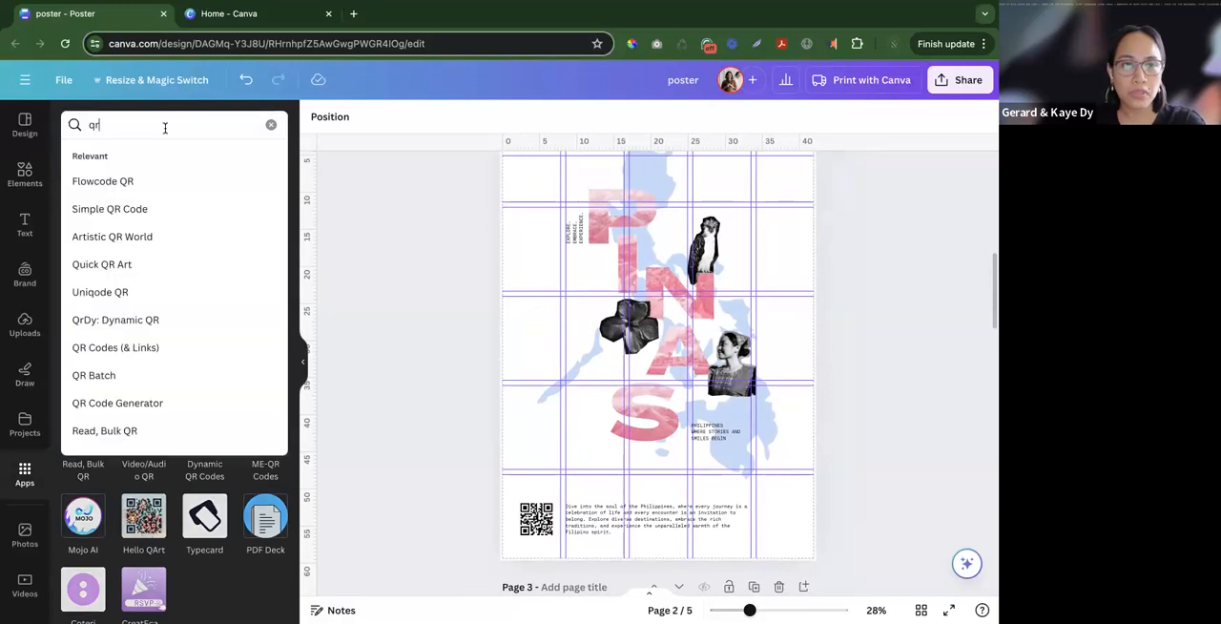
pyautogui.write('brand')
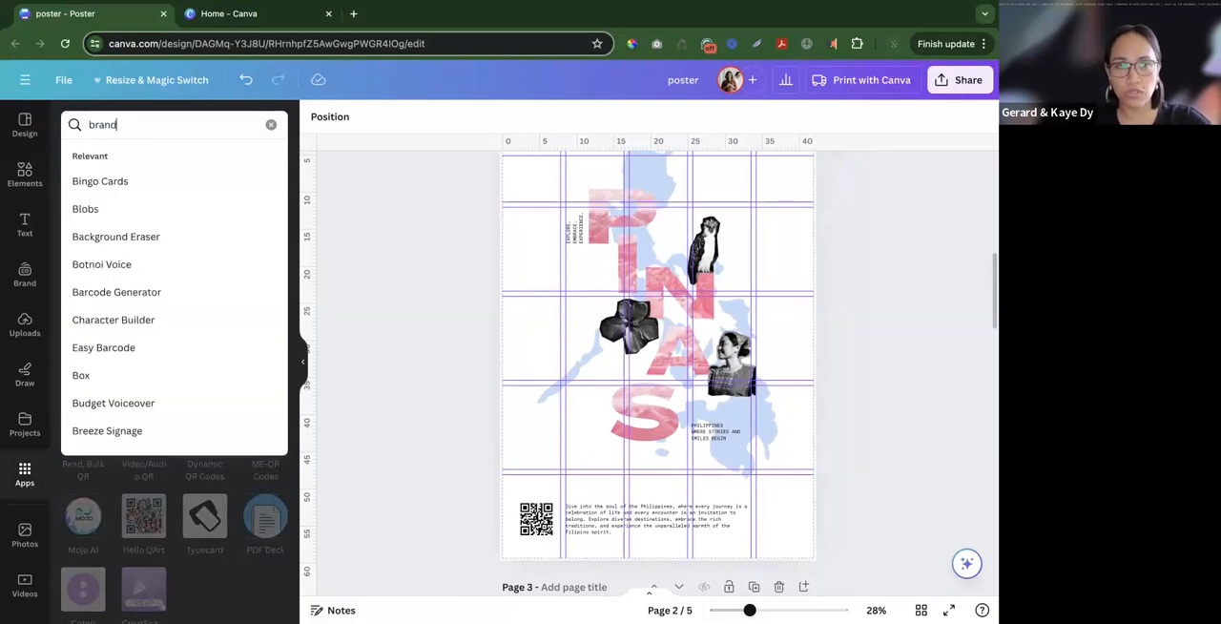
pyautogui.press('Return')
pyautogui.write('dfetch')
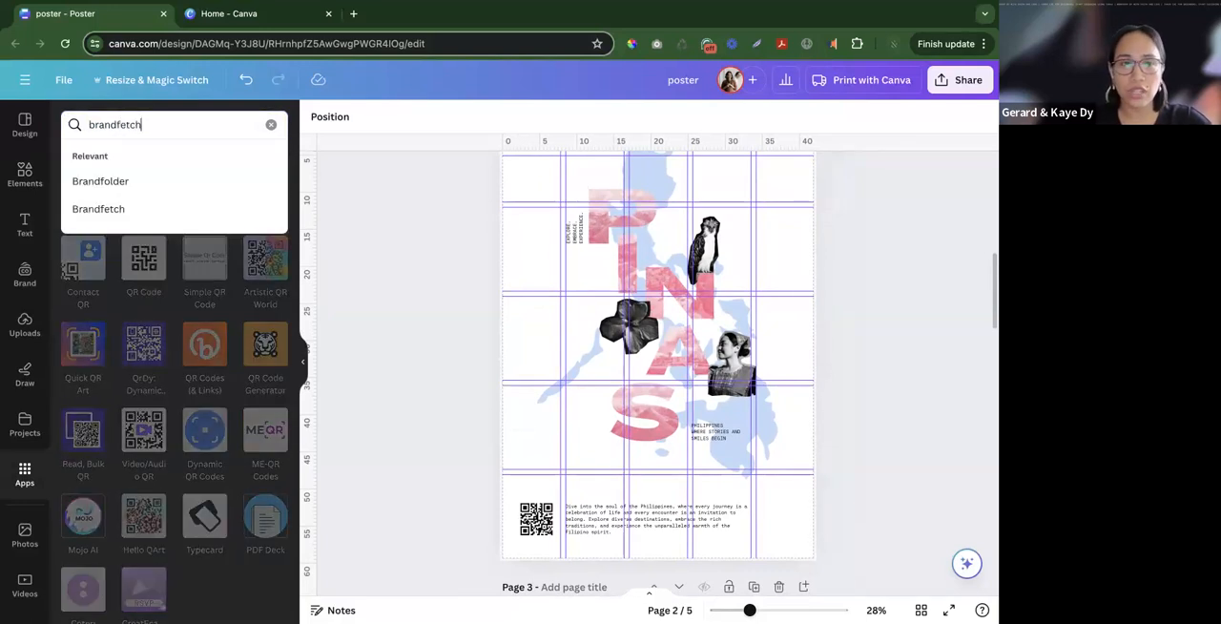
pyautogui.press('Return')
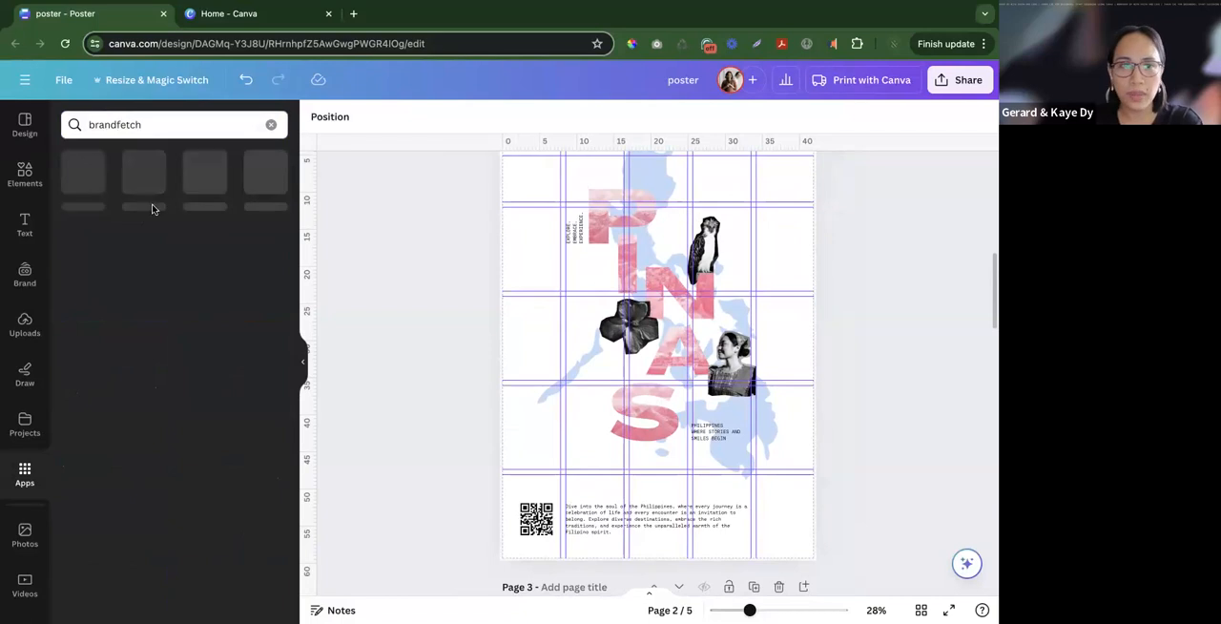
pyautogui.click(83, 173)
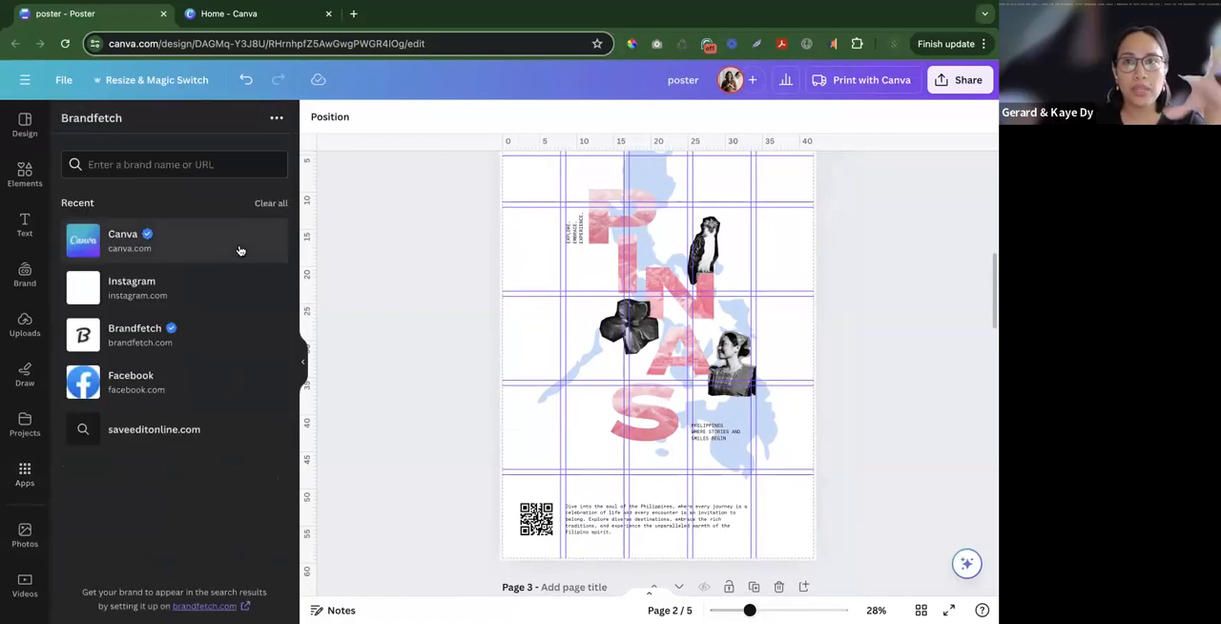
# - Add the black Canva logo from Brandfetch and shrink it into the poster's footer, after the paragraph
pyautogui.click(212, 249)
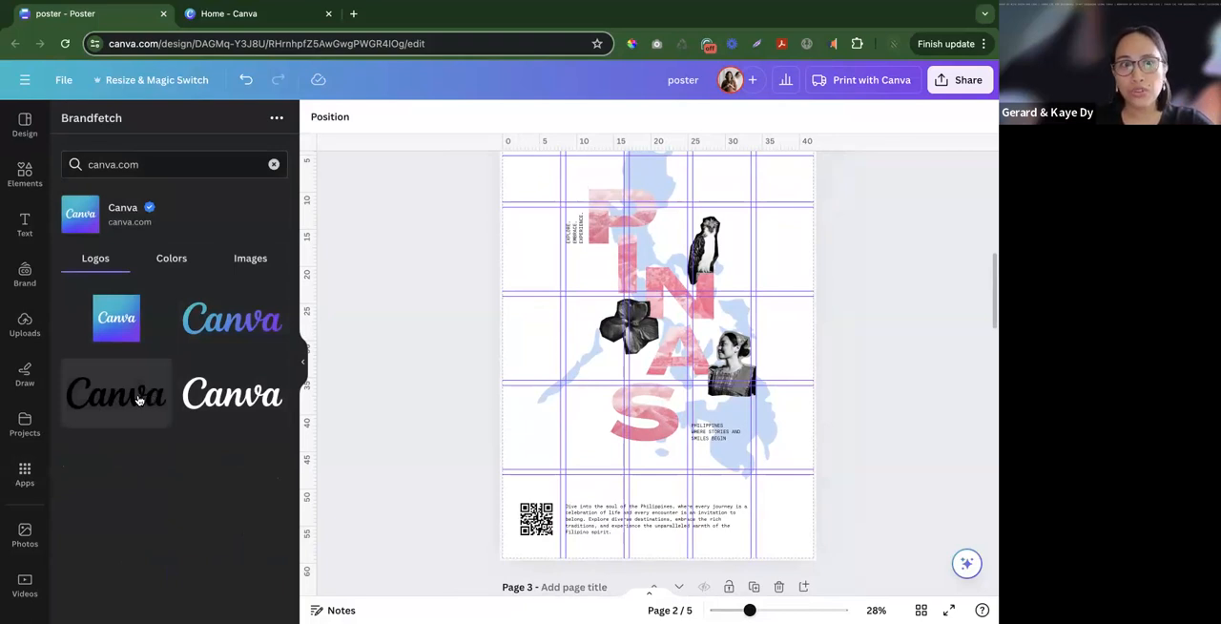
pyautogui.click(140, 403)
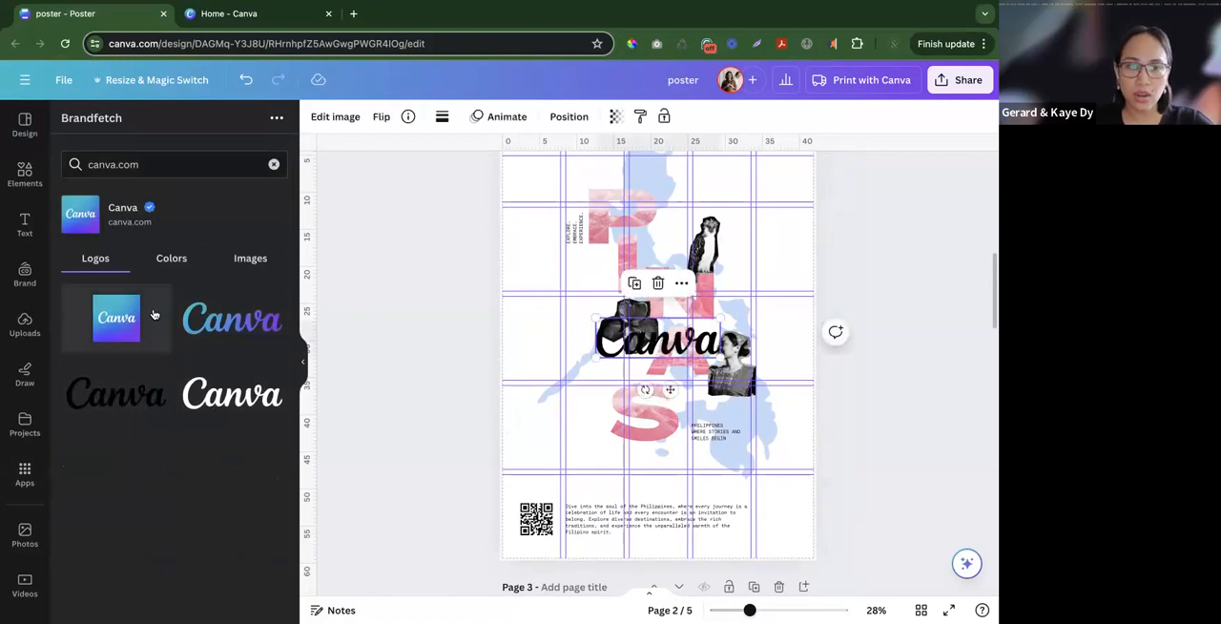
pyautogui.moveTo(648, 360); pyautogui.dragTo(694, 495)
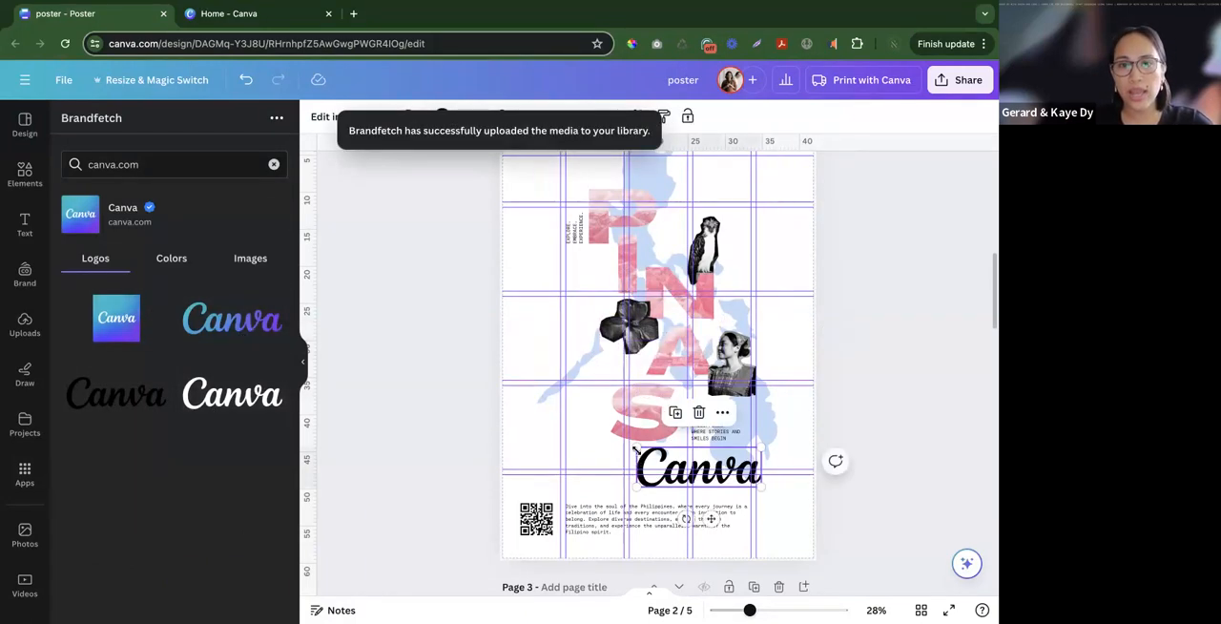
pyautogui.moveTo(635, 444); pyautogui.dragTo(768, 515)
# - Align the QR code, bottom paragraph and Canva logo to each other's vertical middle
pyautogui.moveTo(874, 535); pyautogui.dragTo(427, 515)
pyautogui.click(884, 116)
pyautogui.click(94, 269)
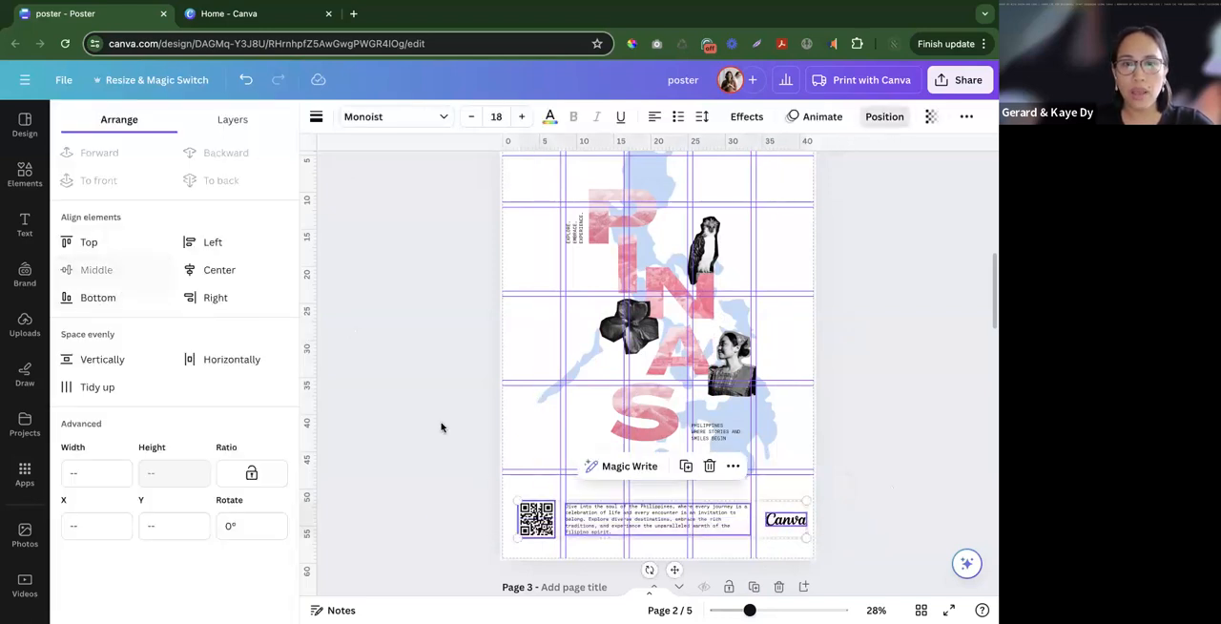
pyautogui.click(443, 460)
# - Select the map, letters, cut-outs and both taglines together, enlarge them slightly and shift them down above the footer
pyautogui.scroll(-3, 503, 465)
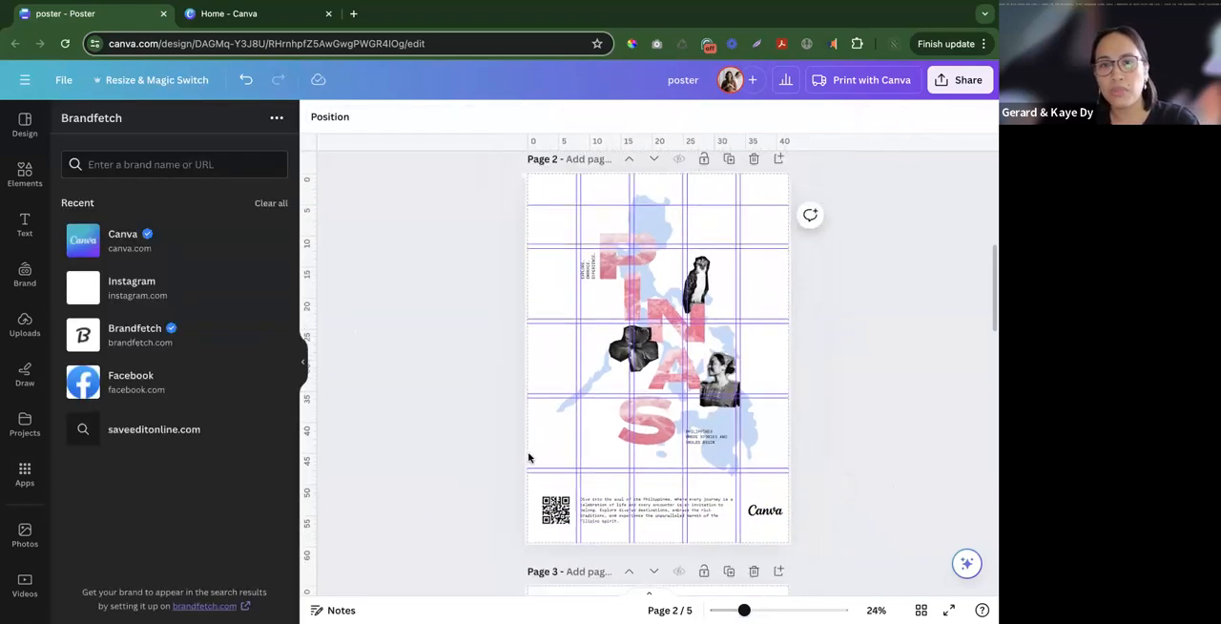
pyautogui.scroll(2, 856, 408)
pyautogui.moveTo(860, 490); pyautogui.dragTo(349, 181)
pyautogui.moveTo(544, 175); pyautogui.dragTo(523, 175)
pyautogui.moveTo(646, 218); pyautogui.dragTo(638, 220)
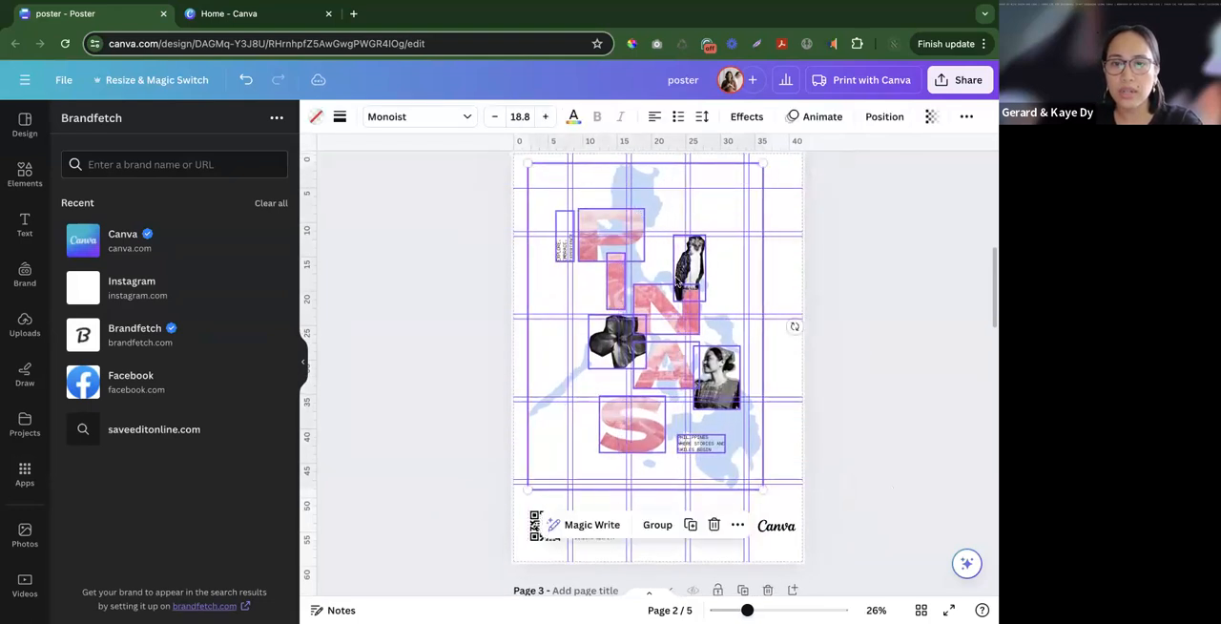
pyautogui.scroll(1, 758, 455)
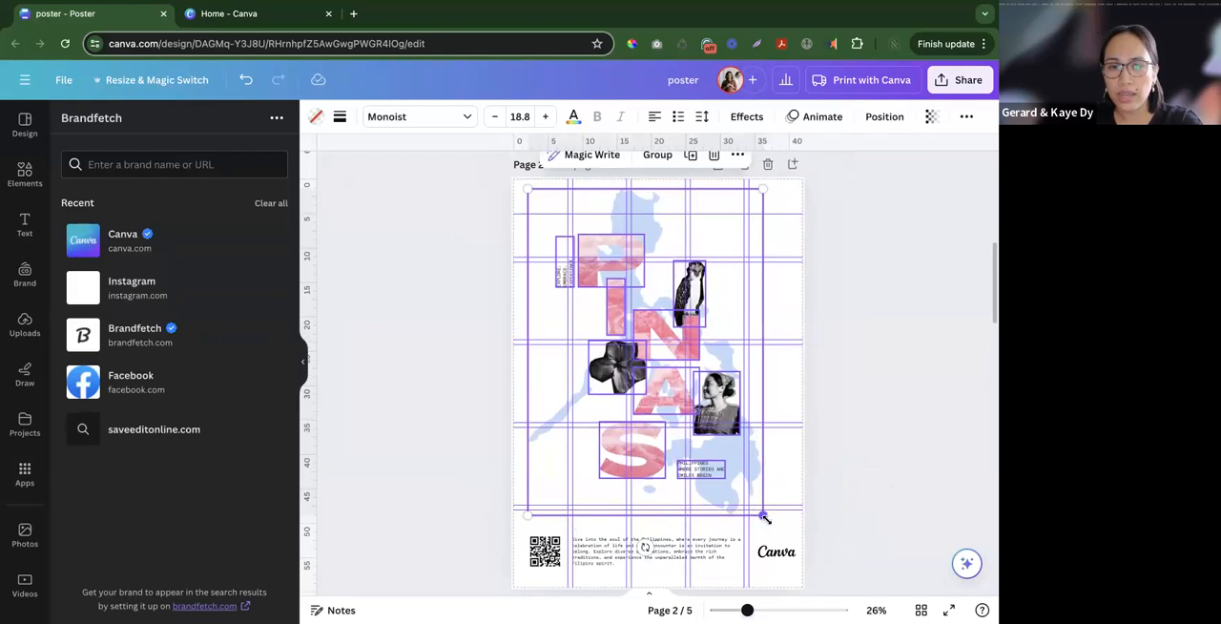
pyautogui.moveTo(766, 519); pyautogui.dragTo(768, 523)
pyautogui.moveTo(695, 399); pyautogui.dragTo(703, 407)
pyautogui.click(812, 417)
# - Group the map, letters, cut-outs and vertical tagline, centre the group horizontally on the page and move it slightly down
pyautogui.moveTo(804, 464); pyautogui.dragTo(495, 251)
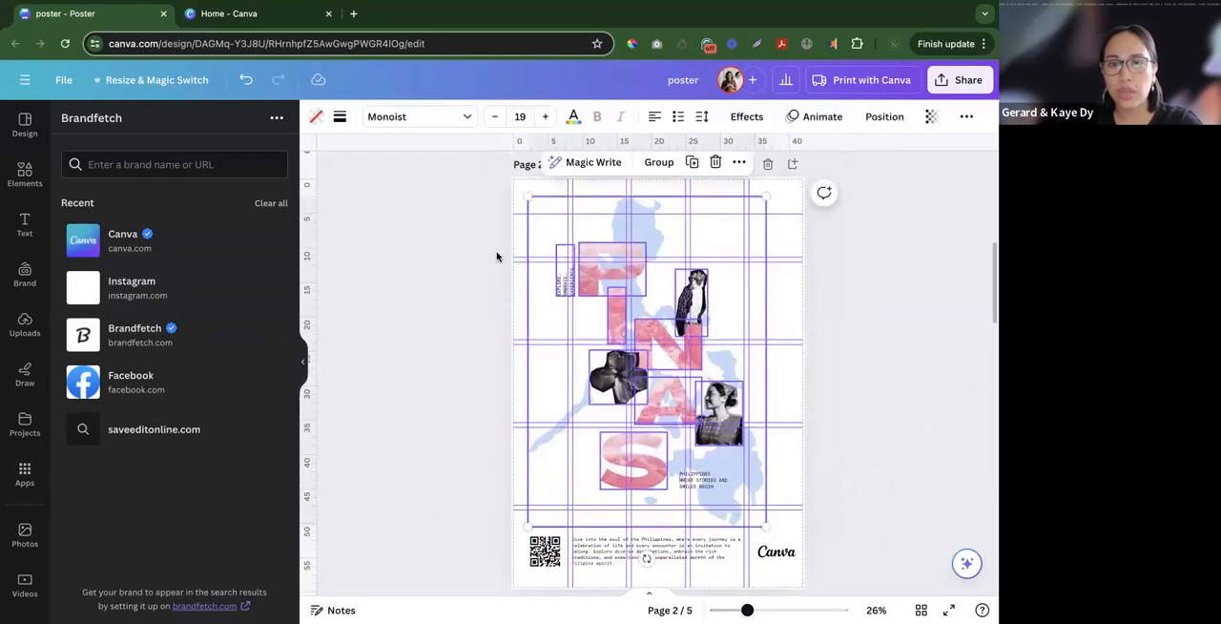
pyautogui.click(666, 162)
pyautogui.click(866, 118)
pyautogui.click(253, 267)
pyautogui.press('Escape')
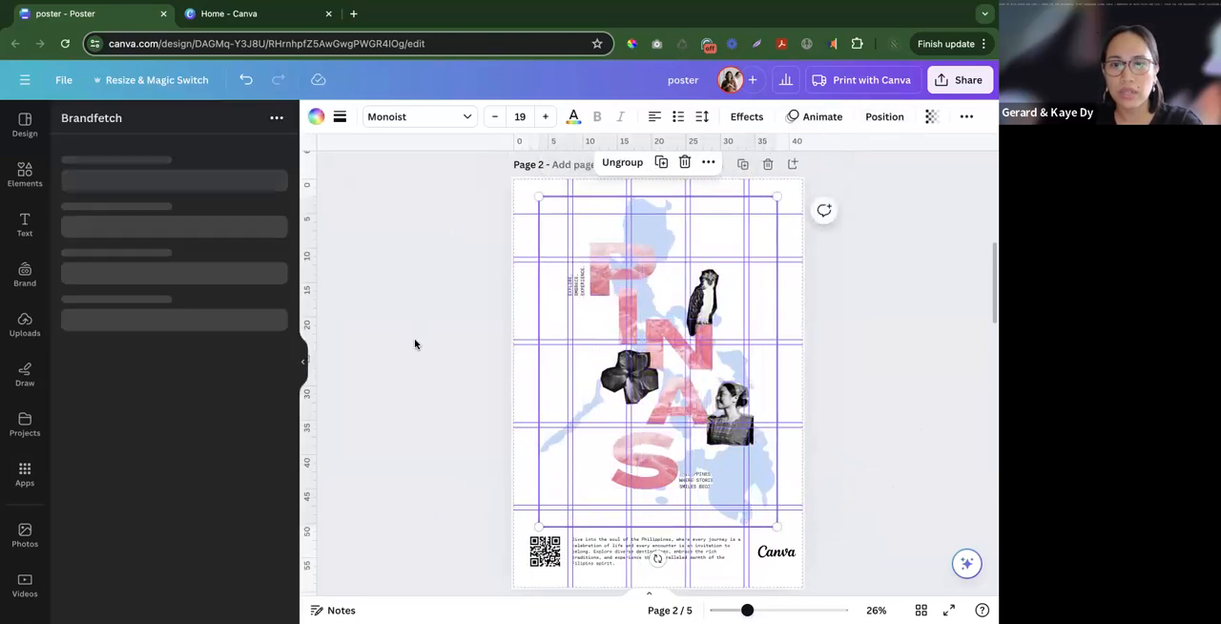
pyautogui.click(419, 347)
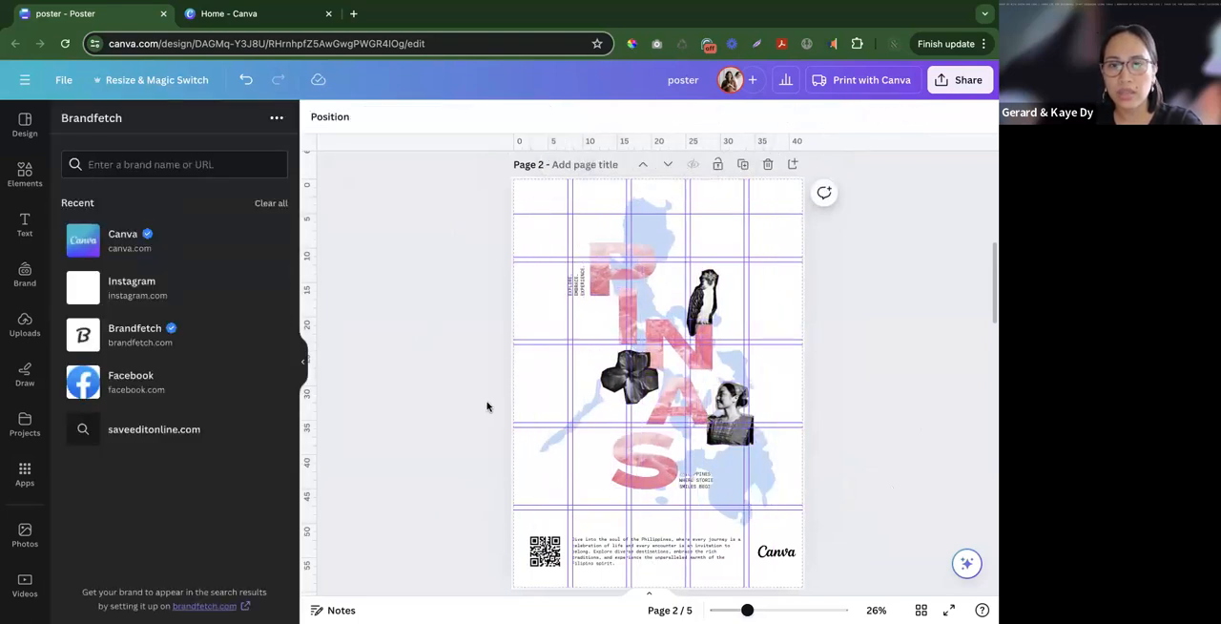
pyautogui.moveTo(659, 394); pyautogui.dragTo(659, 402)
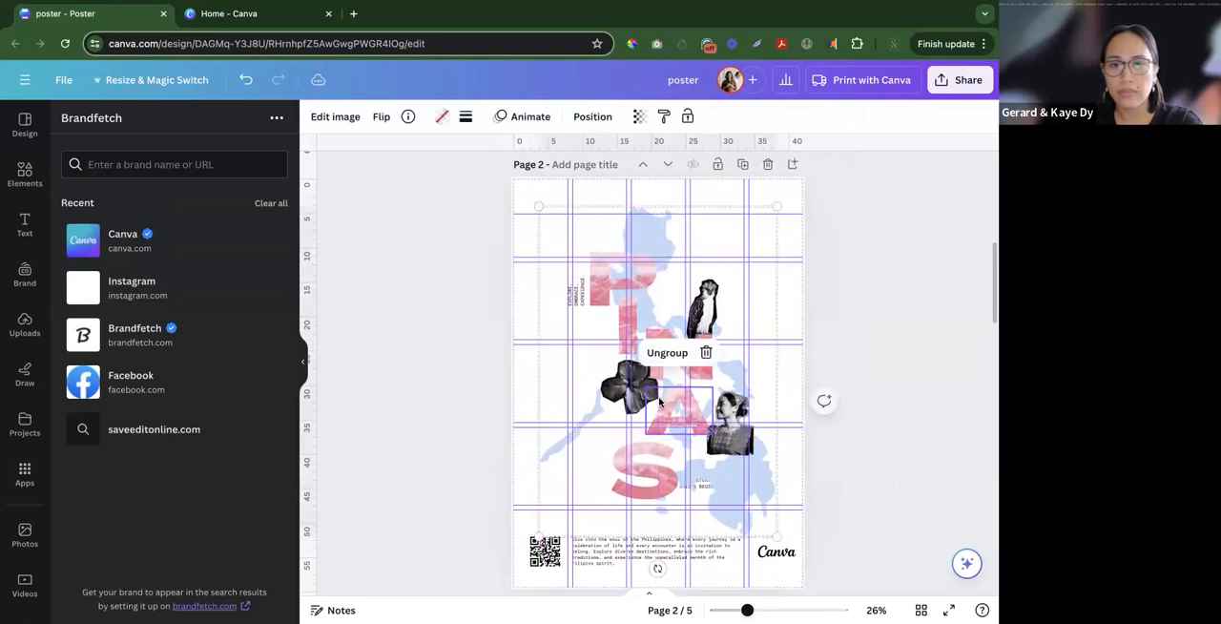
# - Ungroup the combined map, letters, cut-outs and vertical tagline
pyautogui.rightClick(659, 403)
pyautogui.moveTo(706, 334)
pyautogui.click(566, 411)
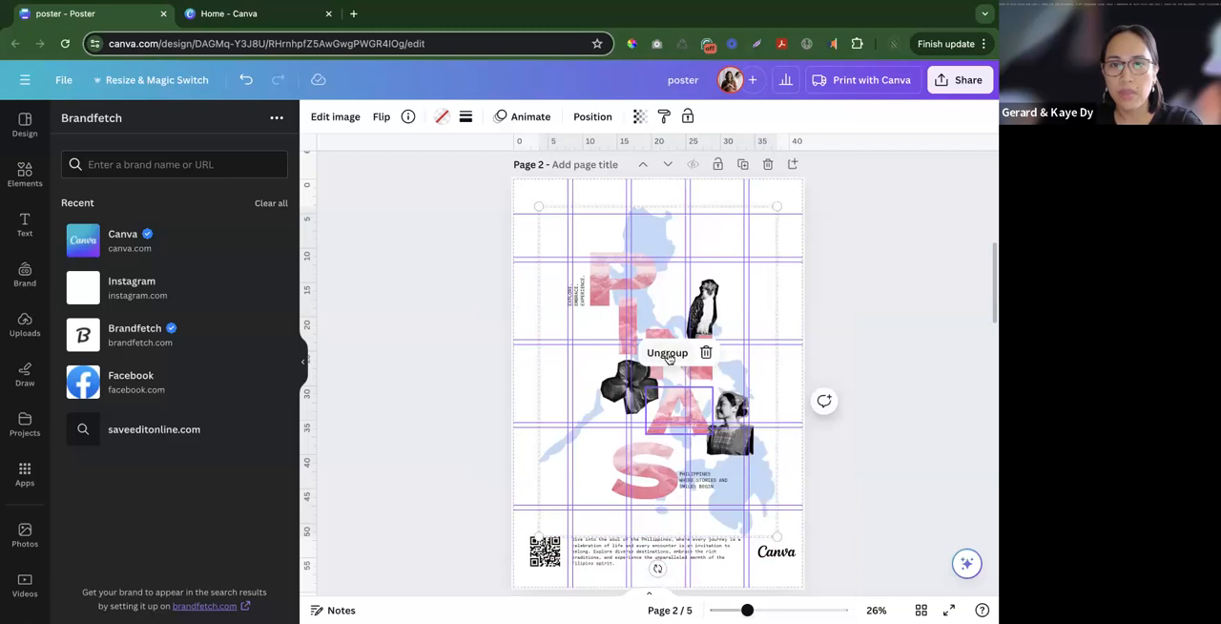
pyautogui.click(668, 358)
pyautogui.click(899, 379)
# - Set the page background to the light blue document colour and recolour the map cream
pyautogui.click(770, 309)
pyautogui.click(787, 294)
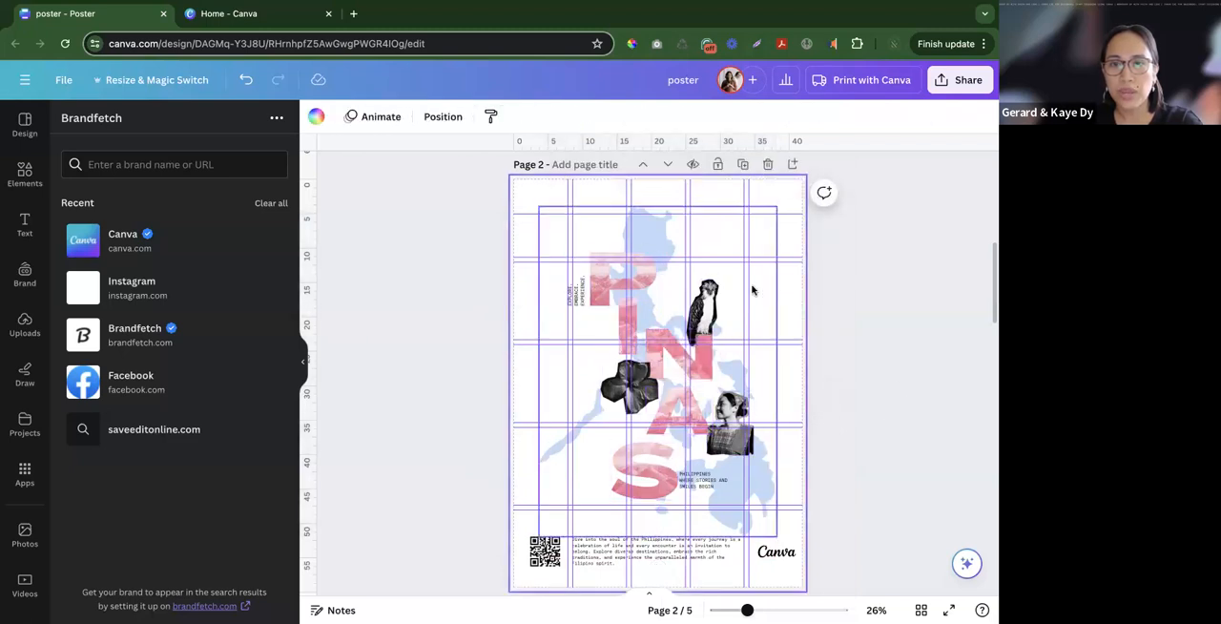
pyautogui.click(316, 117)
pyautogui.click(272, 200)
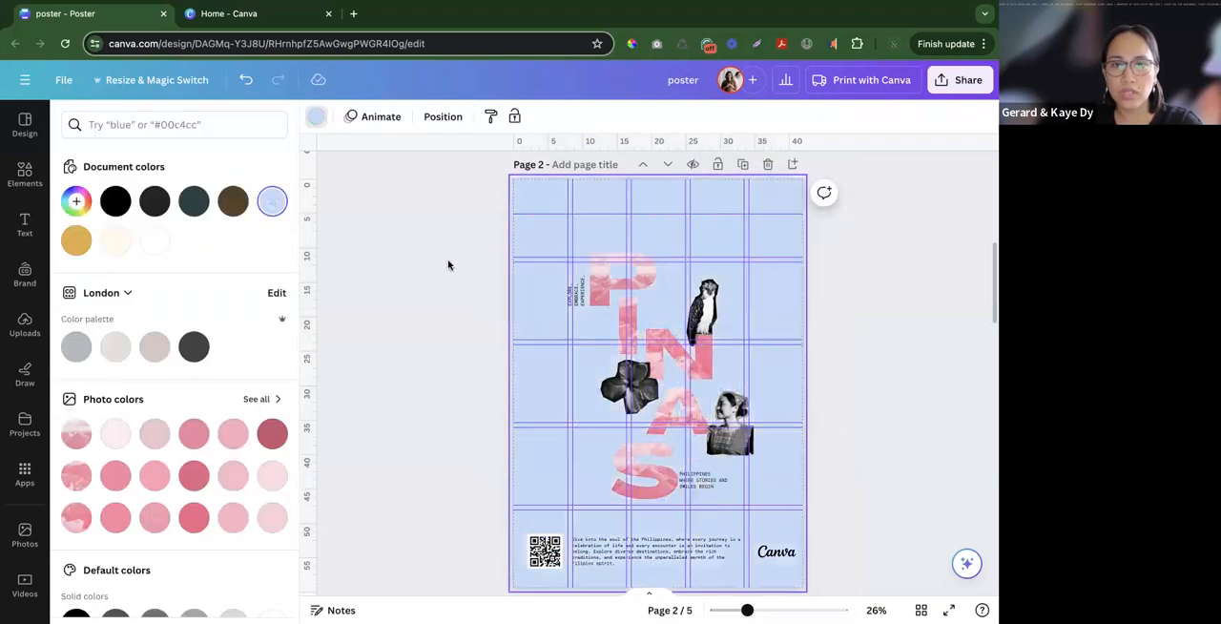
pyautogui.click(542, 238)
pyautogui.click(116, 240)
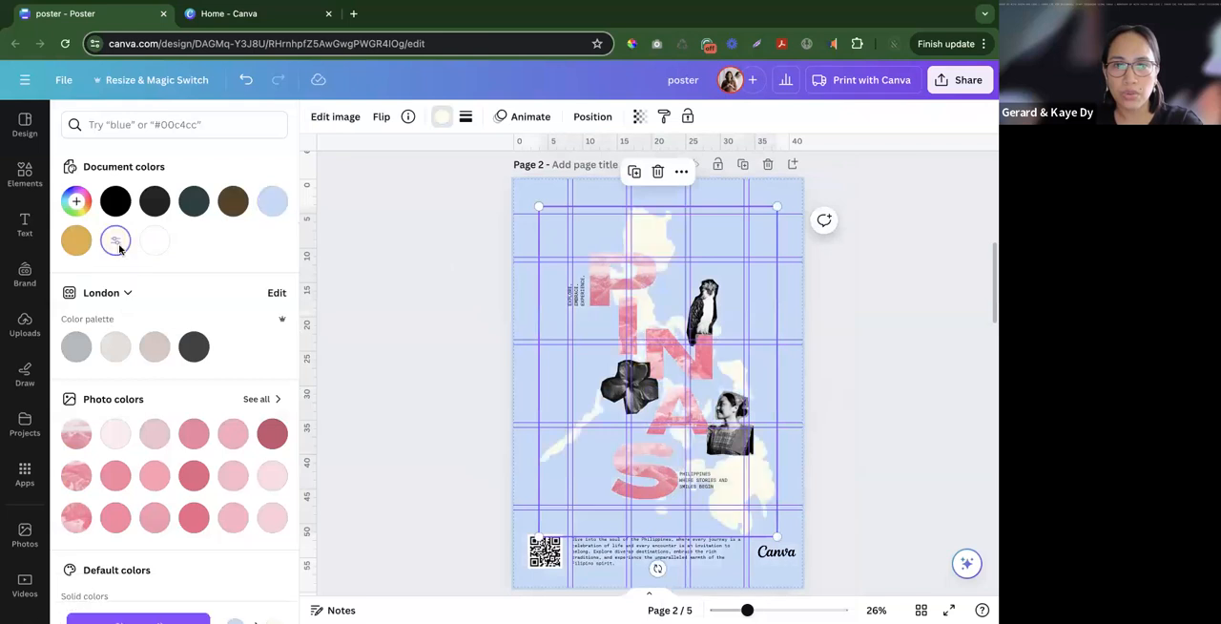
# - Select the map, letters, cut-outs and taglines together and move them slightly up from the footer
pyautogui.click(407, 331)
pyautogui.moveTo(457, 229); pyautogui.dragTo(804, 510)
pyautogui.click(806, 510)
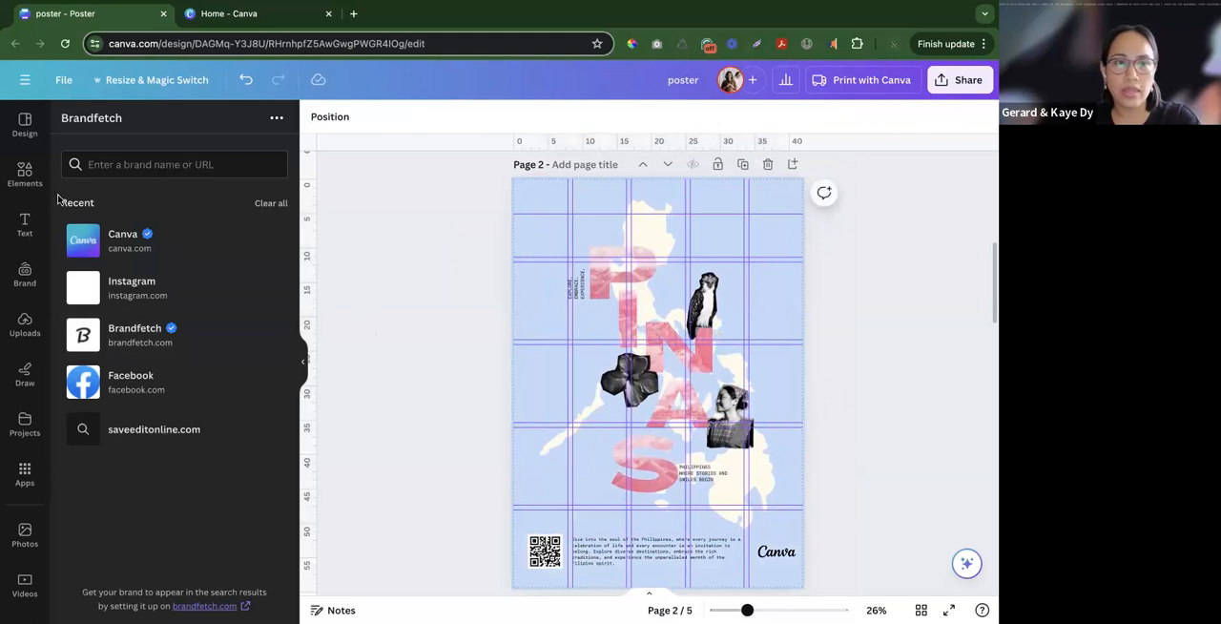
# - Add a sun-and-stars graphic from the recently used elements, small, above the eagle cut-out
pyautogui.click(25, 174)
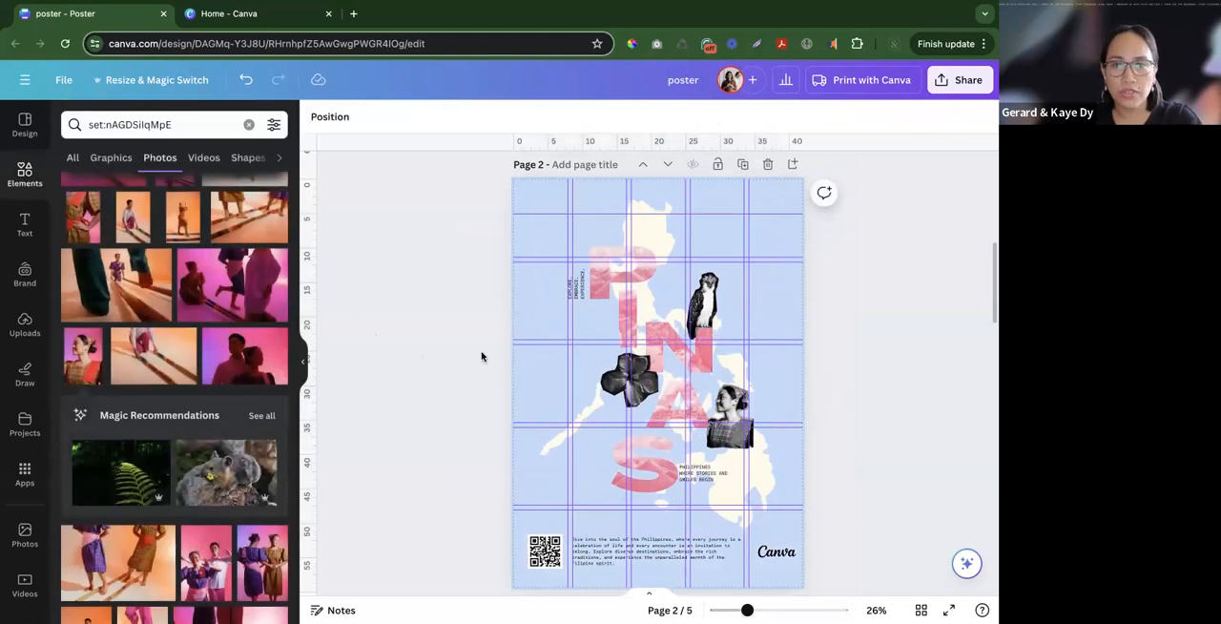
pyautogui.scroll(5, 482, 356)
pyautogui.scroll(-5, 482, 350)
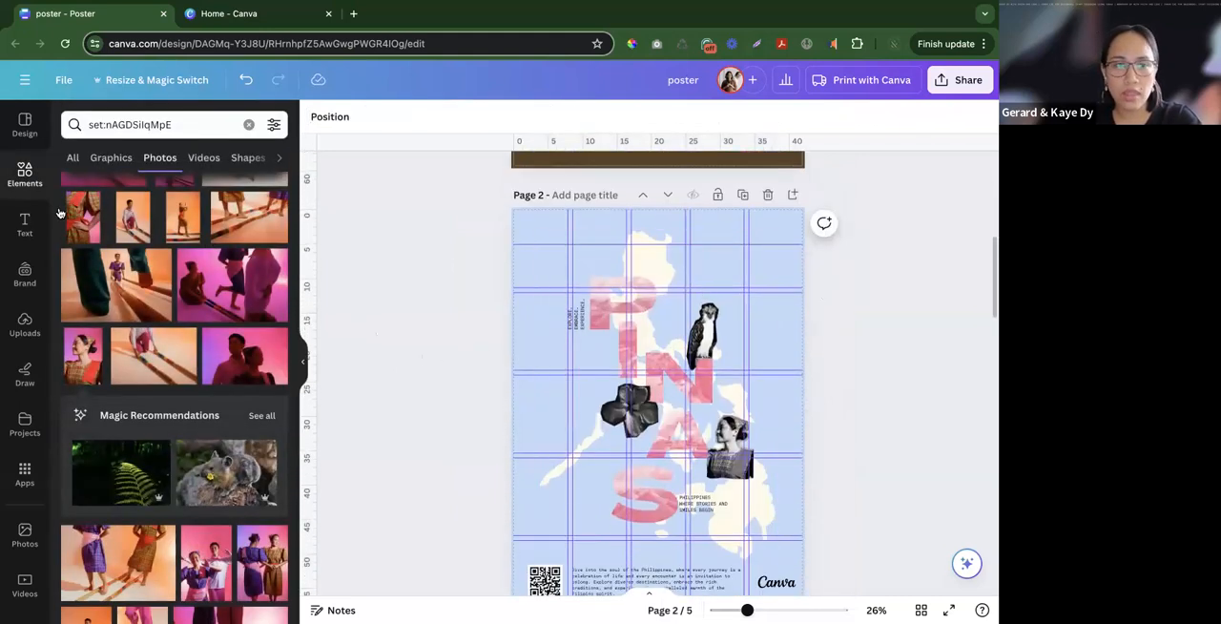
pyautogui.click(26, 176)
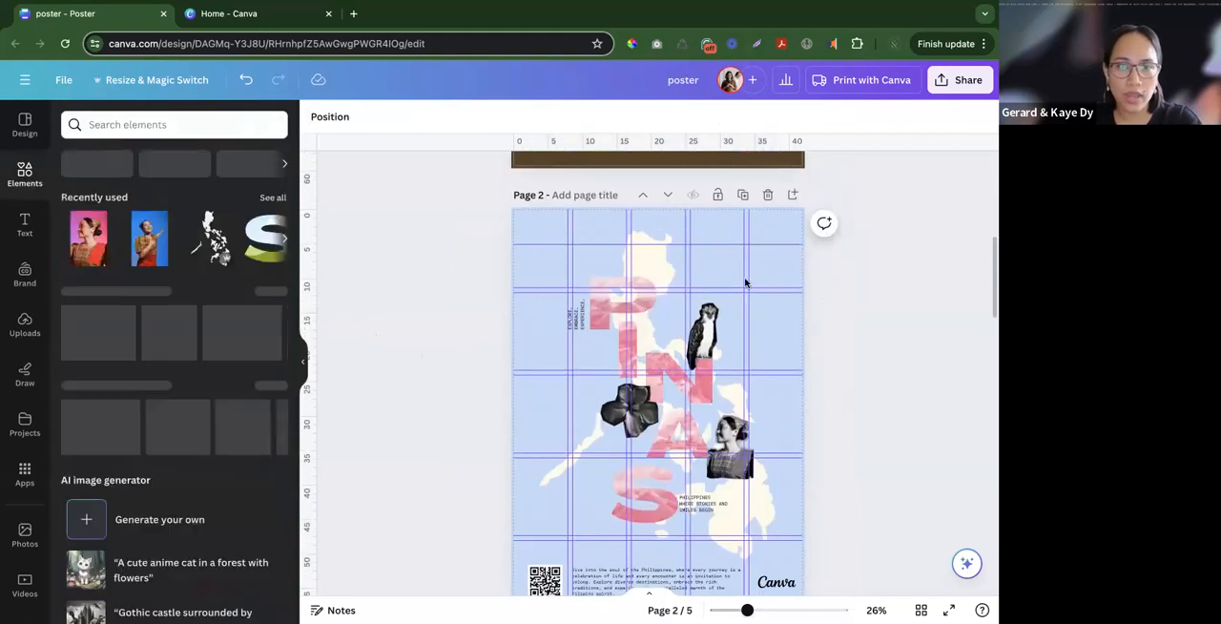
pyautogui.click(272, 198)
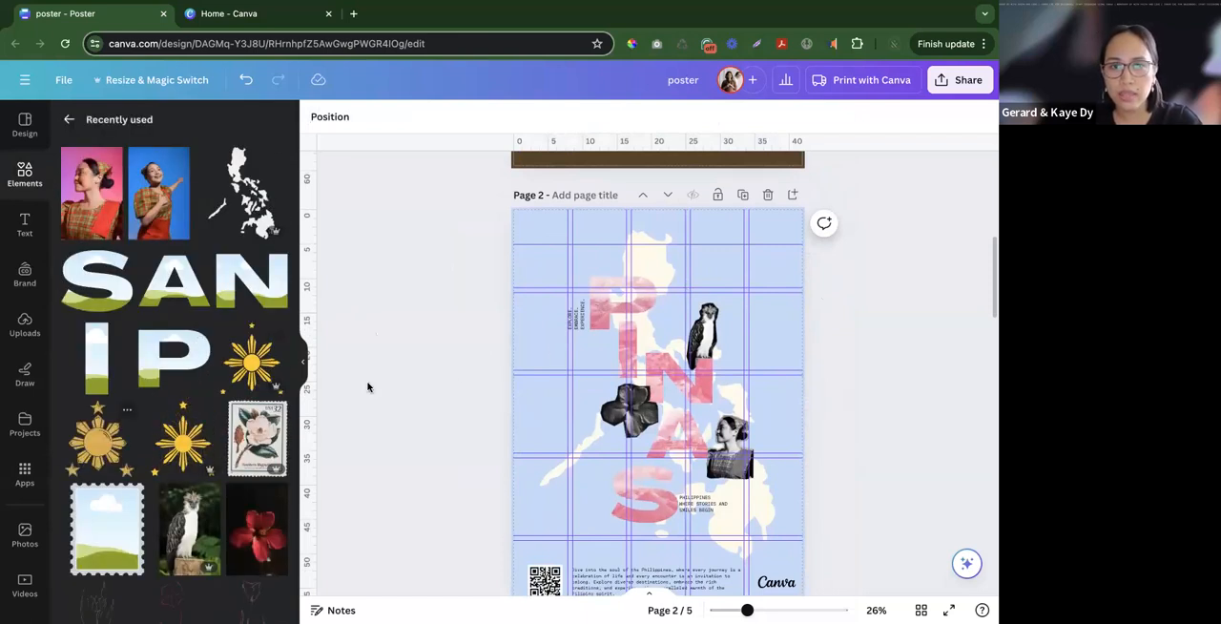
pyautogui.click(250, 361)
pyautogui.moveTo(656, 415); pyautogui.dragTo(745, 292)
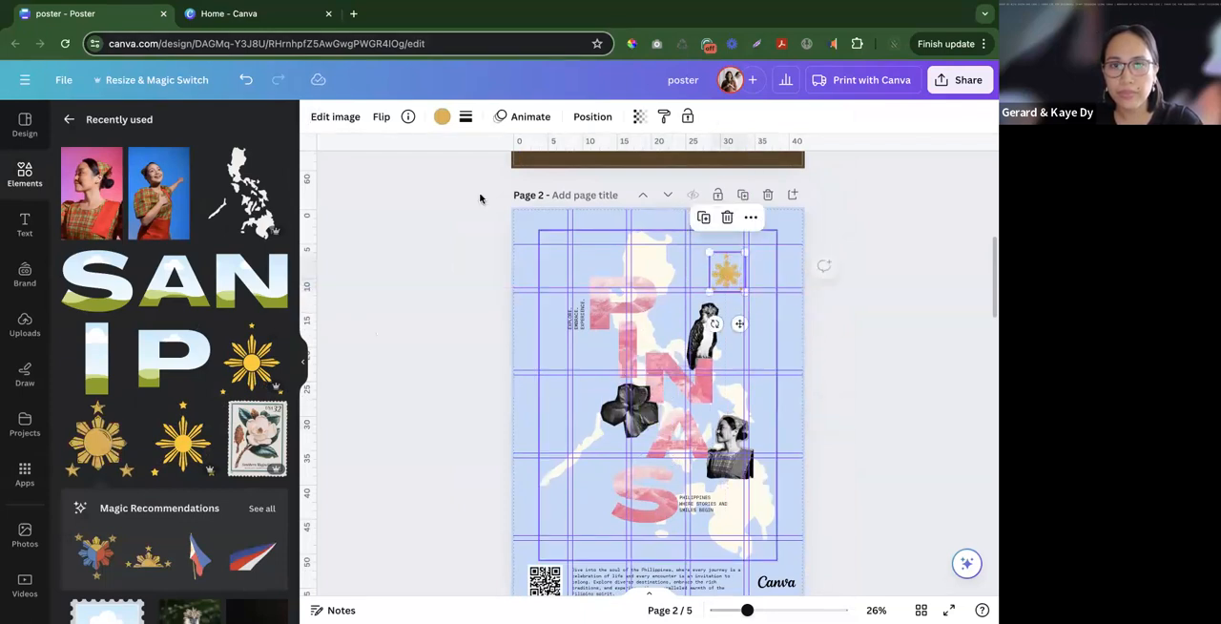
# - Recolour the sun-and-stars graphic in the same cream as the map
pyautogui.click(442, 116)
pyautogui.click(115, 240)
pyautogui.press('Escape')
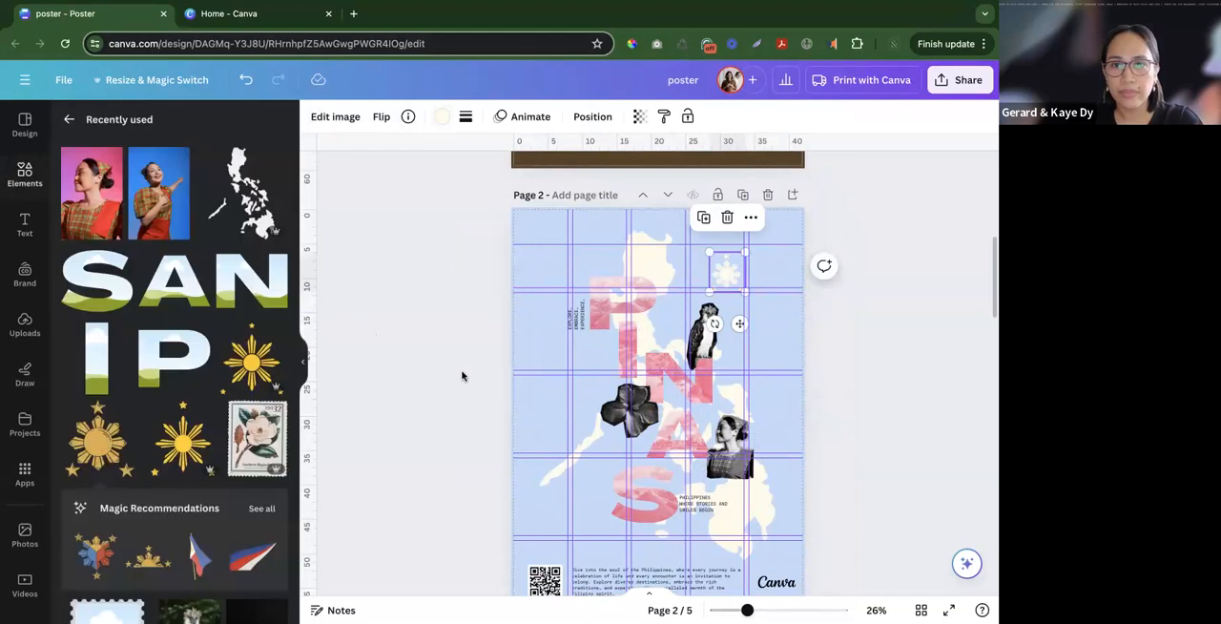
pyautogui.click(509, 370)
# - Check the poster among all pages in the grid overview and hide the rulers and guides
pyautogui.scroll(-1, 509, 370)
pyautogui.scroll(-3, 509, 370)
pyautogui.scroll(3, 510, 374)
pyautogui.click(921, 609)
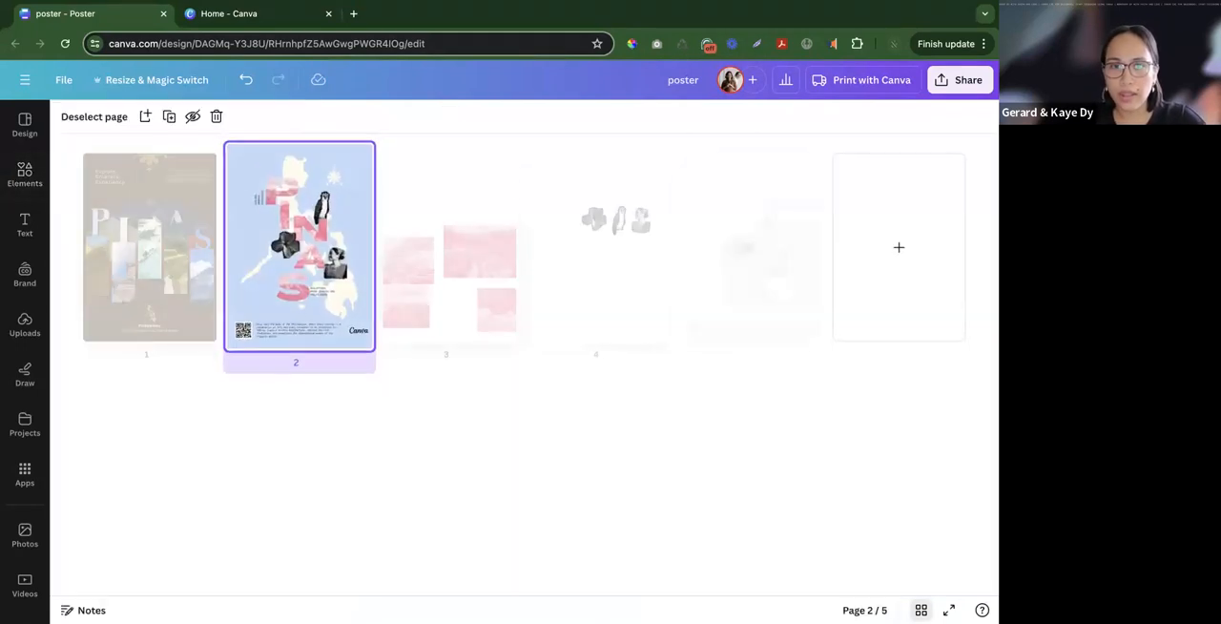
pyautogui.click(921, 610)
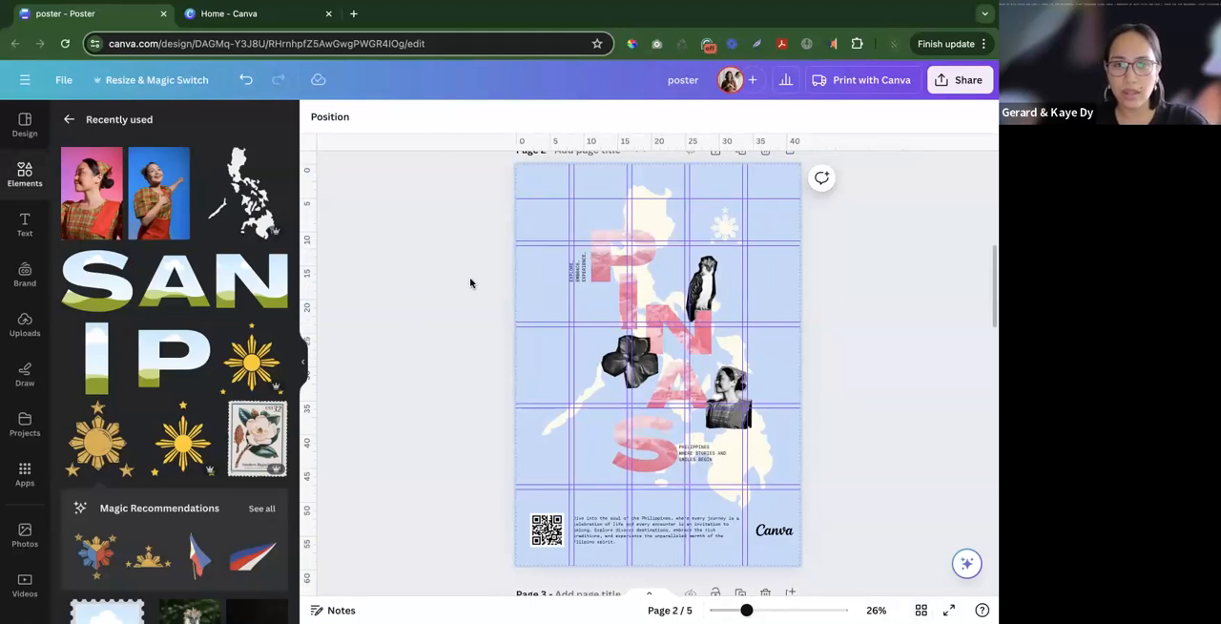
pyautogui.hotkey('shift', 'r')
# - Shrink the woman cut-out slightly and move it left against the letter A
pyautogui.scroll(2, 768, 362)
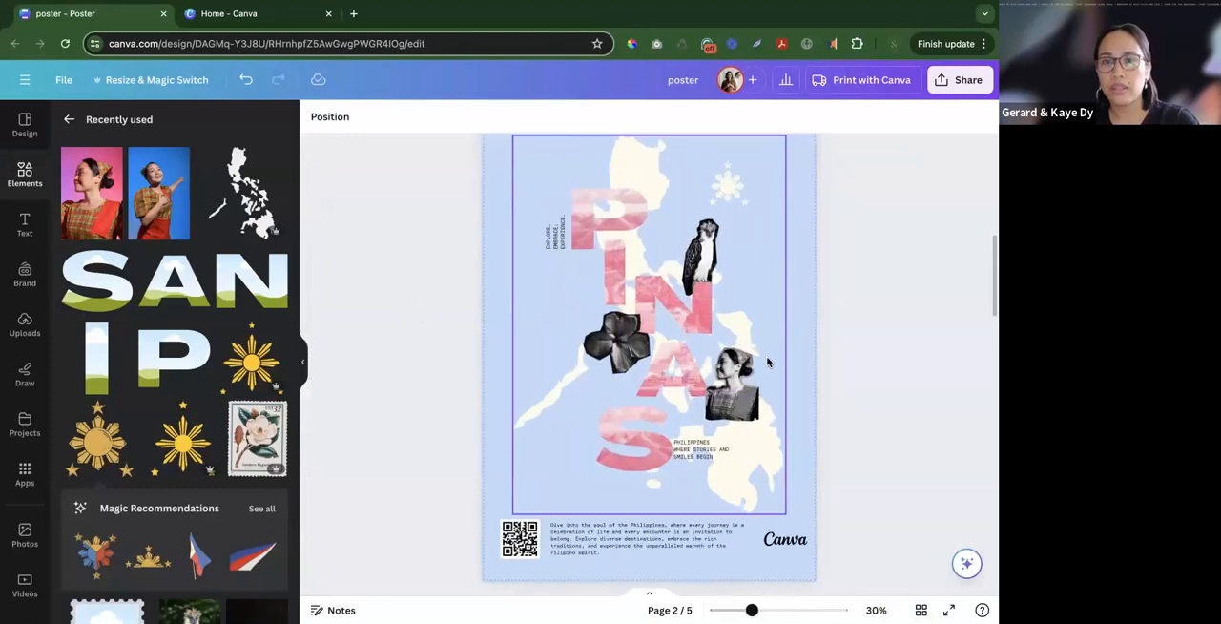
pyautogui.scroll(3, 767, 362)
pyautogui.click(770, 372)
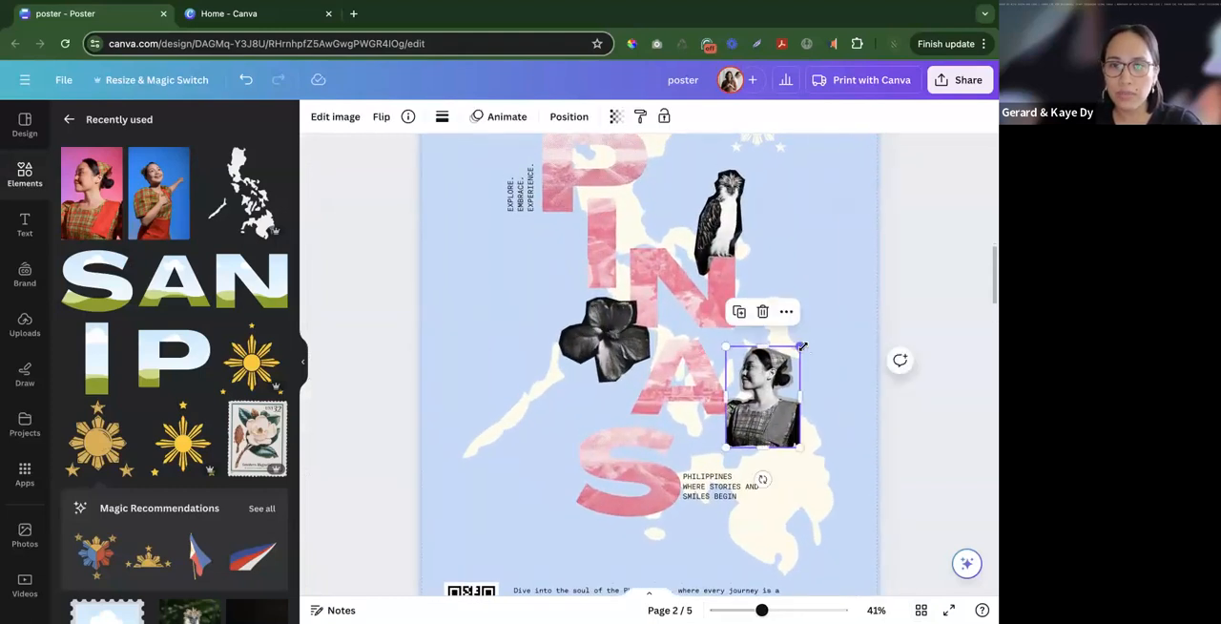
pyautogui.moveTo(802, 346); pyautogui.dragTo(791, 357)
pyautogui.moveTo(768, 412); pyautogui.dragTo(763, 410)
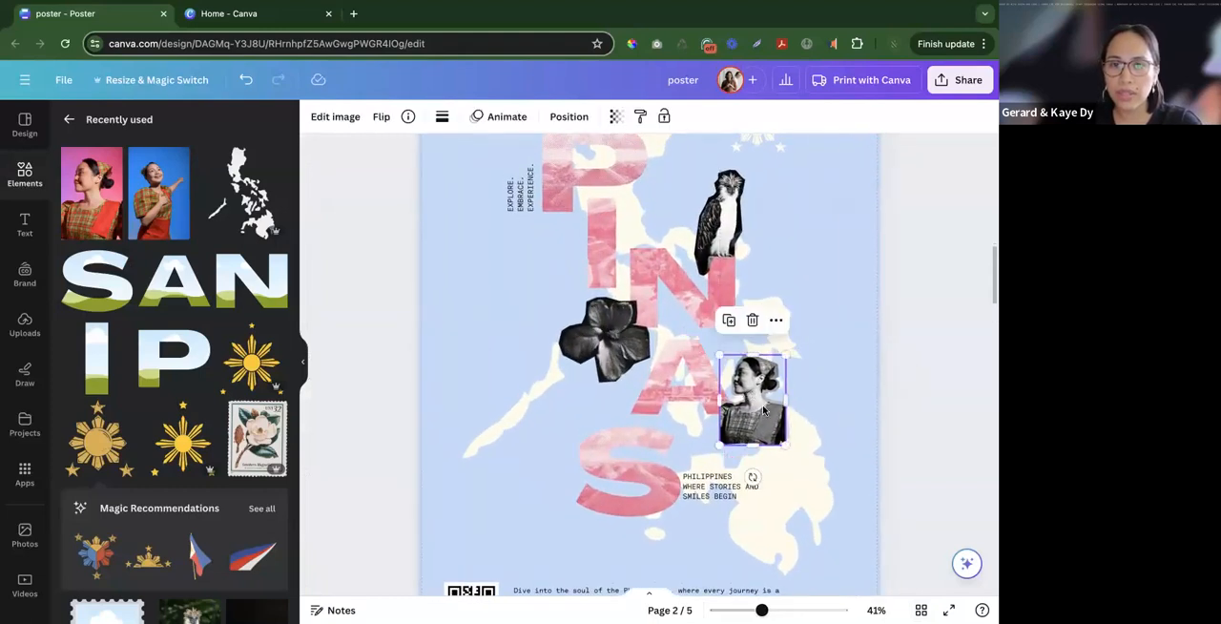
pyautogui.click(883, 436)
# - Collapse the side panel and examine the poster's letters, cut-outs, taglines and footer up close
pyautogui.scroll(-3, 883, 434)
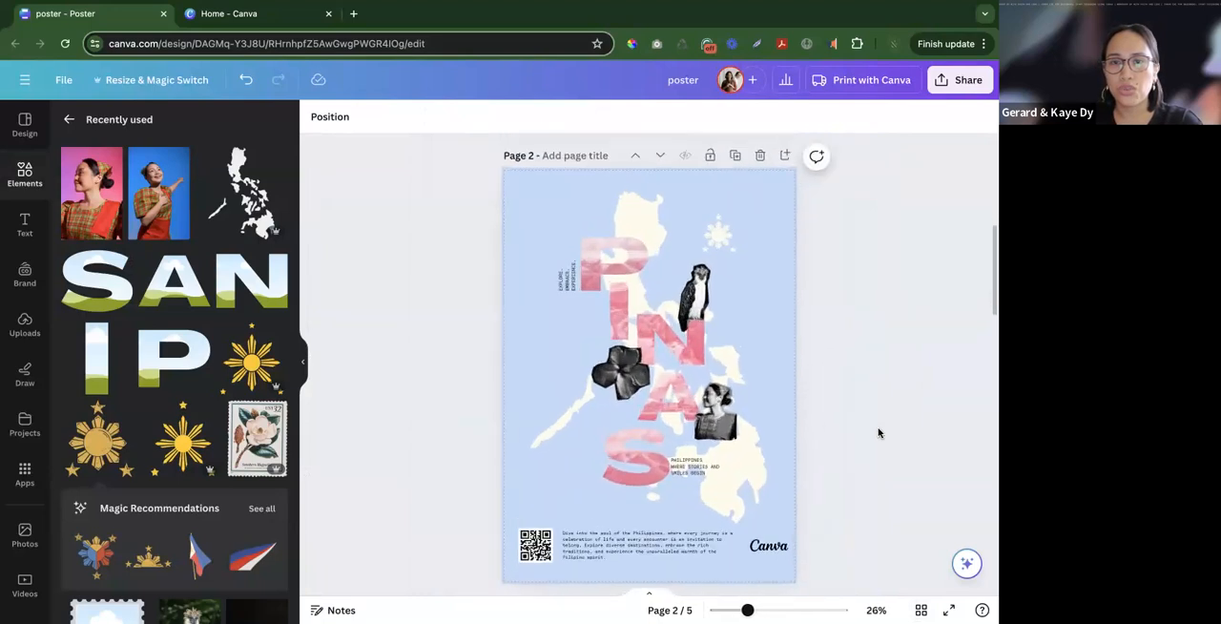
pyautogui.scroll(3, 877, 430)
pyautogui.scroll(2, 573, 434)
pyautogui.scroll(2, 573, 434)
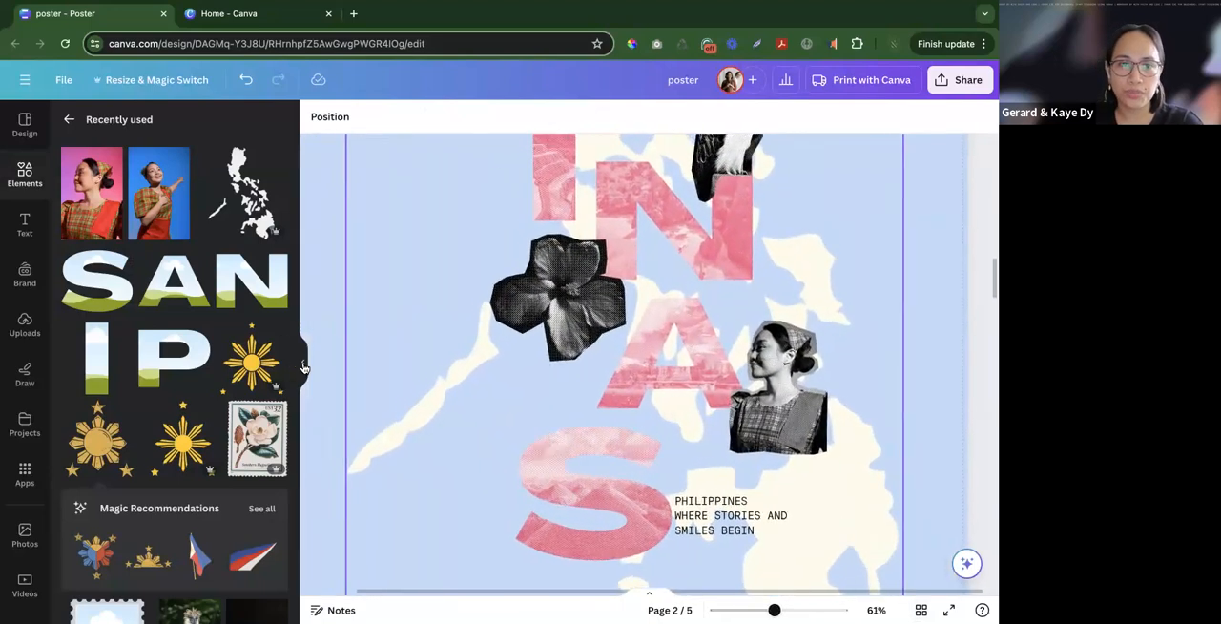
pyautogui.scroll(1, 574, 434)
pyautogui.click(303, 362)
pyautogui.click(218, 337)
pyautogui.scroll(3, 218, 338)
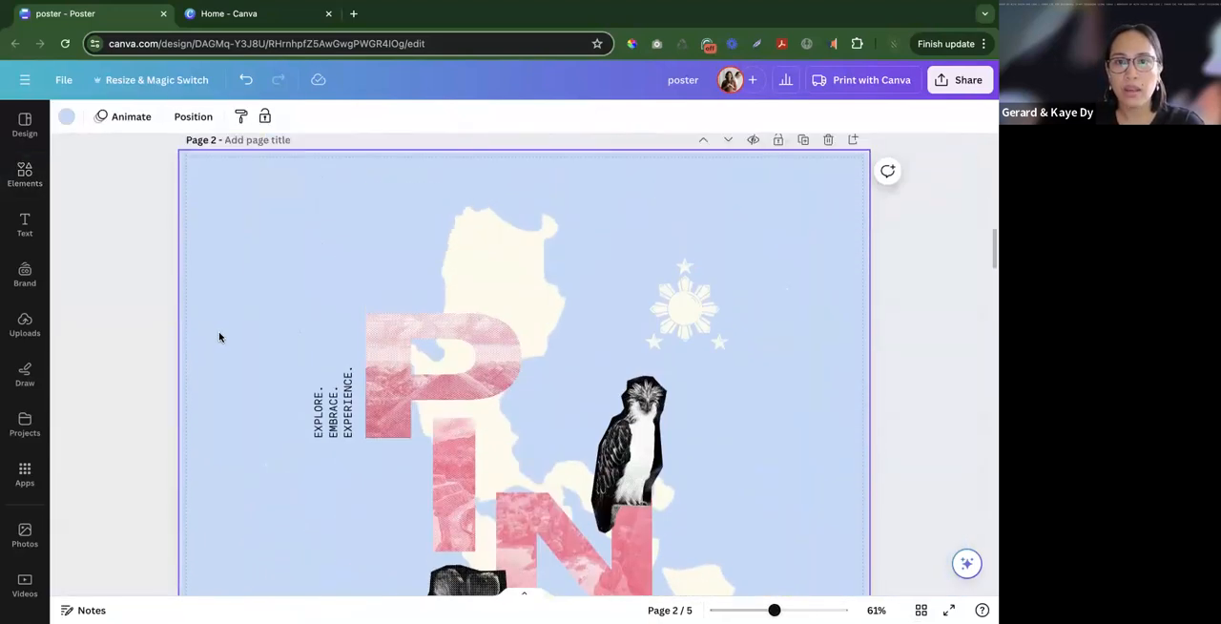
pyautogui.scroll(-1, 243, 362)
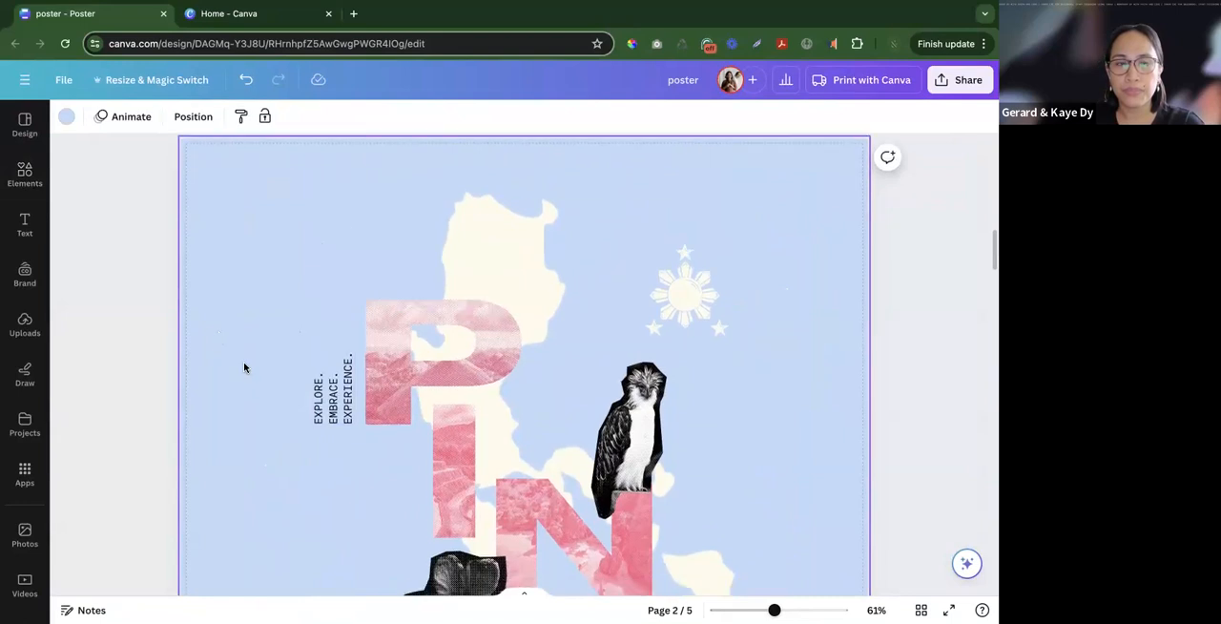
pyautogui.scroll(-2, 245, 368)
pyautogui.scroll(-1, 245, 368)
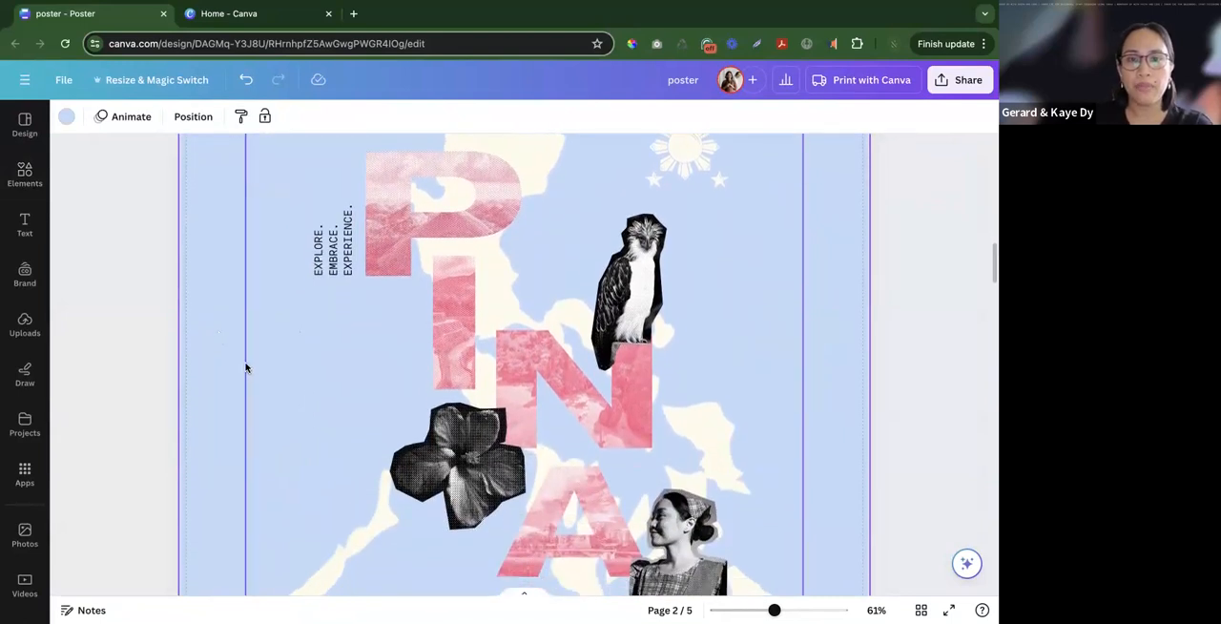
pyautogui.scroll(-2, 268, 379)
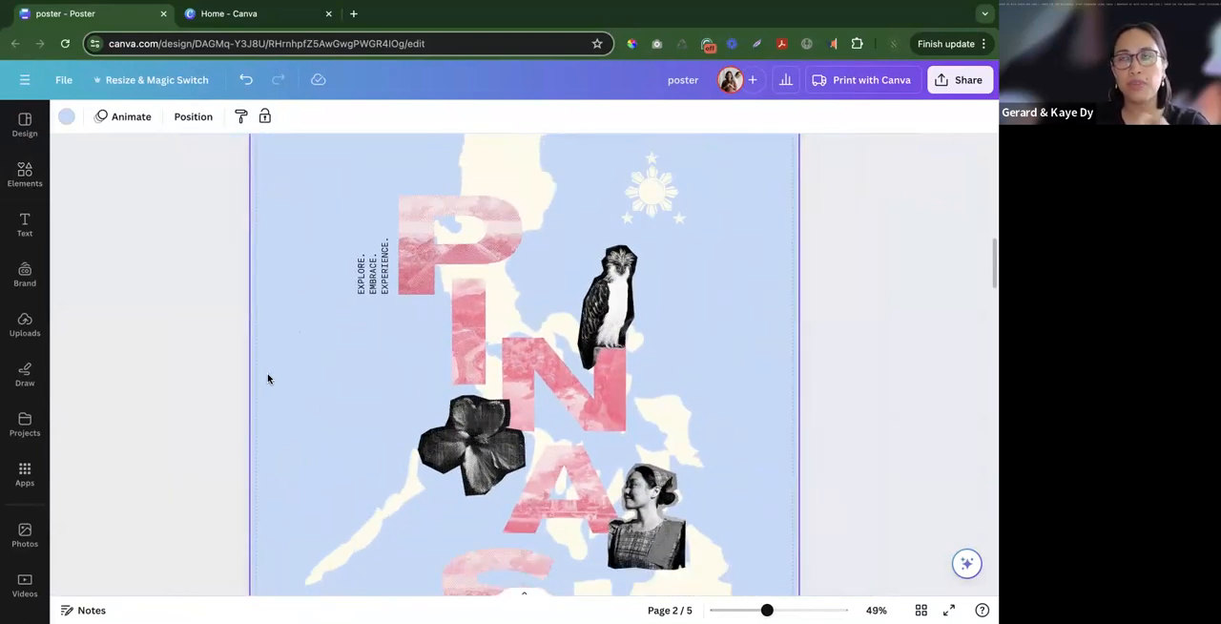
pyautogui.scroll(1, 279, 379)
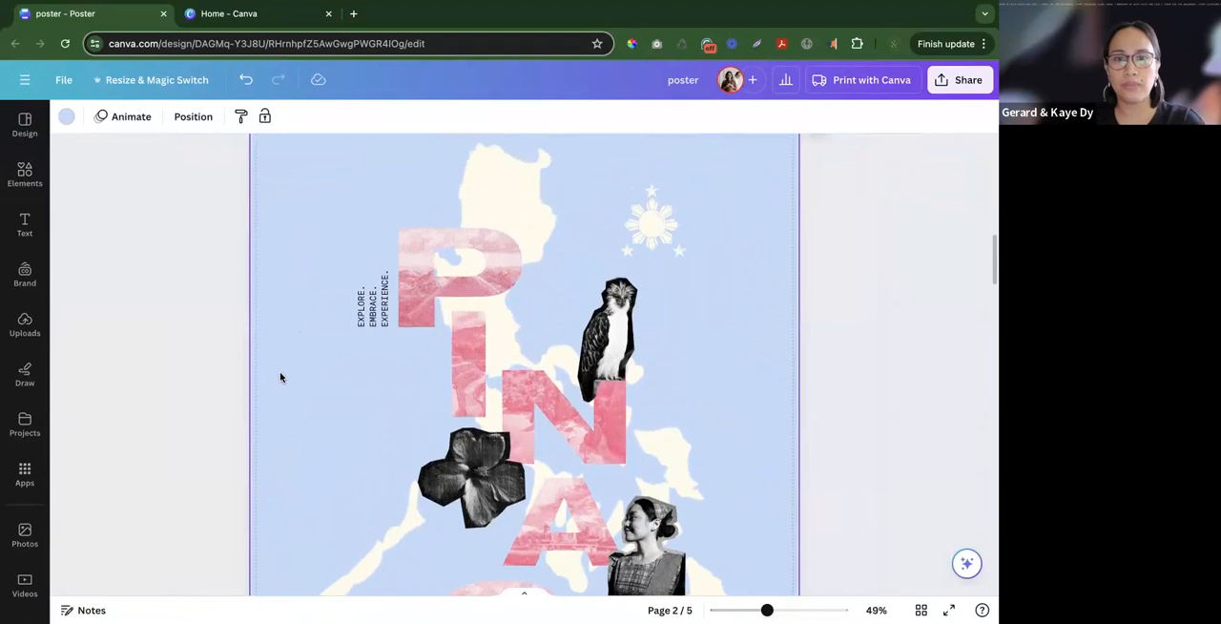
pyautogui.scroll(-2, 306, 377)
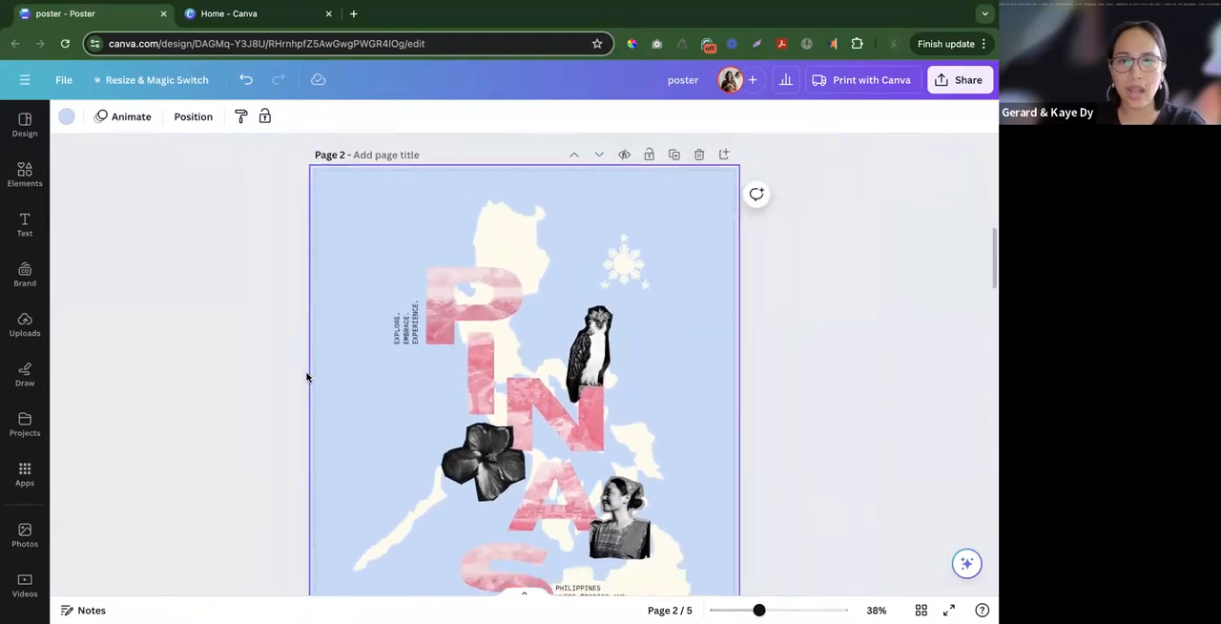
pyautogui.scroll(-3, 306, 378)
pyautogui.scroll(3, 306, 377)
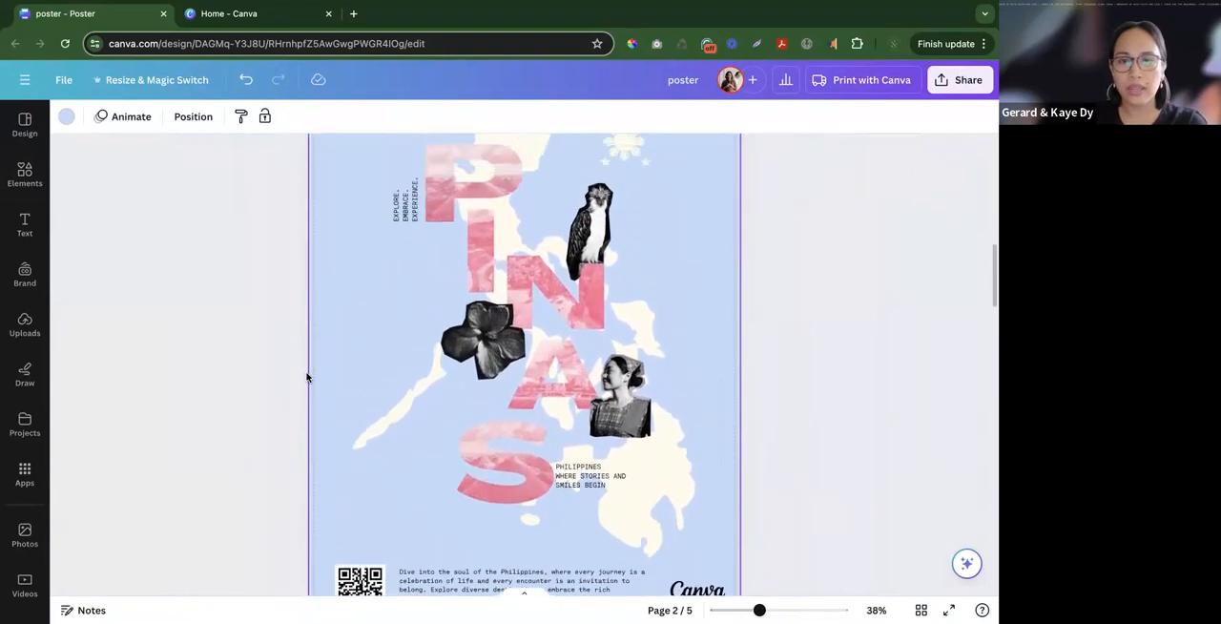
# - With rulers and guides shown, move the lower tagline away from the S and nudge the P, I and vertical tagline slightly up and right
pyautogui.moveTo(600, 531); pyautogui.dragTo(605, 554)
pyautogui.hotkey('shift', 'r')
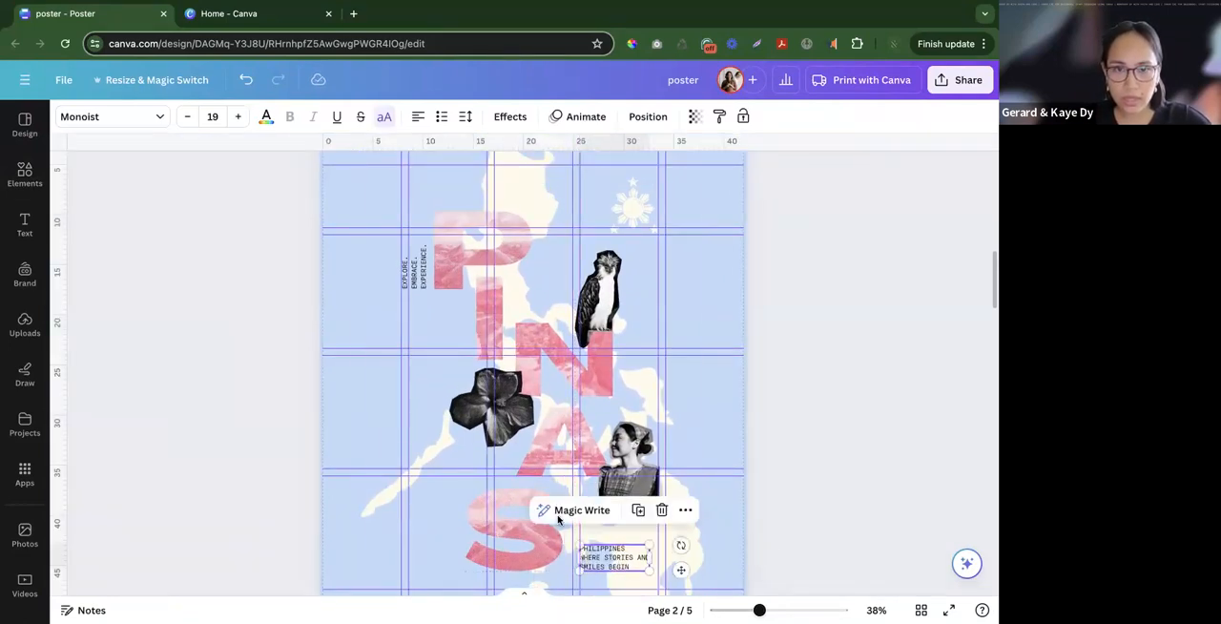
pyautogui.click(448, 260)
pyautogui.keyDown('shift'); pyautogui.click(423, 273); pyautogui.keyUp('shift')
pyautogui.moveTo(423, 273); pyautogui.dragTo(426, 259)
pyautogui.moveTo(490, 311); pyautogui.dragTo(492, 307)
pyautogui.click(385, 333)
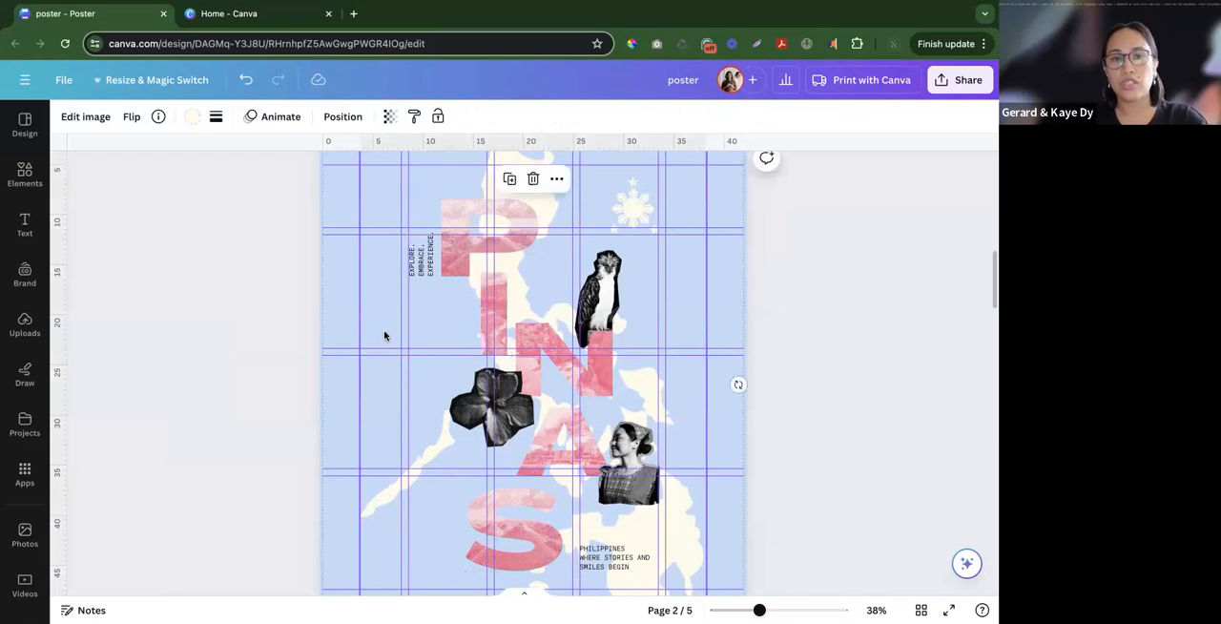
# - Examine the whole poster with rulers and guides hidden, and compare it with the brown poster on page 1
pyautogui.scroll(-5, 389, 384)
pyautogui.scroll(3, 509, 340)
pyautogui.click(507, 339)
pyautogui.rightClick(507, 339)
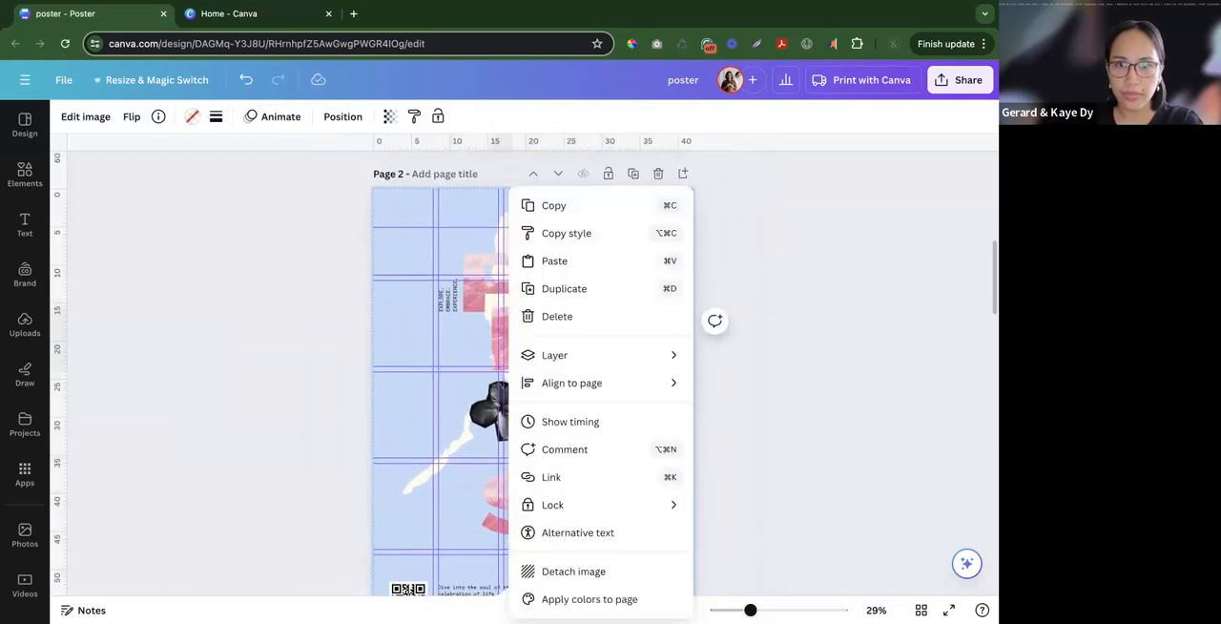
pyautogui.click(363, 345)
pyautogui.click(350, 355)
pyautogui.scroll(-2, 436, 349)
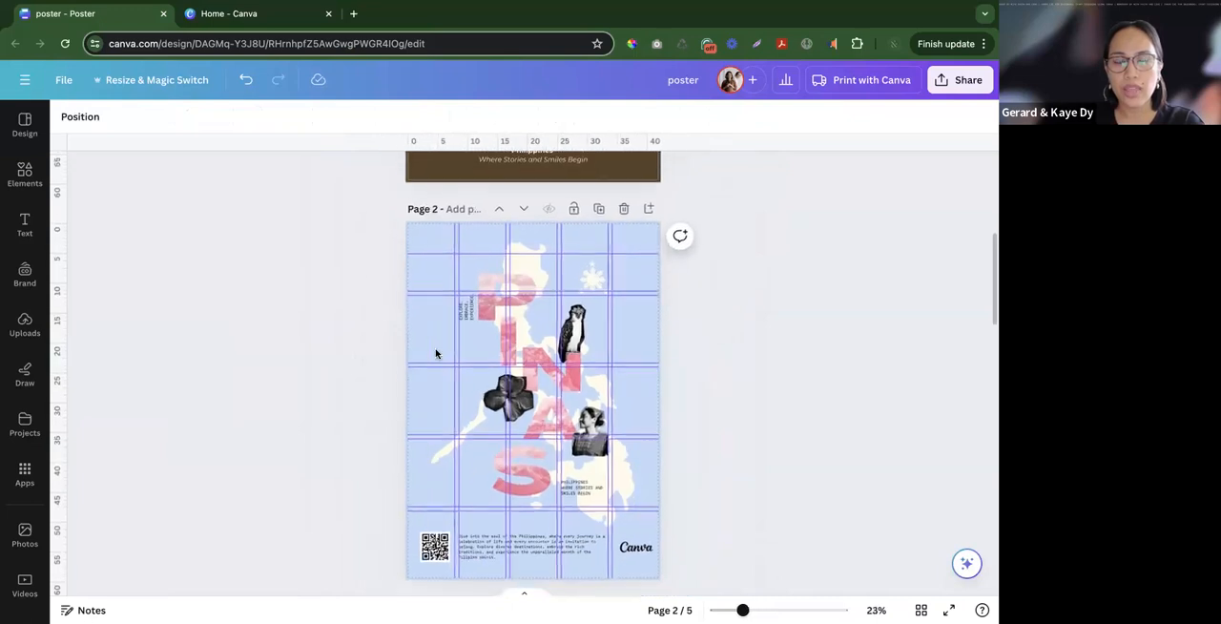
pyautogui.scroll(4, 322, 350)
pyautogui.click(322, 346)
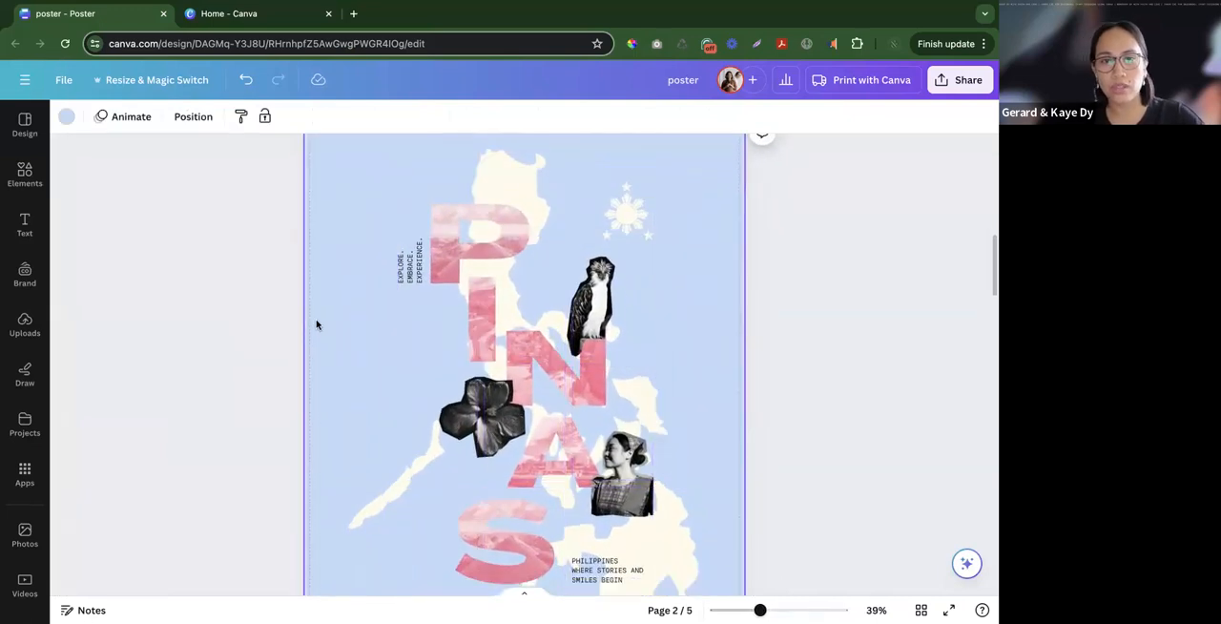
pyautogui.scroll(-3, 347, 349)
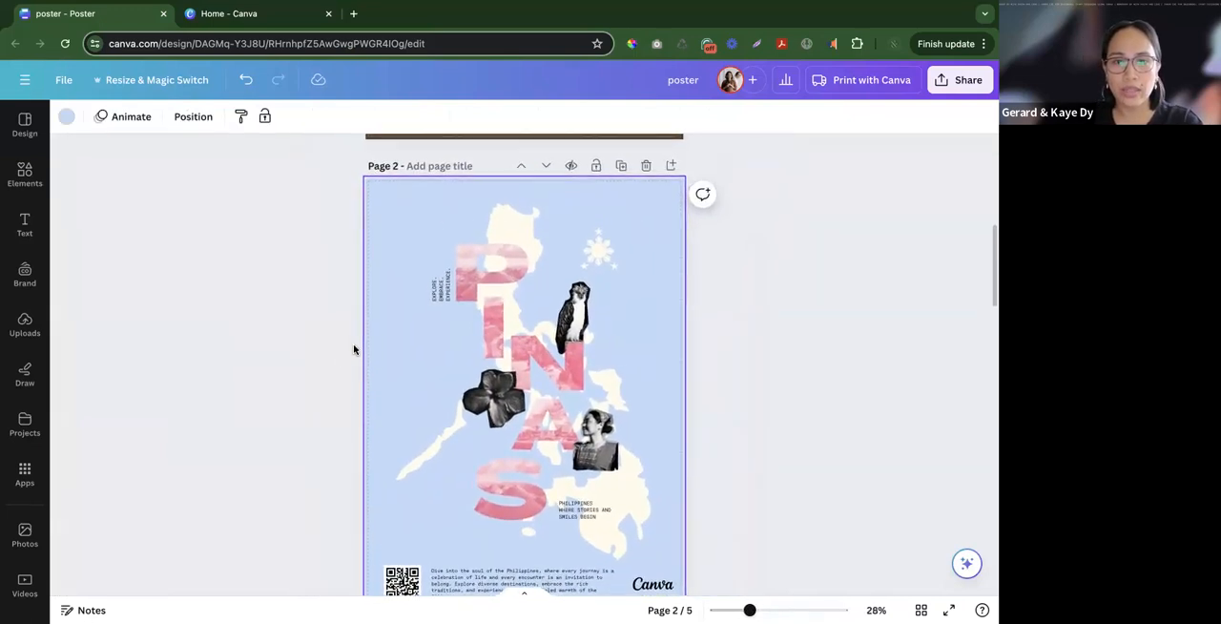
pyautogui.scroll(1, 352, 349)
pyautogui.scroll(5, 353, 351)
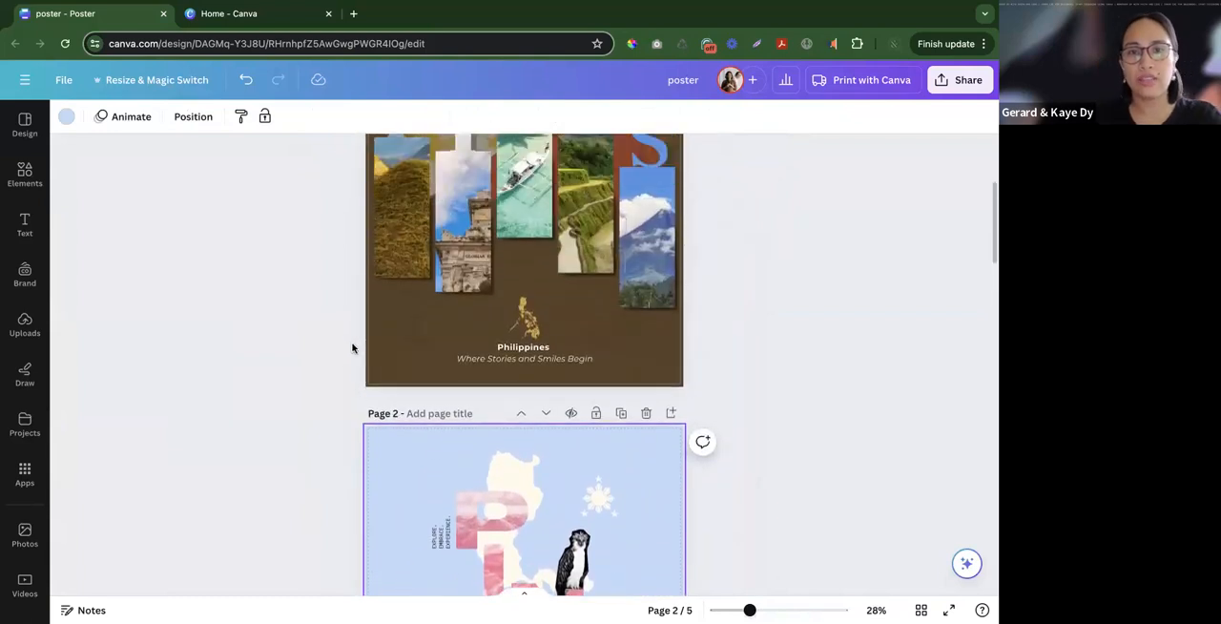
pyautogui.scroll(-3, 351, 348)
pyautogui.scroll(-3, 352, 348)
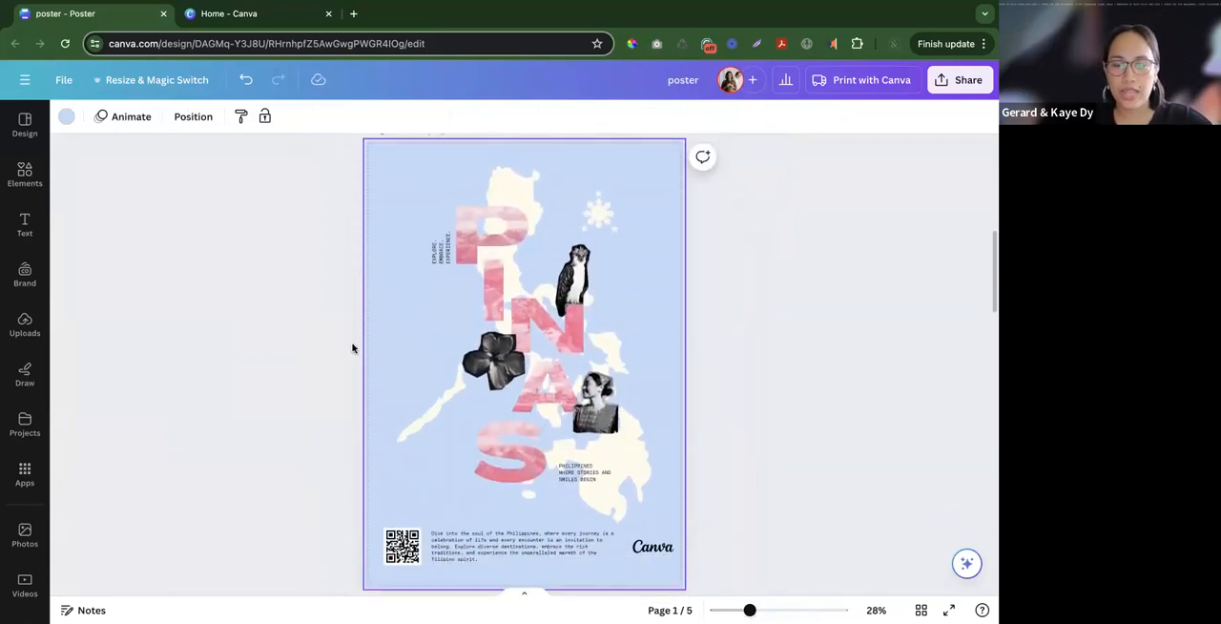
pyautogui.scroll(2, 352, 349)
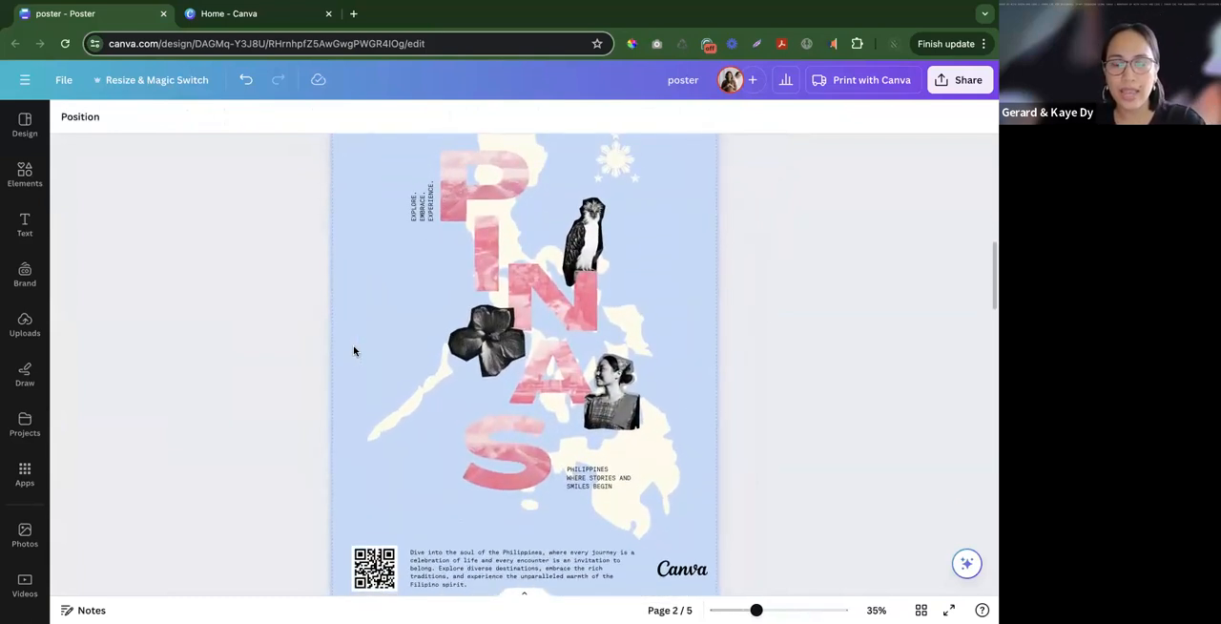
pyautogui.click(391, 354)
pyautogui.scroll(1, 351, 373)
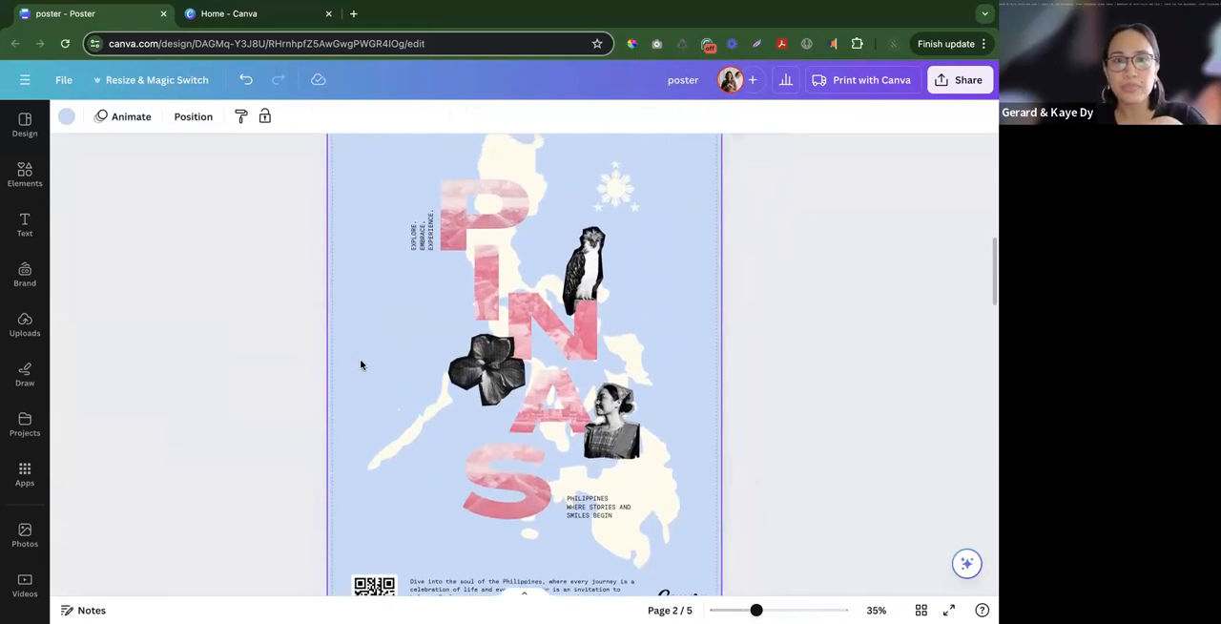
# - Review the slide listing Focal Point, Order, Surprise, Negative Space and Details, and examine the whole page 2 poster against it
pyautogui.hotkey('ctrl', 'Right')
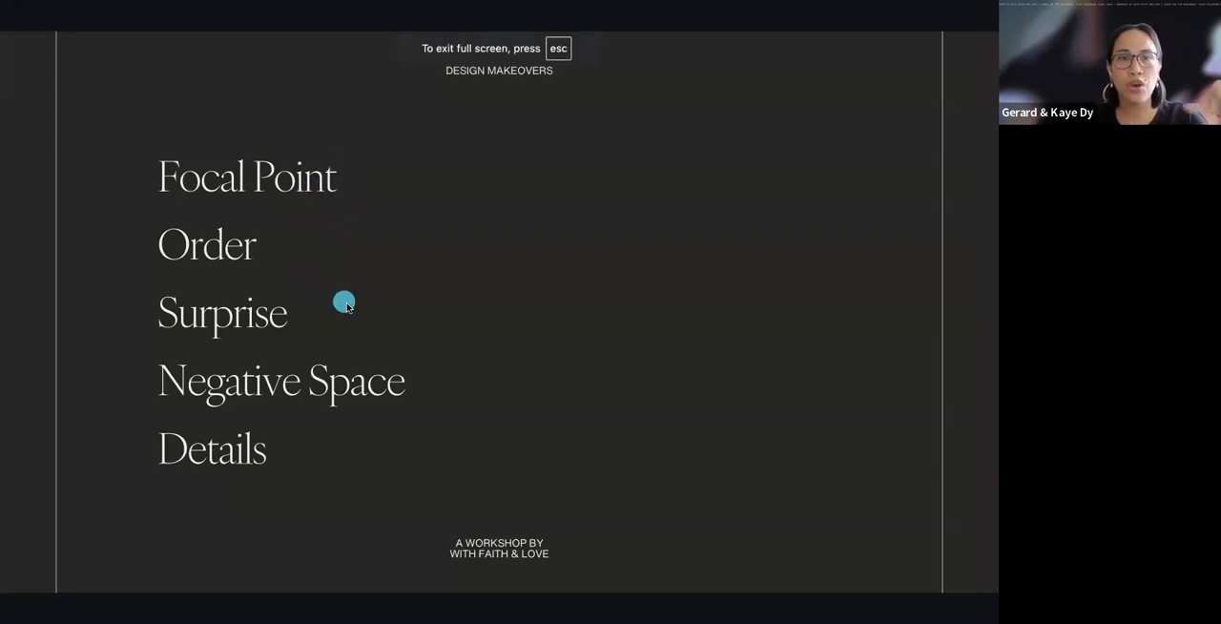
pyautogui.hotkey('ctrl', 'Left')
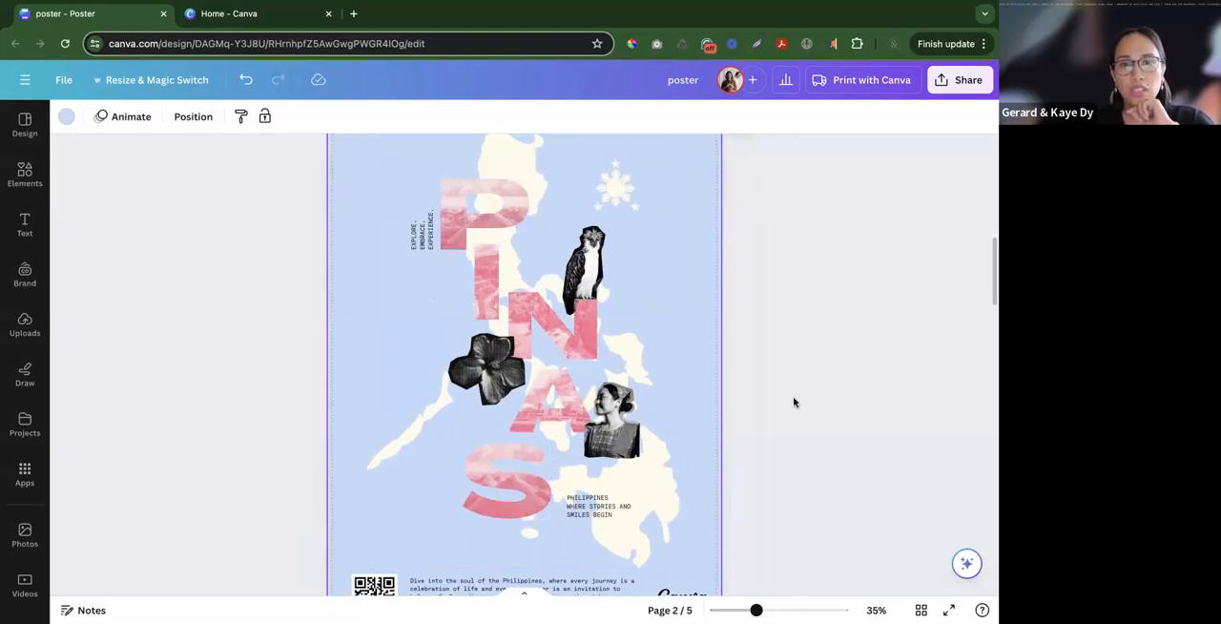
pyautogui.click(725, 364)
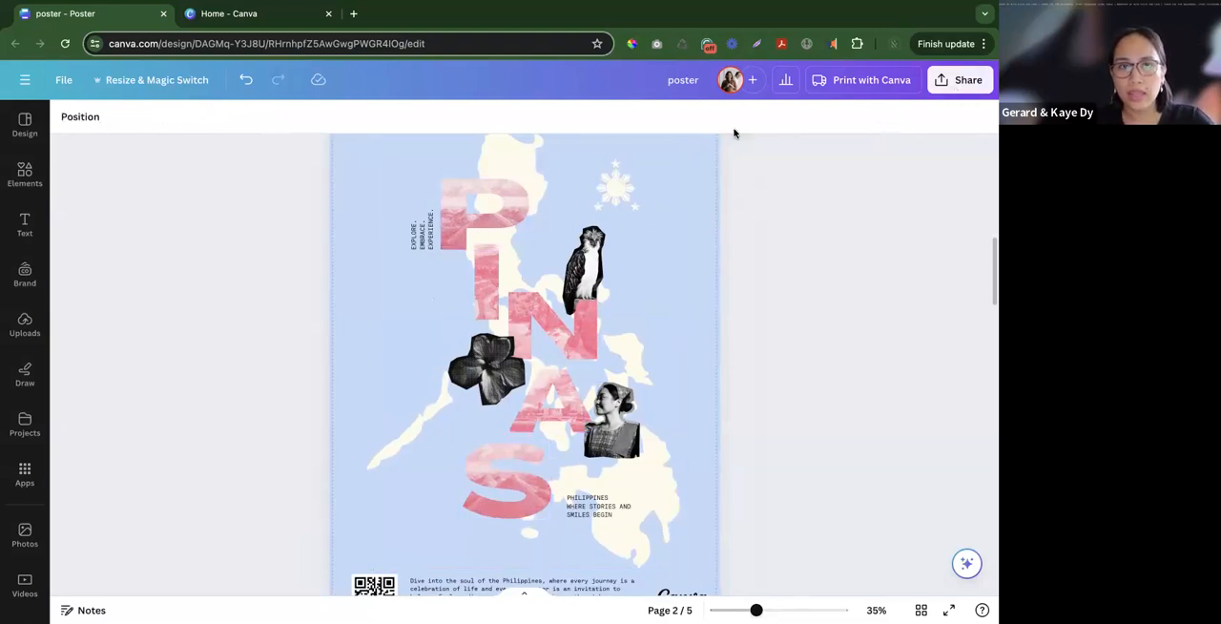
pyautogui.scroll(3, 588, 286)
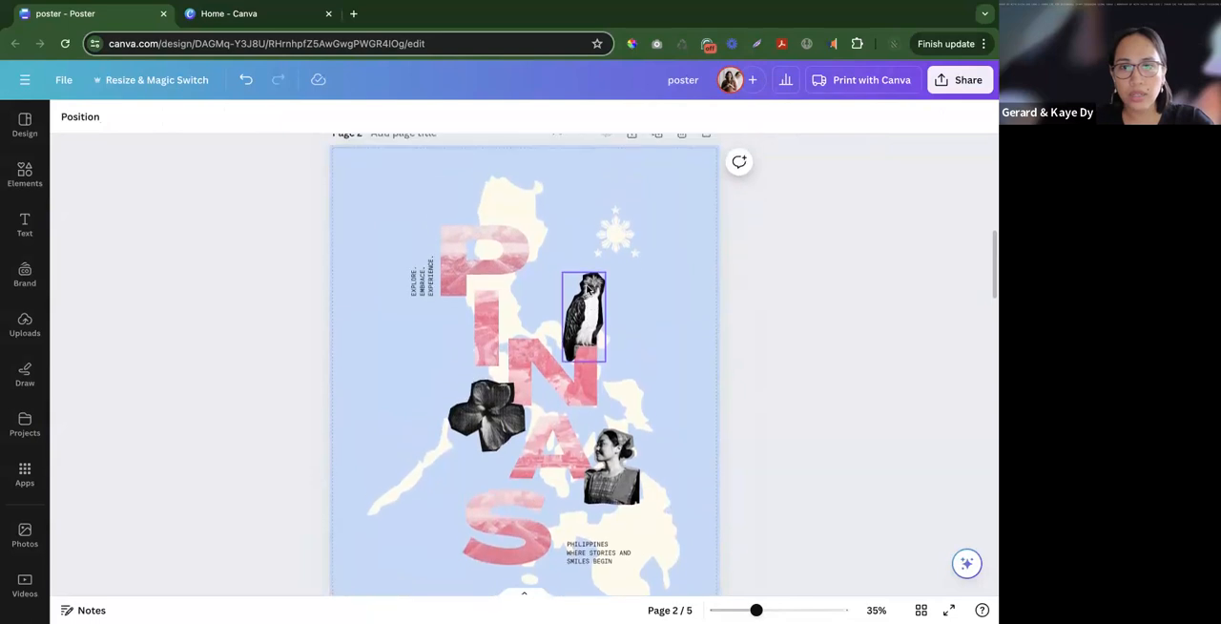
pyautogui.scroll(-2, 588, 286)
pyautogui.scroll(-5, 672, 477)
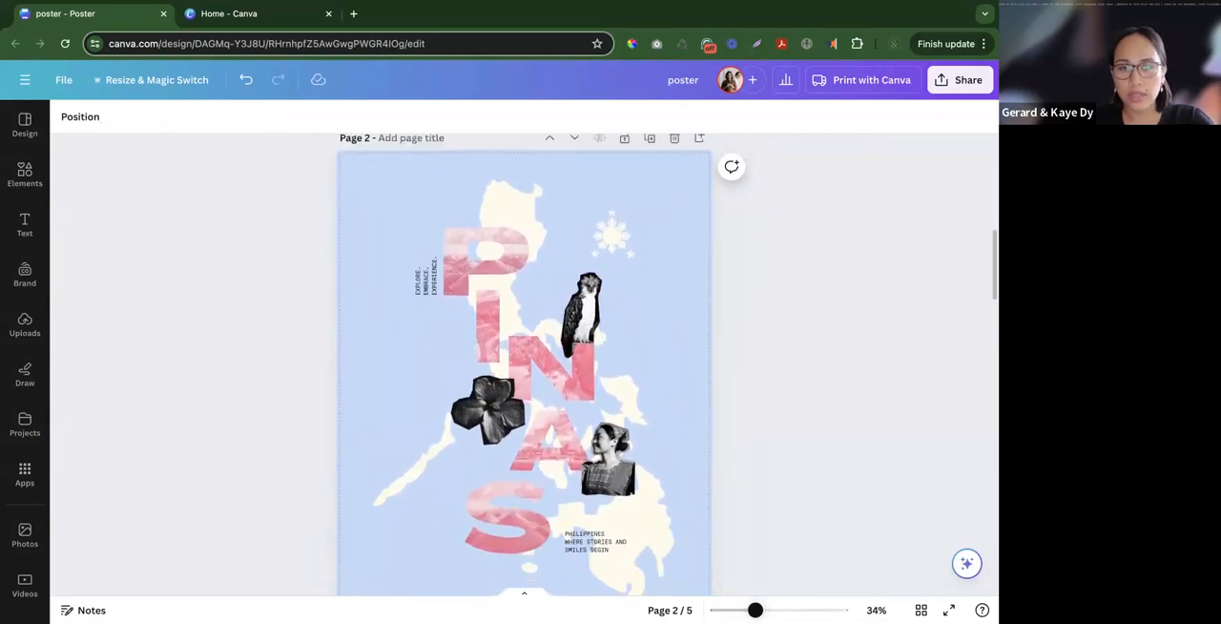
pyautogui.scroll(-1, 670, 464)
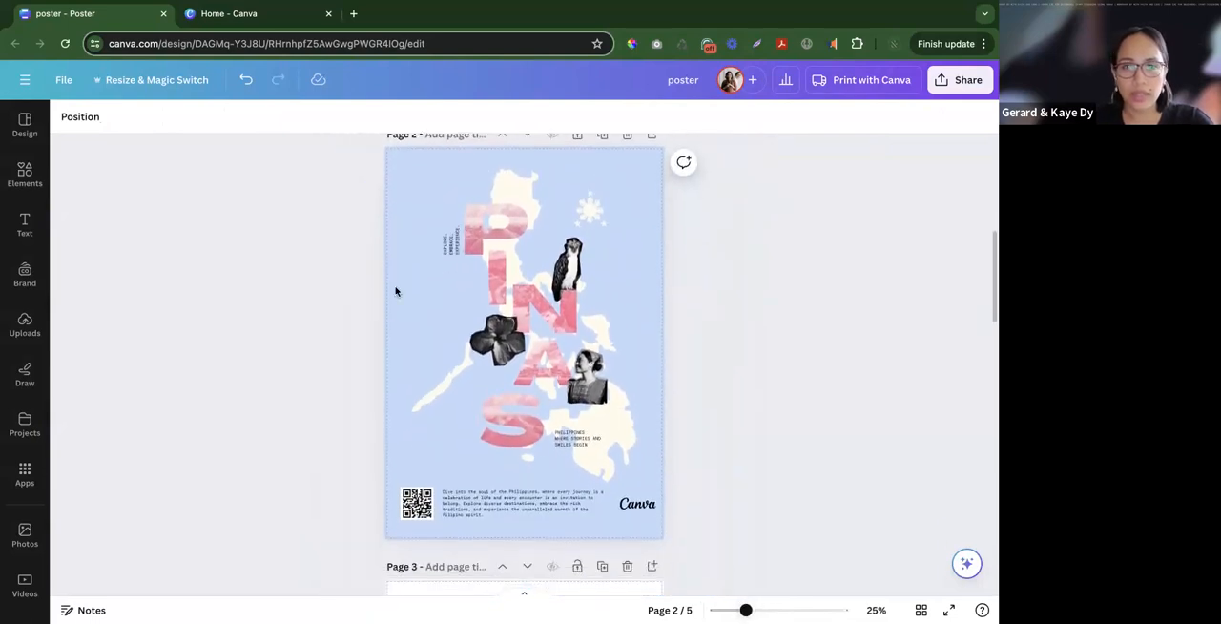
pyautogui.scroll(-2, 735, 406)
pyautogui.scroll(1, 662, 386)
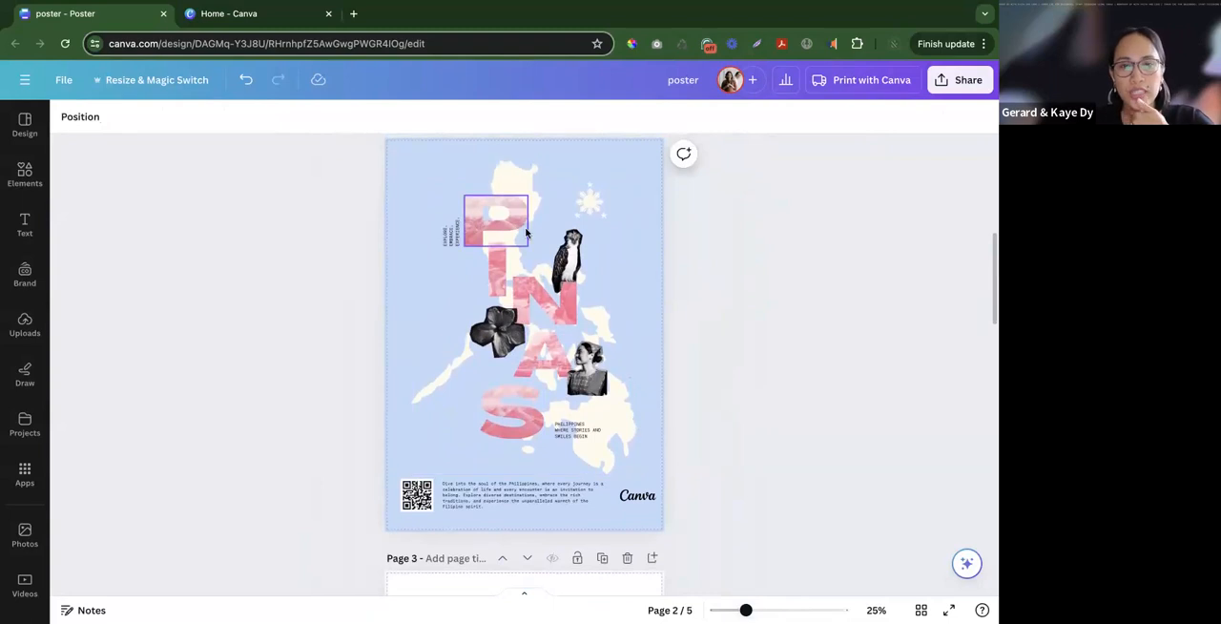
# - Nudge the letter P slightly to the right on the page 2 poster
pyautogui.click(490, 219)
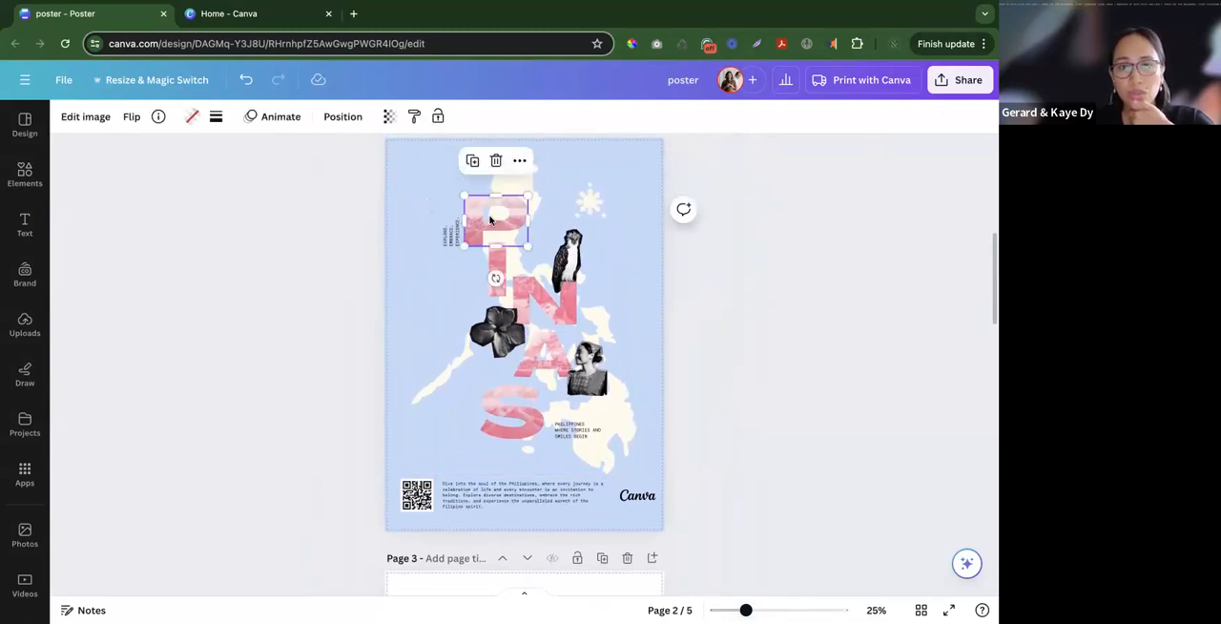
pyautogui.moveTo(491, 219); pyautogui.dragTo(491, 220)
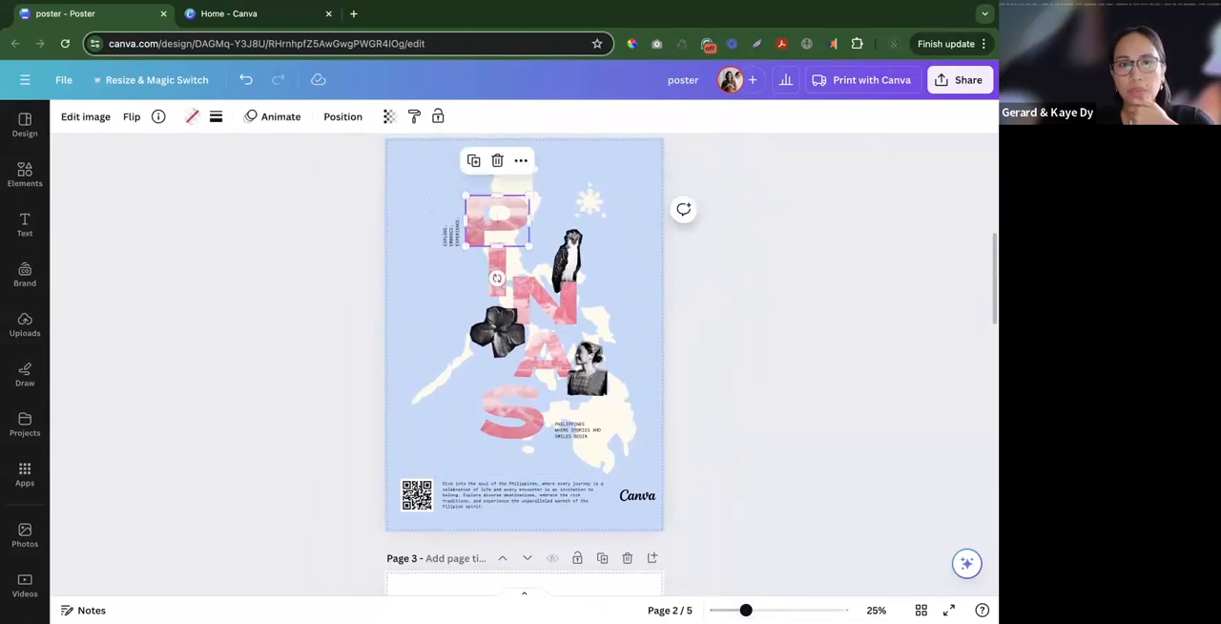
pyautogui.click(442, 232)
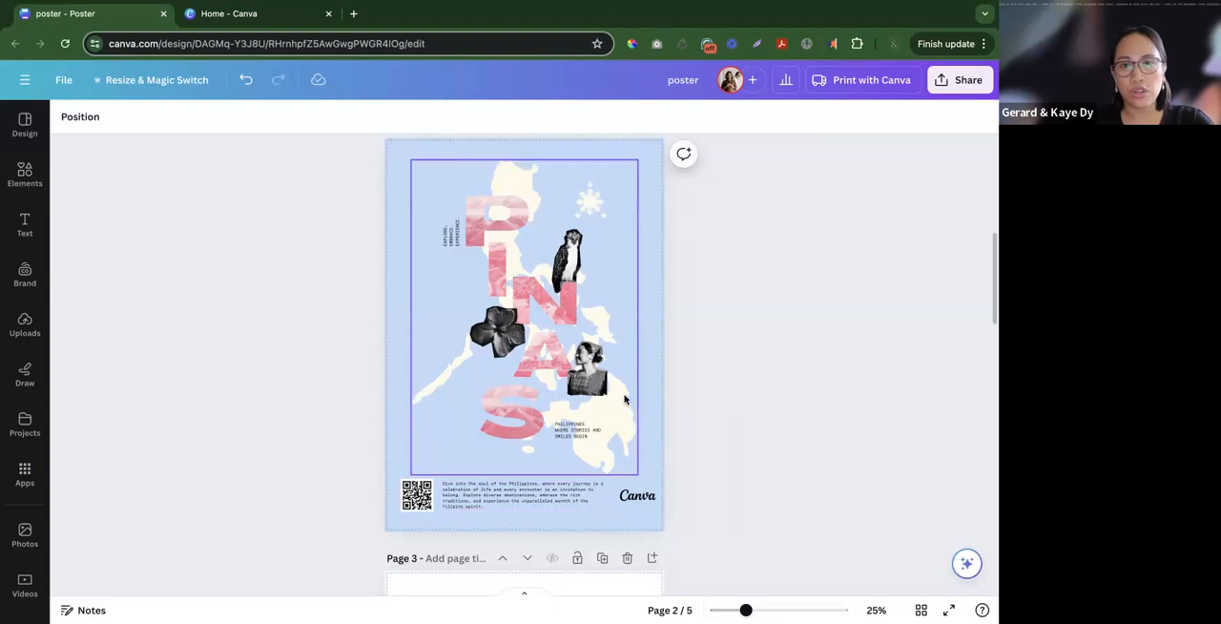
# - Shrink the black-and-white flower cut-out slightly, keeping its upper-right corner in place beside the letter N
pyautogui.click(504, 341)
pyautogui.moveTo(470, 357); pyautogui.dragTo(474, 354)
pyautogui.click(635, 352)
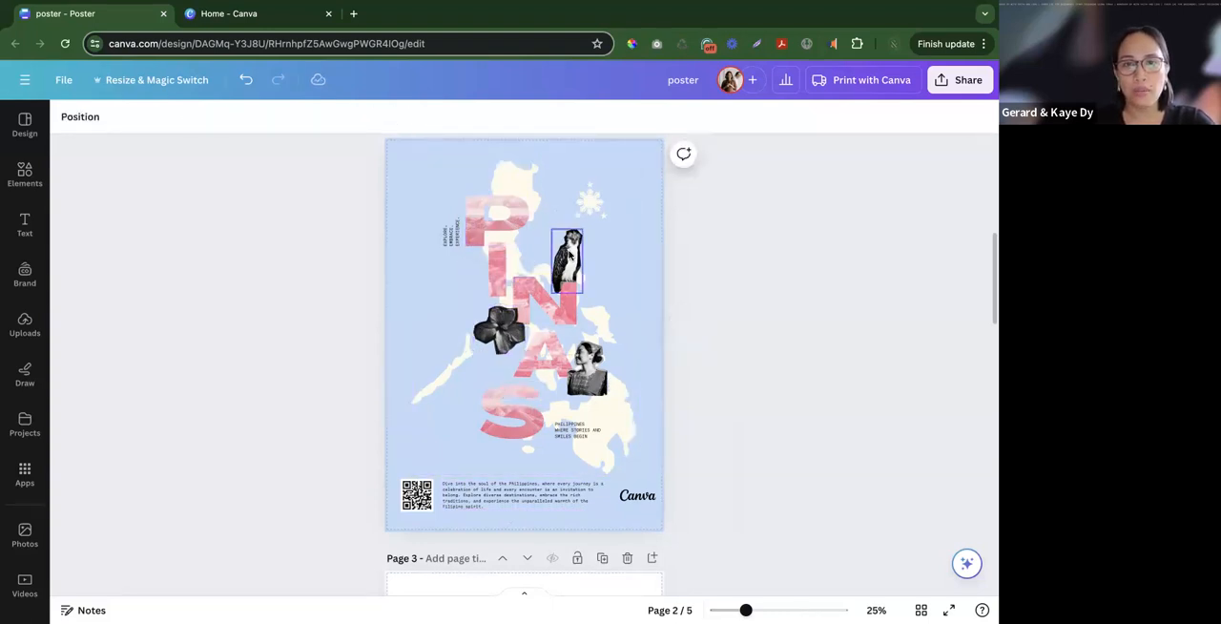
# - Examine the poster's overall composition, then its letter textures, cut-outs, taglines and footer paragraph up close
pyautogui.scroll(5, 567, 256)
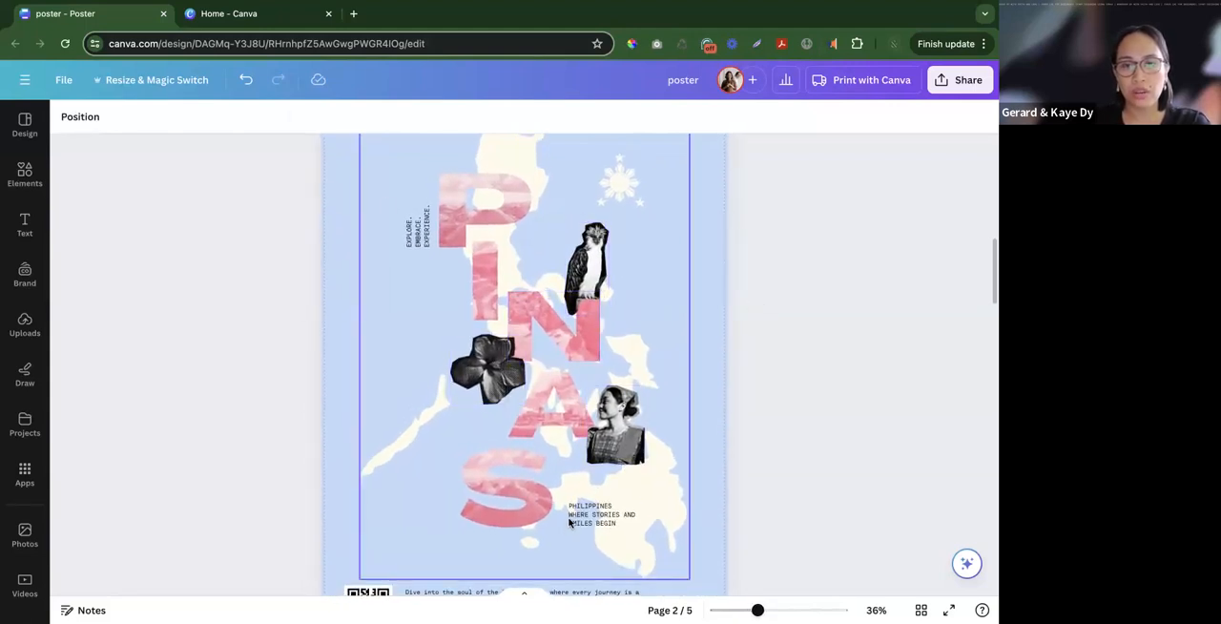
pyautogui.scroll(-2, 832, 452)
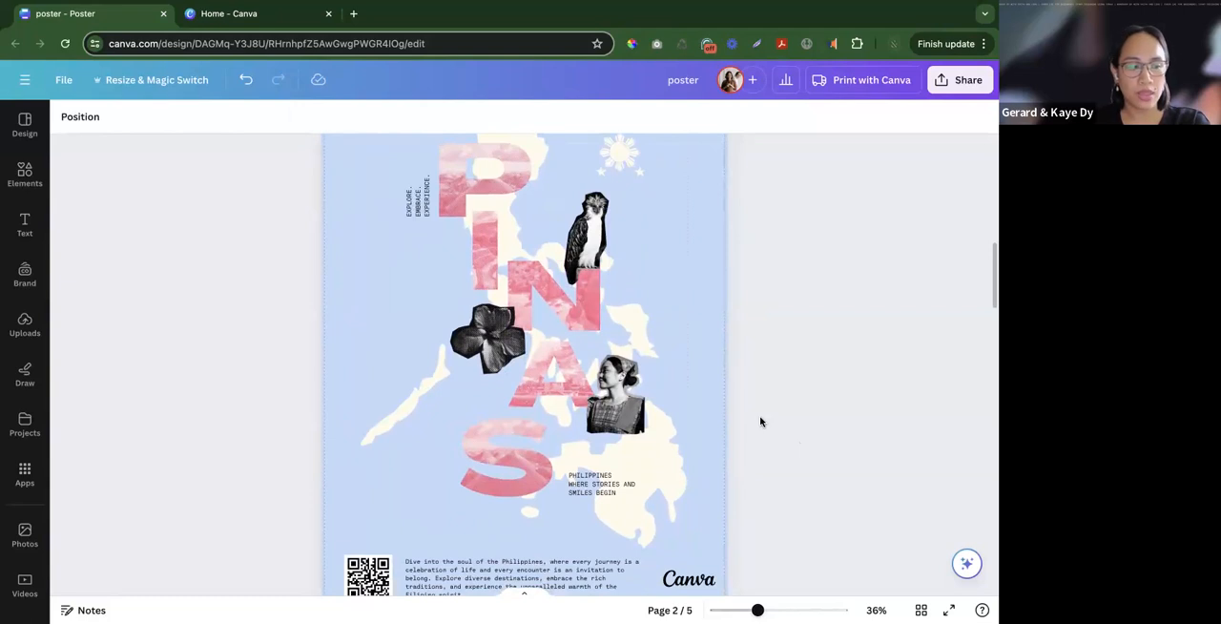
pyautogui.scroll(-5, 760, 423)
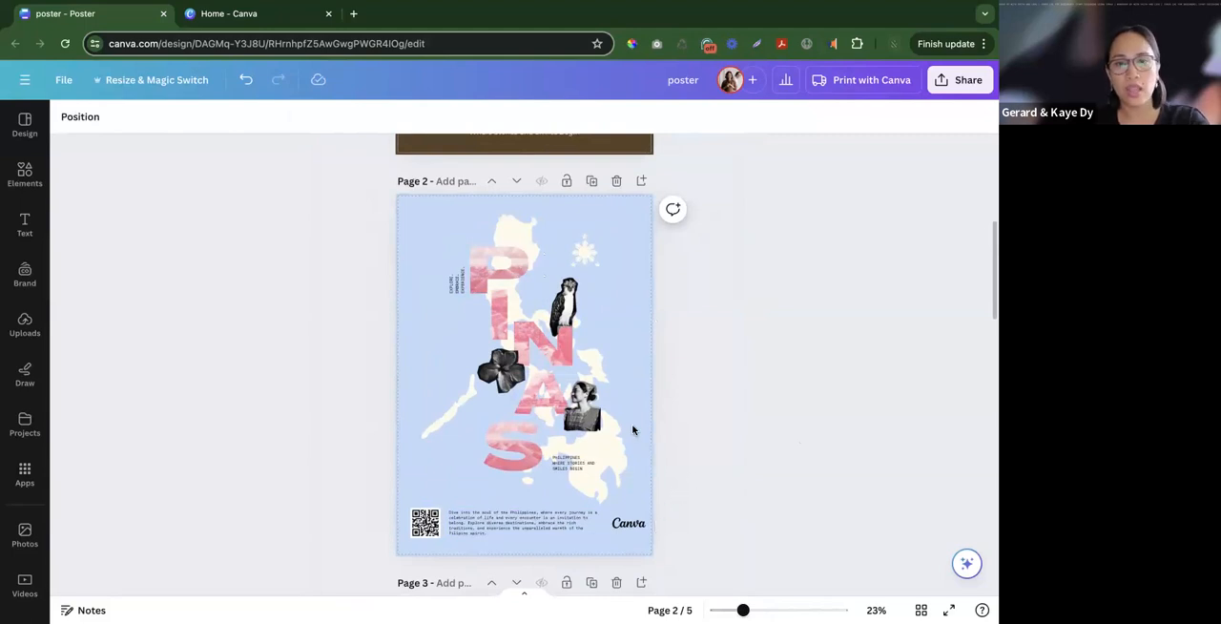
pyautogui.click(627, 399)
pyautogui.click(686, 421)
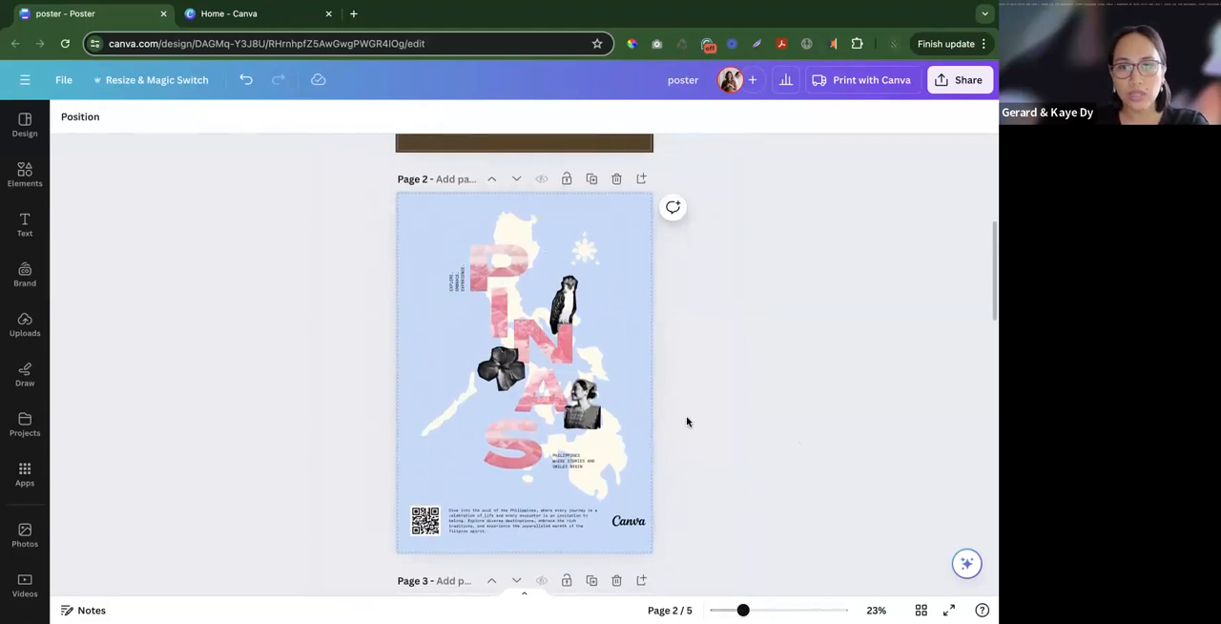
pyautogui.keyDown('ctrl'); pyautogui.scroll(10, 686, 421); pyautogui.keyUp('ctrl')
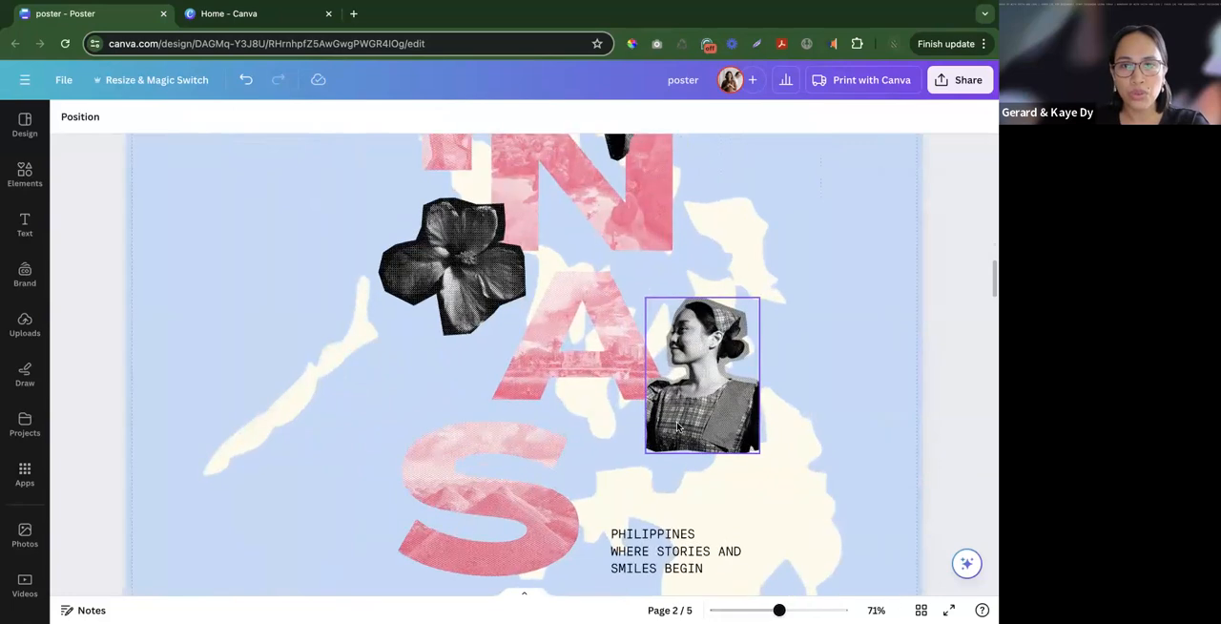
pyautogui.keyDown('ctrl'); pyautogui.scroll(5, 677, 426); pyautogui.keyUp('ctrl')
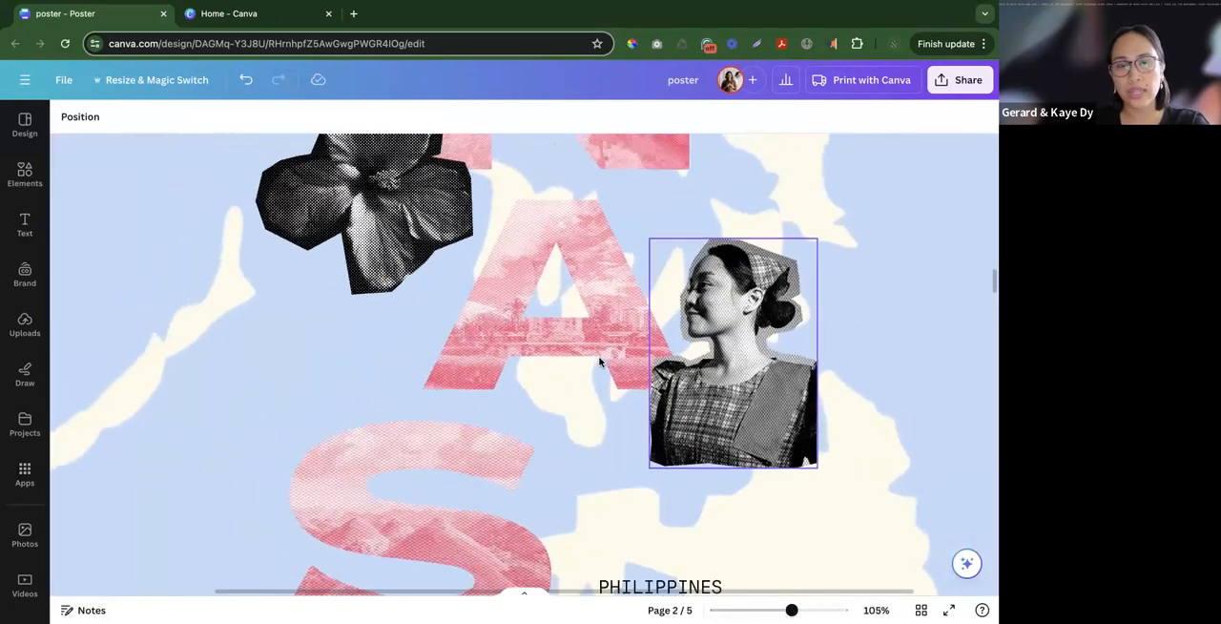
pyautogui.keyDown('ctrl'); pyautogui.scroll(-5, 599, 360); pyautogui.keyUp('ctrl')
pyautogui.click(599, 360)
pyautogui.scroll(3, 429, 286)
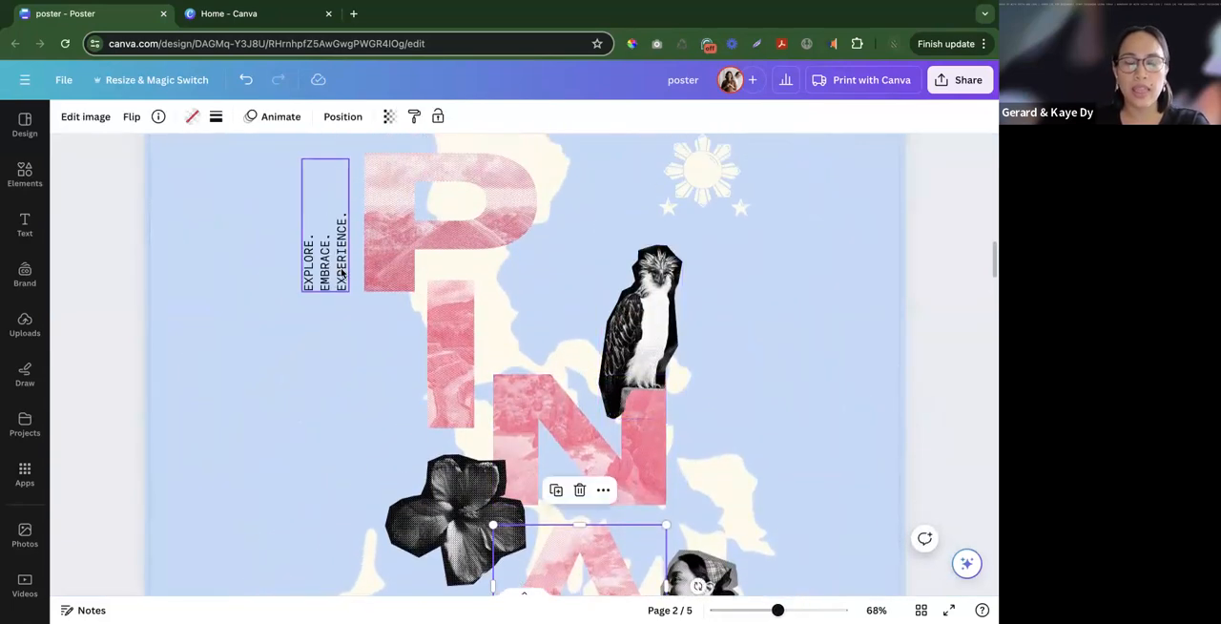
pyautogui.scroll(-10, 343, 274)
pyautogui.click(558, 481)
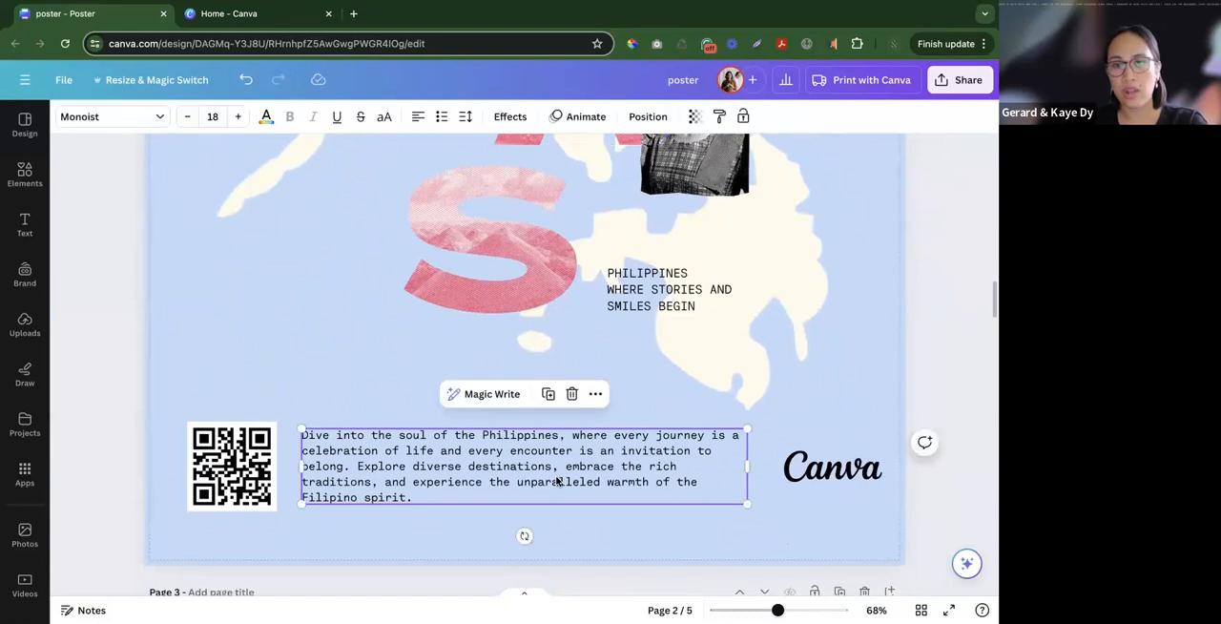
pyautogui.keyDown('ctrl'); pyautogui.scroll(-8, 558, 481); pyautogui.keyUp('ctrl')
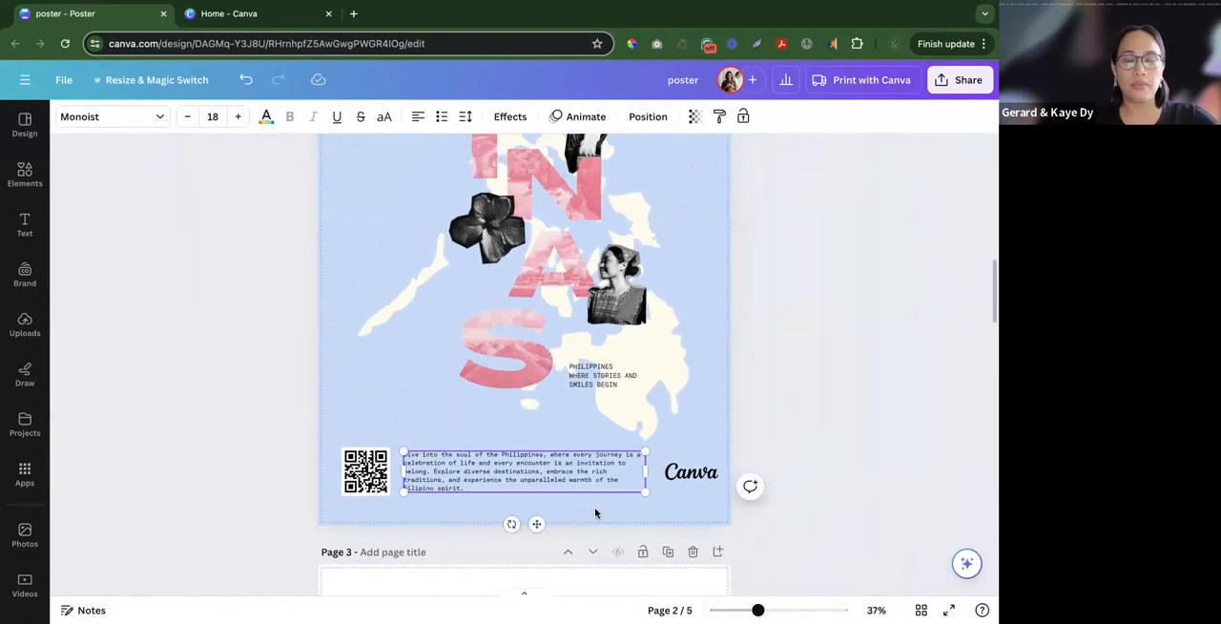
pyautogui.keyDown('ctrl'); pyautogui.scroll(-3, 714, 381); pyautogui.keyUp('ctrl')
pyautogui.keyDown('ctrl'); pyautogui.scroll(-2, 717, 387); pyautogui.keyUp('ctrl')
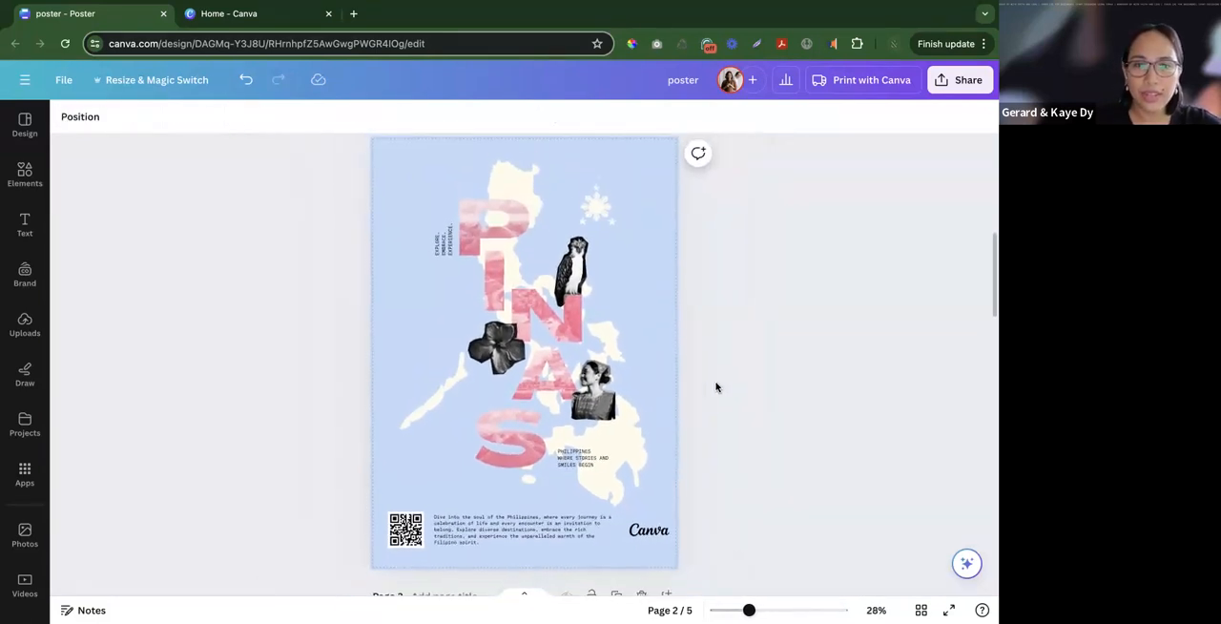